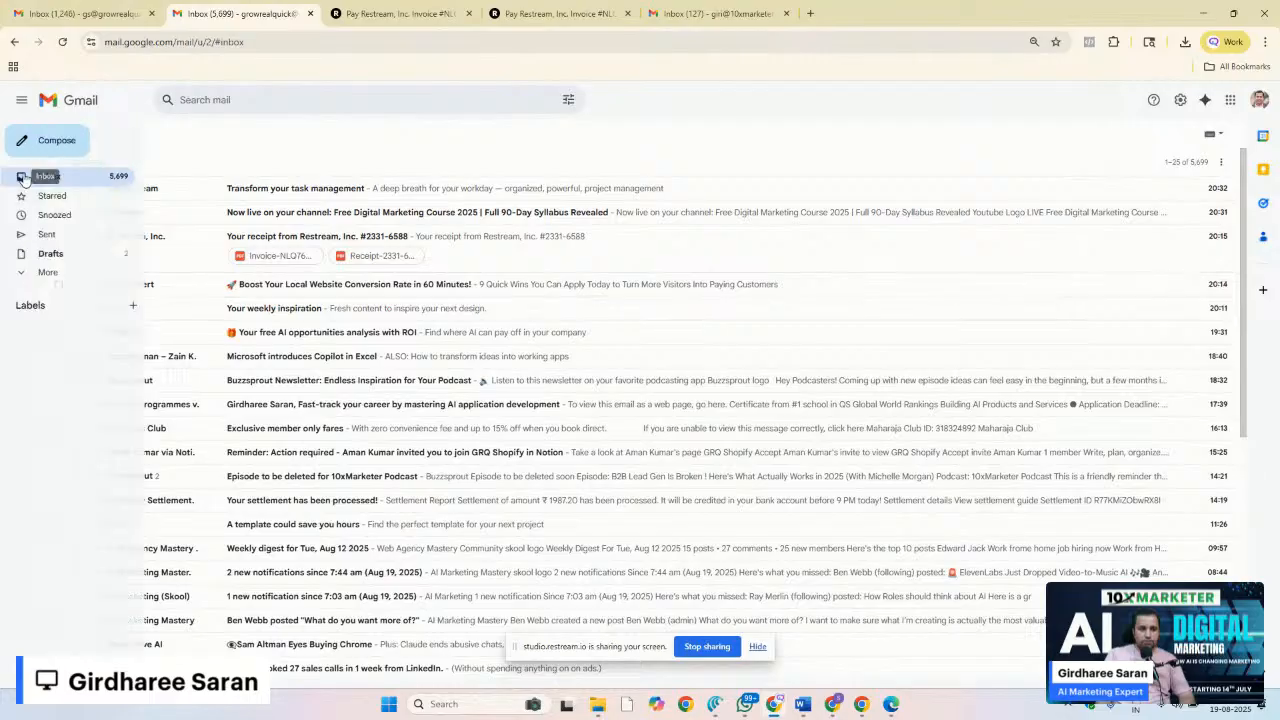
Open Gmail in another Chrome profile and view the inbox's Promotions category
left_click(686, 705)
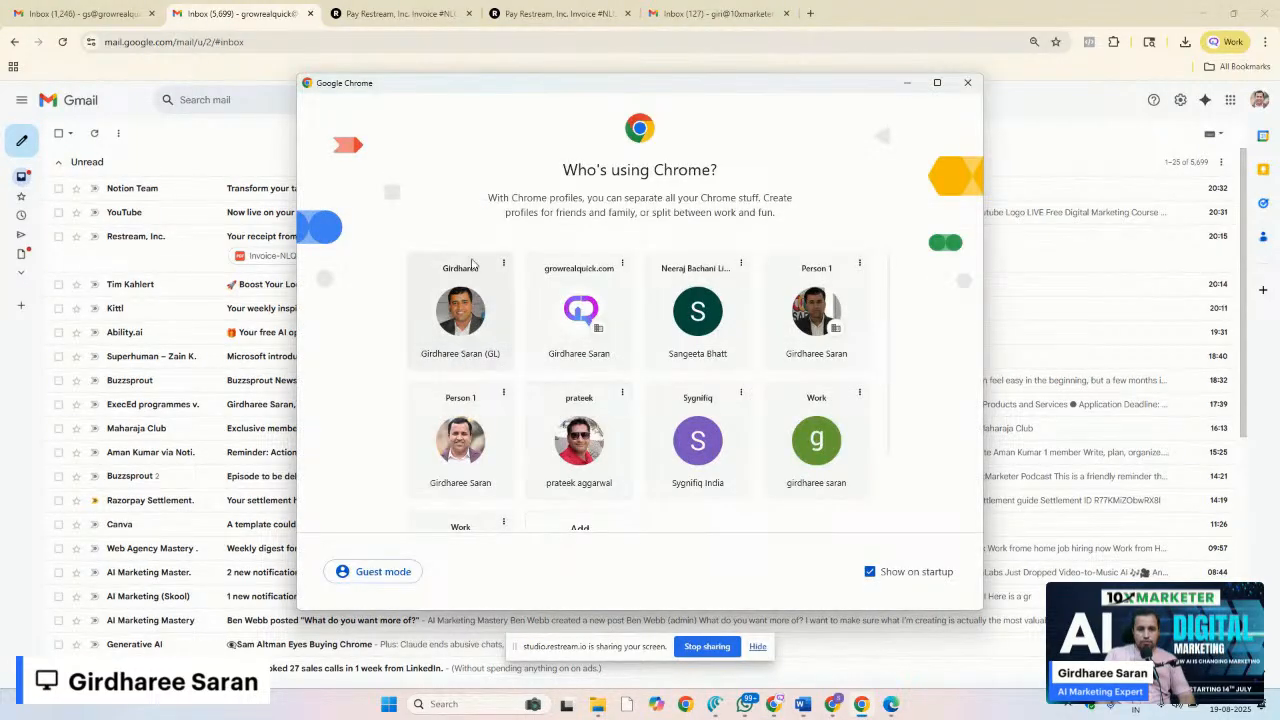
left_click(468, 306)
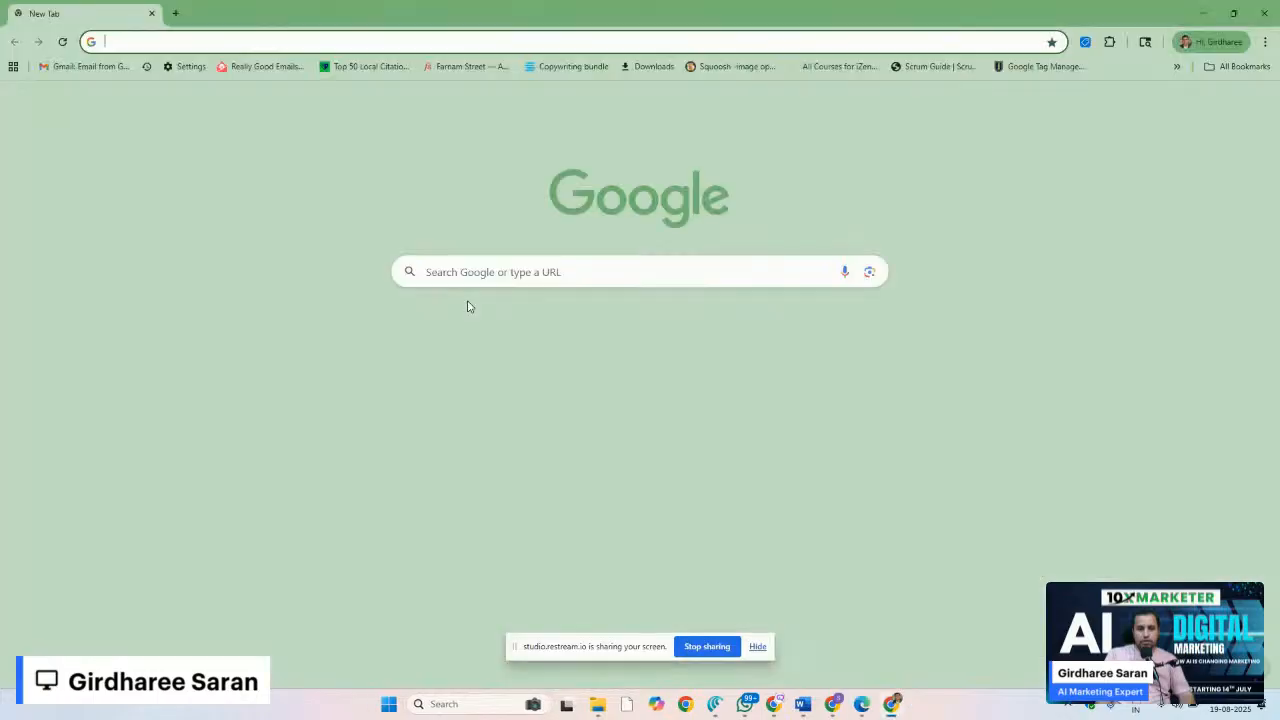
type("gm")
key("Return")
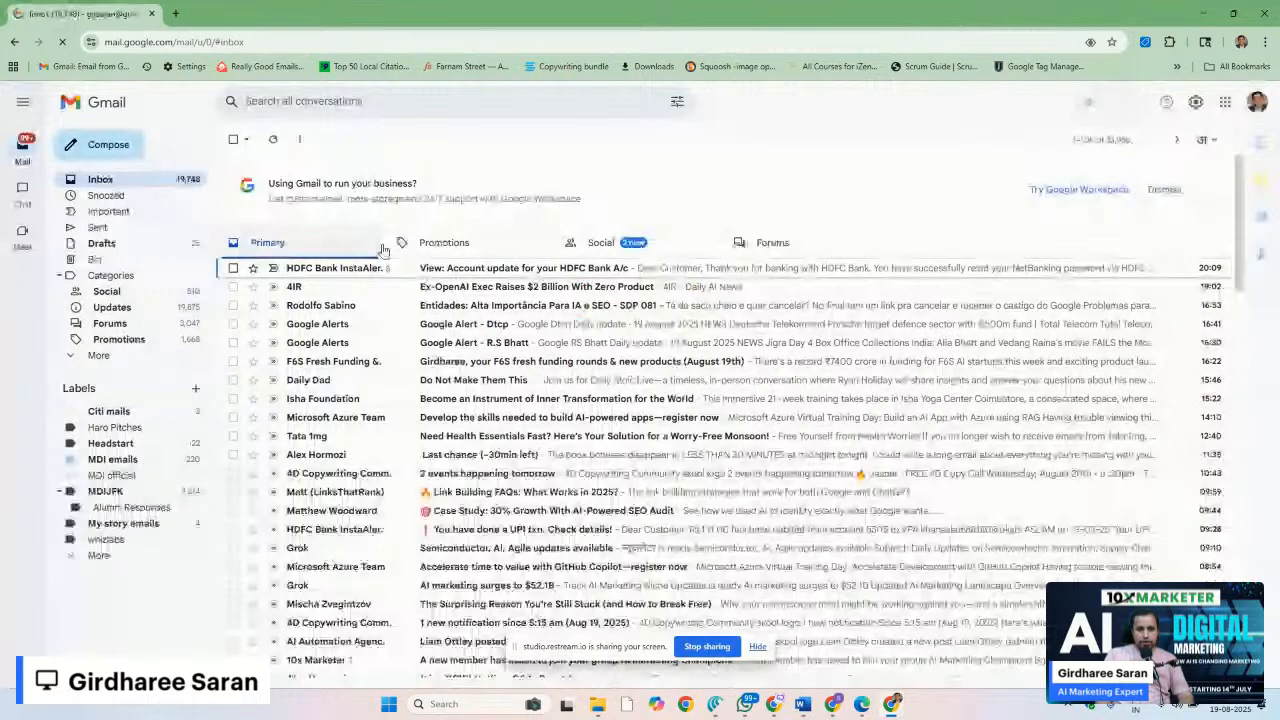
left_click(444, 246)
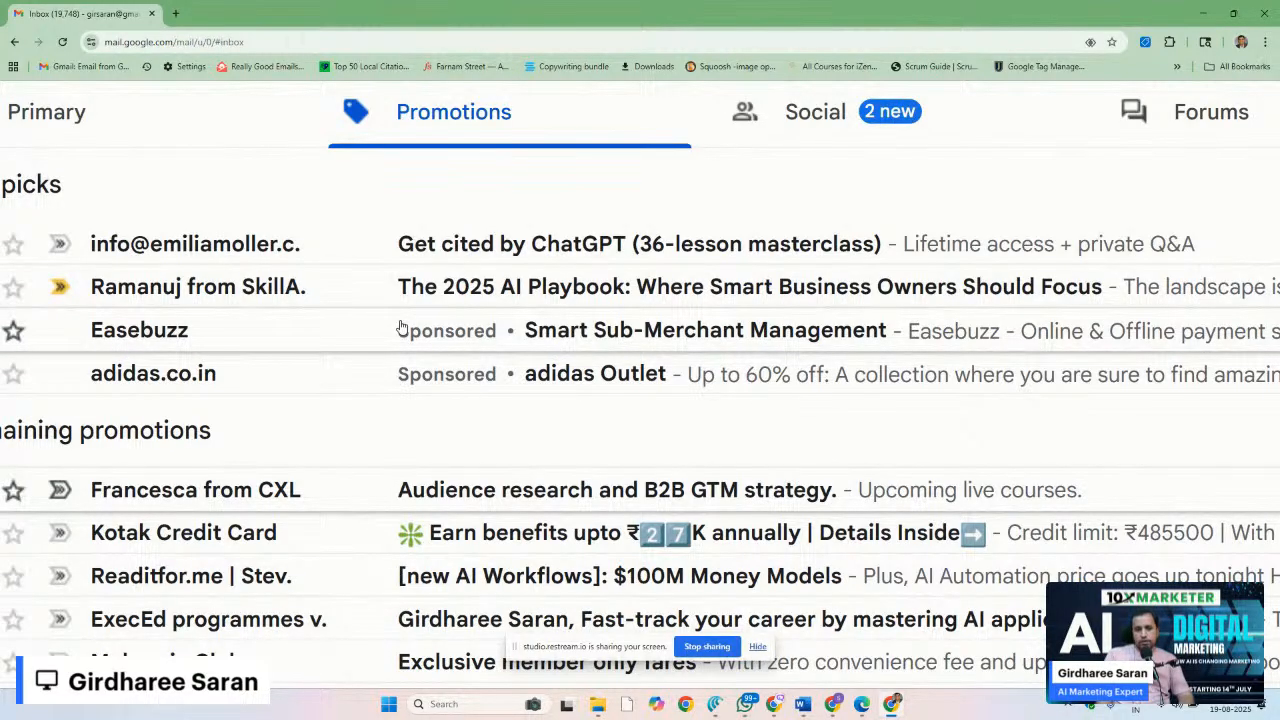
key("ctrl+0")
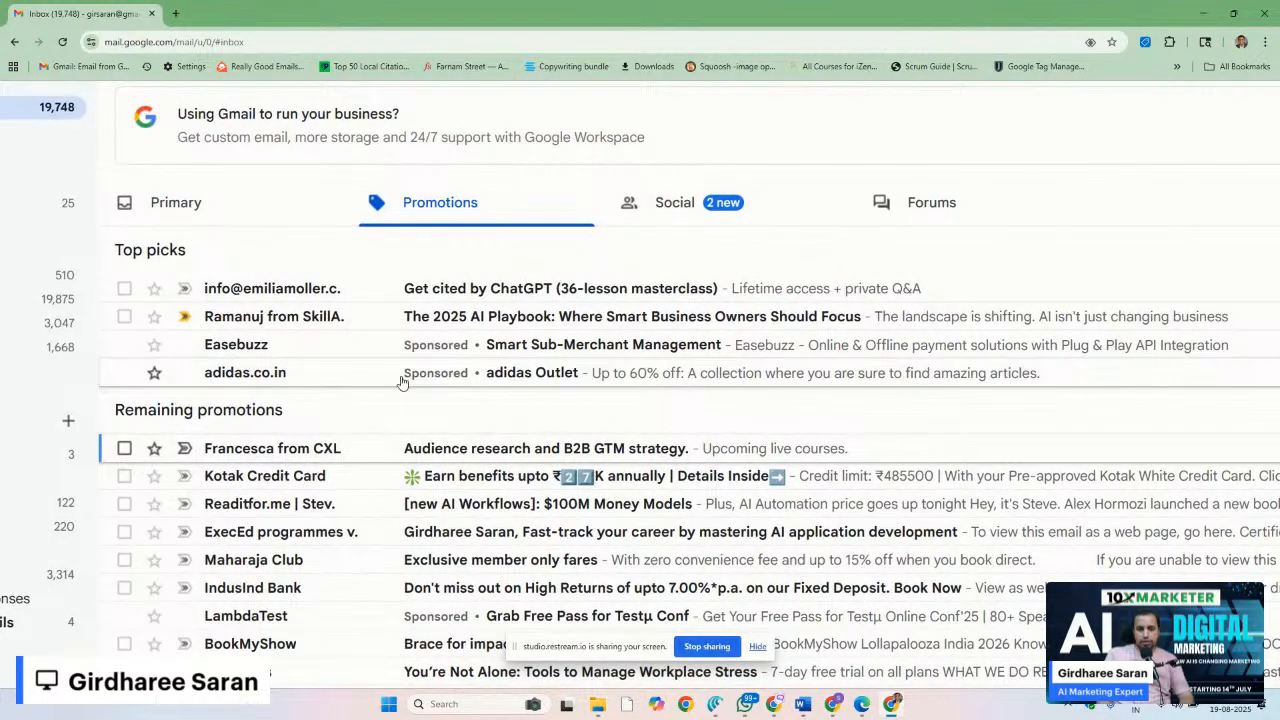
Leave the Gmail and Restream windows and bring forward the Google Ads window with the Performance Max campaign setup
key("alt+Tab")
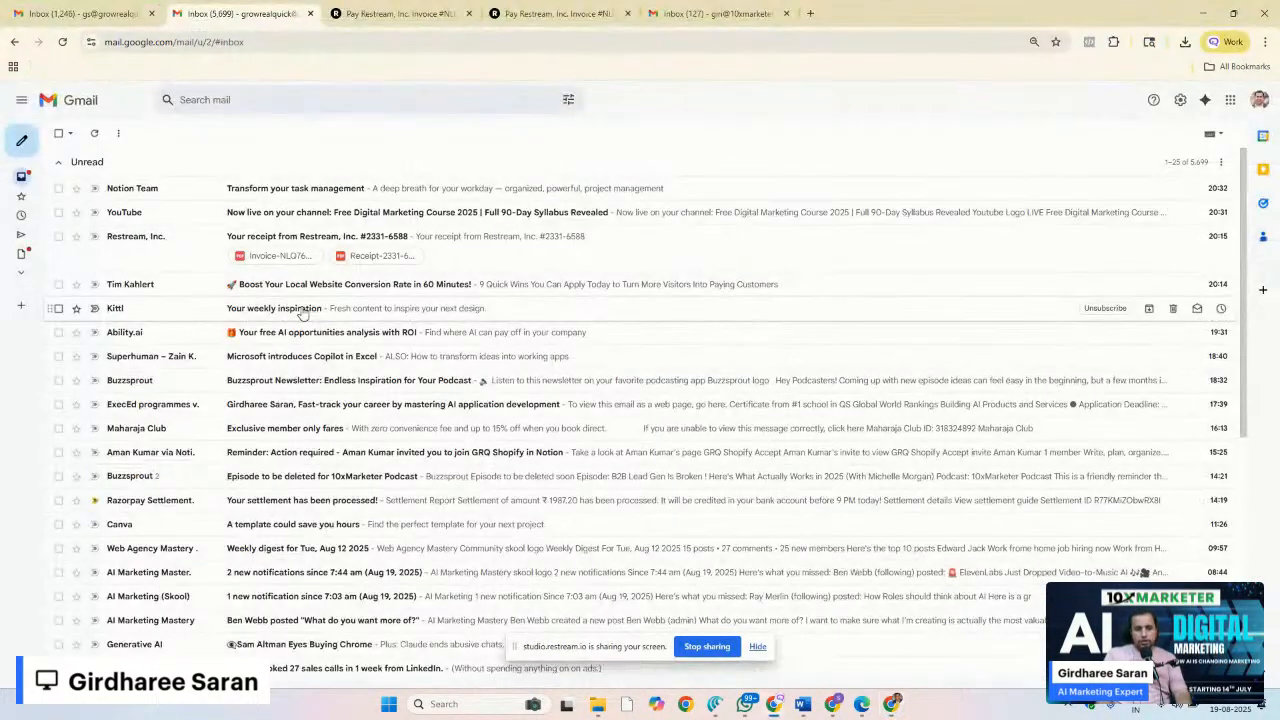
left_click(1200, 9)
left_click(1200, 9)
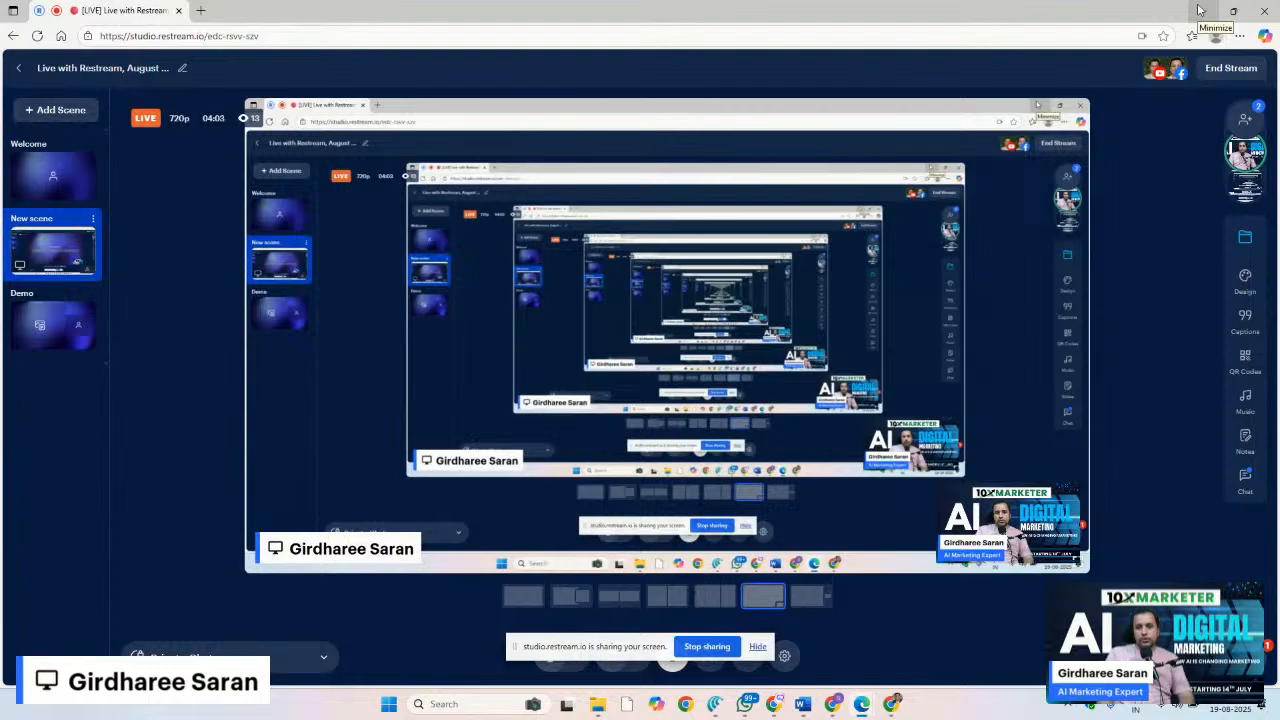
left_click(1200, 9)
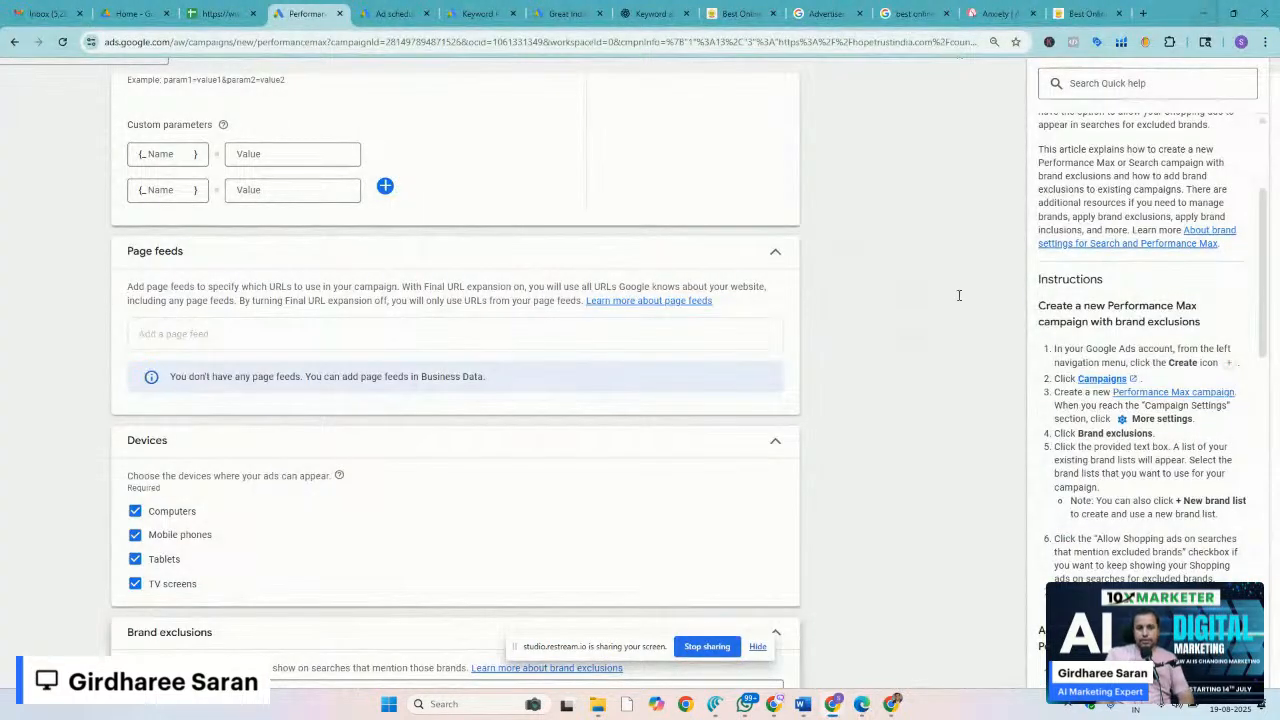
Exit the Performance Max campaign setup to the account overview and close Quick help
scroll(922, 335, "up", 10)
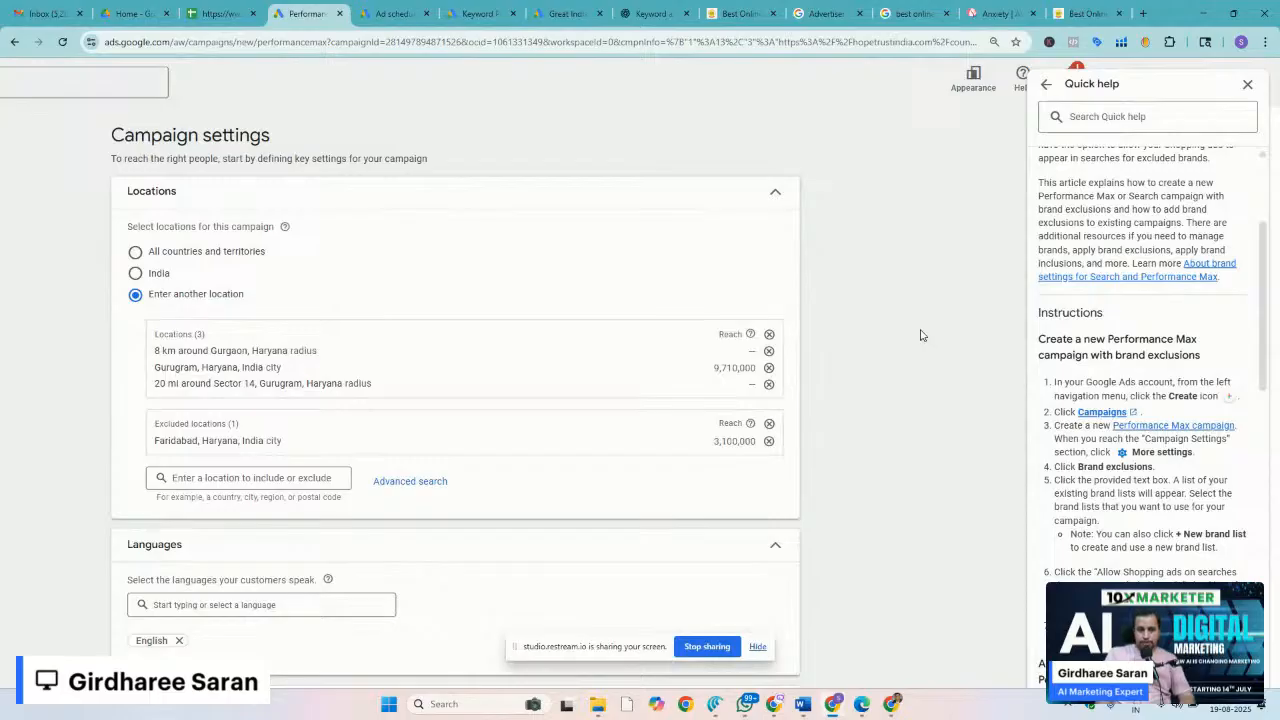
scroll(461, 264, "down", 3)
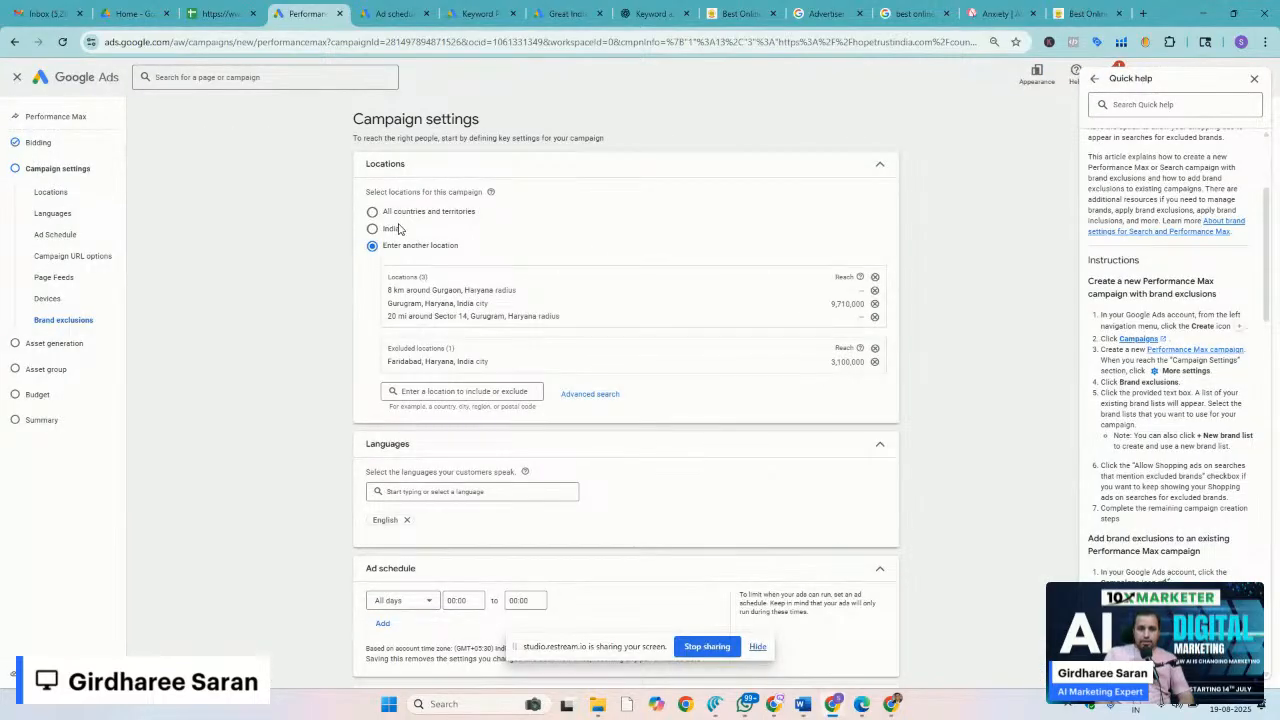
left_click(15, 79)
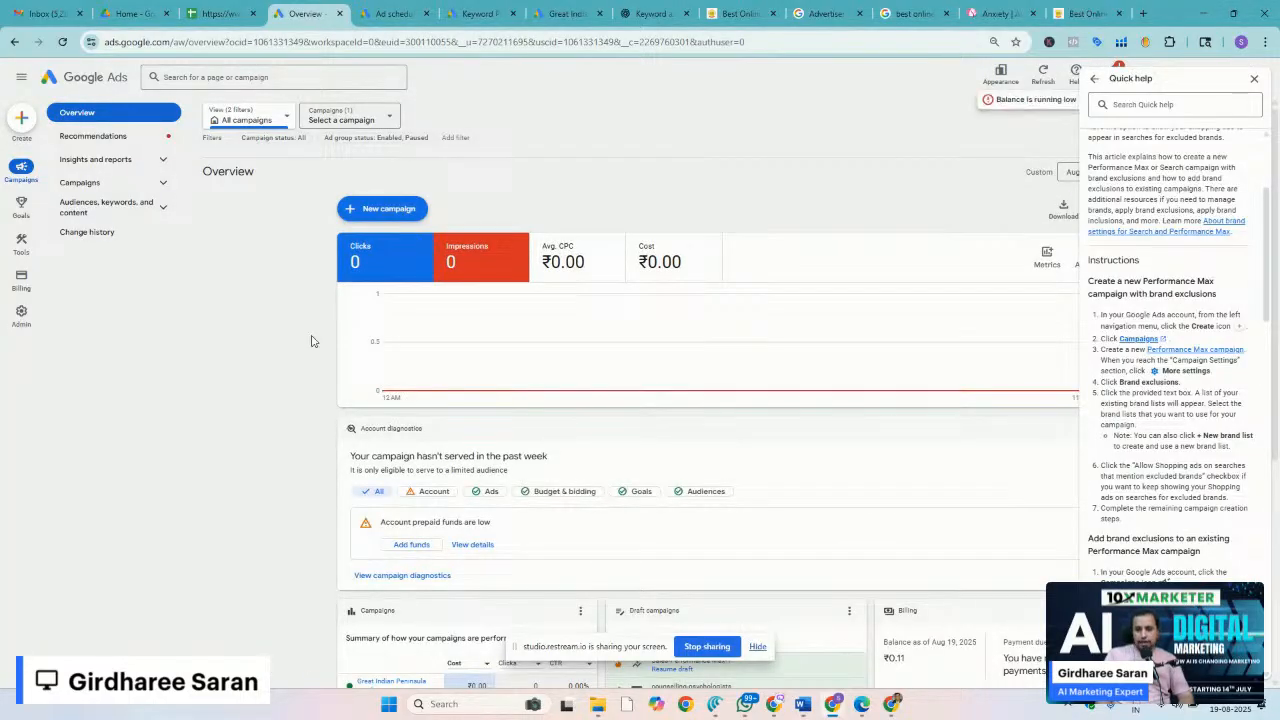
left_click(1256, 78)
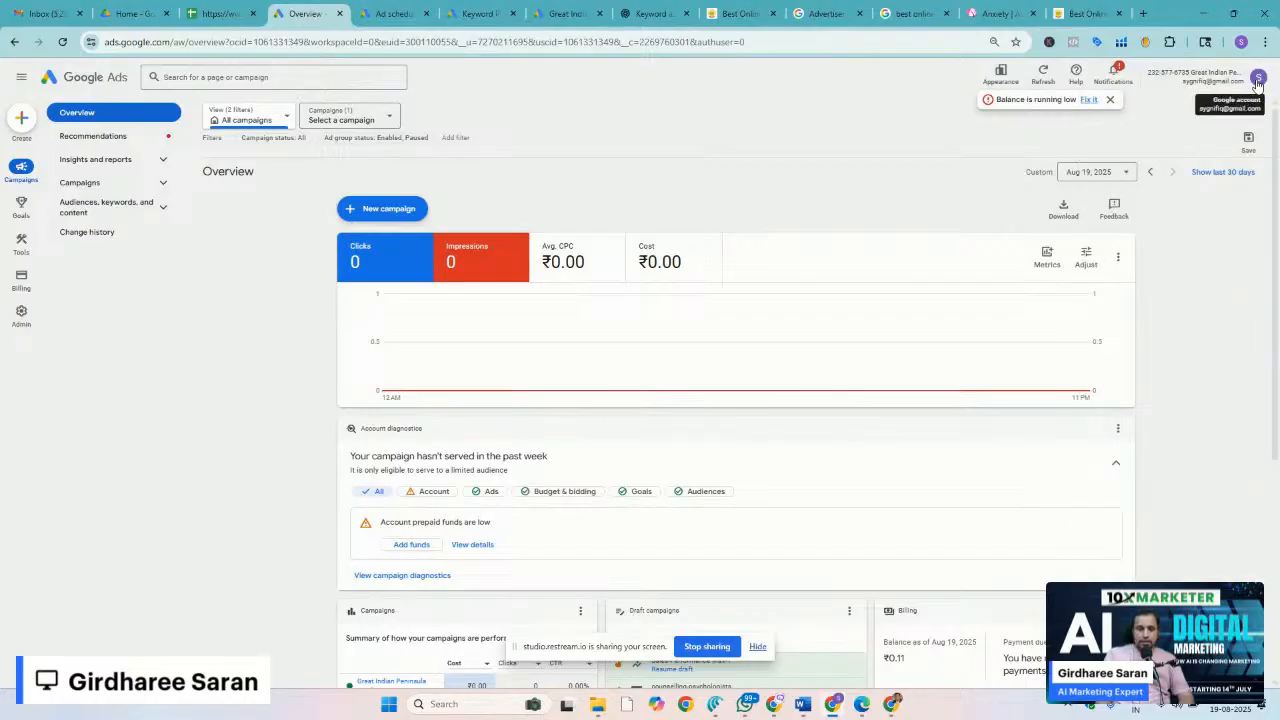
Start creating a new campaign and bring its objective choices into full view
left_click(21, 119)
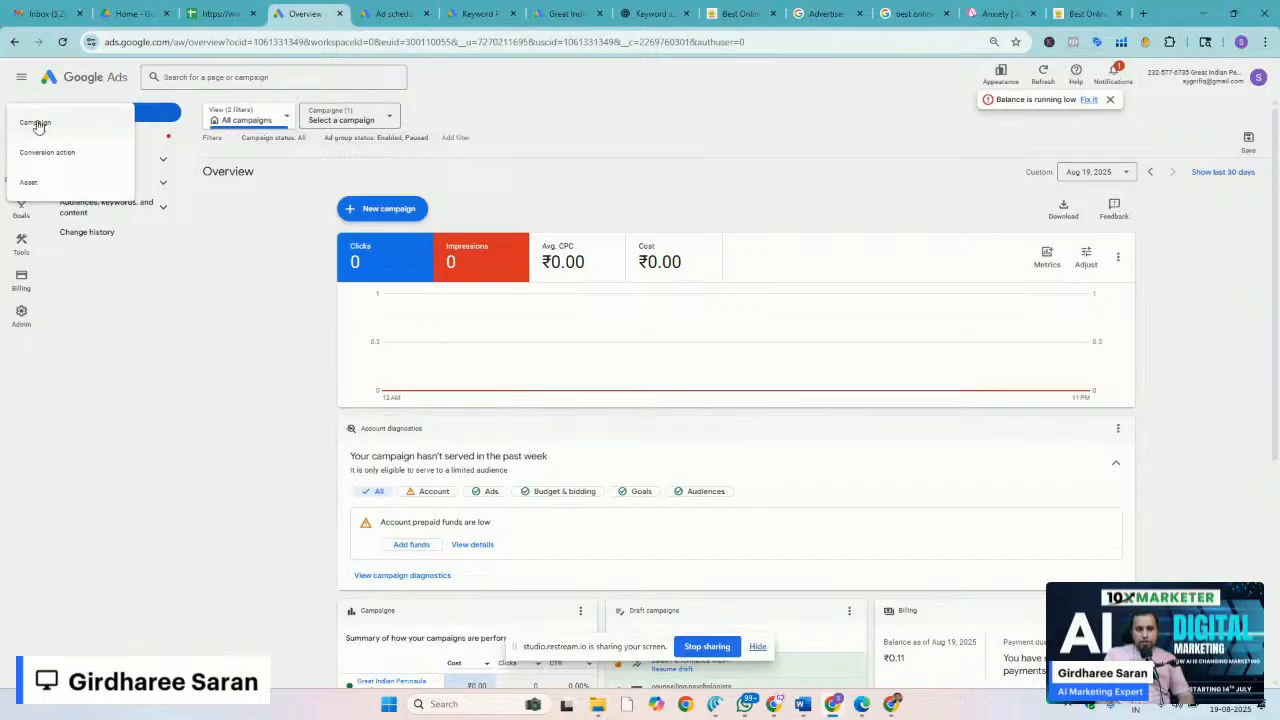
left_click(36, 123)
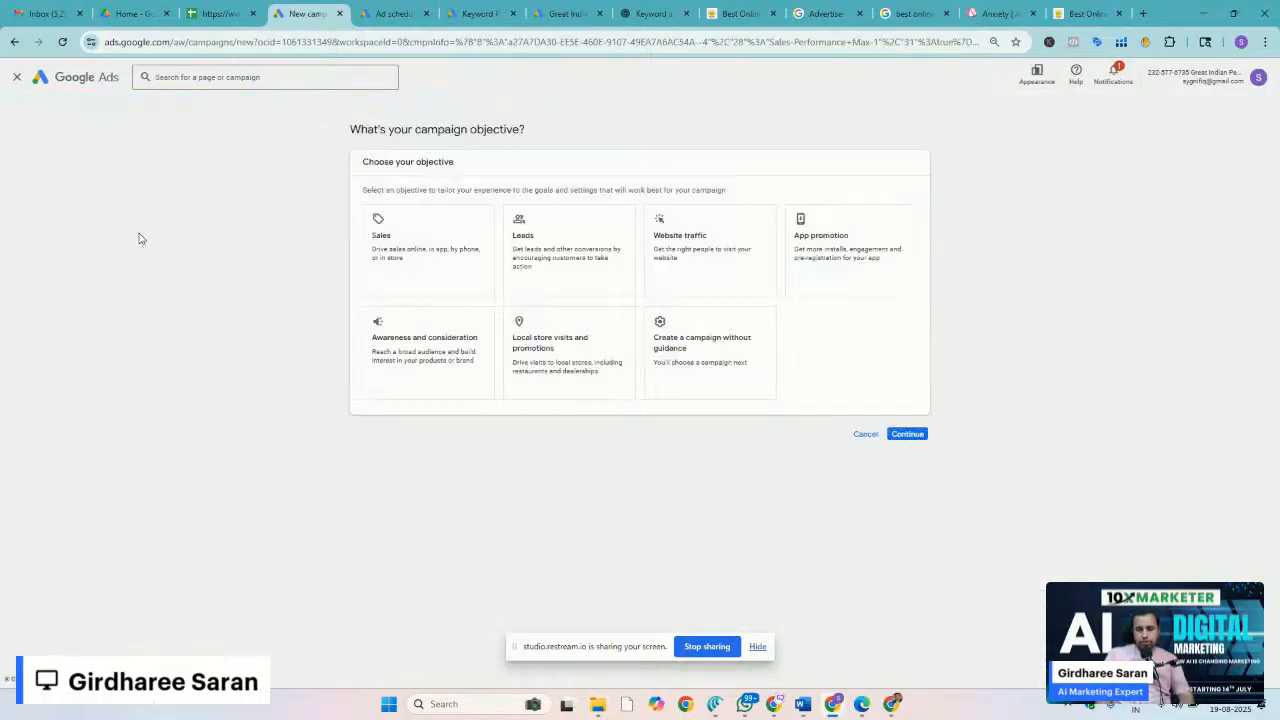
scroll(160, 250, "up", 4)
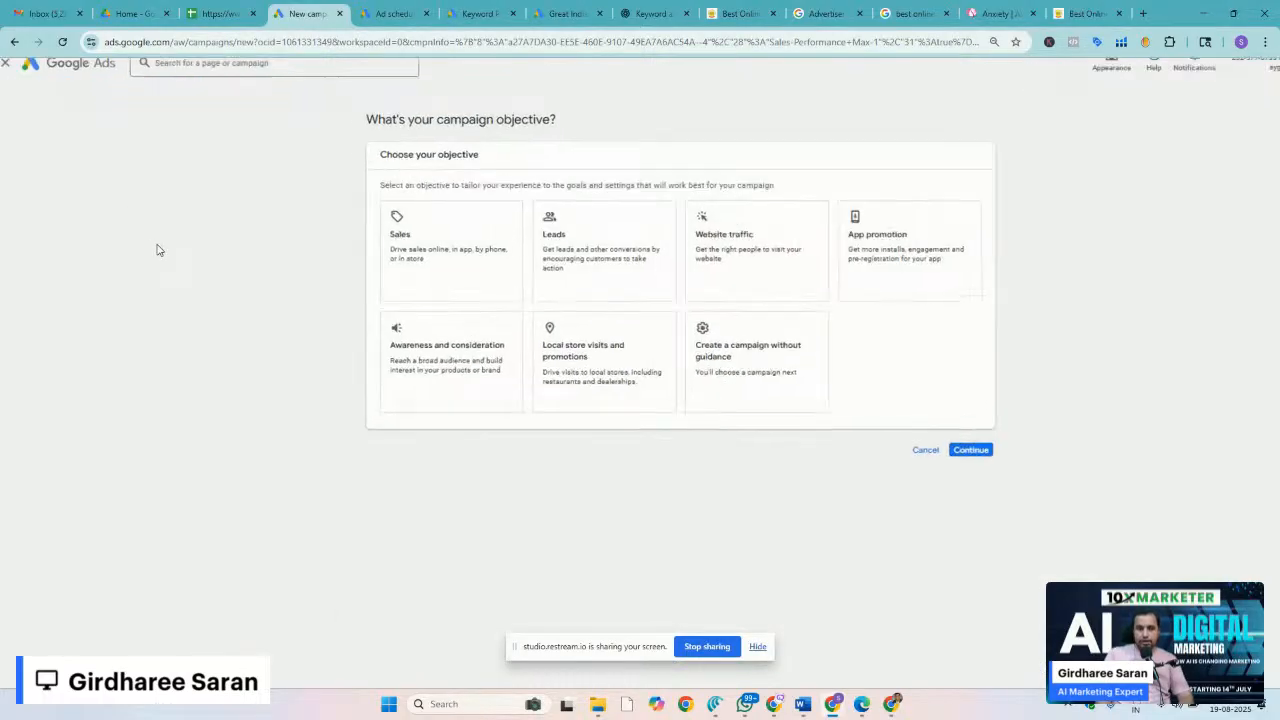
scroll(160, 250, "right", 1)
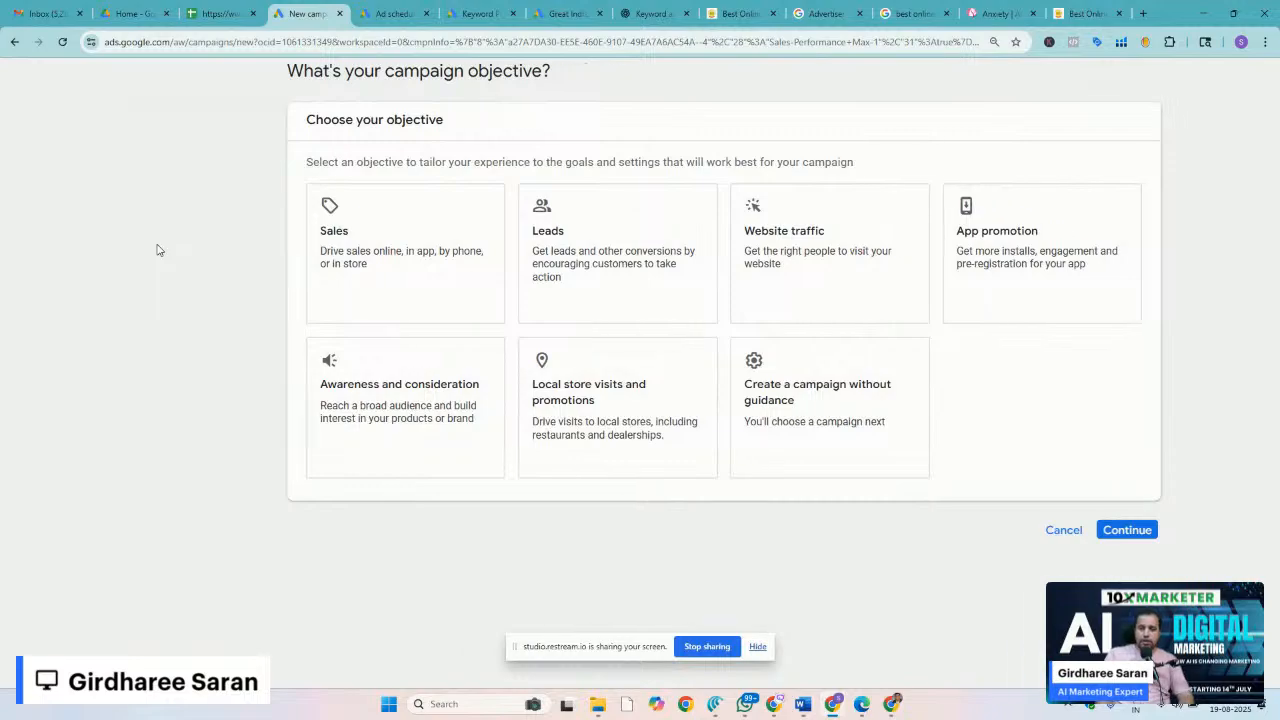
Examine the campaign objective choices, including Sales, Leads and App promotion
left_click(348, 268)
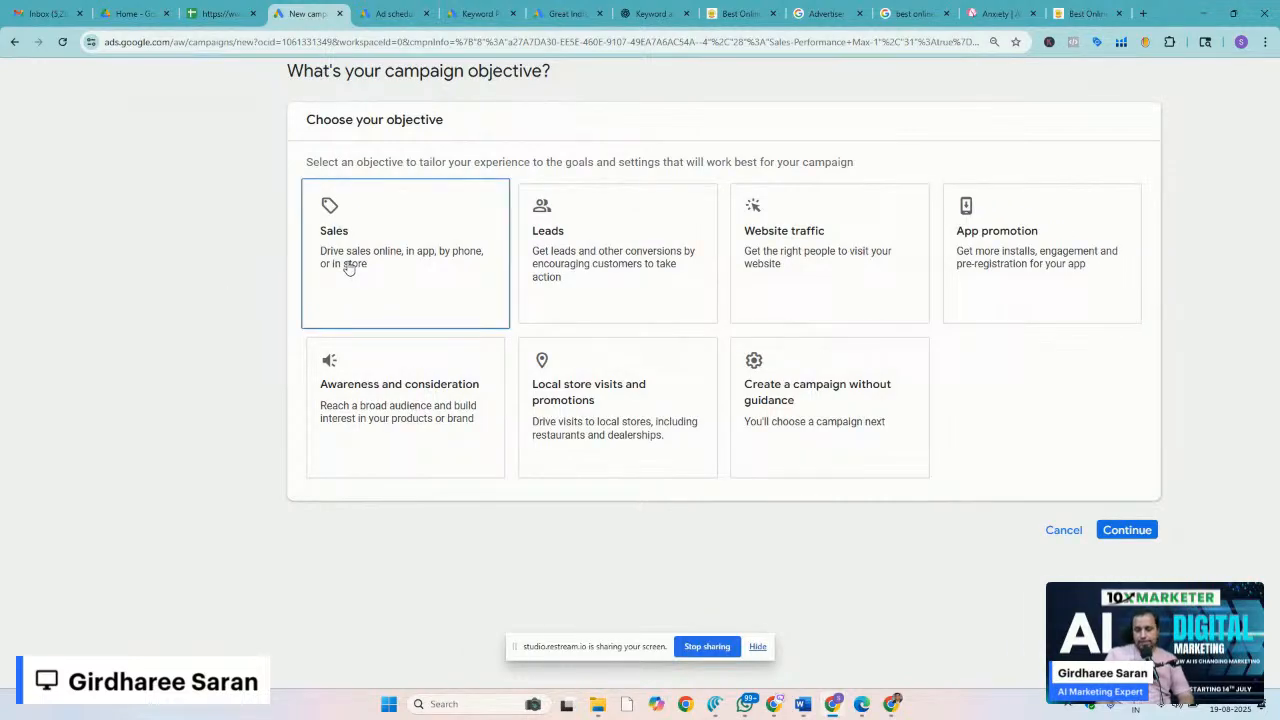
key("Right")
key("Left")
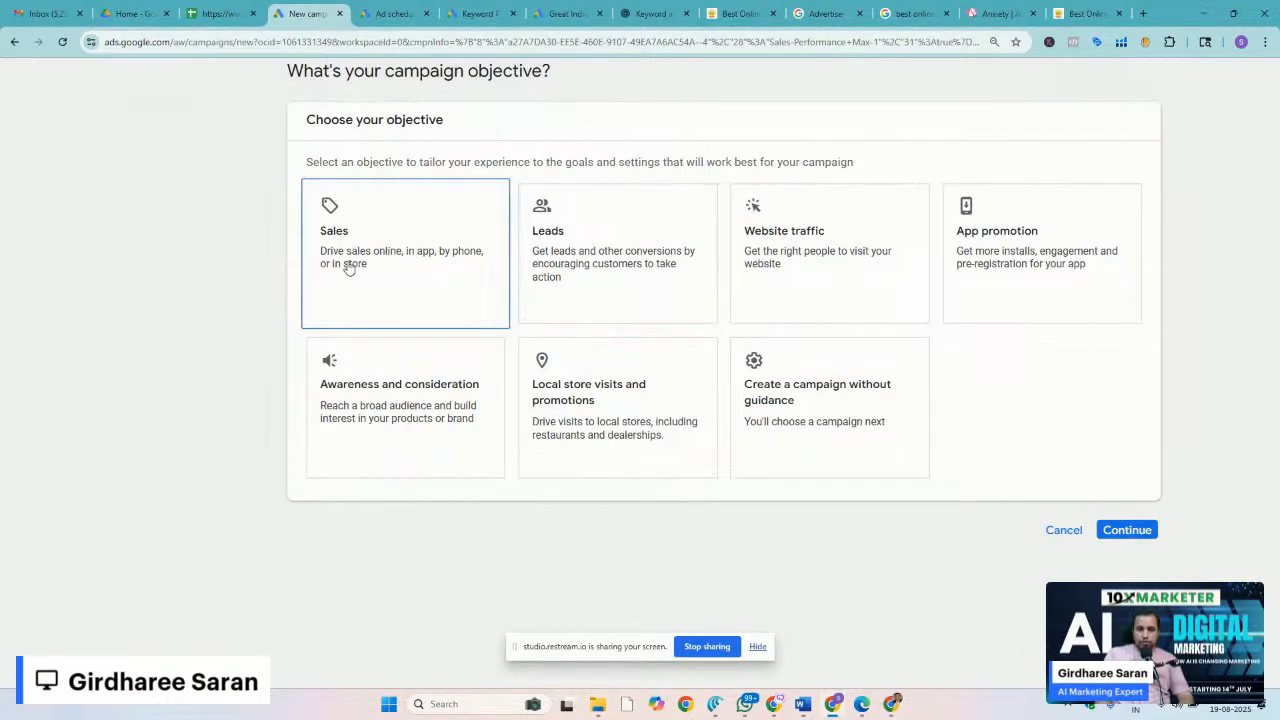
scroll(348, 268, "up", 2)
key("Right")
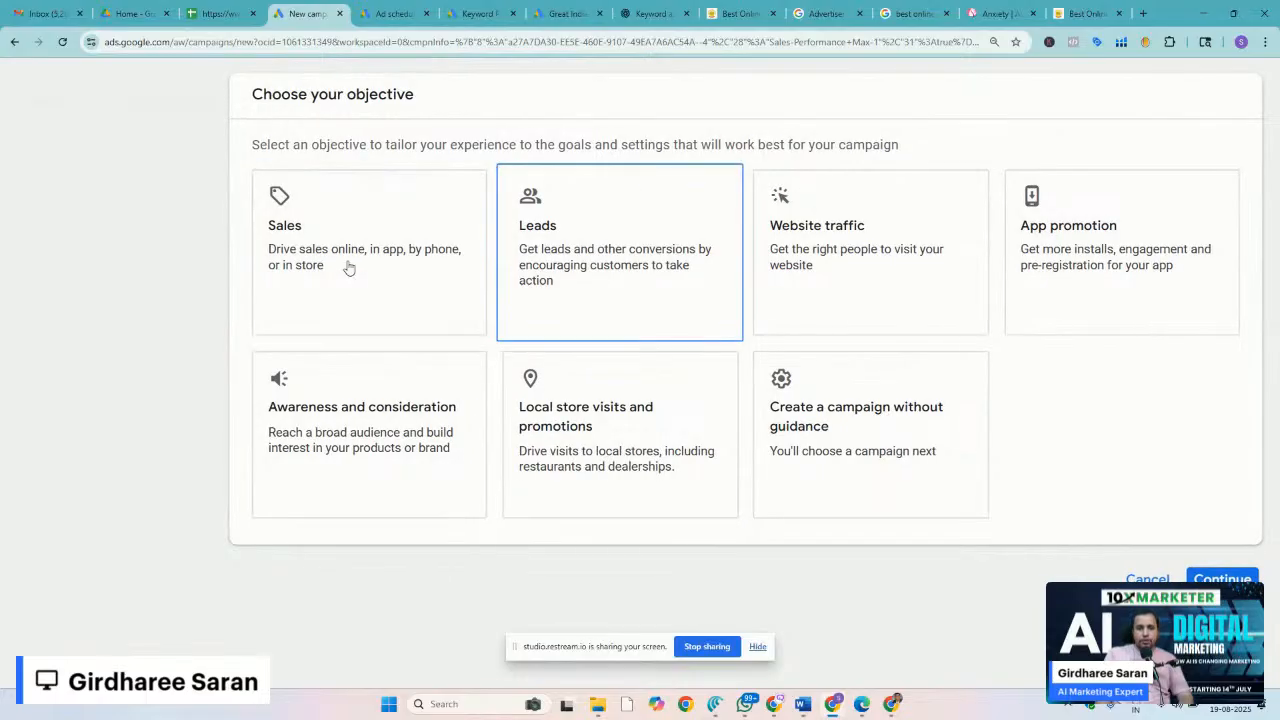
scroll(340, 266, "down", 2)
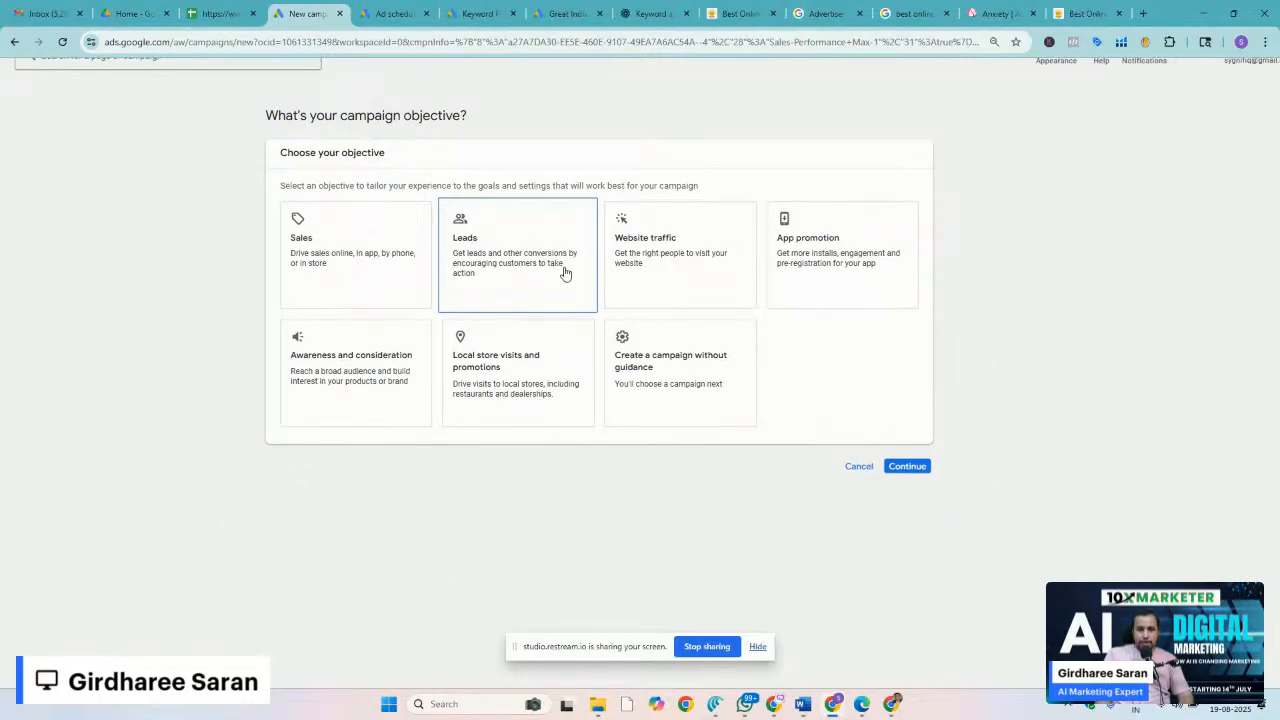
left_click(797, 263)
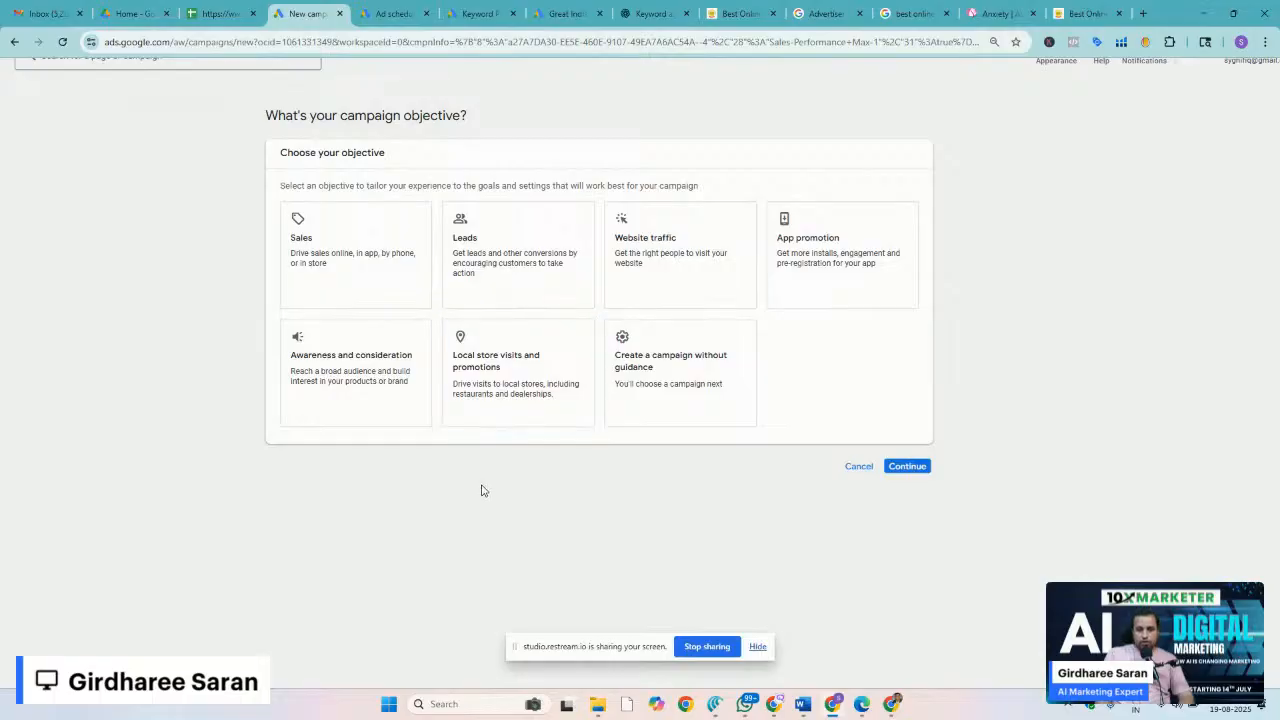
Choose the Sales objective, keep its default conversion goals and continue to the available campaign types
left_click(382, 257)
scroll(209, 423, "down", 1)
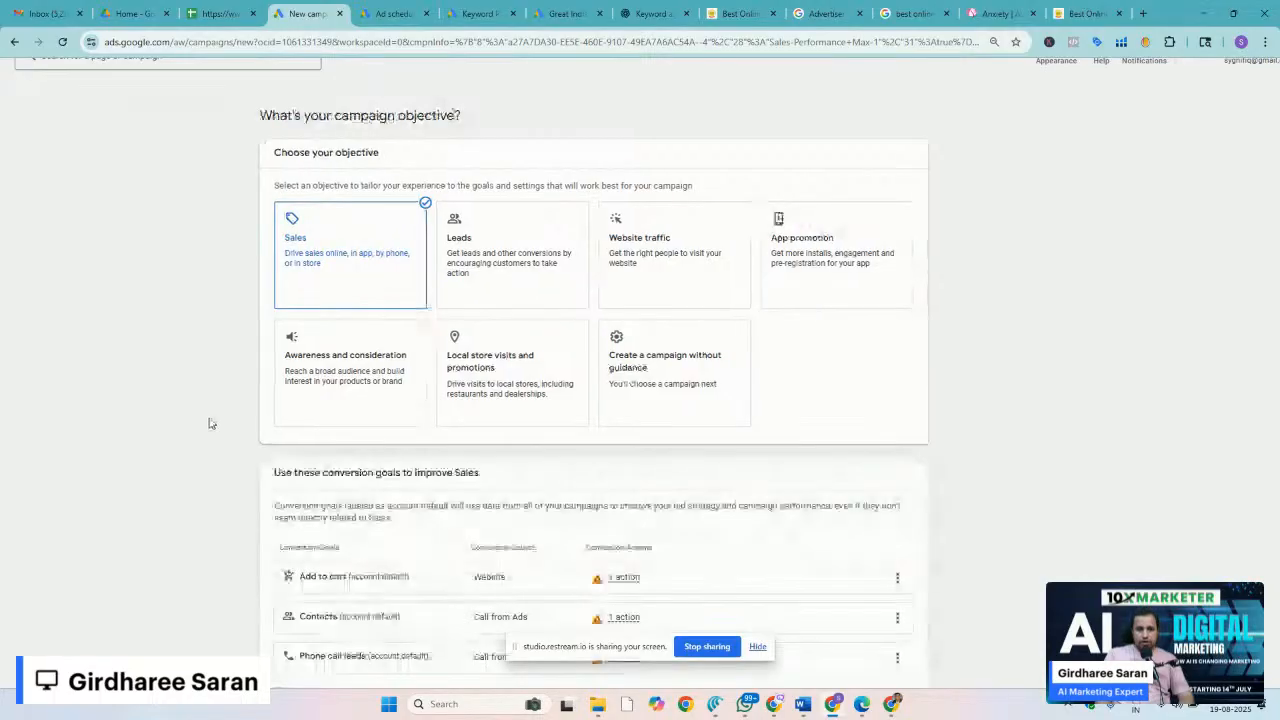
scroll(209, 423, "down", 1)
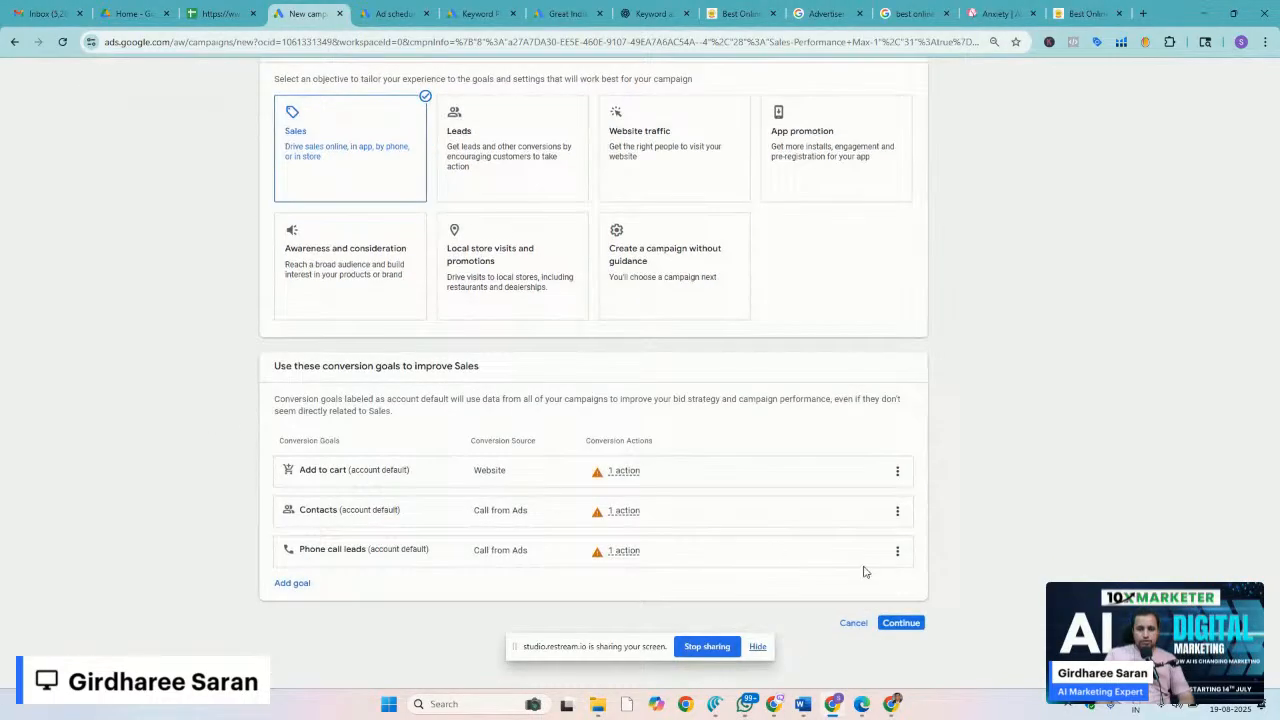
scroll(871, 605, "up", 2)
scroll(871, 611, "down", 1)
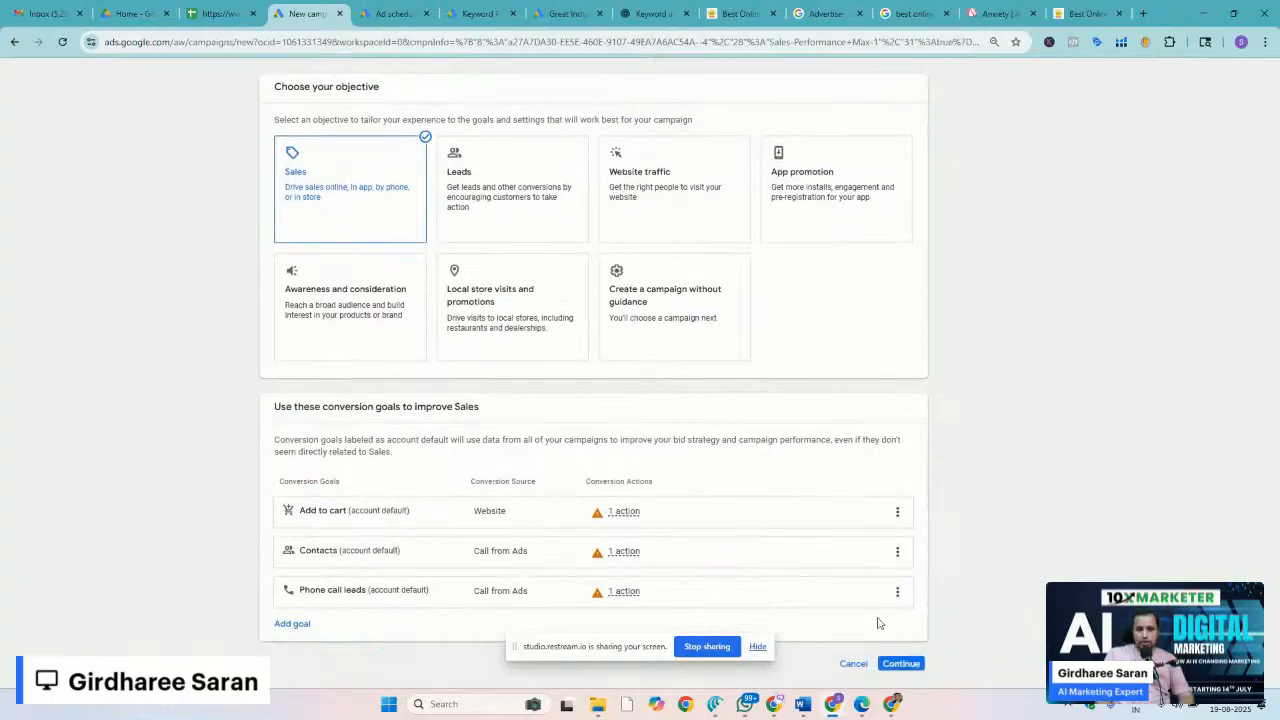
left_click(906, 624)
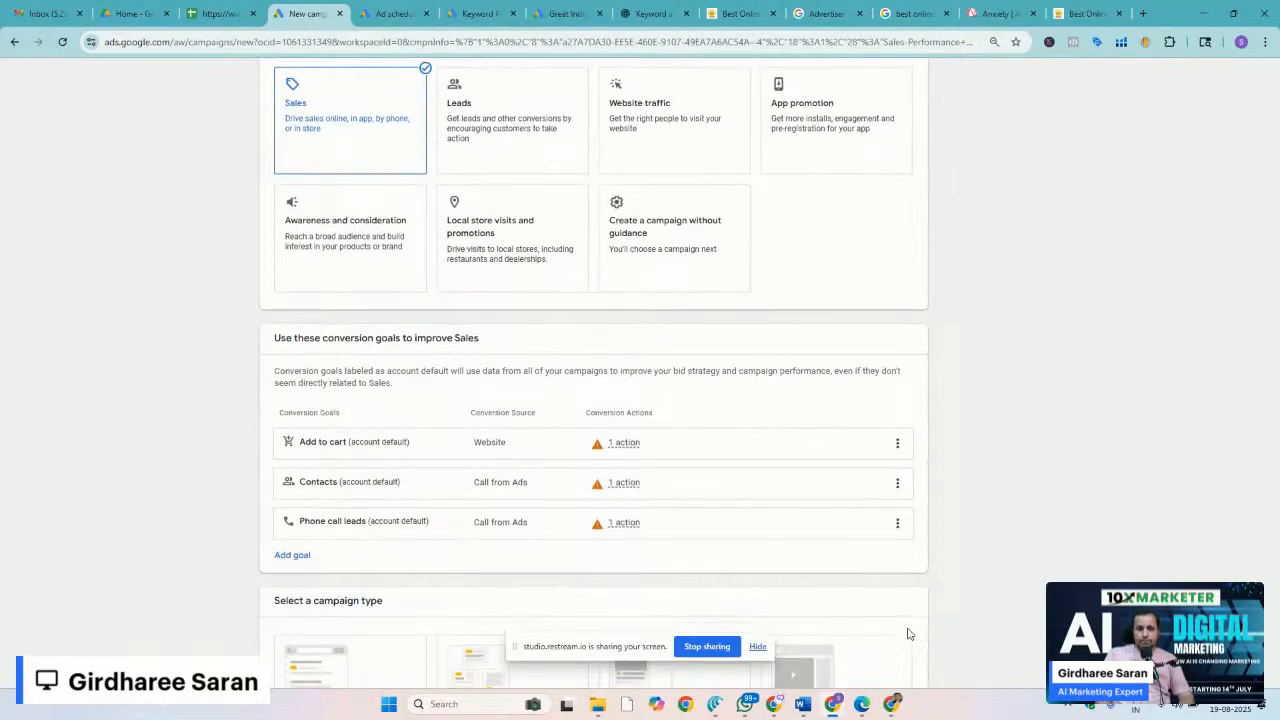
scroll(909, 634, "down", 3)
scroll(491, 466, "up", 1)
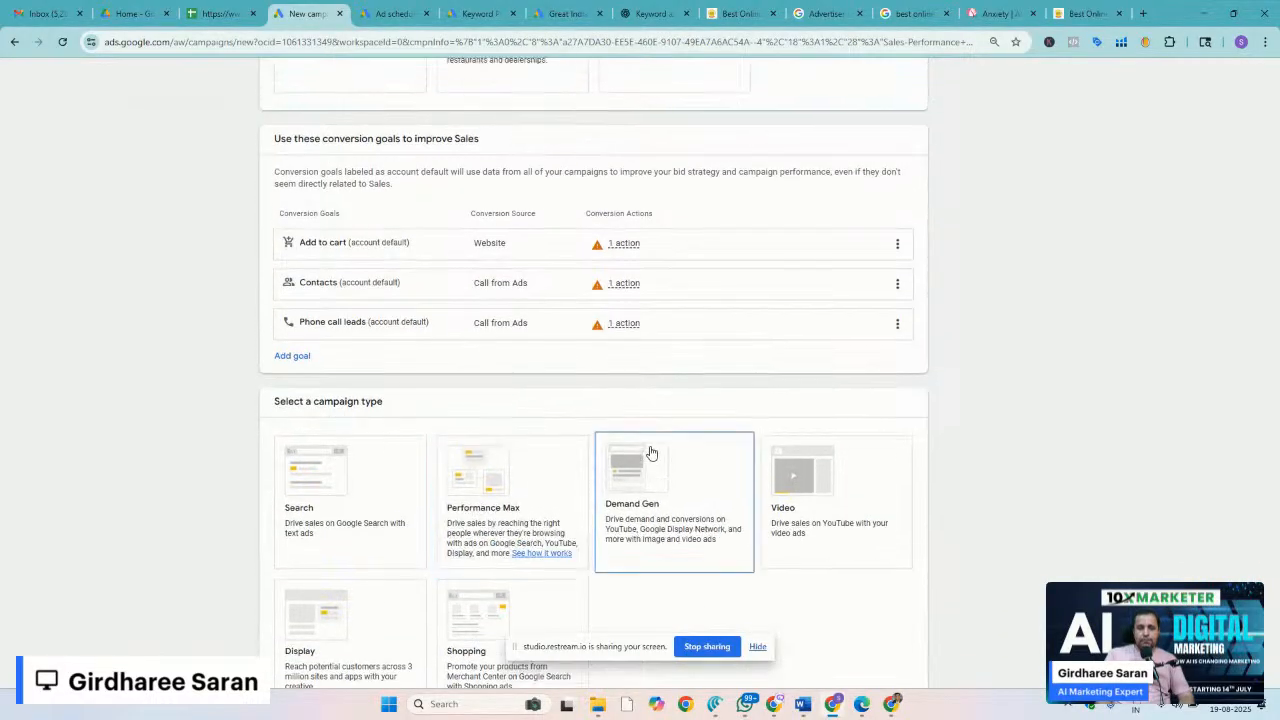
Change the campaign objective to Leads, keep its default conversion goals and continue to the campaign types
scroll(651, 453, "up", 3)
left_click(520, 189)
scroll(985, 272, "down", 3)
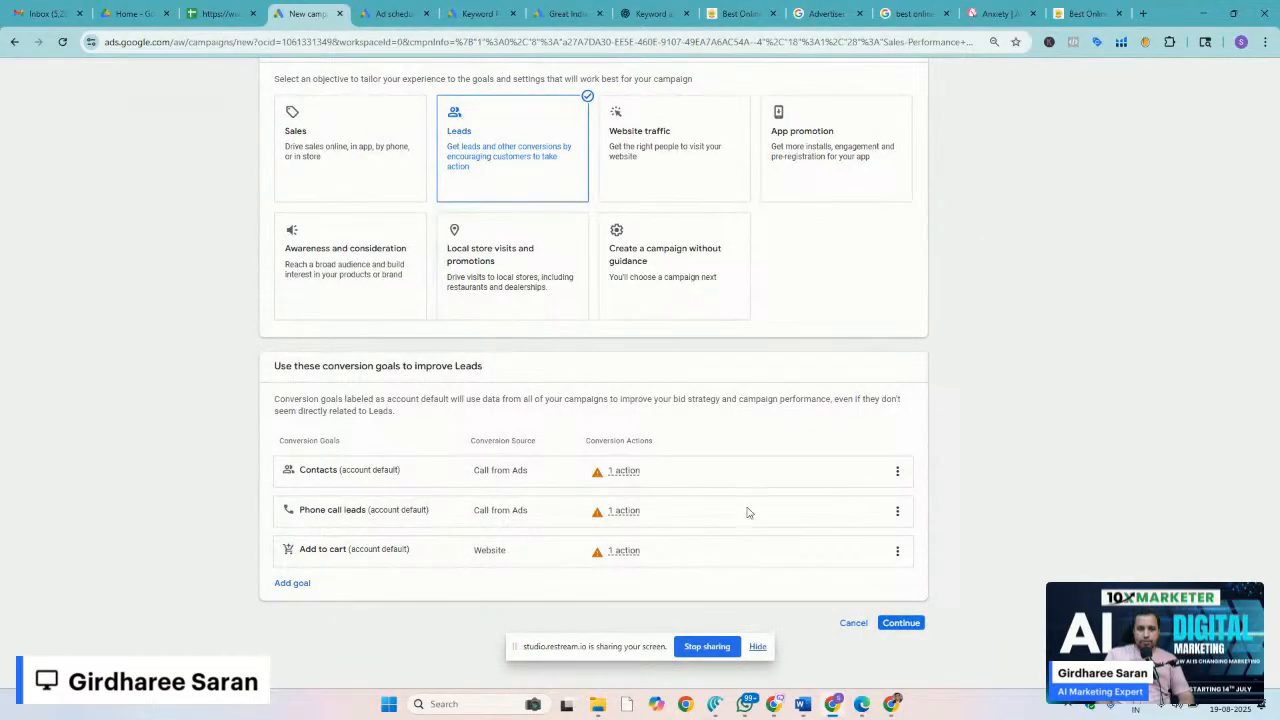
left_click(886, 624)
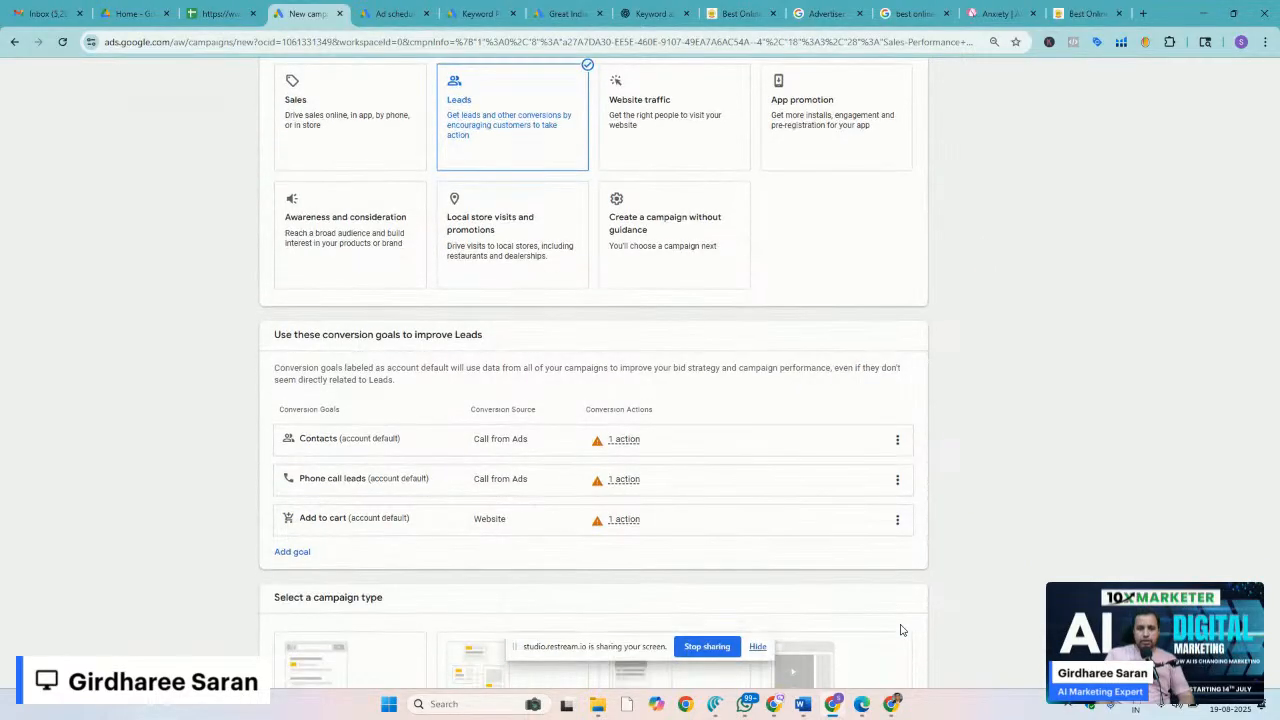
scroll(500, 405, "up", 4)
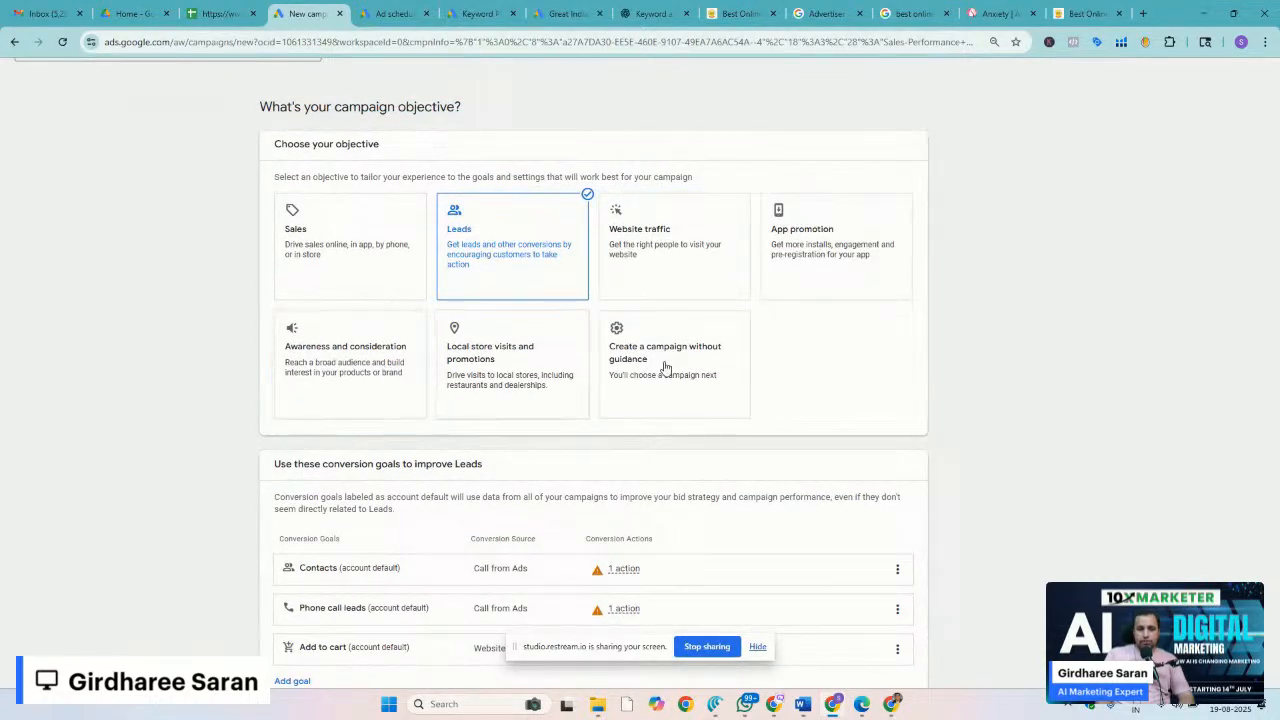
scroll(773, 369, "down", 2)
scroll(963, 355, "down", 4)
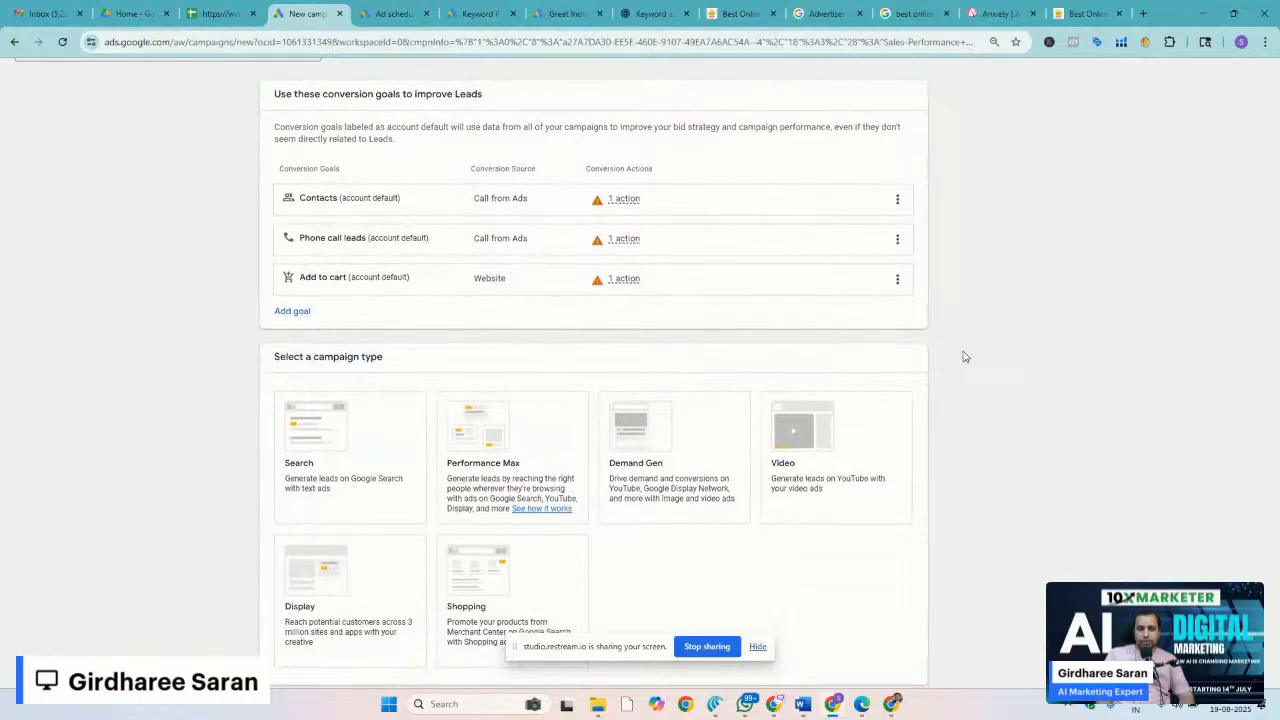
Clear and reselect the Leads objective to return to its conversion goals
scroll(963, 357, "up", 5)
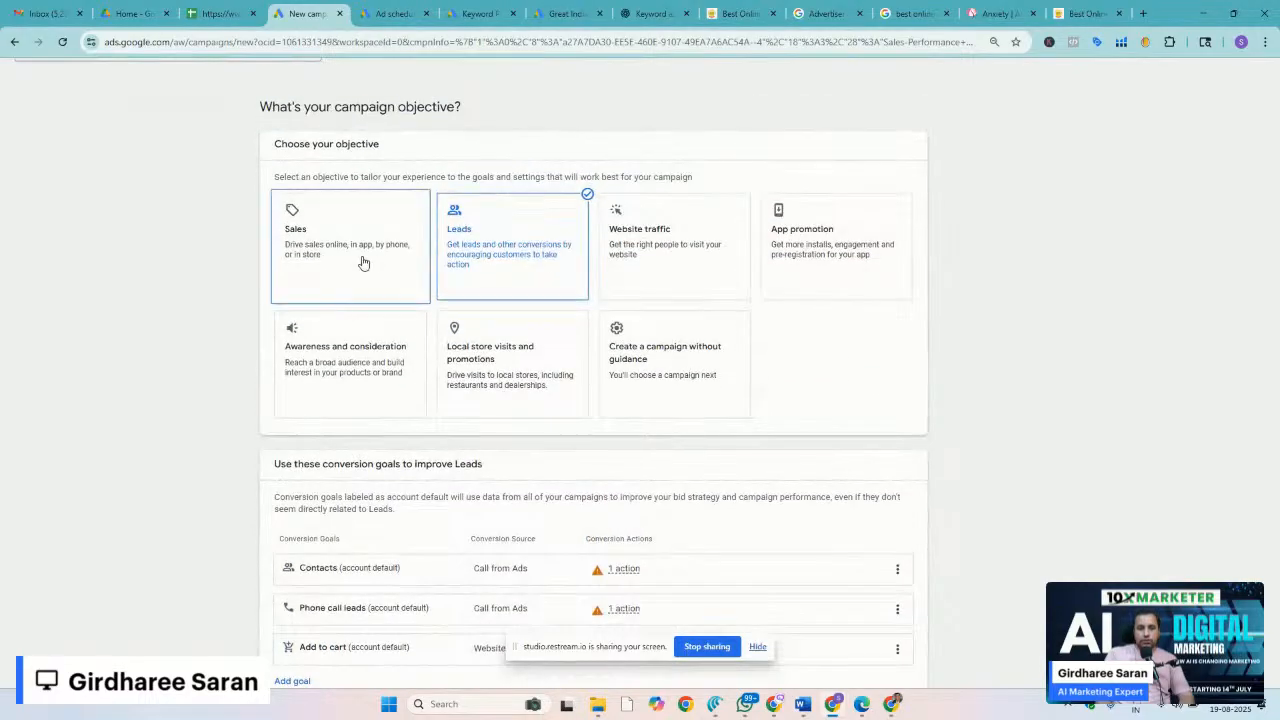
left_click(540, 242)
left_click(540, 242)
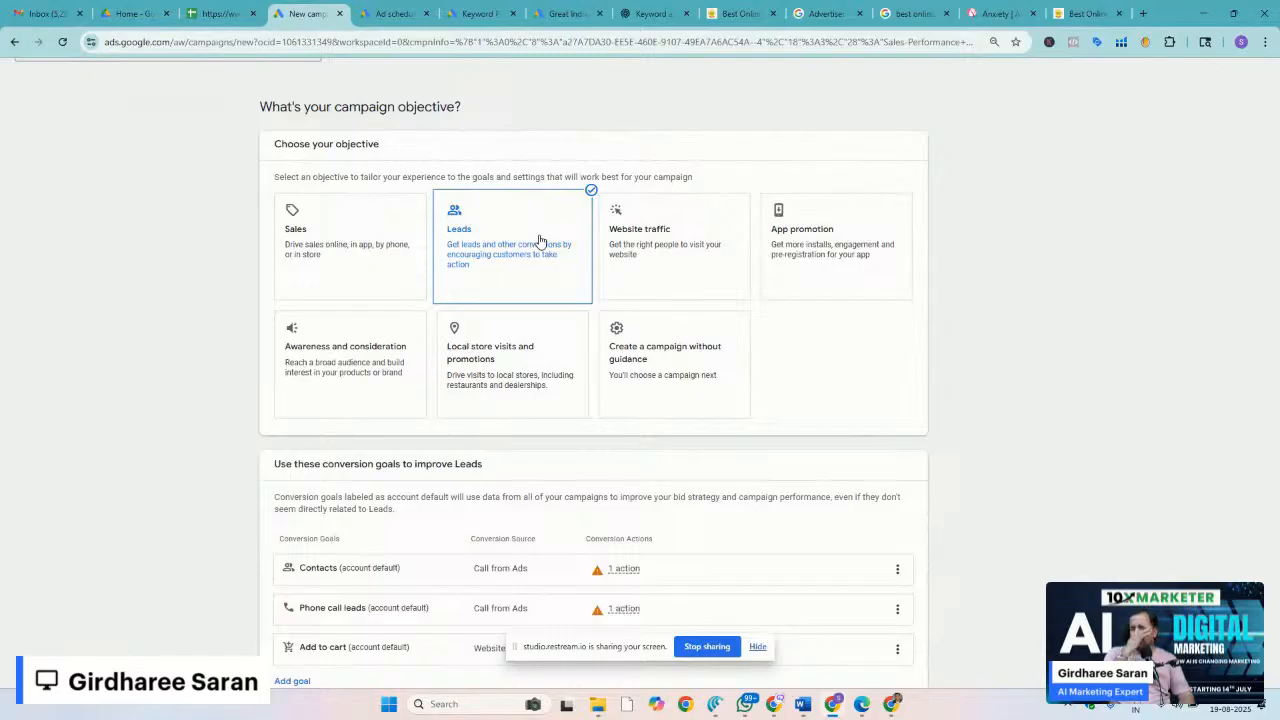
scroll(1060, 323, "down", 1)
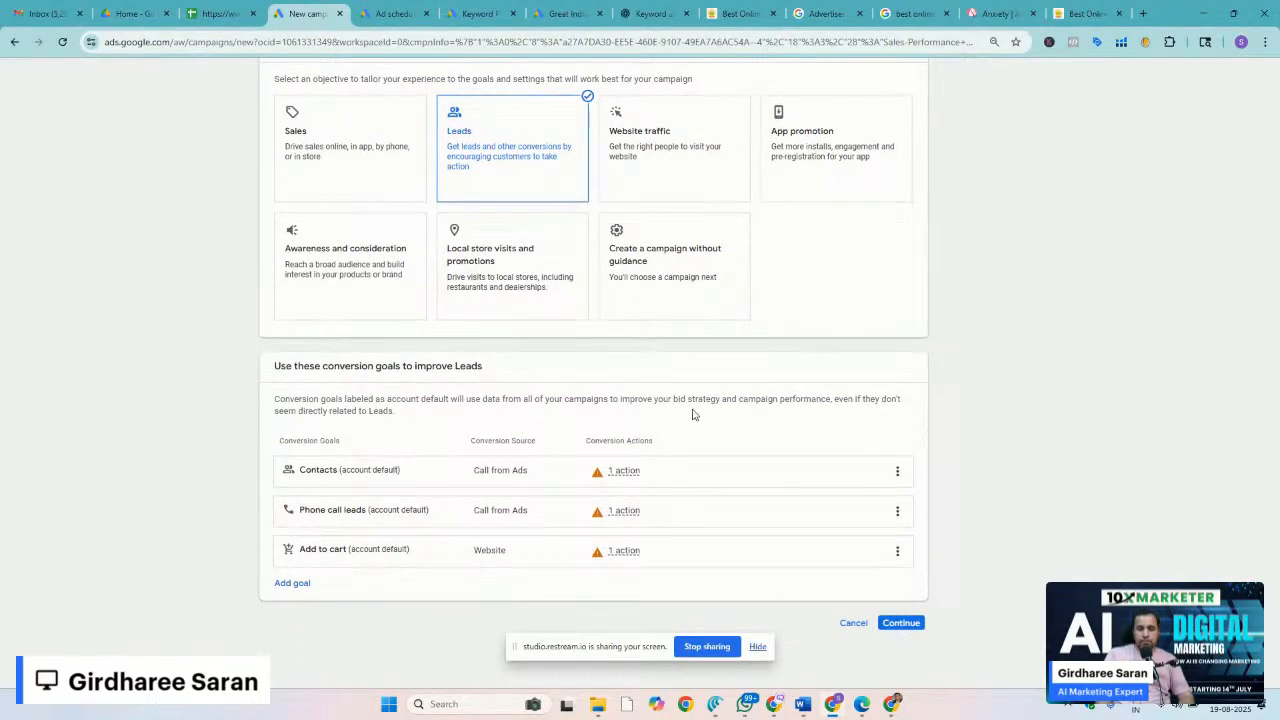
Move the screen-sharing notice down to the screen edge, clear of the campaign page
left_click_drag(620, 657, 737, 705)
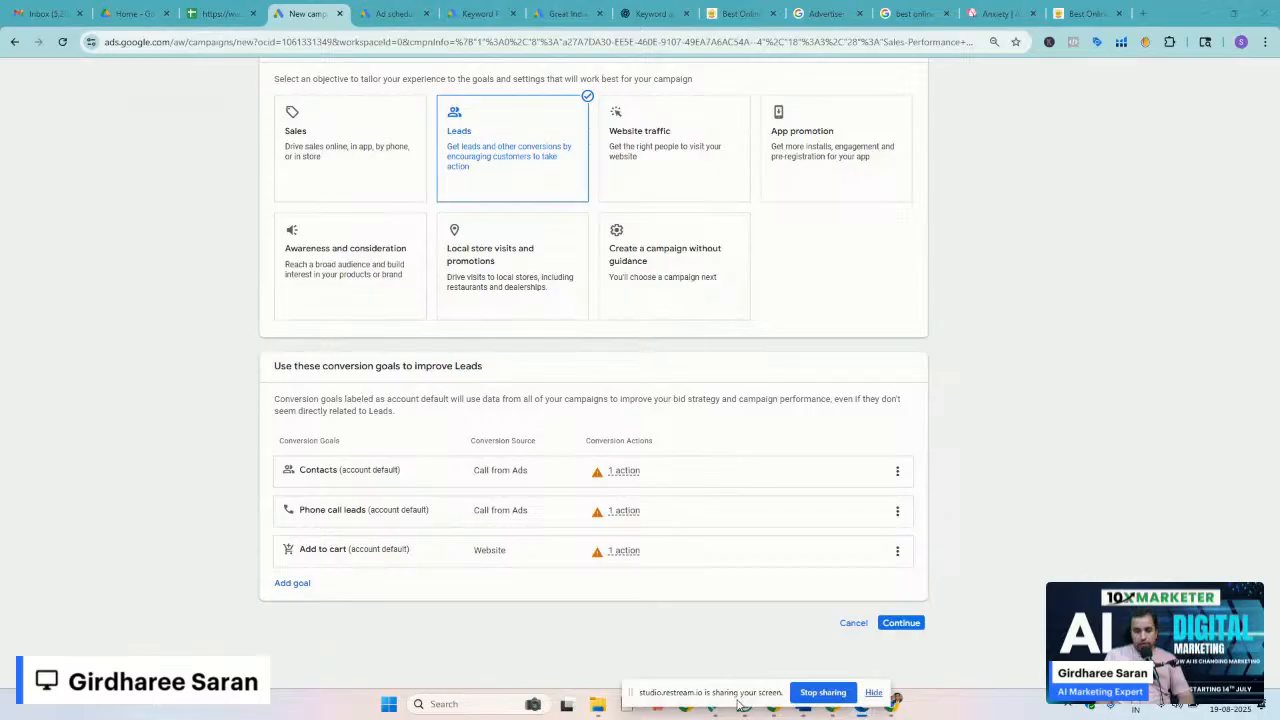
left_click_drag(737, 704, 758, 719)
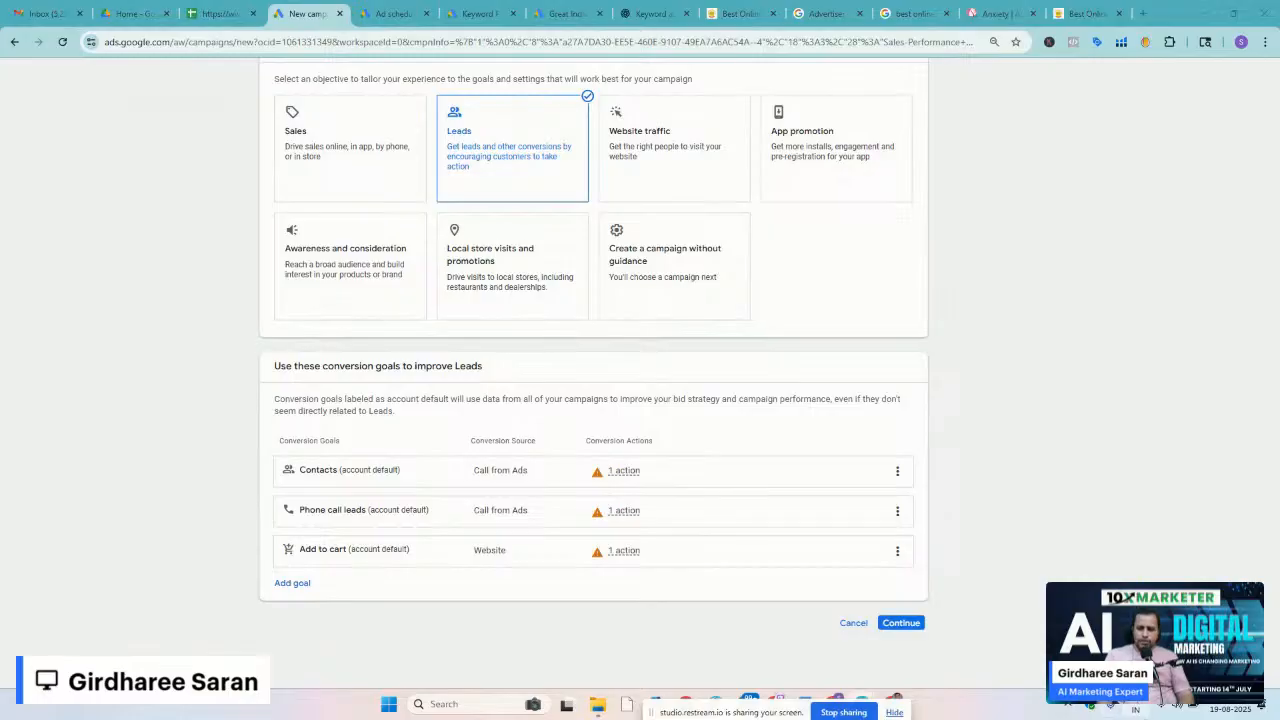
Continue with the default Leads conversion goals and choose Performance Max as the campaign type
left_click(898, 631)
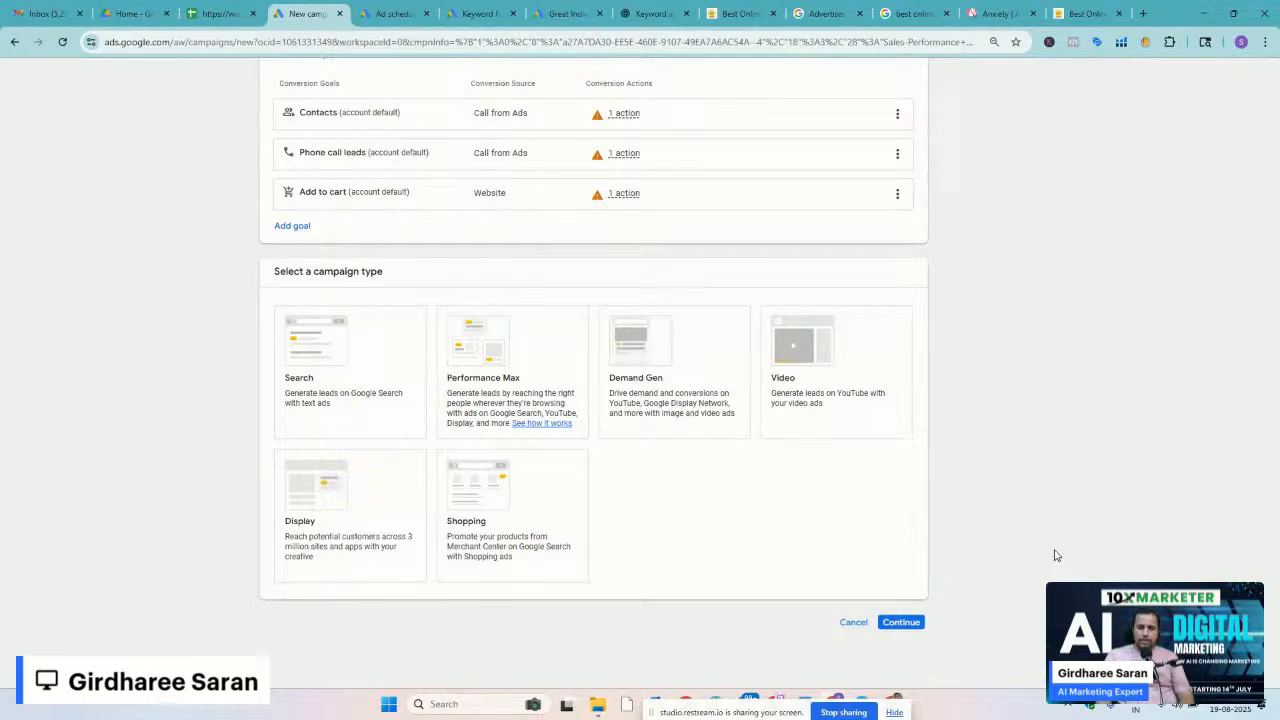
left_click(535, 383)
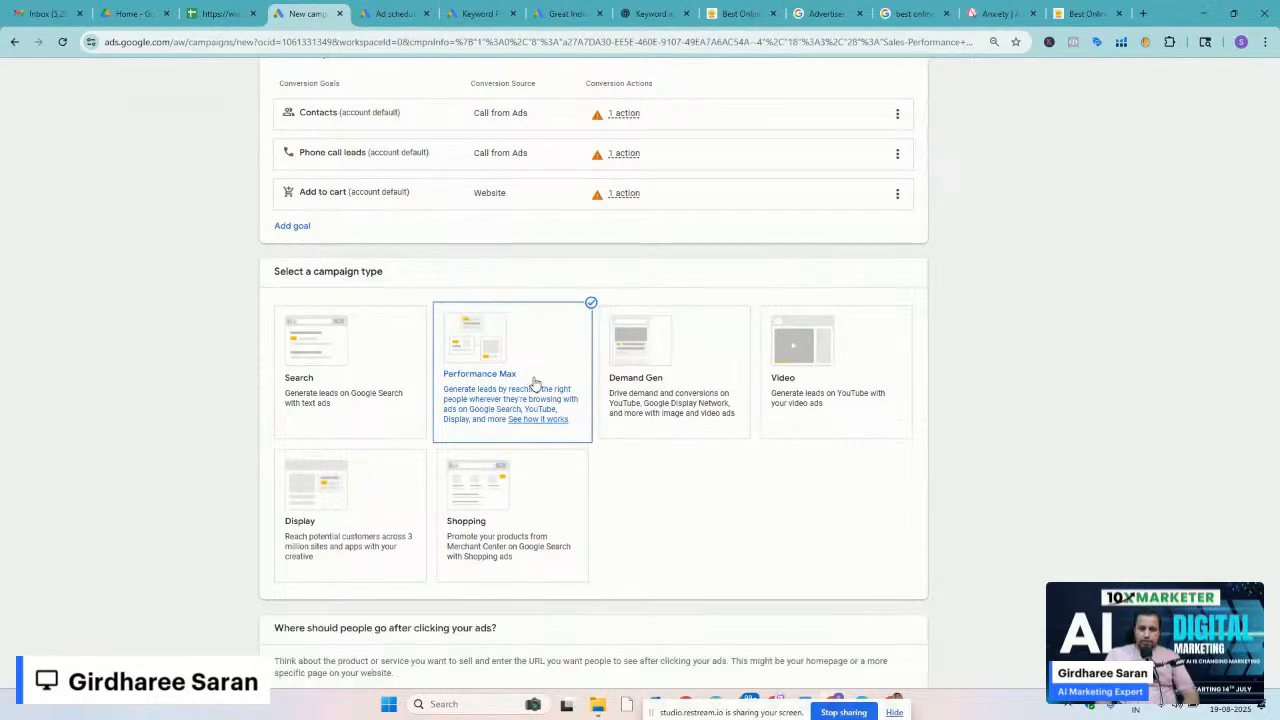
scroll(997, 463, "down", 2)
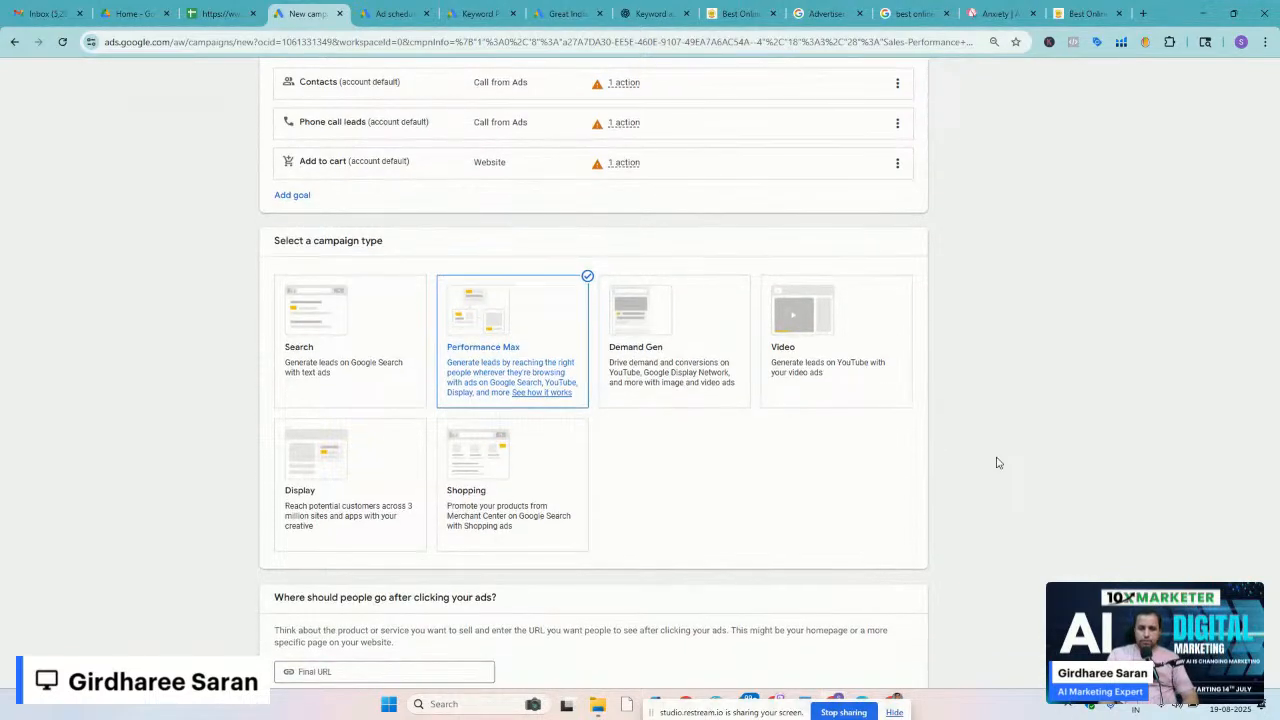
Review the Leads objective and its conversion goals, including the additional Leads goals available to add
scroll(997, 463, "up", 1)
scroll(997, 463, "up", 5)
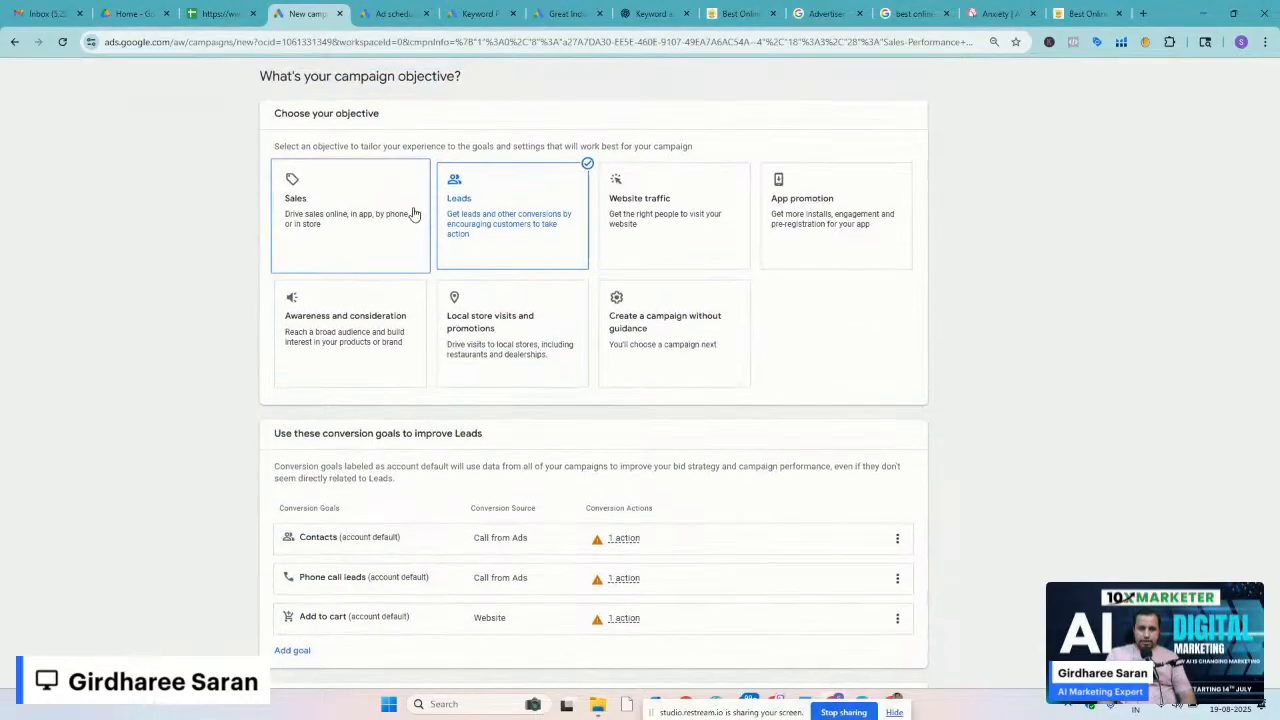
scroll(495, 215, "up", 4)
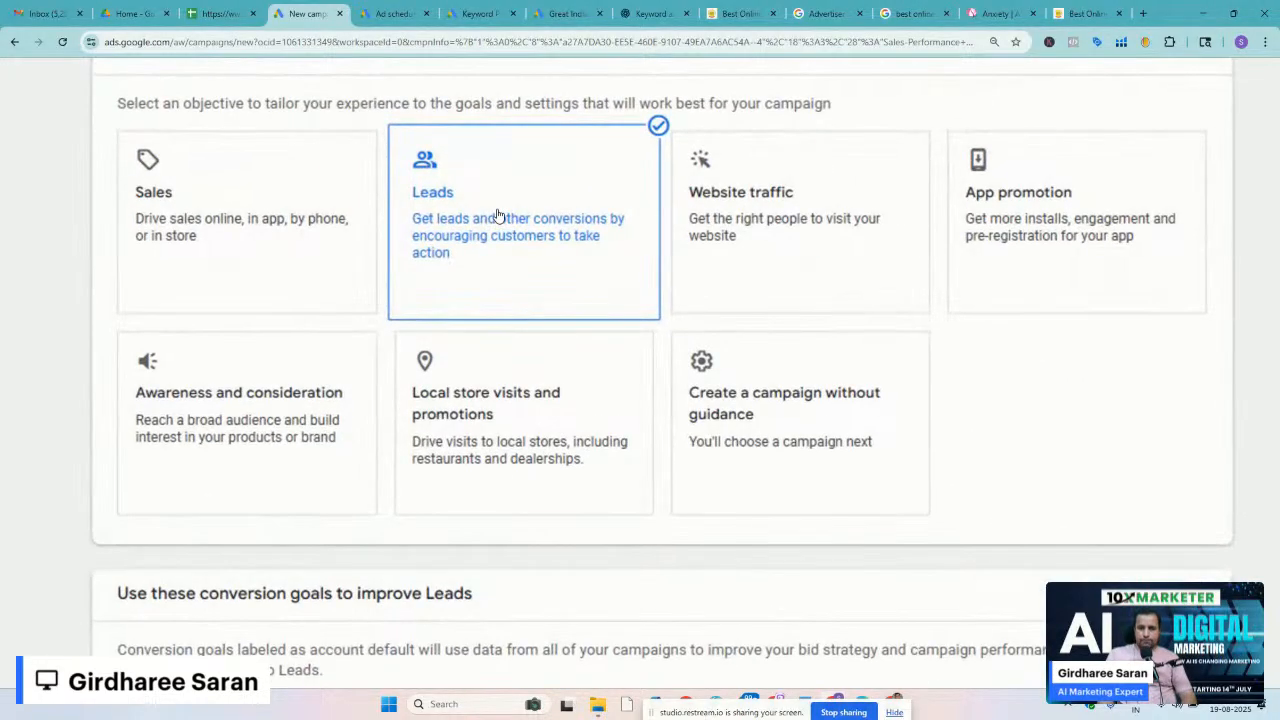
scroll(497, 215, "down", 5)
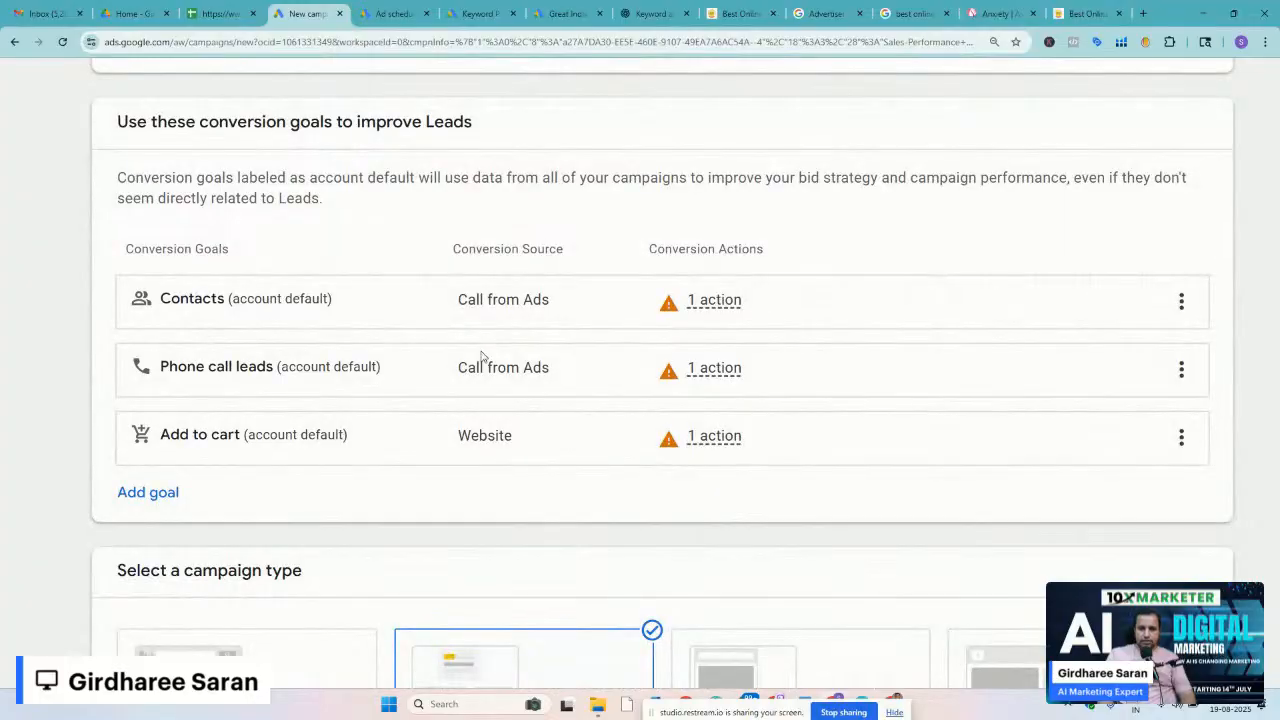
triple_click(193, 248)
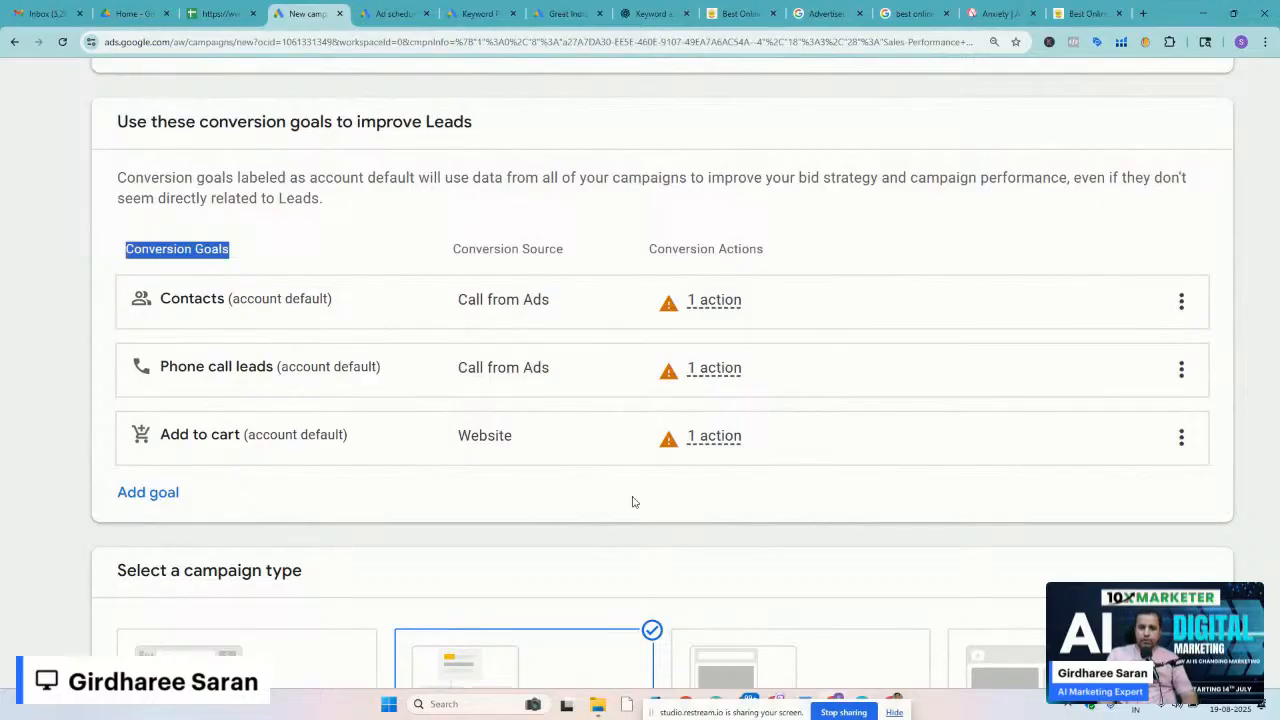
scroll(632, 502, "down", 1)
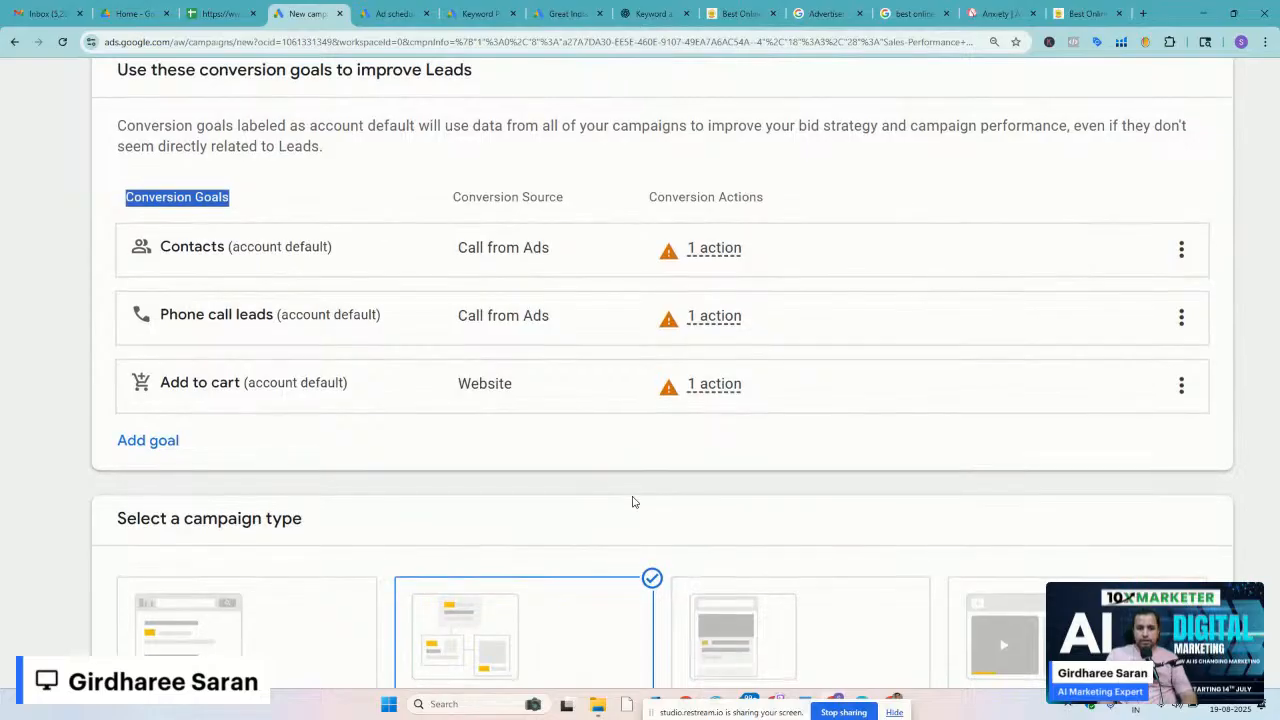
scroll(632, 502, "down", 1)
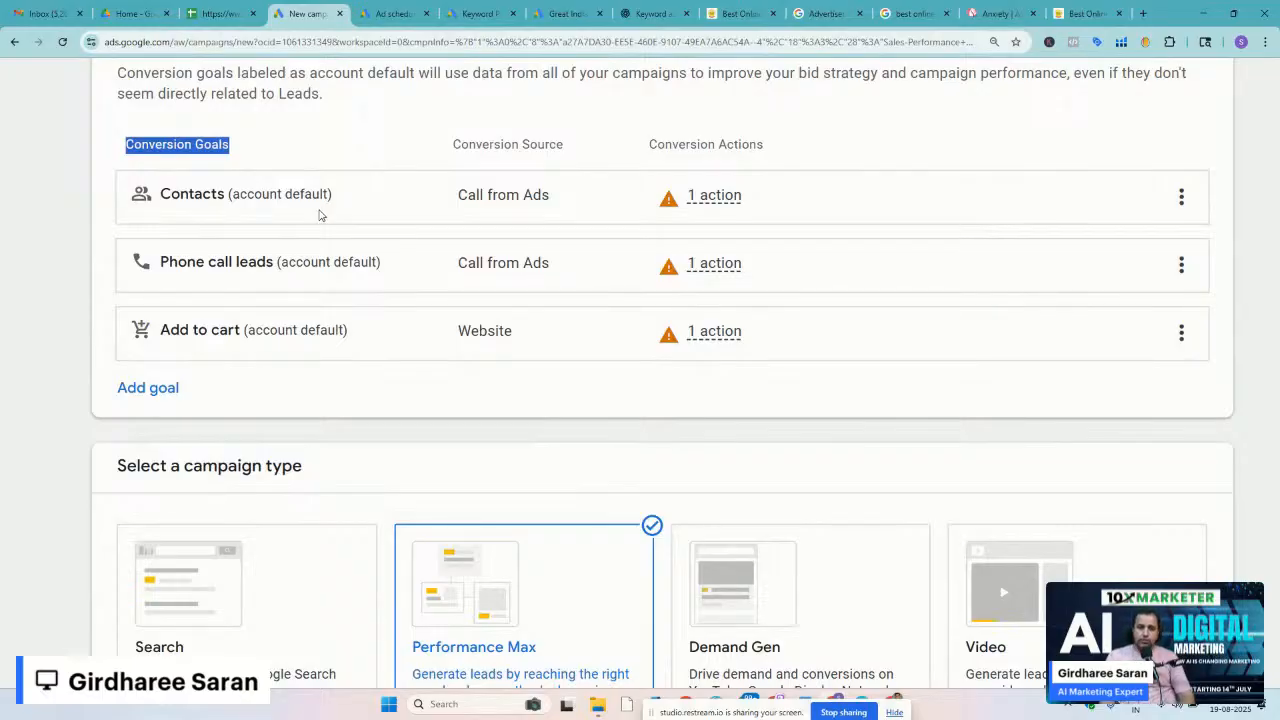
left_click(419, 432)
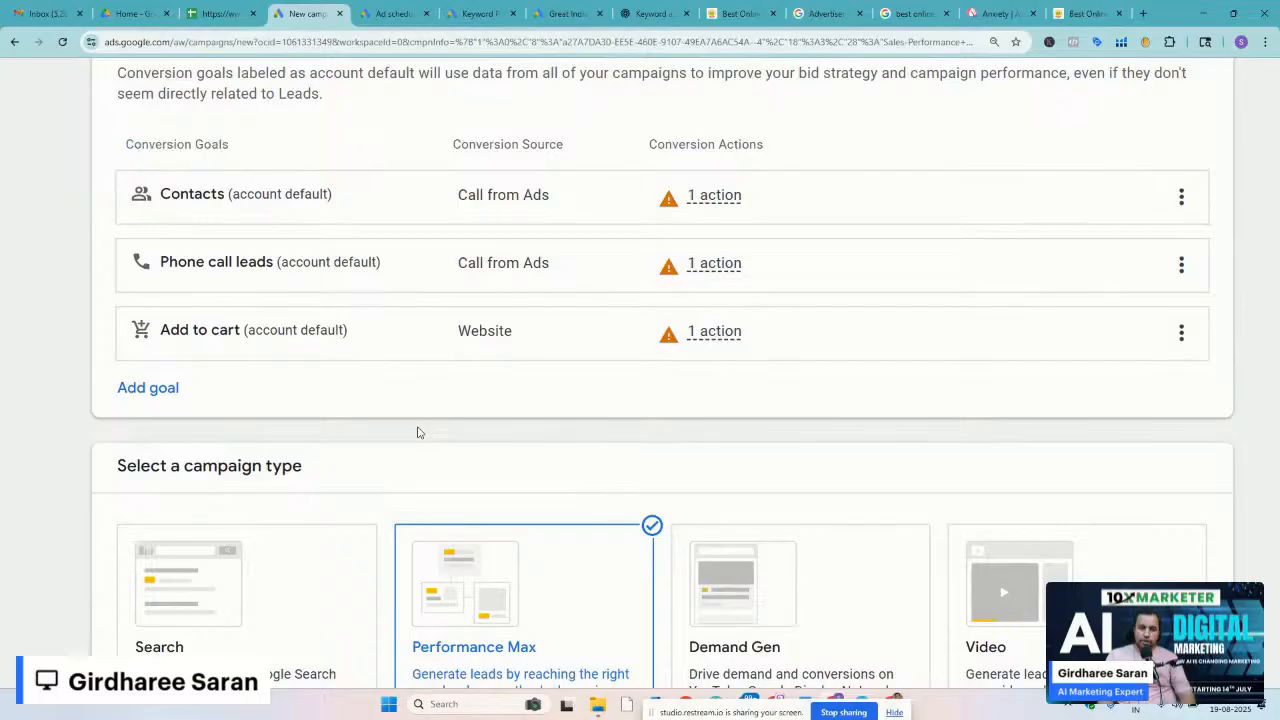
left_click(143, 396)
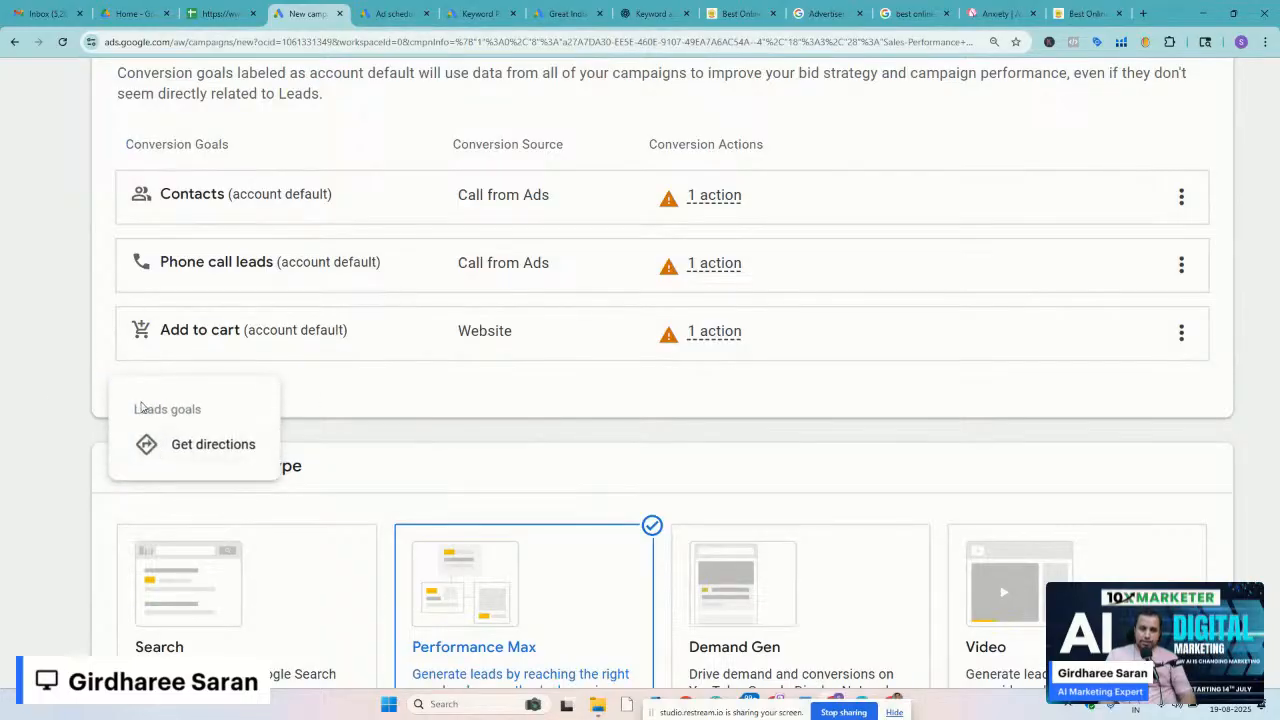
left_click(52, 404)
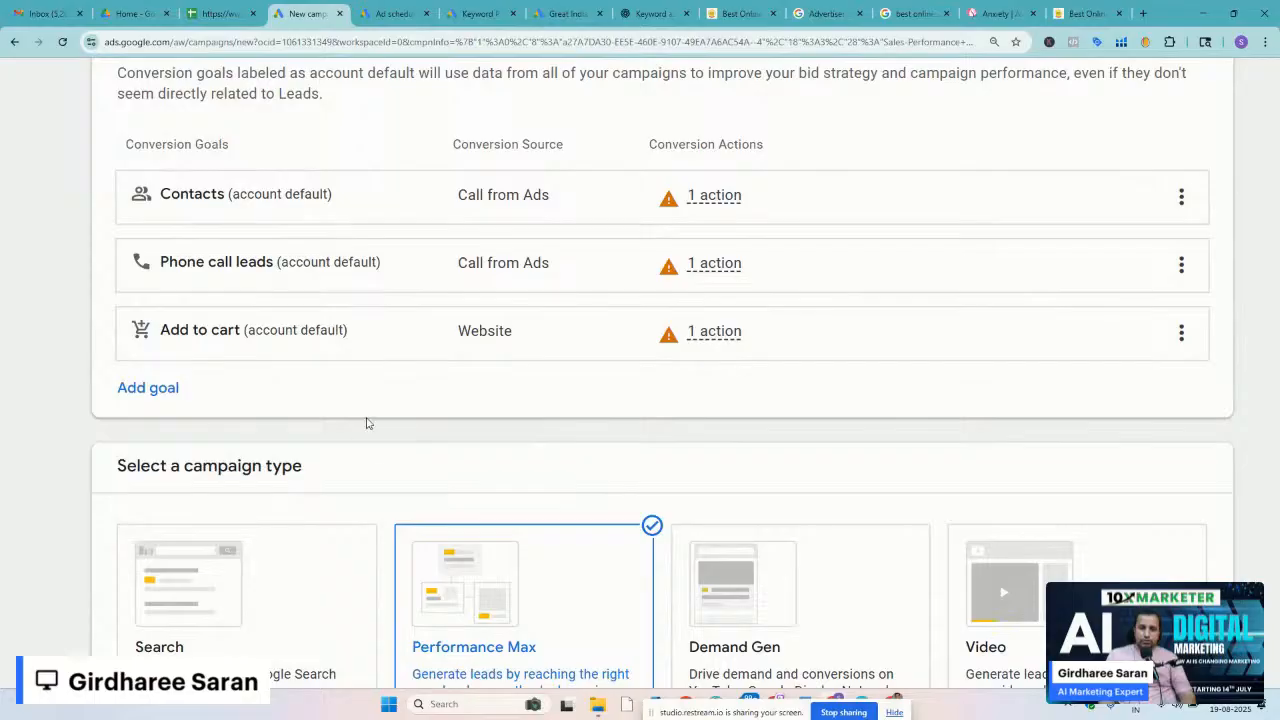
scroll(367, 424, "down", 1)
scroll(367, 424, "down", 5)
scroll(367, 424, "up", 1)
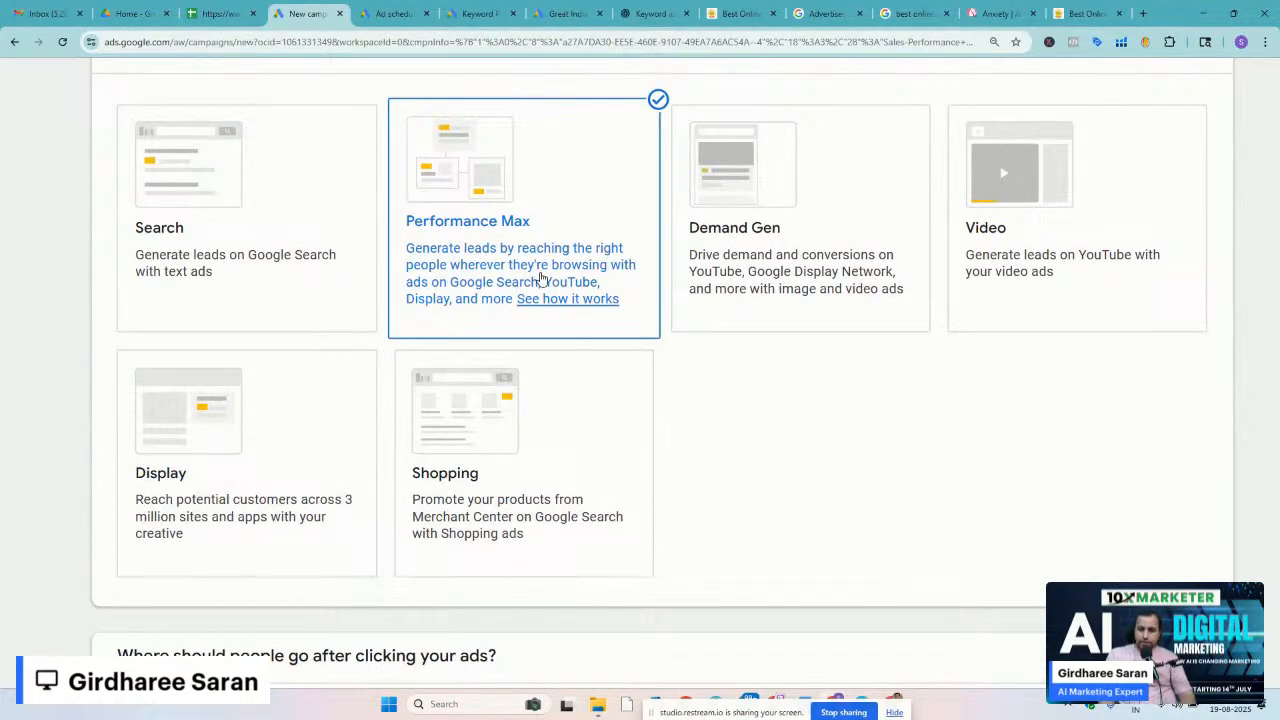
scroll(540, 278, "down", 5)
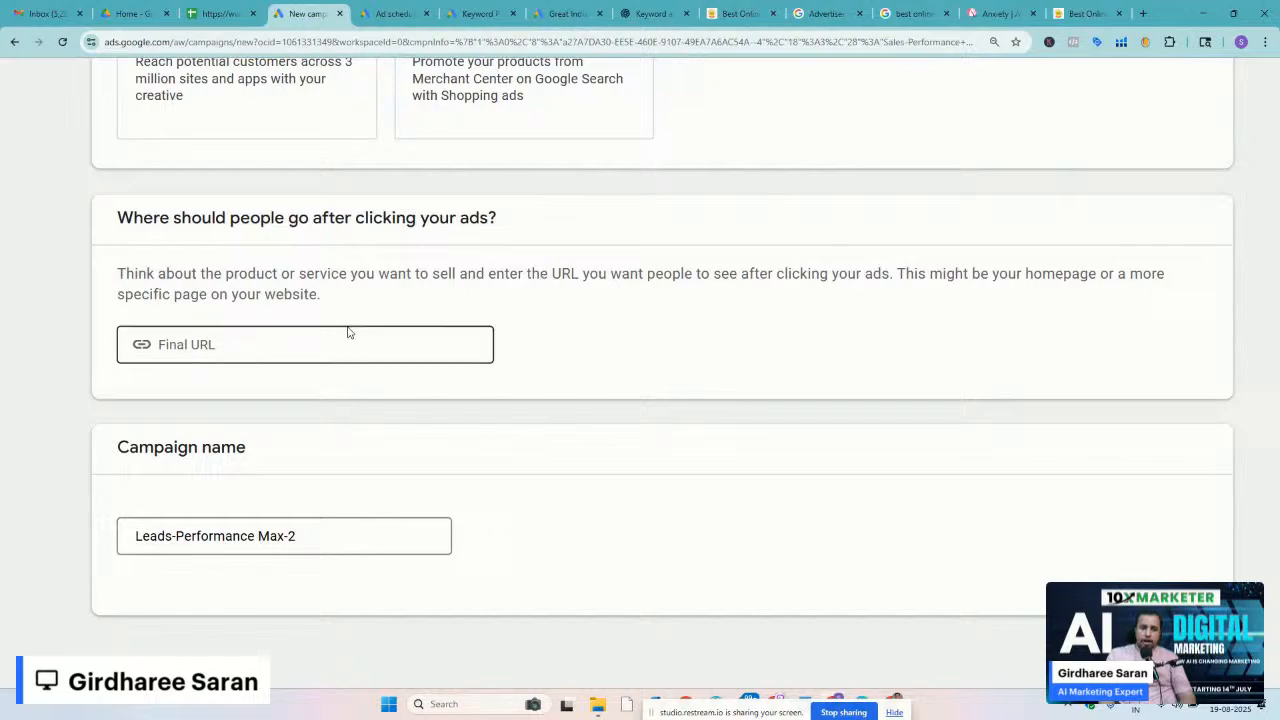
left_click(260, 346)
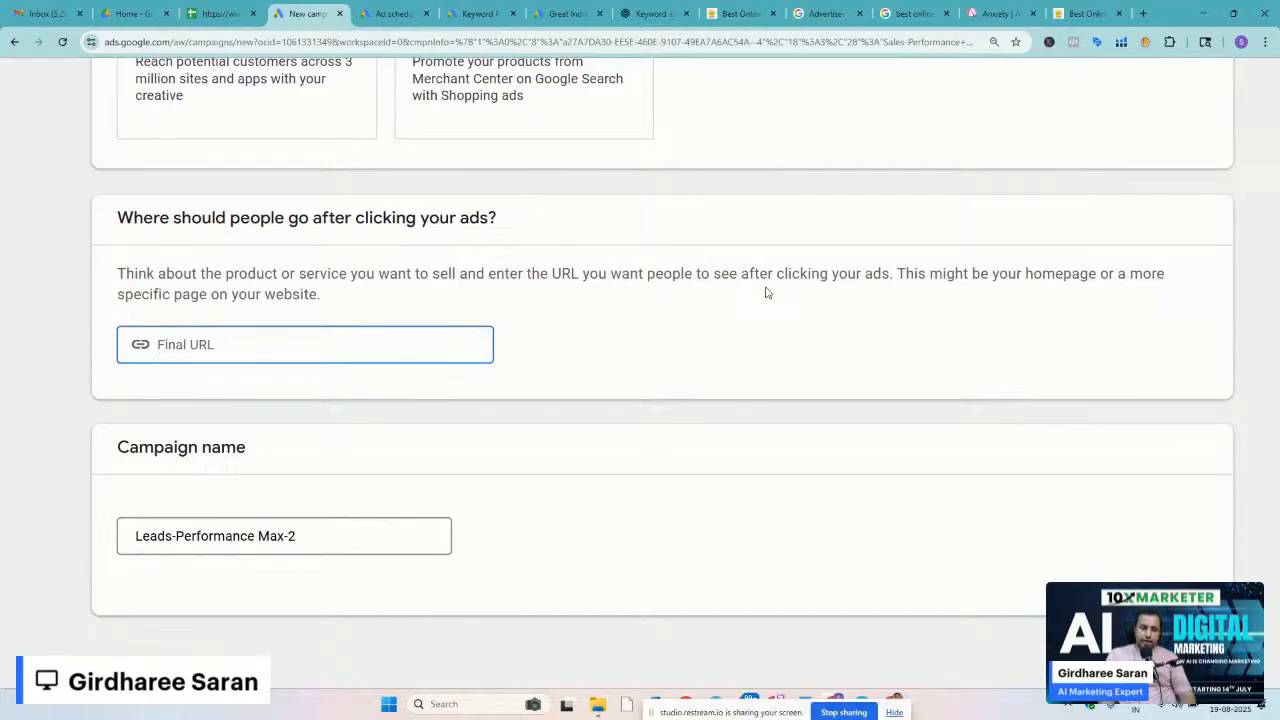
left_click(1087, 12)
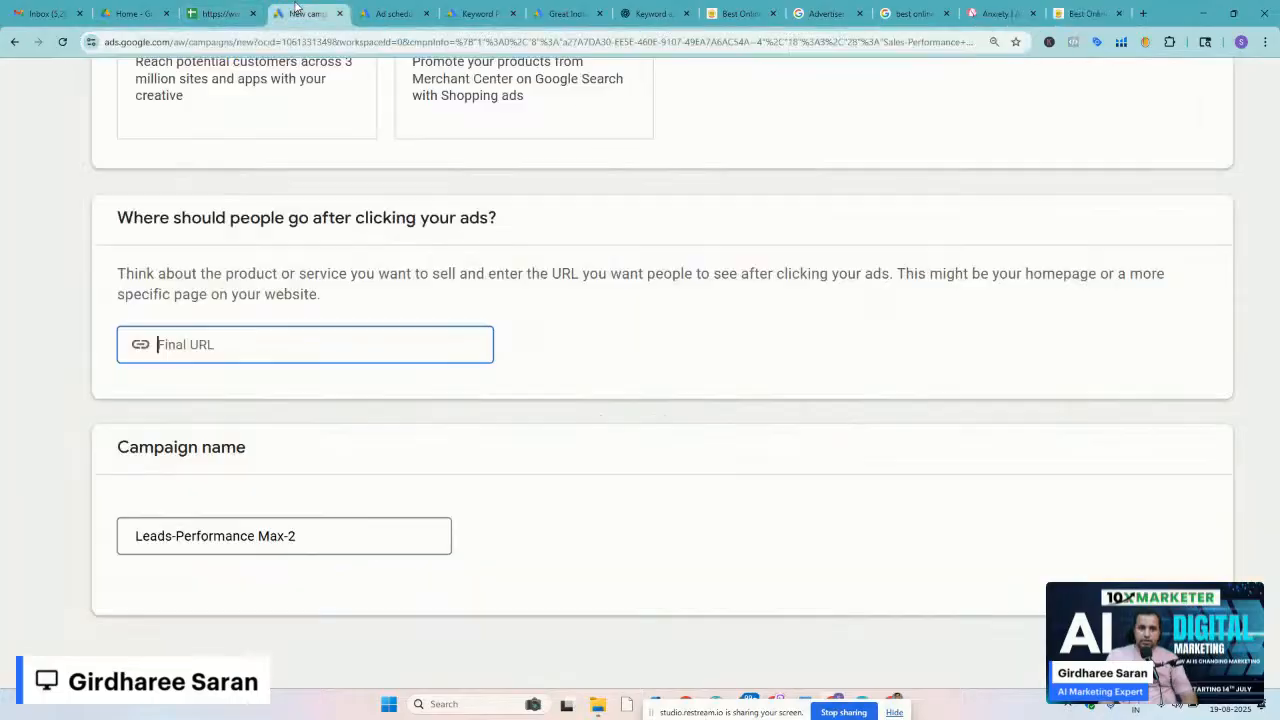
left_click(297, 12)
scroll(268, 339, "up", 2)
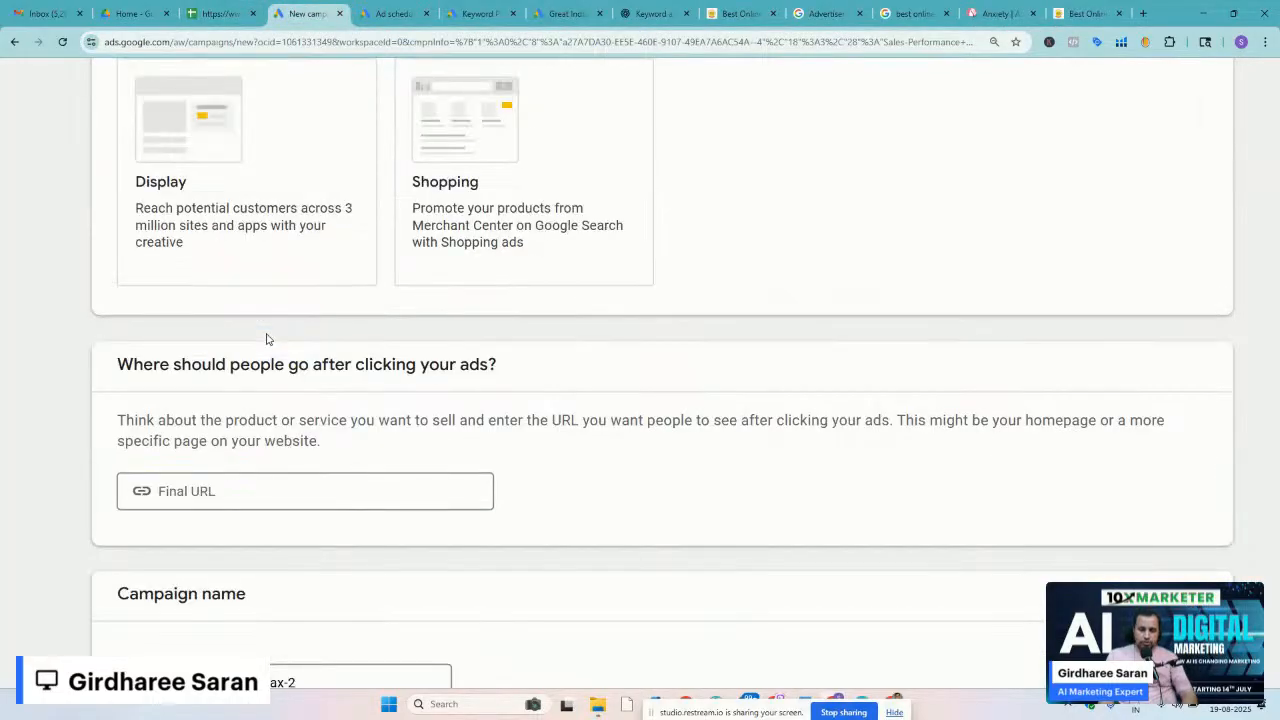
left_click(250, 488)
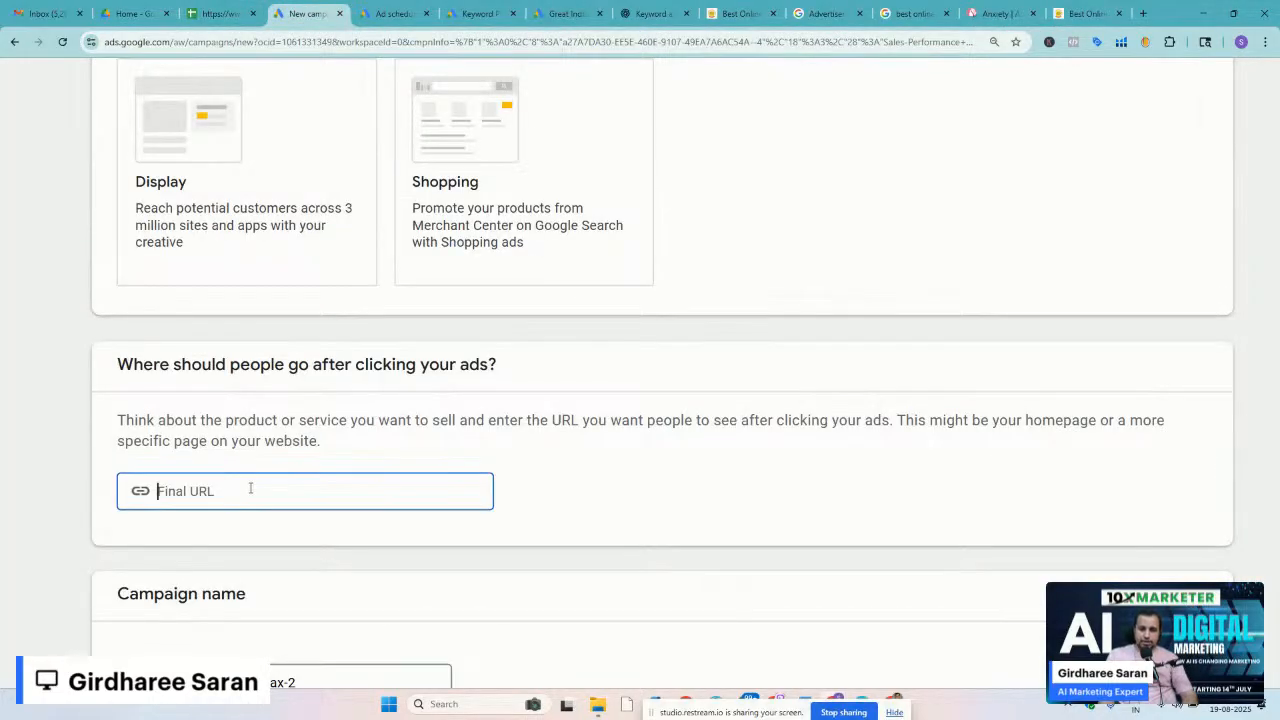
type("https://hopetrustindia.com/counselling-psychologists/")
left_click(572, 457)
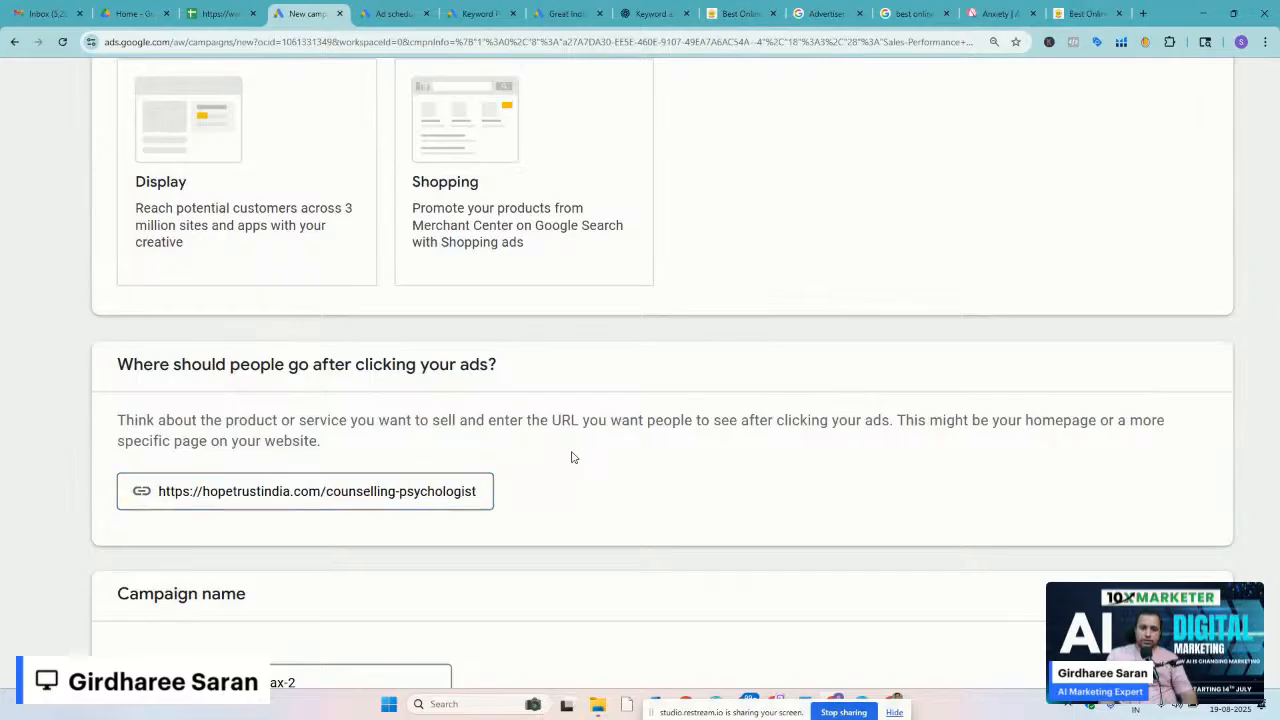
Keep the campaign name Leads-Performance Max-2 and continue by starting a new campaign instead of finishing the saved draft
scroll(572, 457, "down", 3)
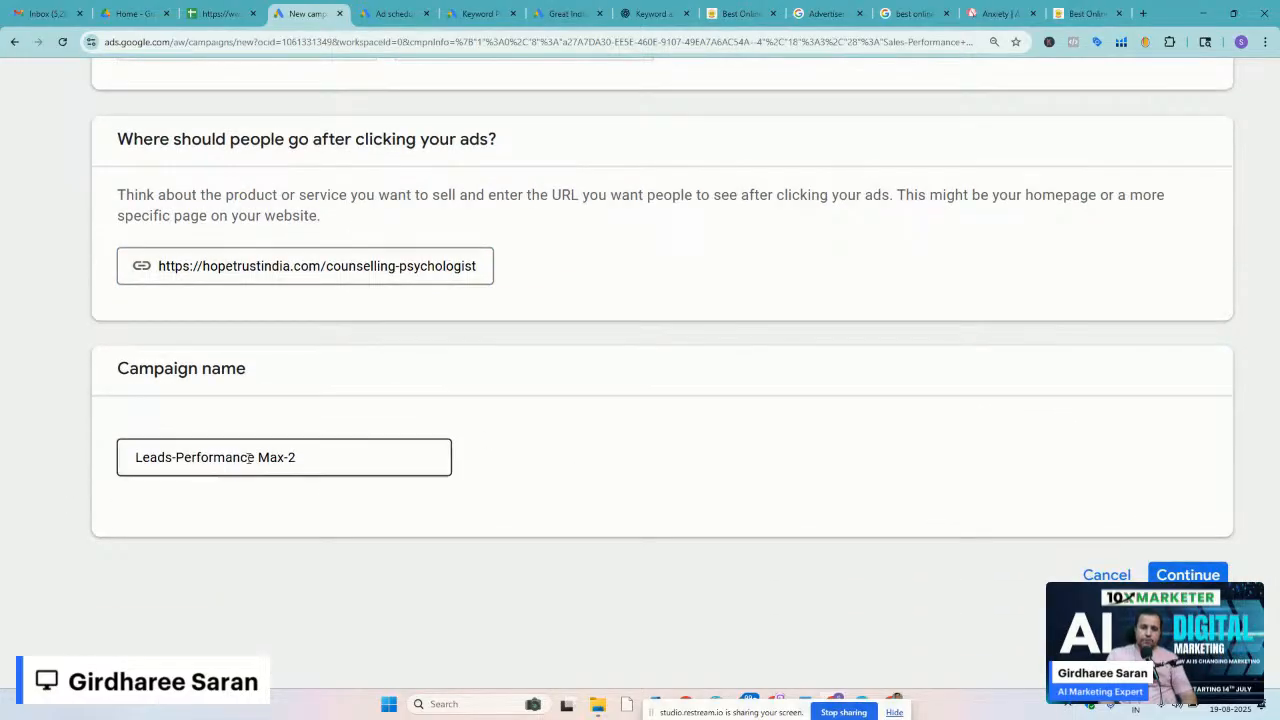
left_click(249, 457)
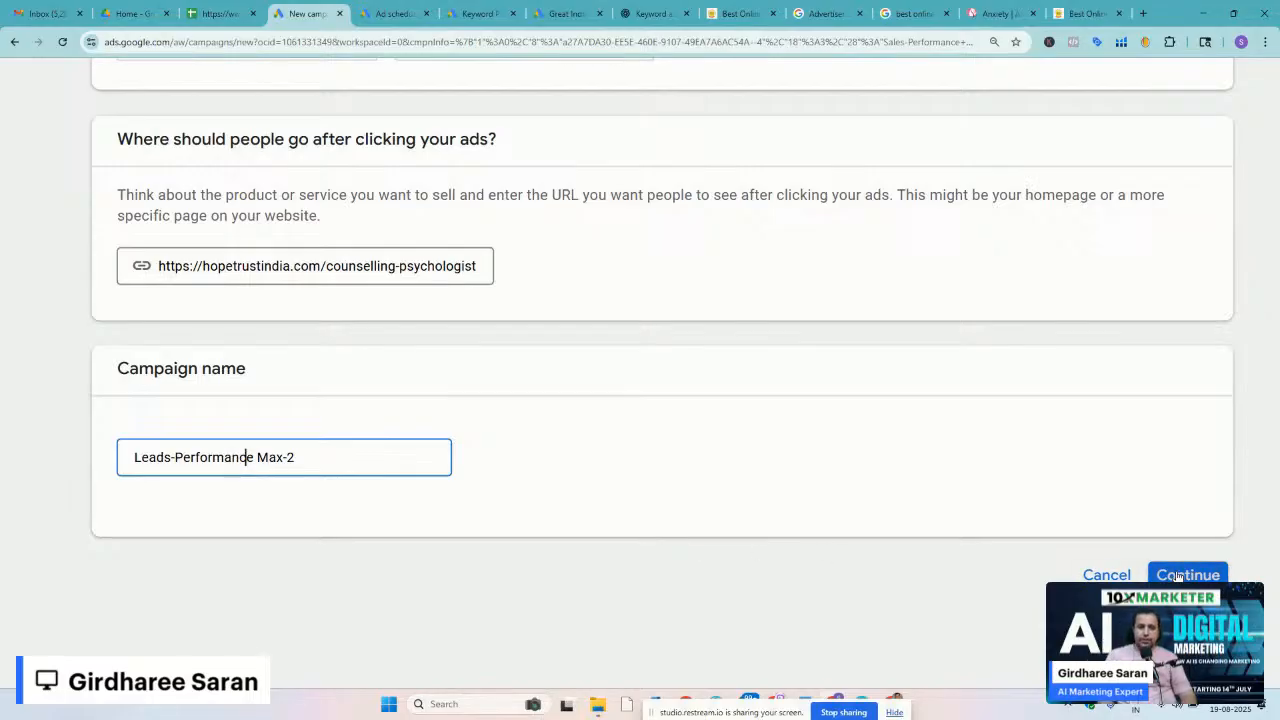
left_click(321, 460)
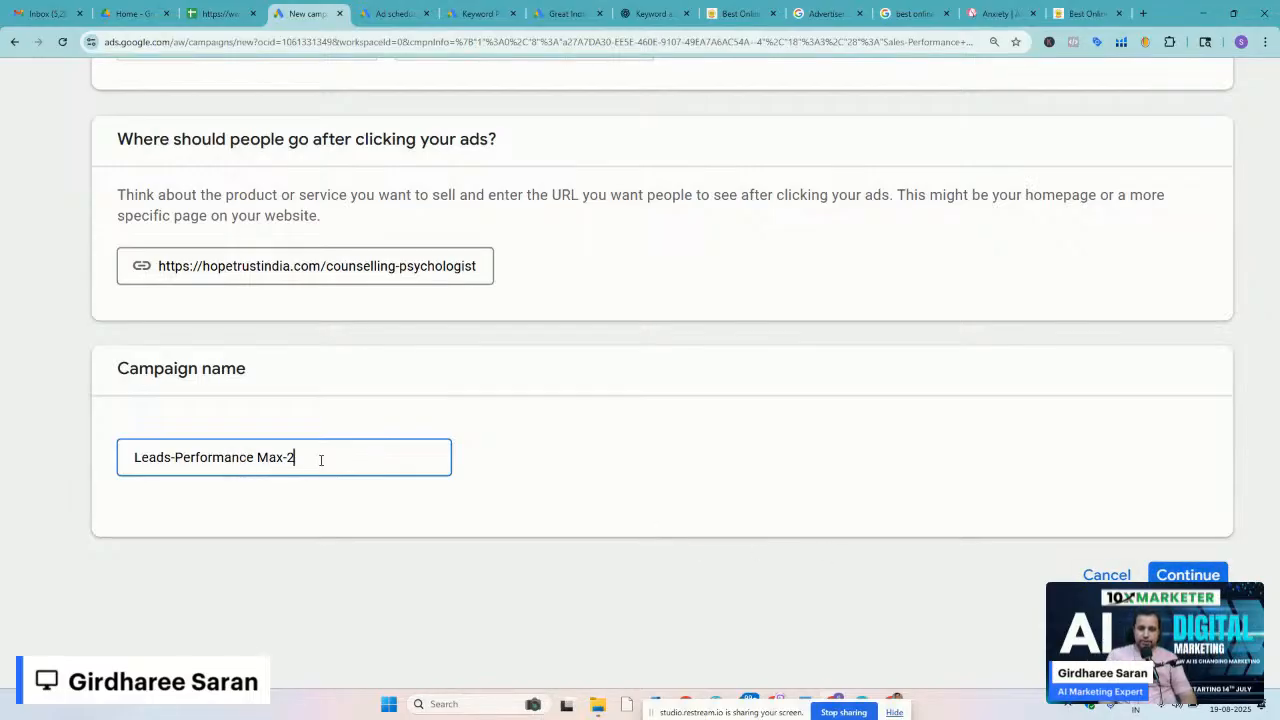
key("ctrl+a")
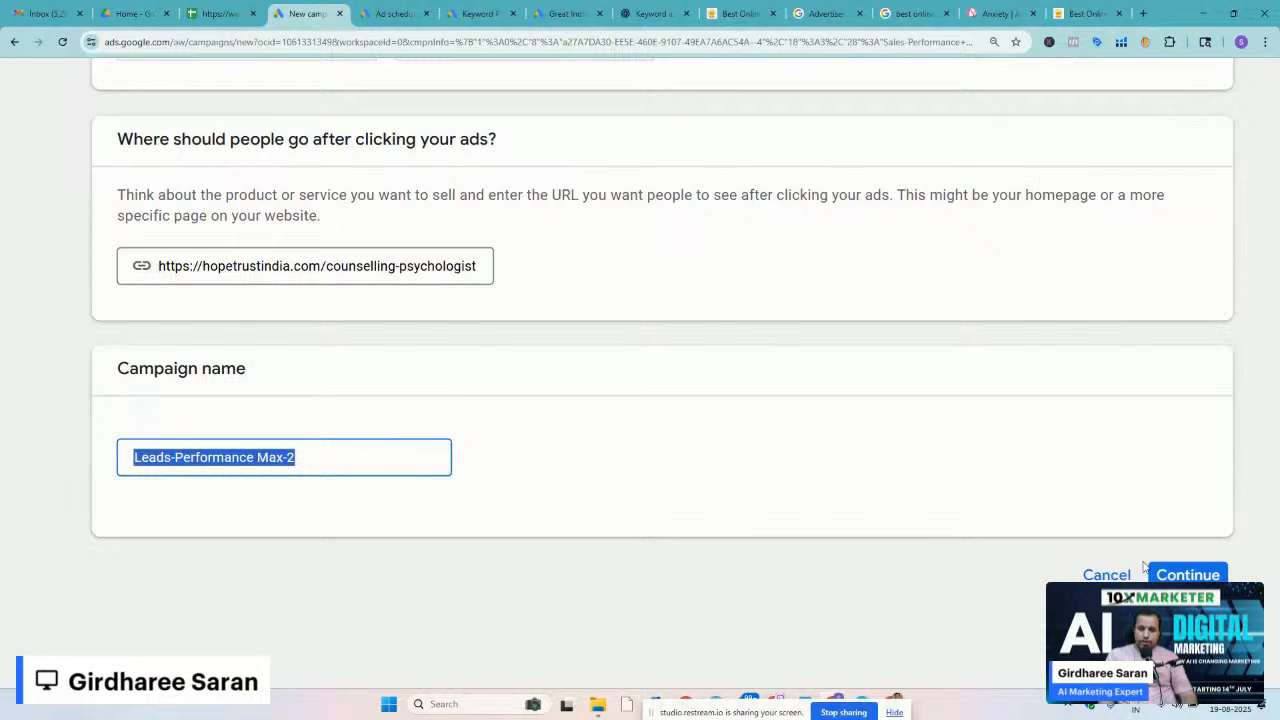
left_click(1180, 576)
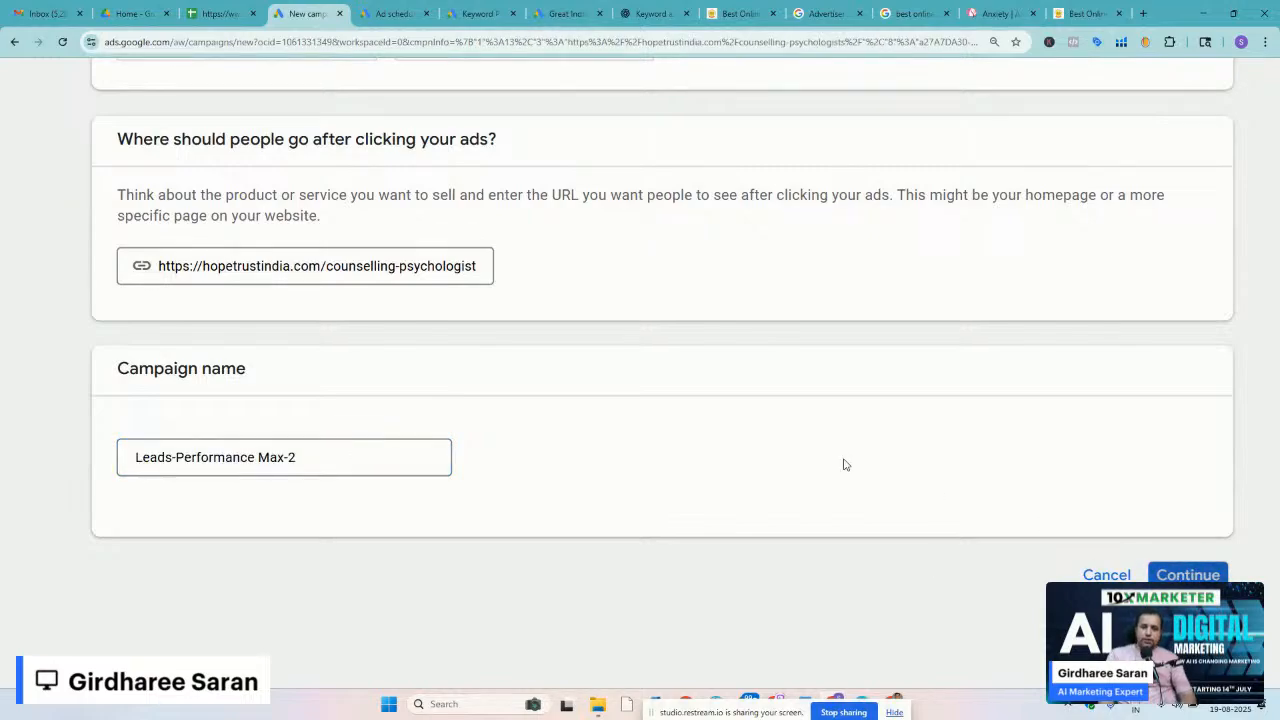
key("ctrl+0")
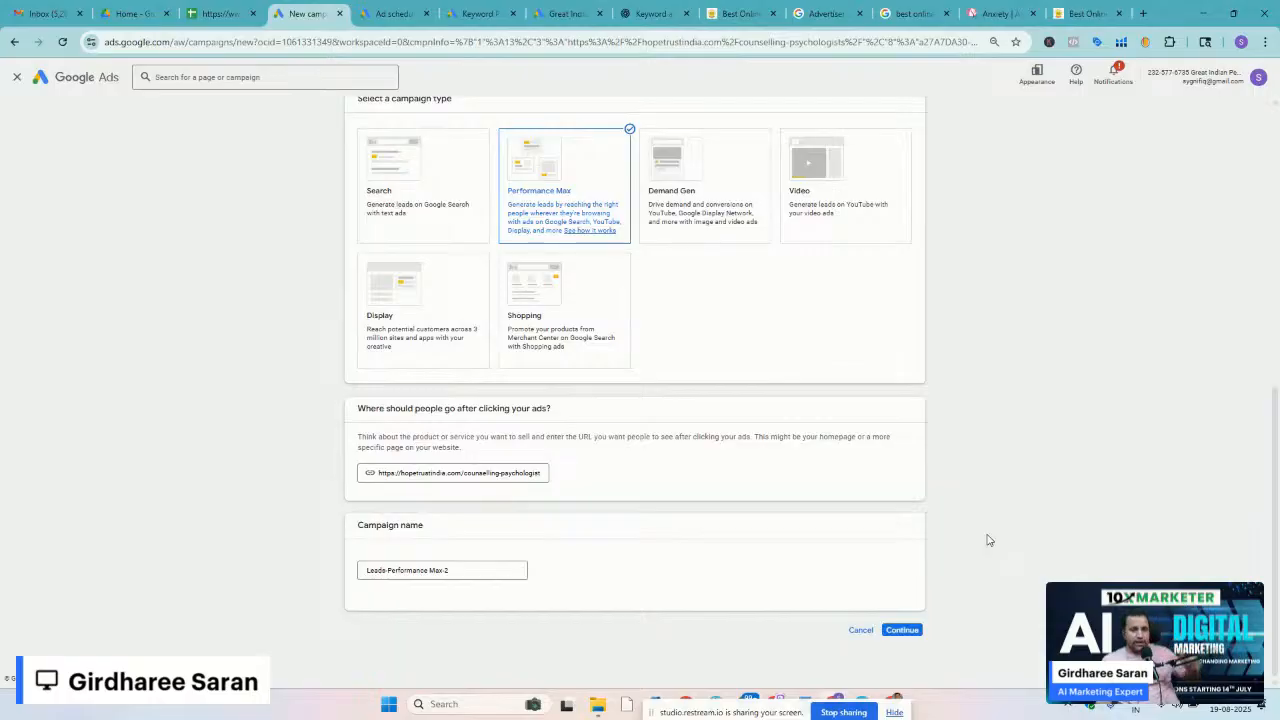
left_click(908, 630)
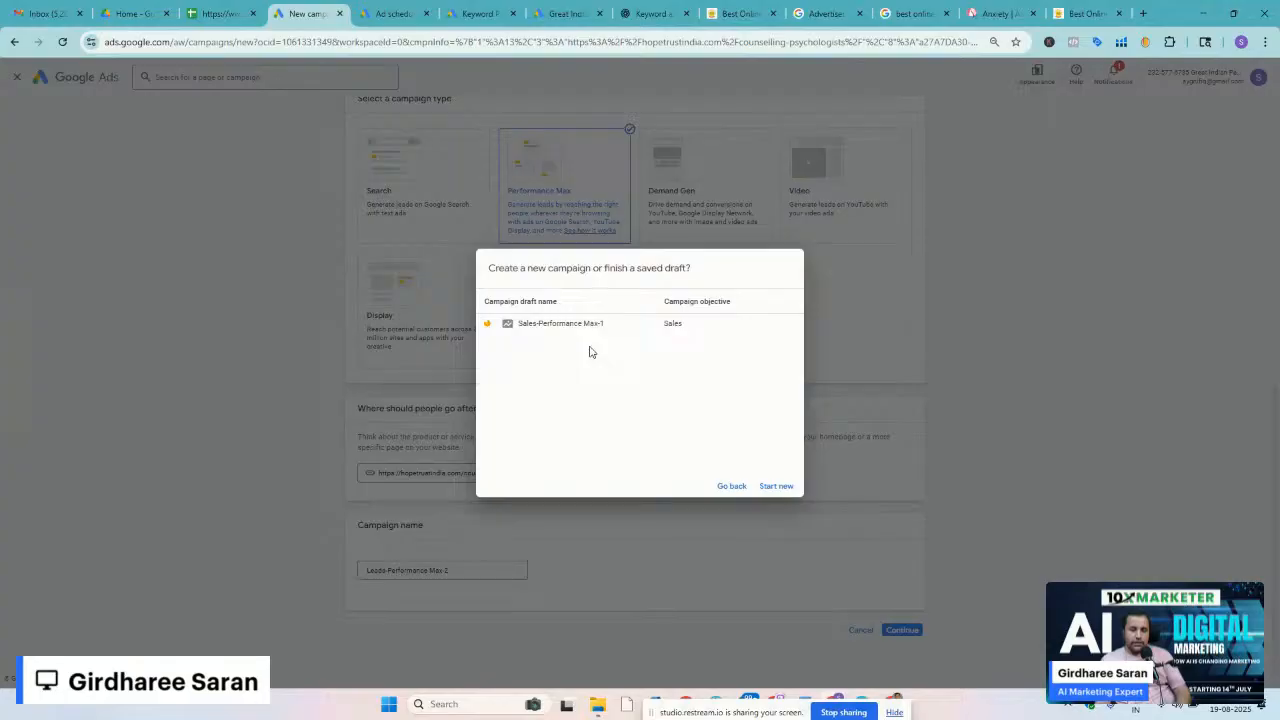
scroll(589, 351, "up", 5)
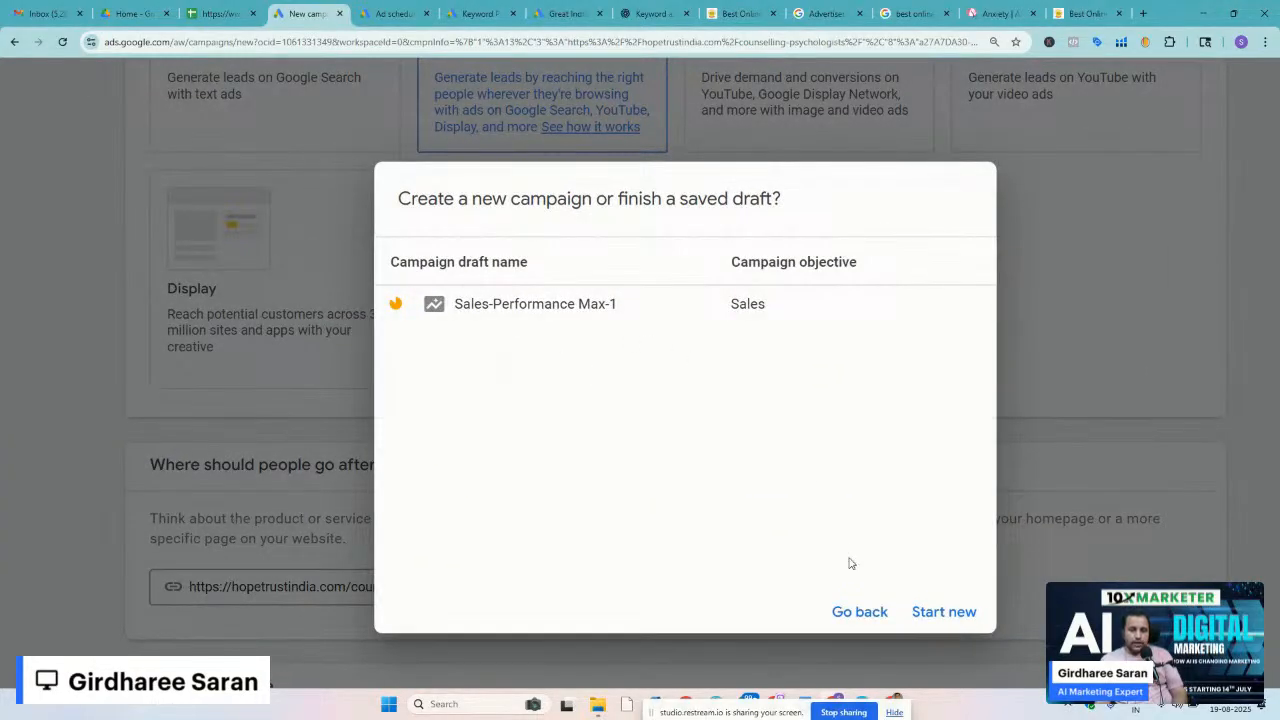
left_click(925, 619)
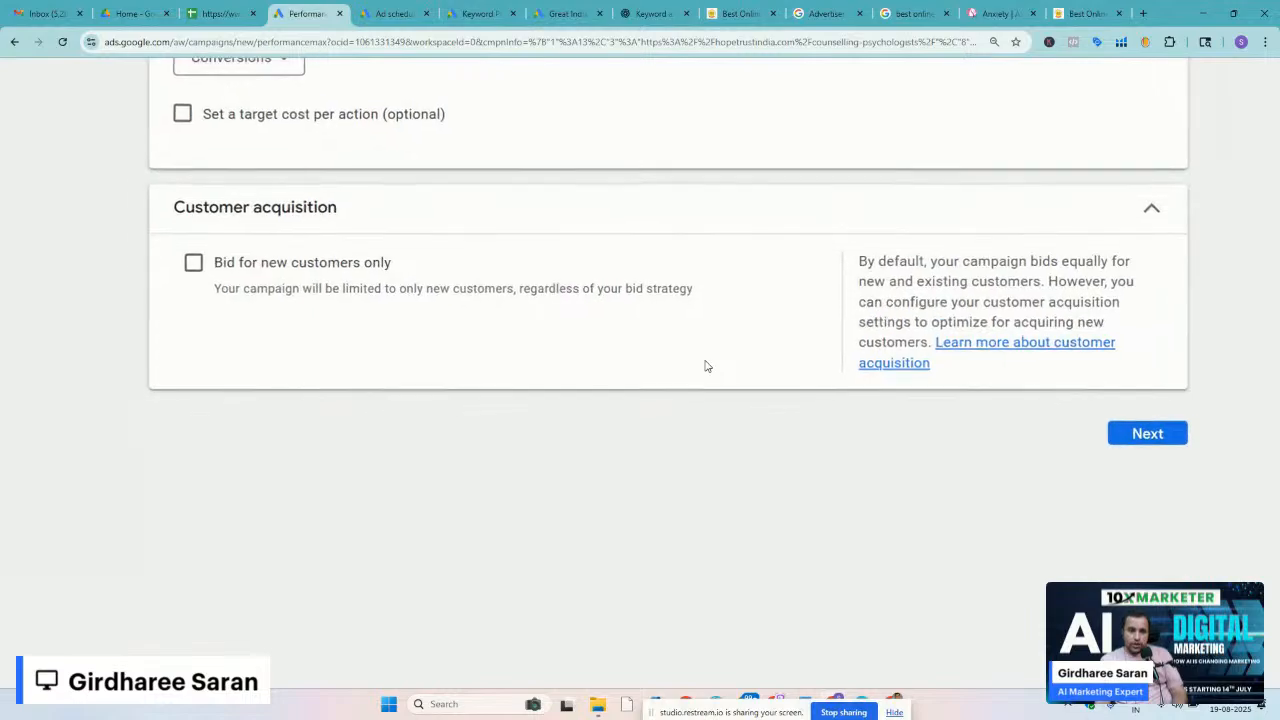
Examine the bidding focus options for the campaign and keep Conversions selected
scroll(673, 525, "up", 2)
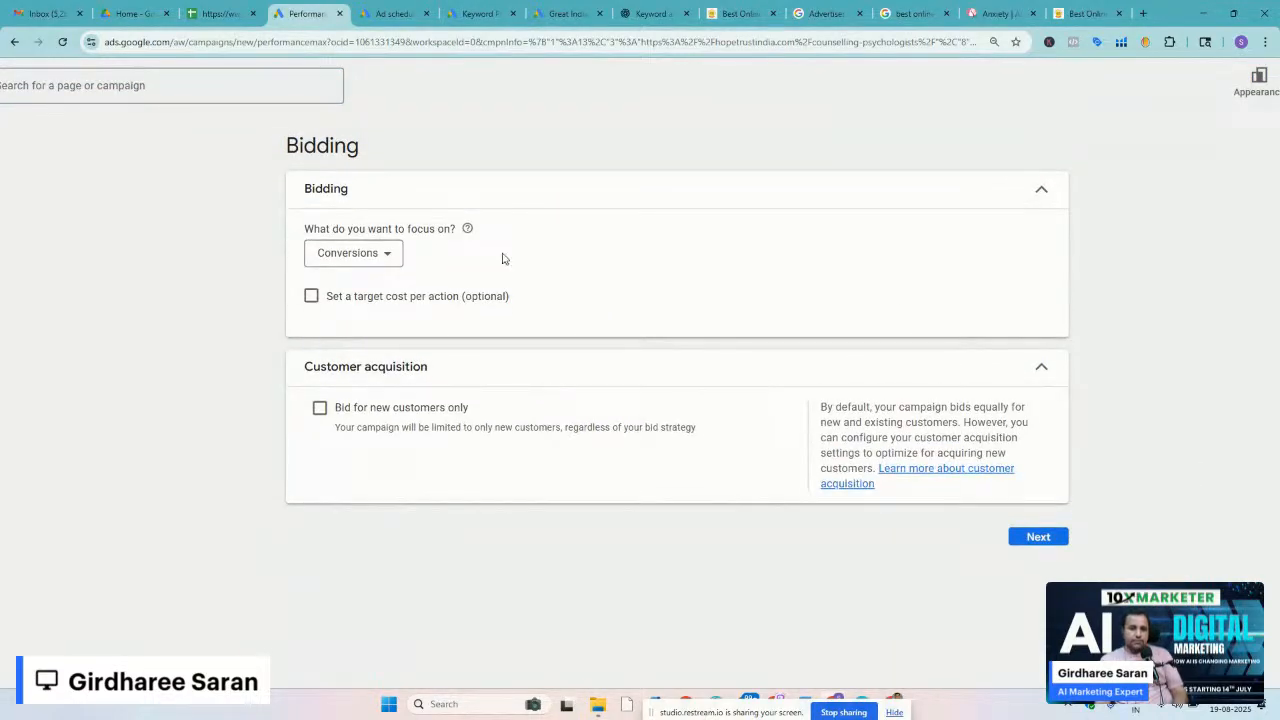
scroll(505, 259, "up", 5)
scroll(505, 259, "up", 1)
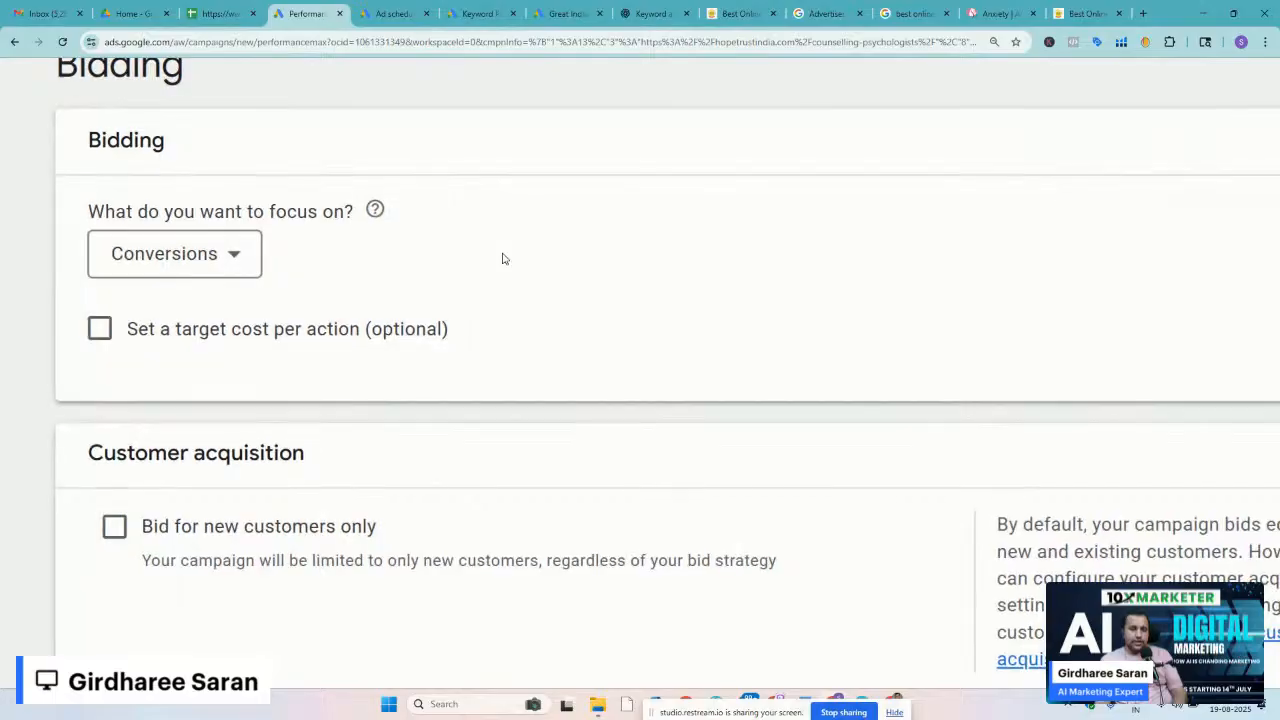
left_click(155, 257)
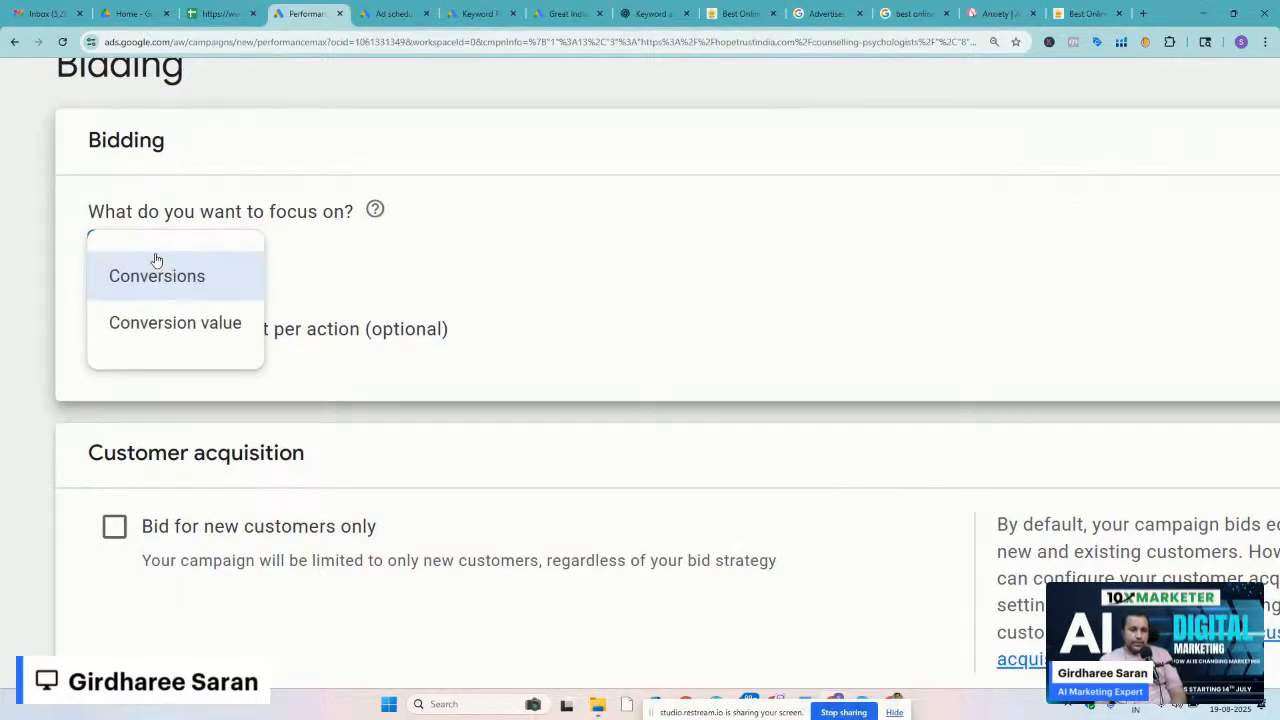
left_click(155, 262)
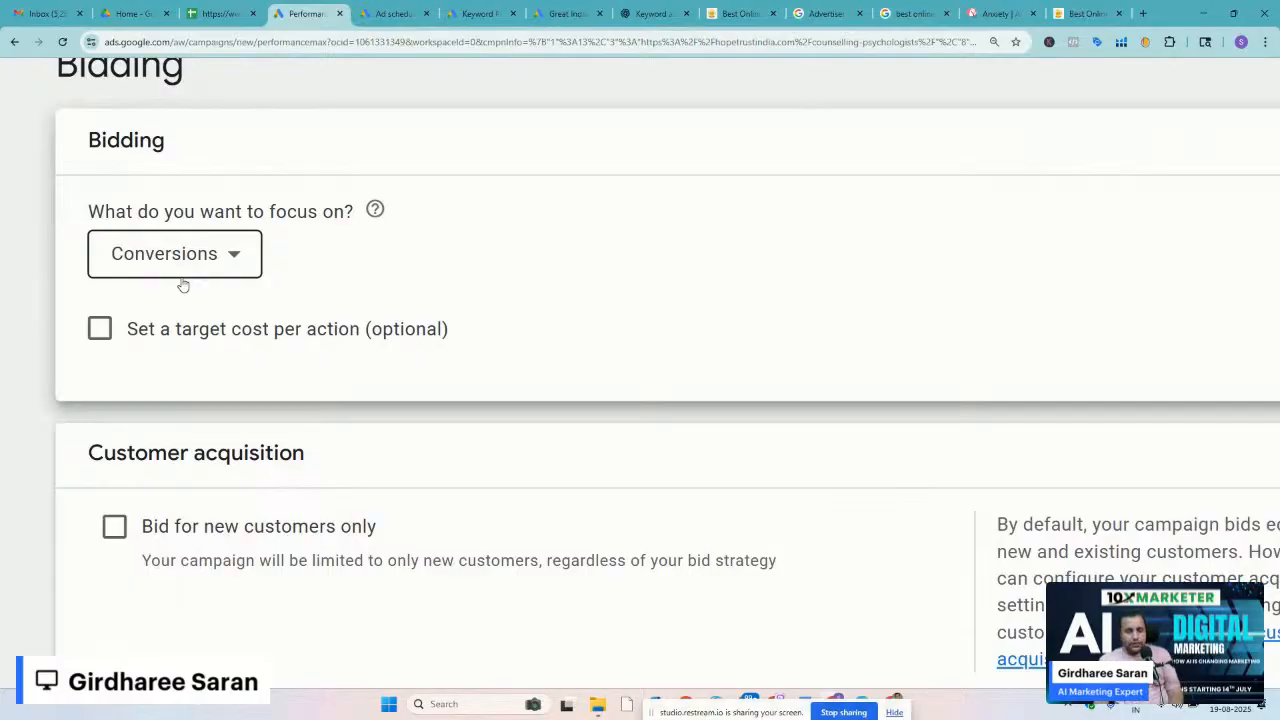
Switch the bidding focus to Conversion value to view its target option, and set it back to Conversions
left_click(185, 260)
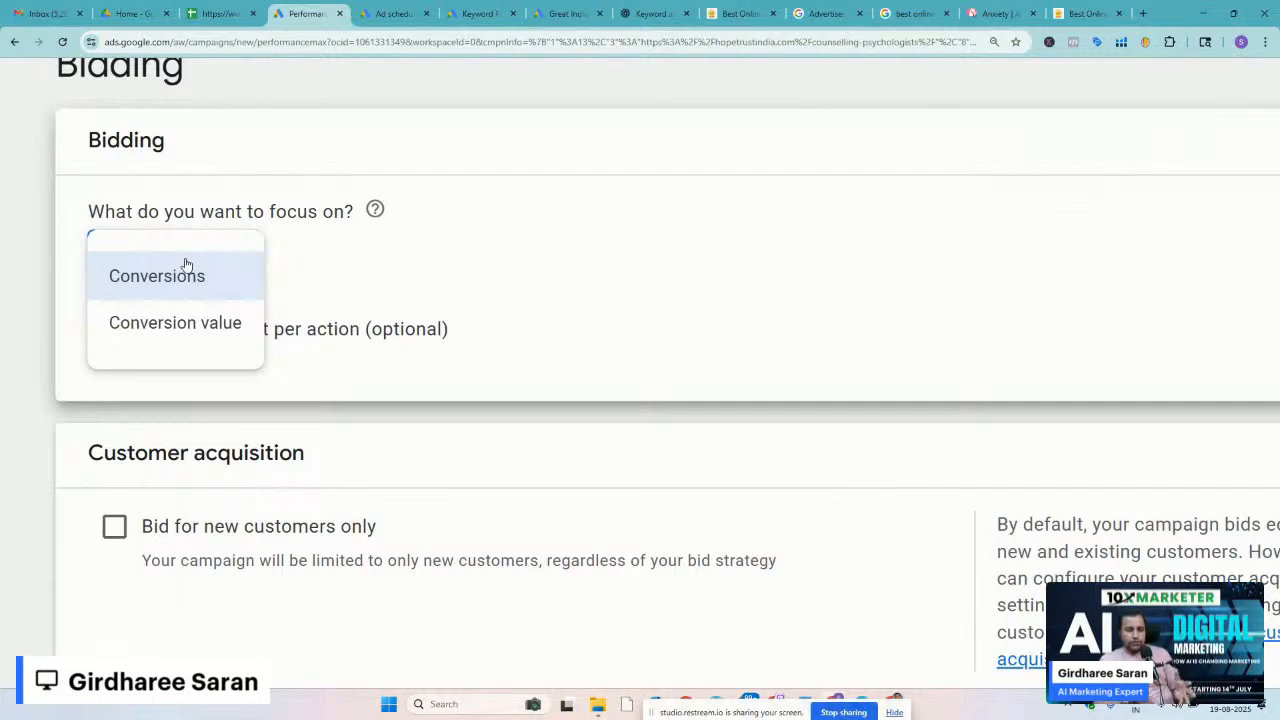
left_click(185, 334)
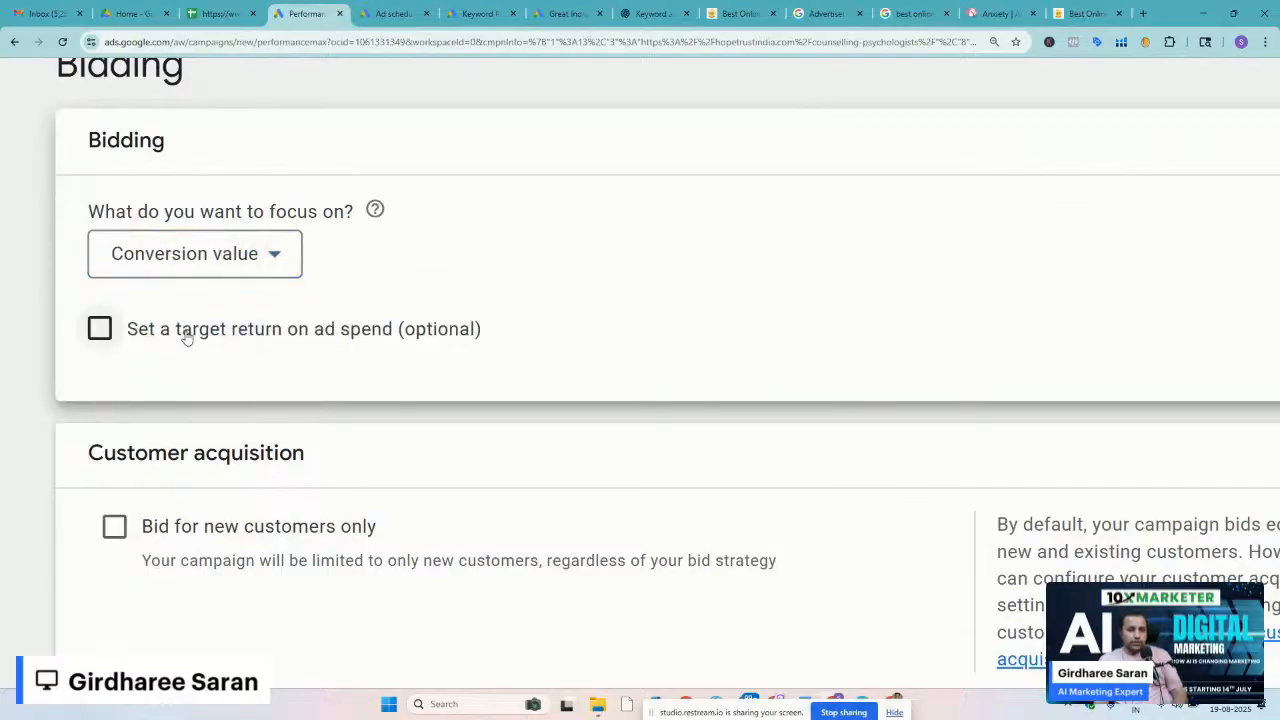
left_click(177, 250)
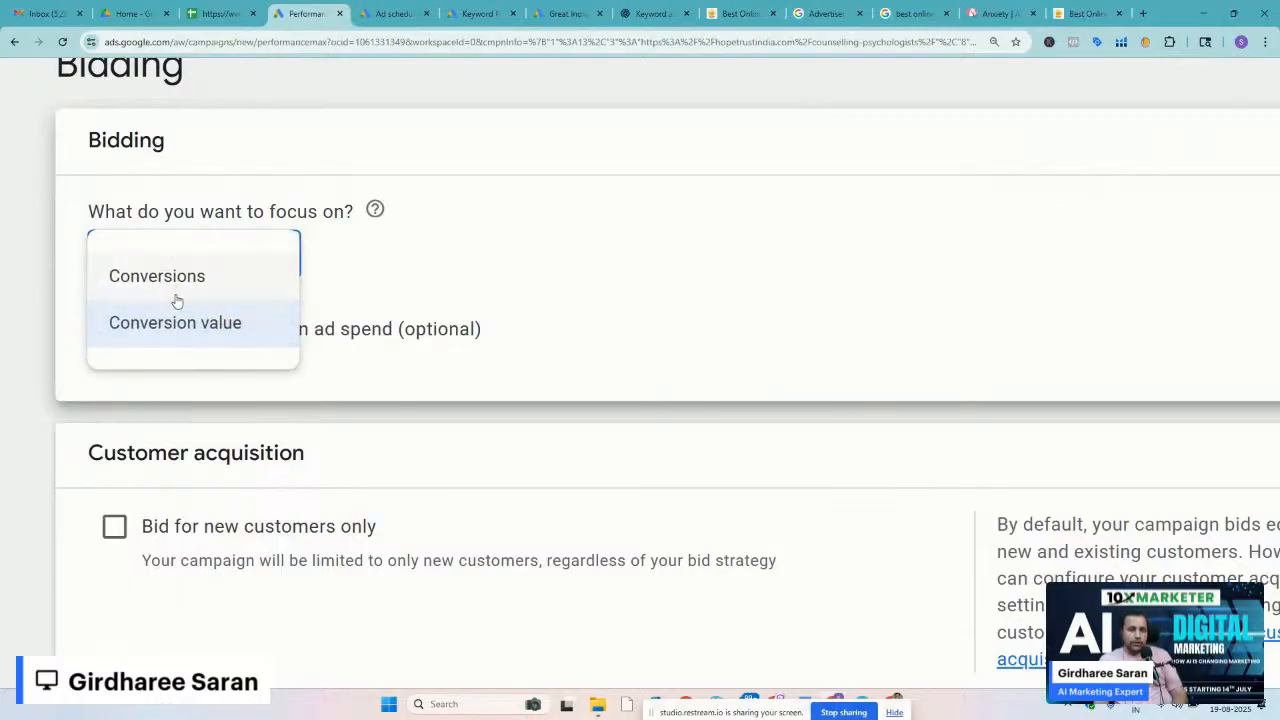
left_click(177, 290)
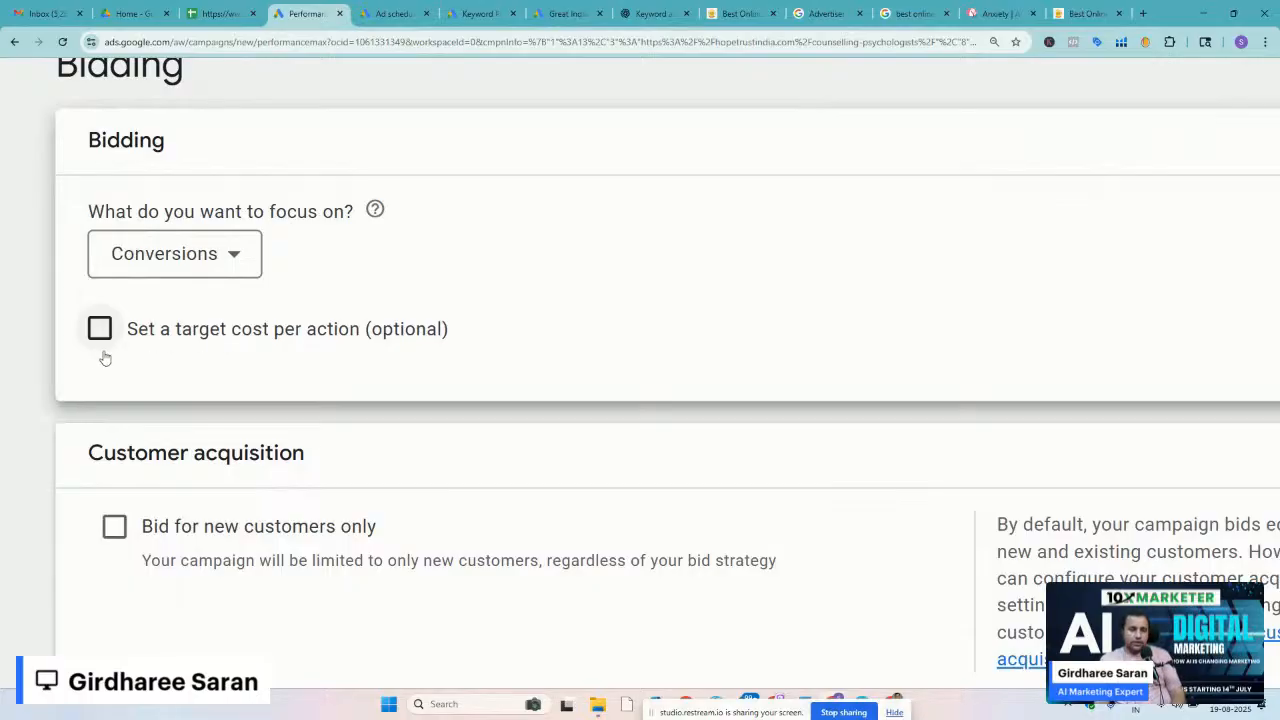
Examine the optional target cost per action setting and the Customer acquisition section of the bidding page
key("ctrl+minus")
key("ctrl+minus")
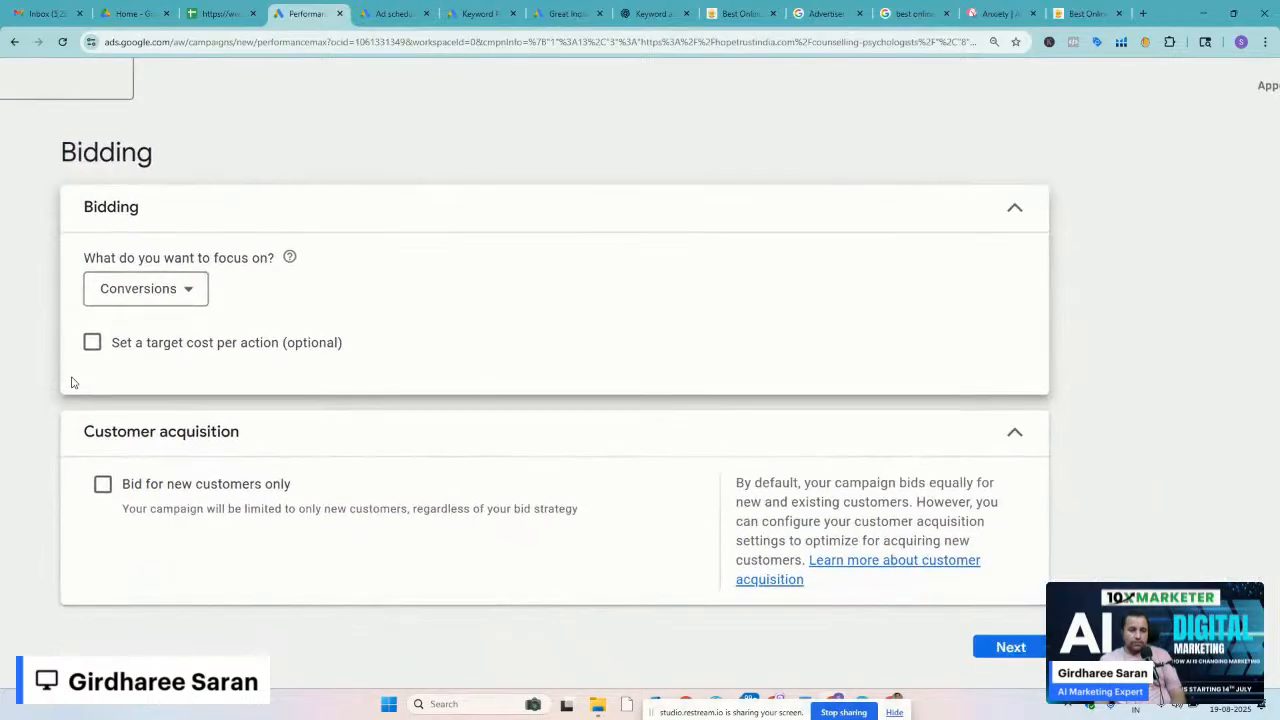
scroll(72, 382, "up", 3)
scroll(109, 451, "right", 2)
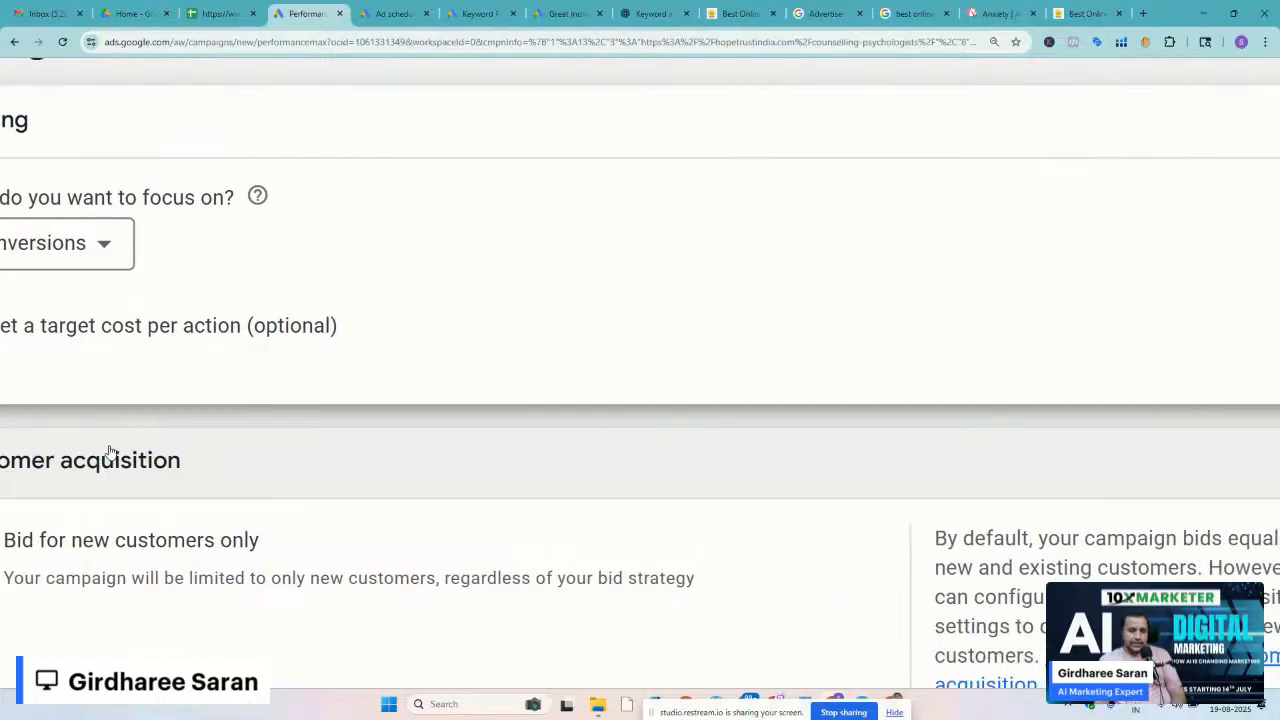
scroll(113, 495, "left", 2)
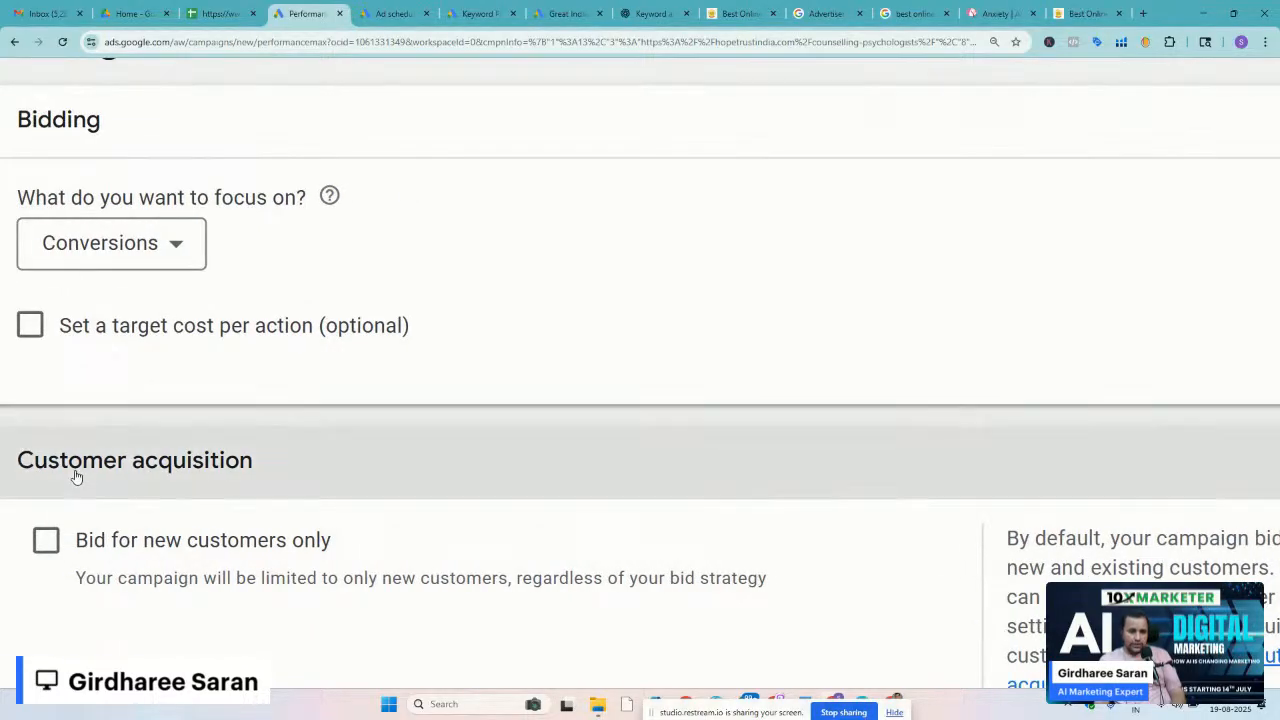
double_click(74, 472)
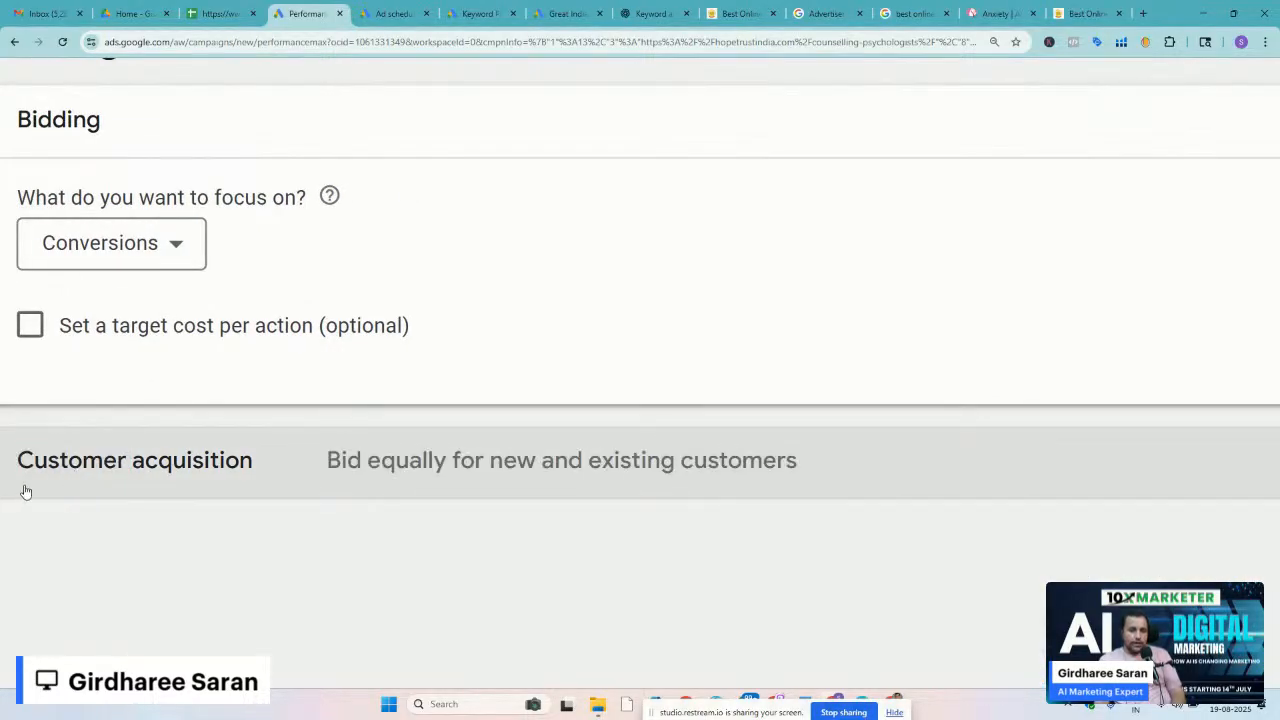
left_click(26, 491)
scroll(223, 149, "down", 5)
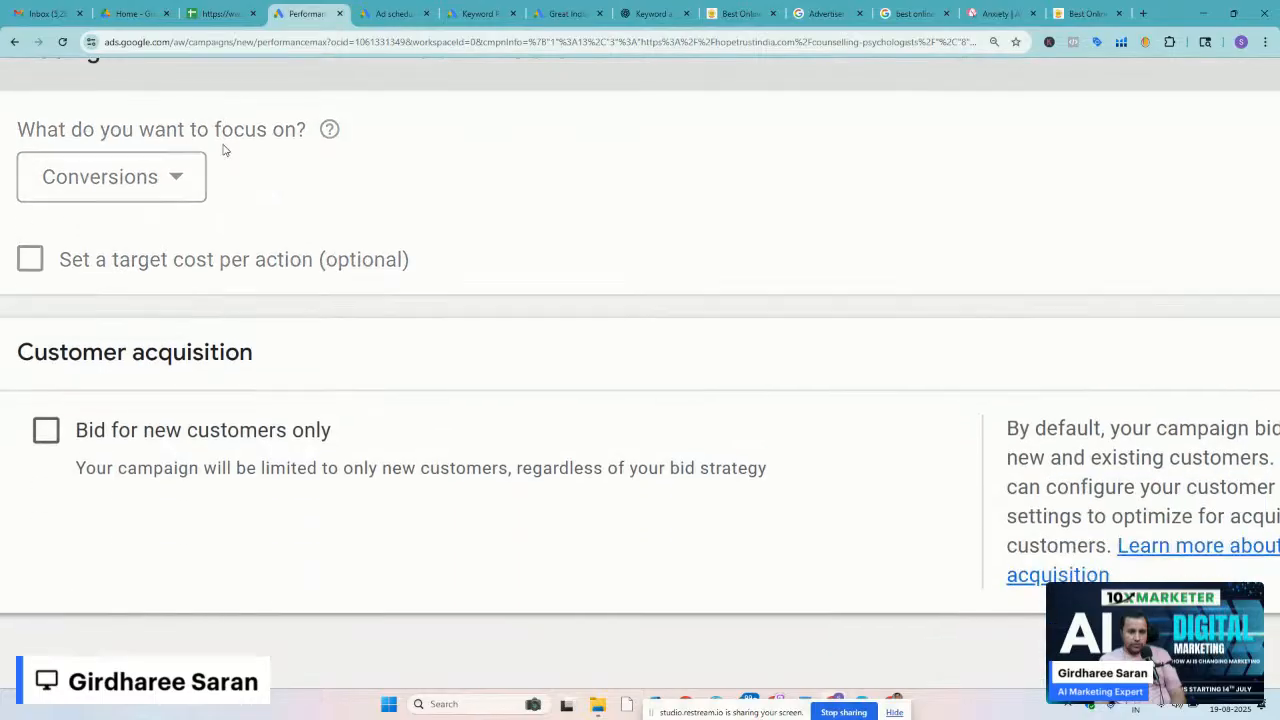
scroll(210, 326, "up", 3)
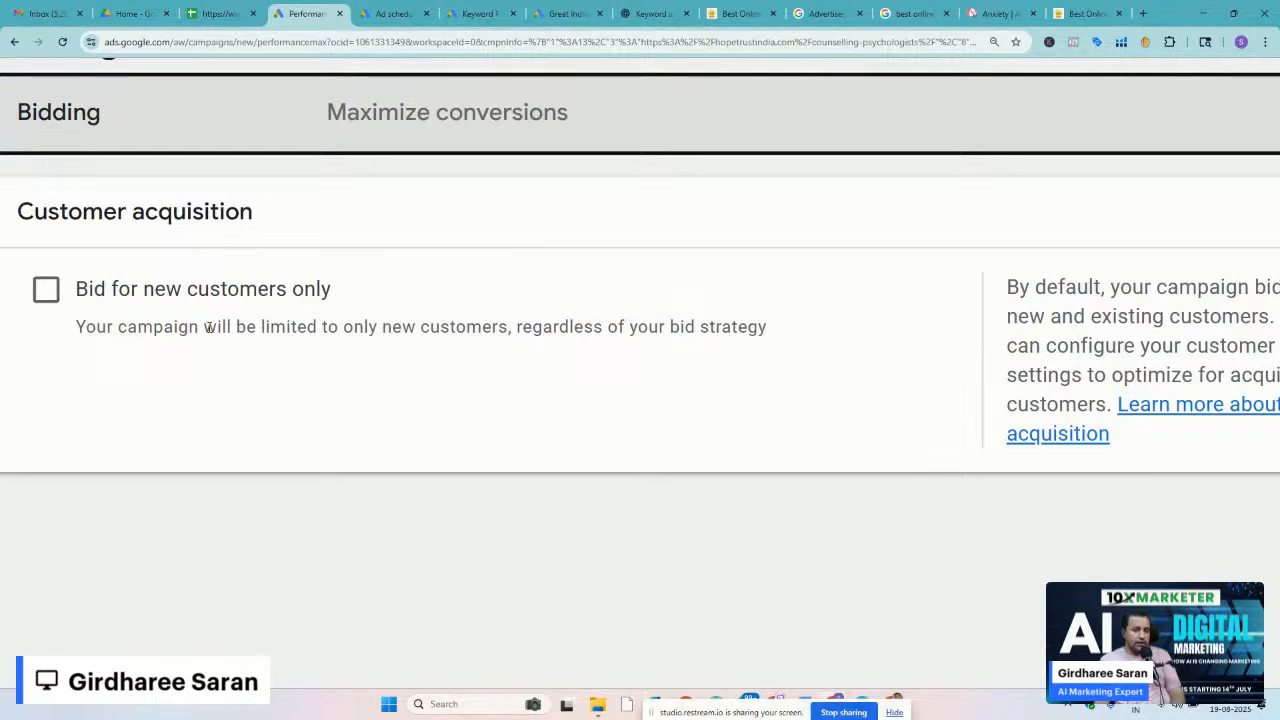
Turn on bidding for new customers only, read its audience segment requirements, and turn it off again
key("ctrl+minus")
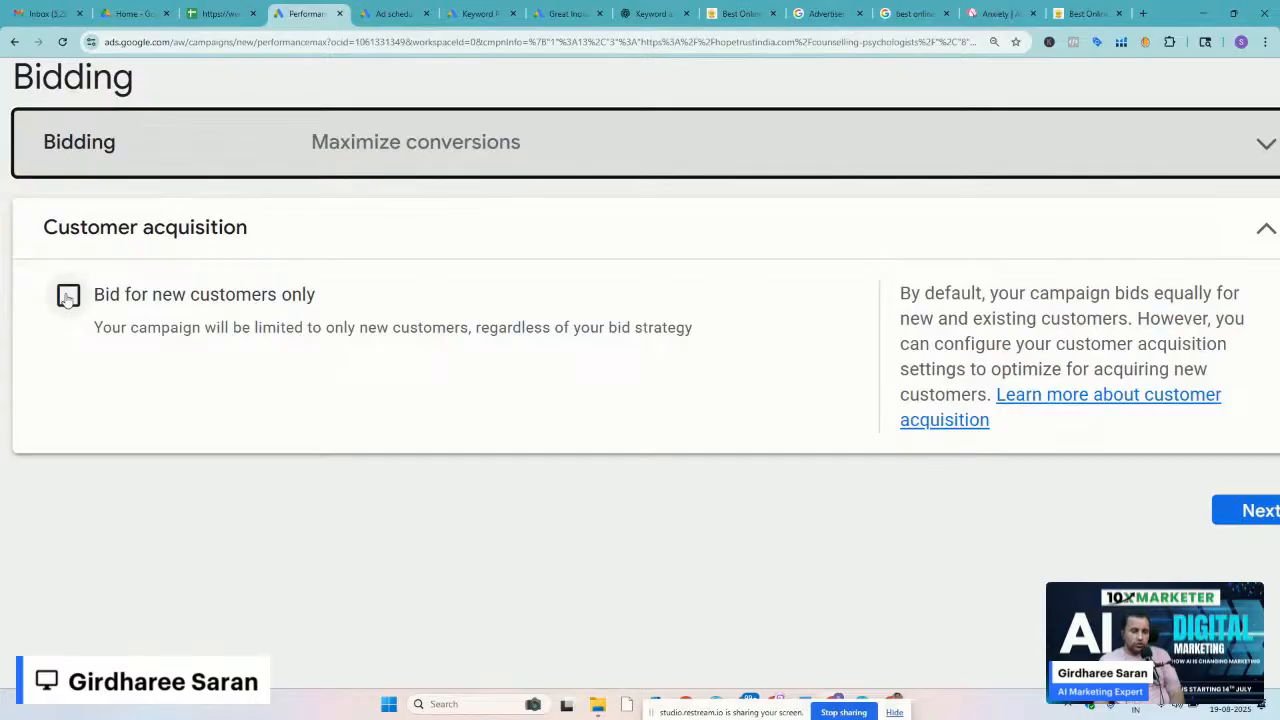
left_click(67, 296)
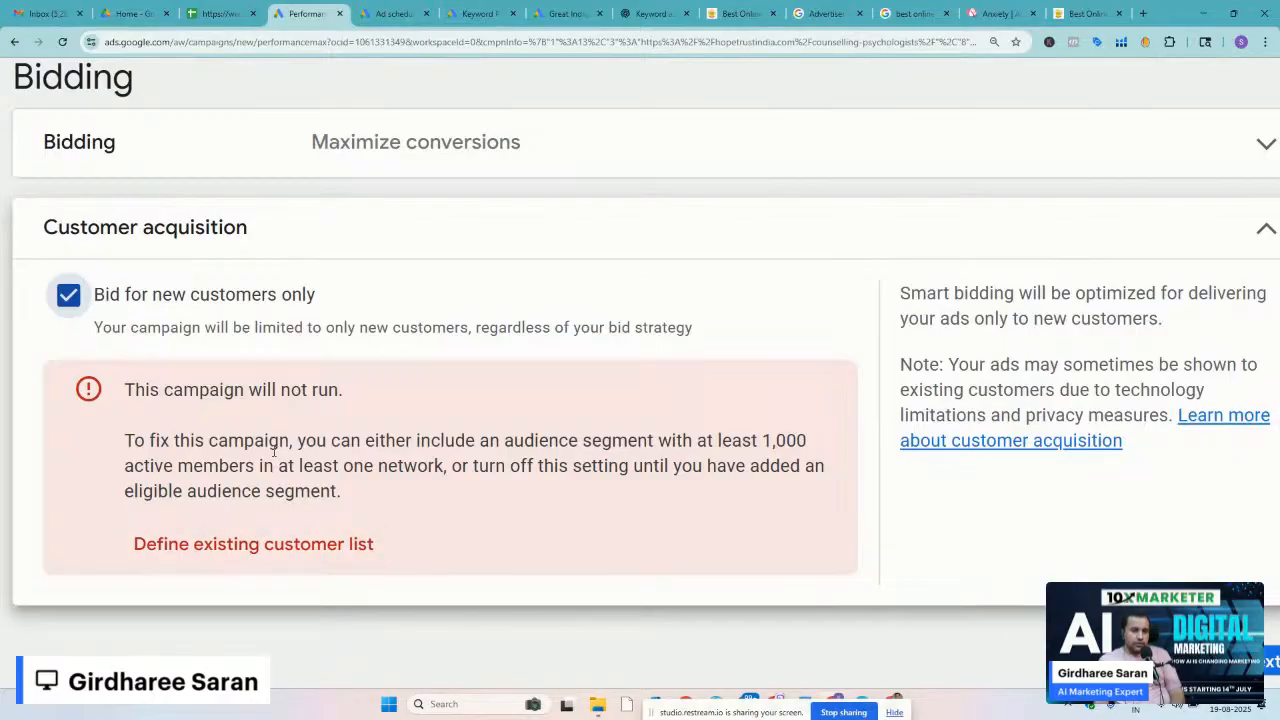
scroll(273, 451, "up", 5)
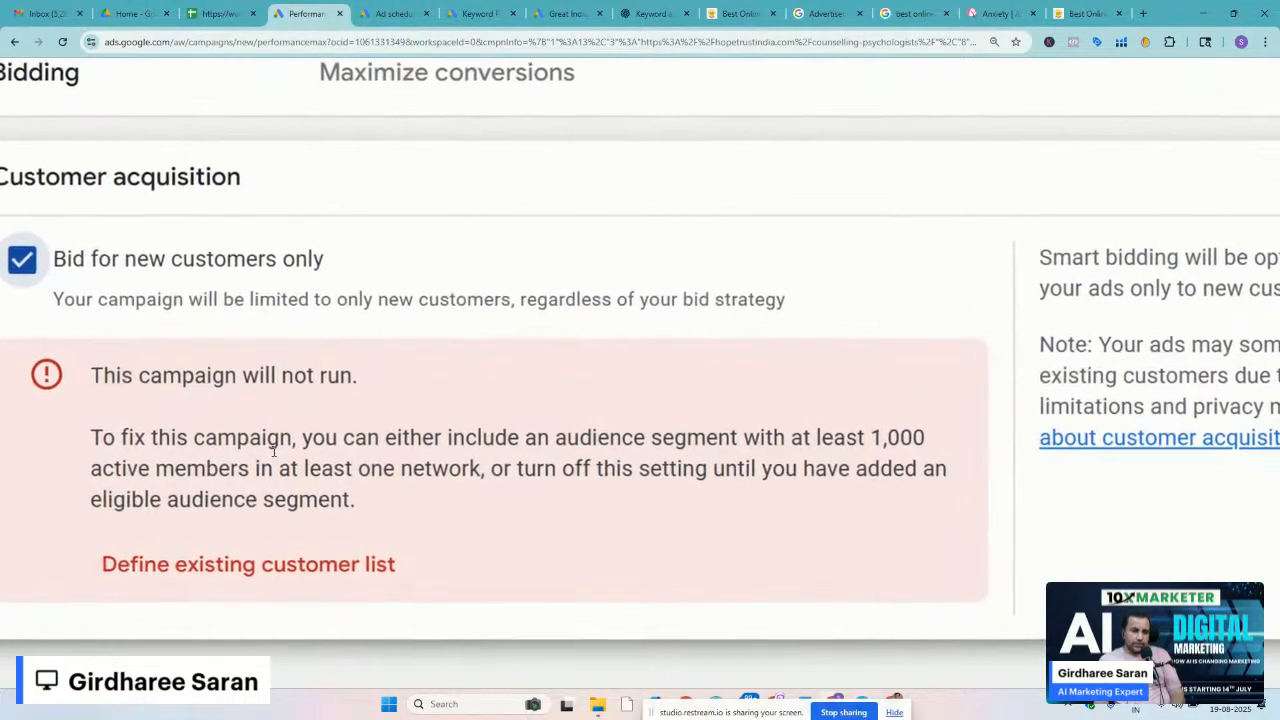
scroll(273, 451, "up", 2)
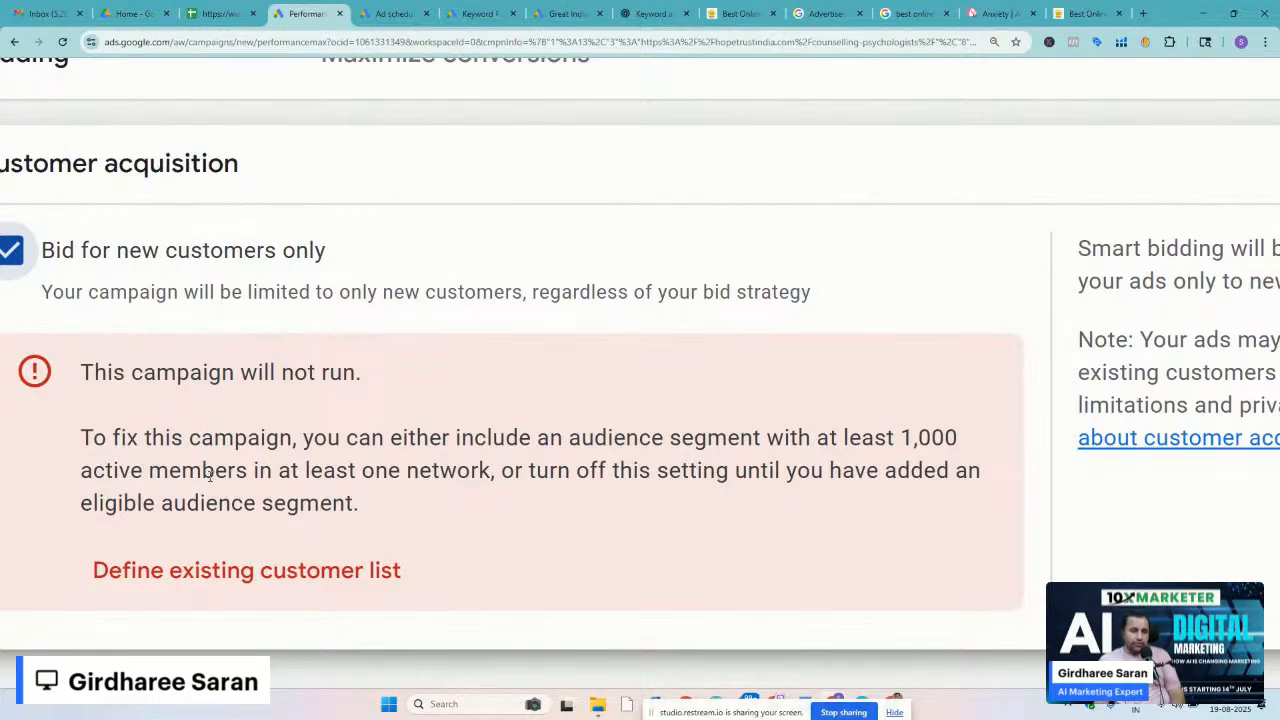
scroll(140, 481, "down", 2)
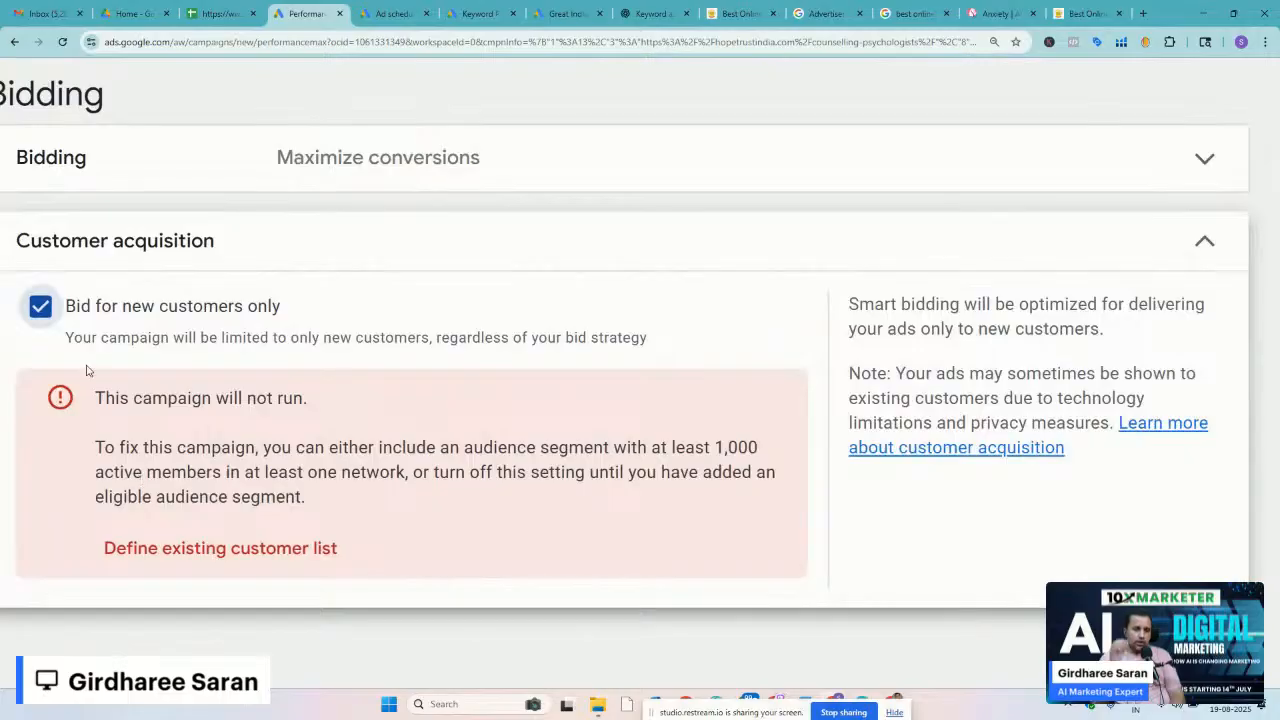
left_click(39, 310)
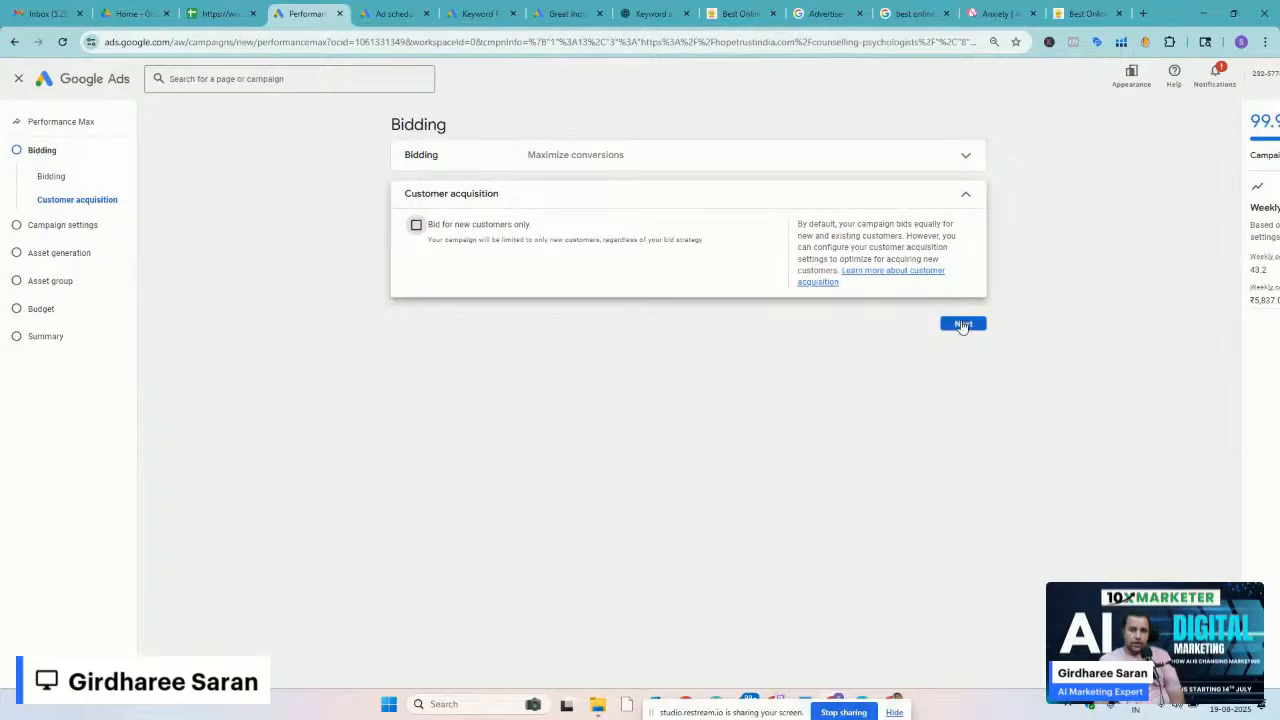
Accept the bidding and customer acquisition settings and continue to the campaign settings
scroll(875, 424, "up", 3)
scroll(875, 424, "up", 1)
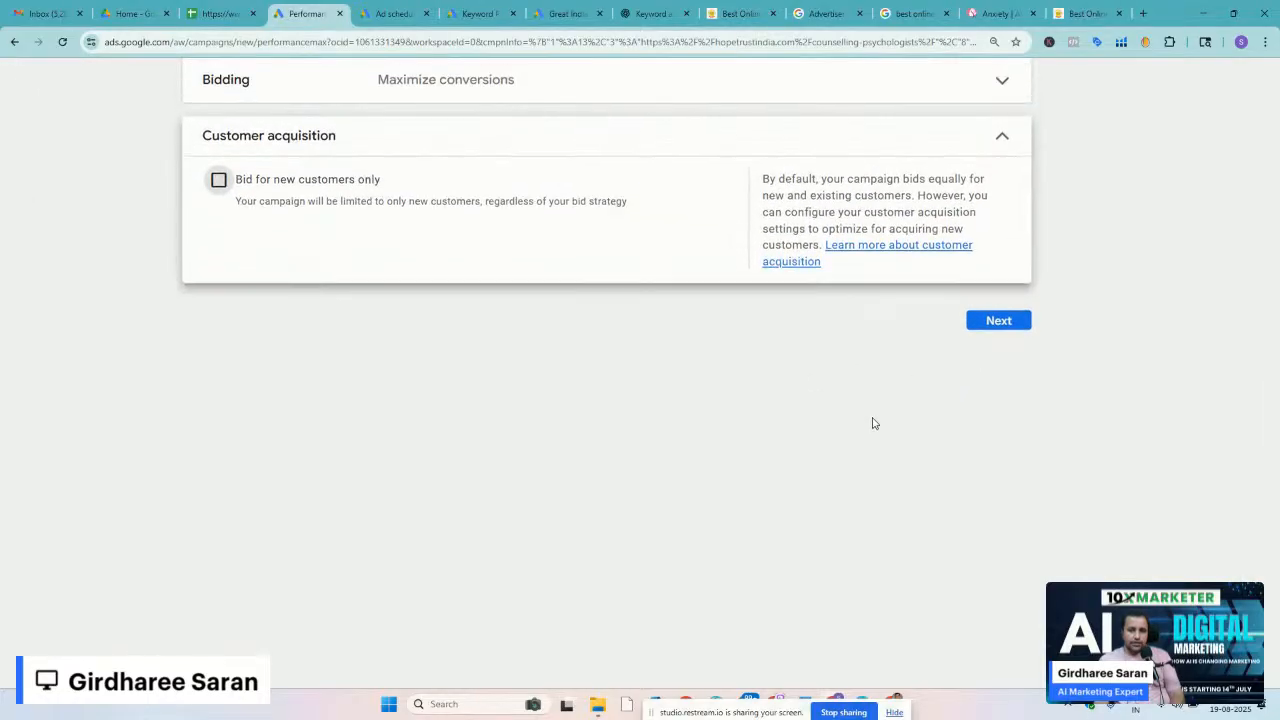
scroll(873, 423, "up", 2)
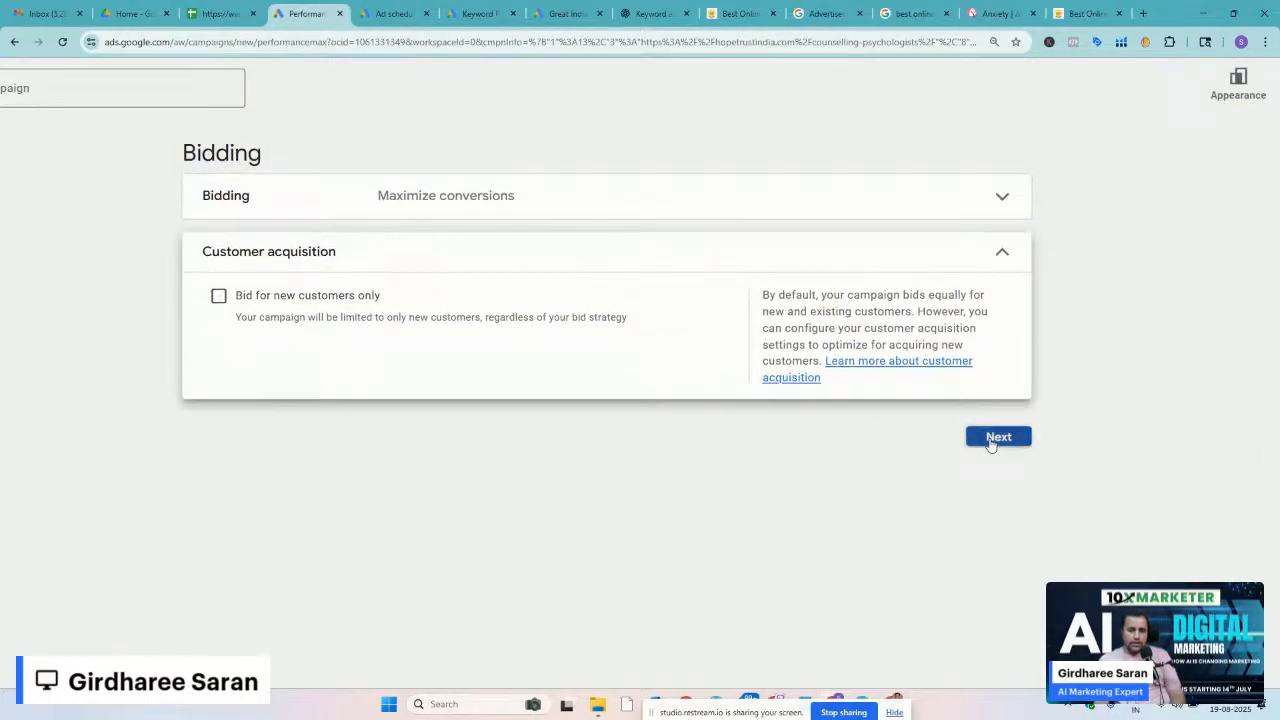
left_click(991, 442)
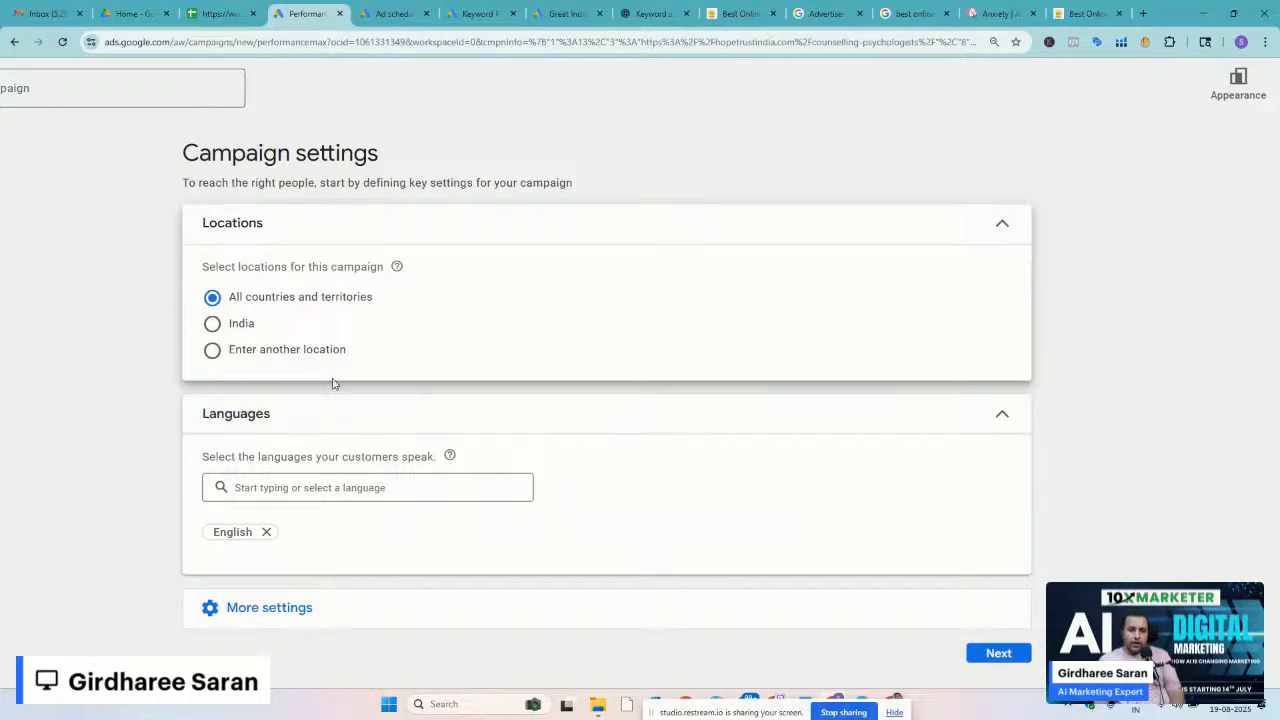
Choose to target another location for the campaign and open the advanced location search
left_click(213, 351)
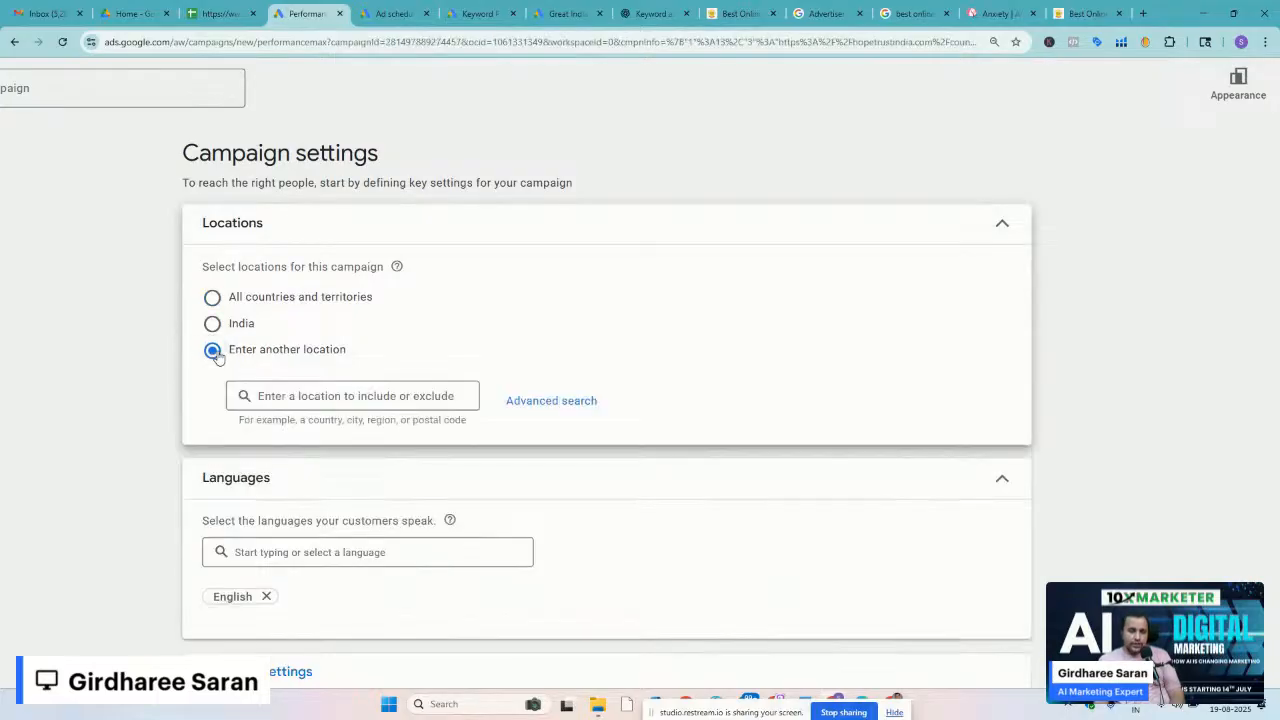
left_click(289, 402)
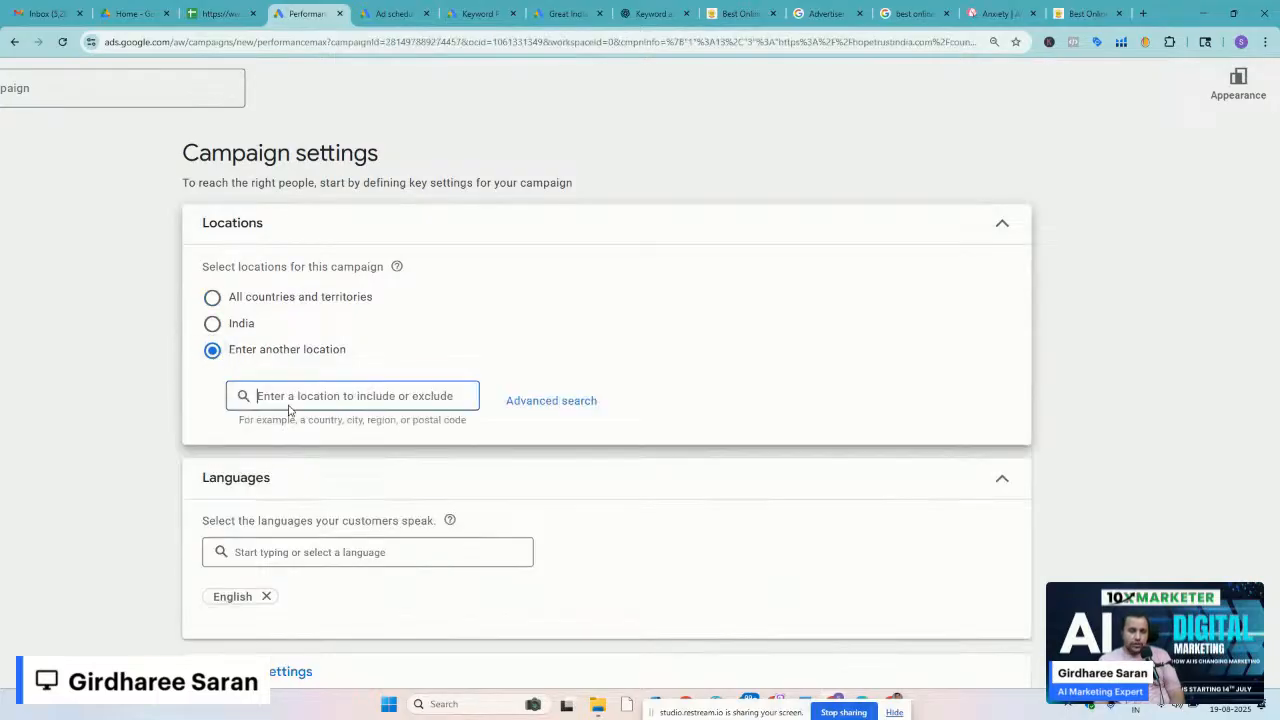
left_click(517, 401)
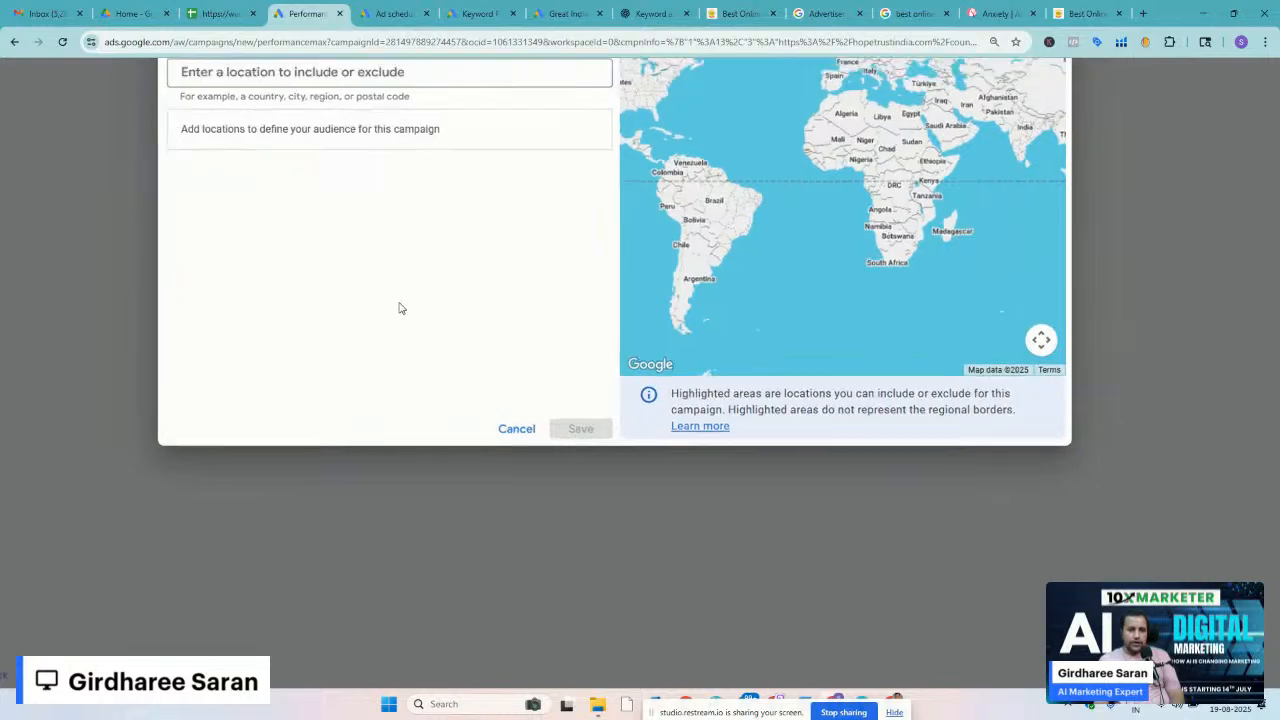
scroll(402, 308, "down", 5)
scroll(402, 308, "up", 4)
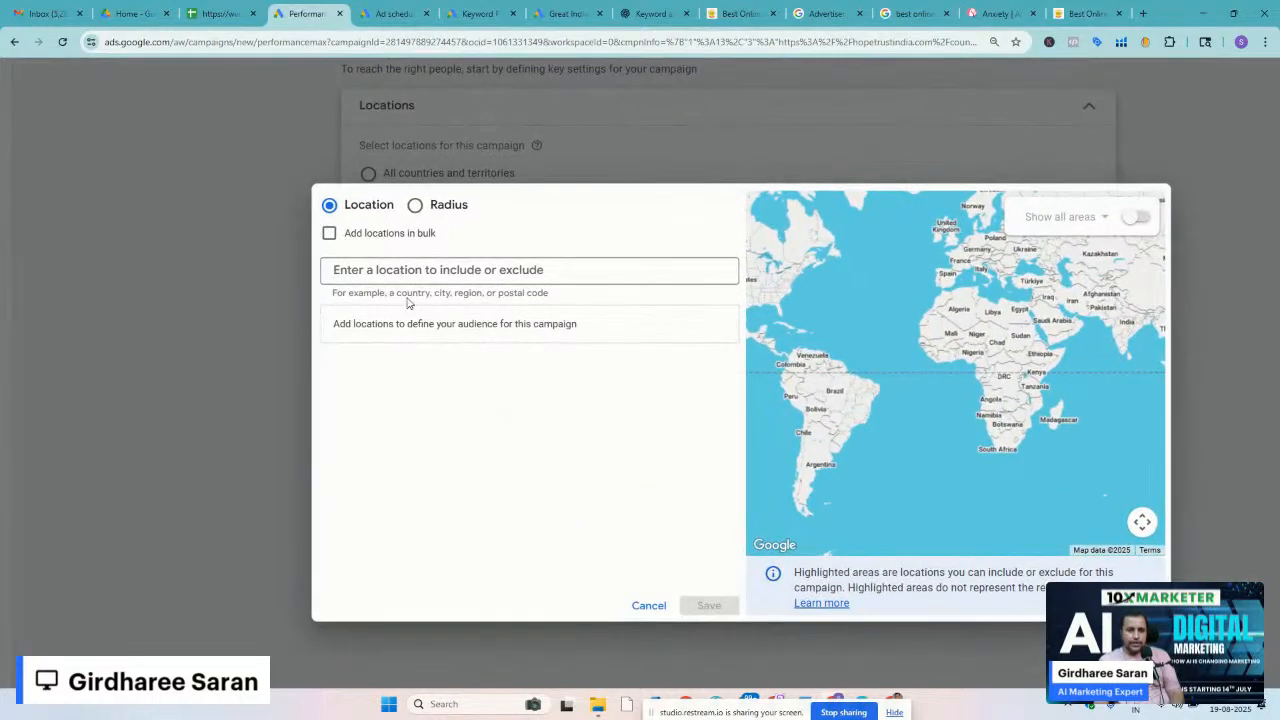
Look up the matches for Gurga, replace the search with Fari, and exclude the city Faridabad, Haryana, India
left_click(382, 271)
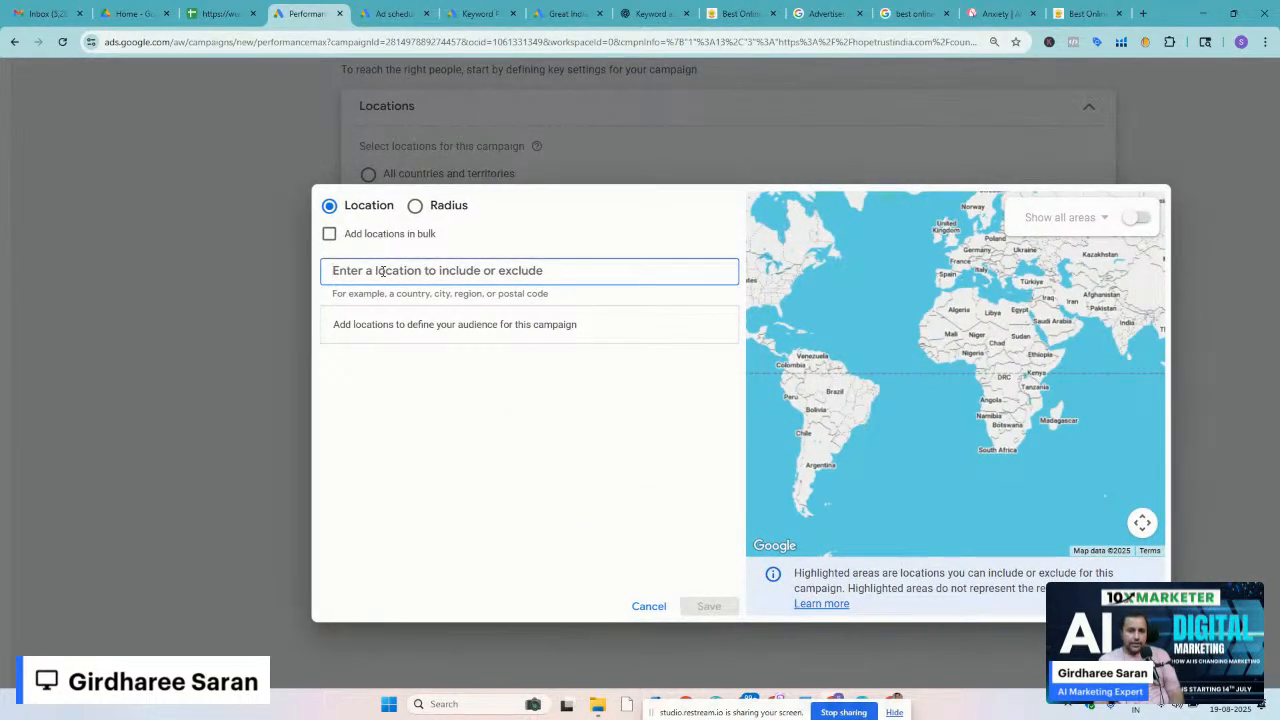
type("Gurga")
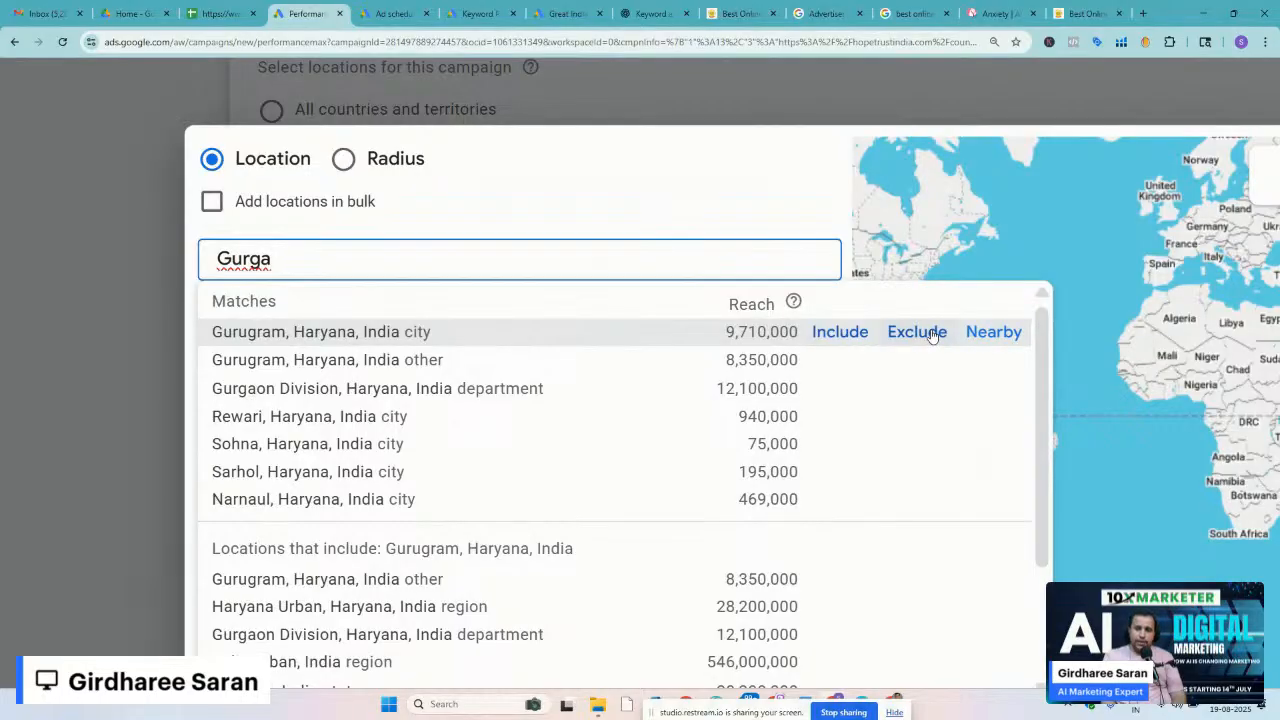
key("ctrl+a")
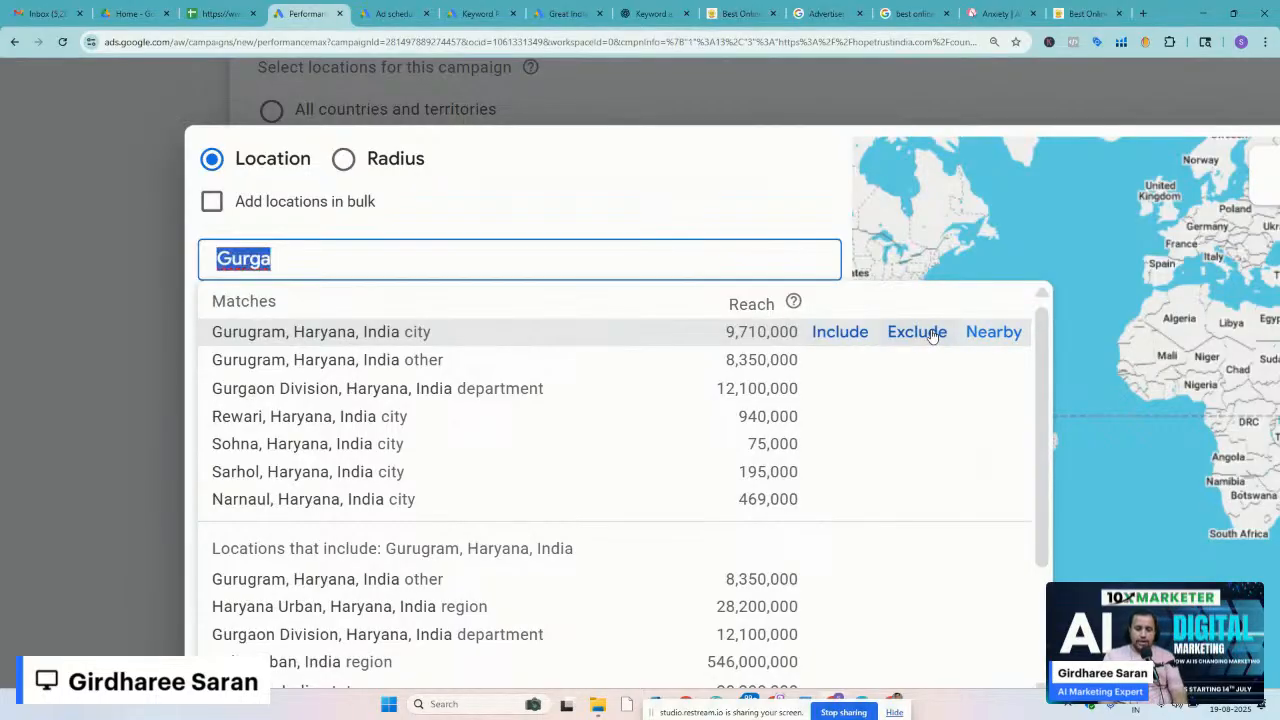
type("Fari")
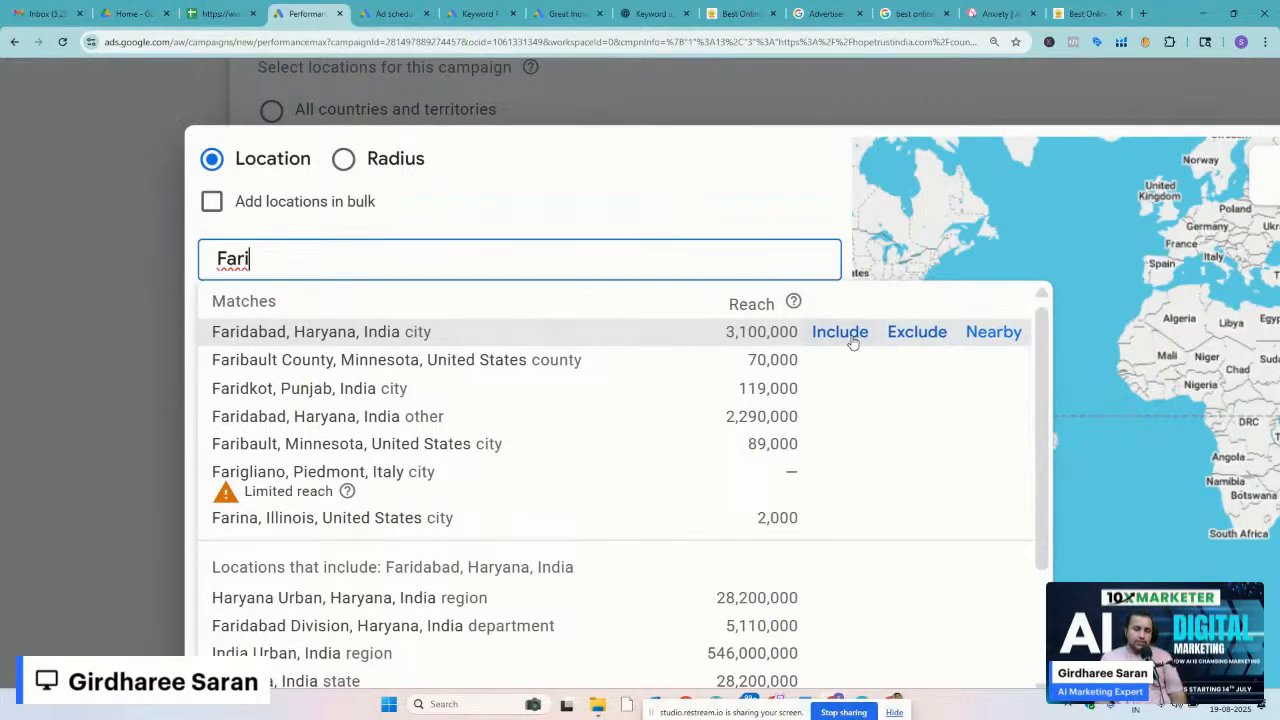
left_click(914, 334)
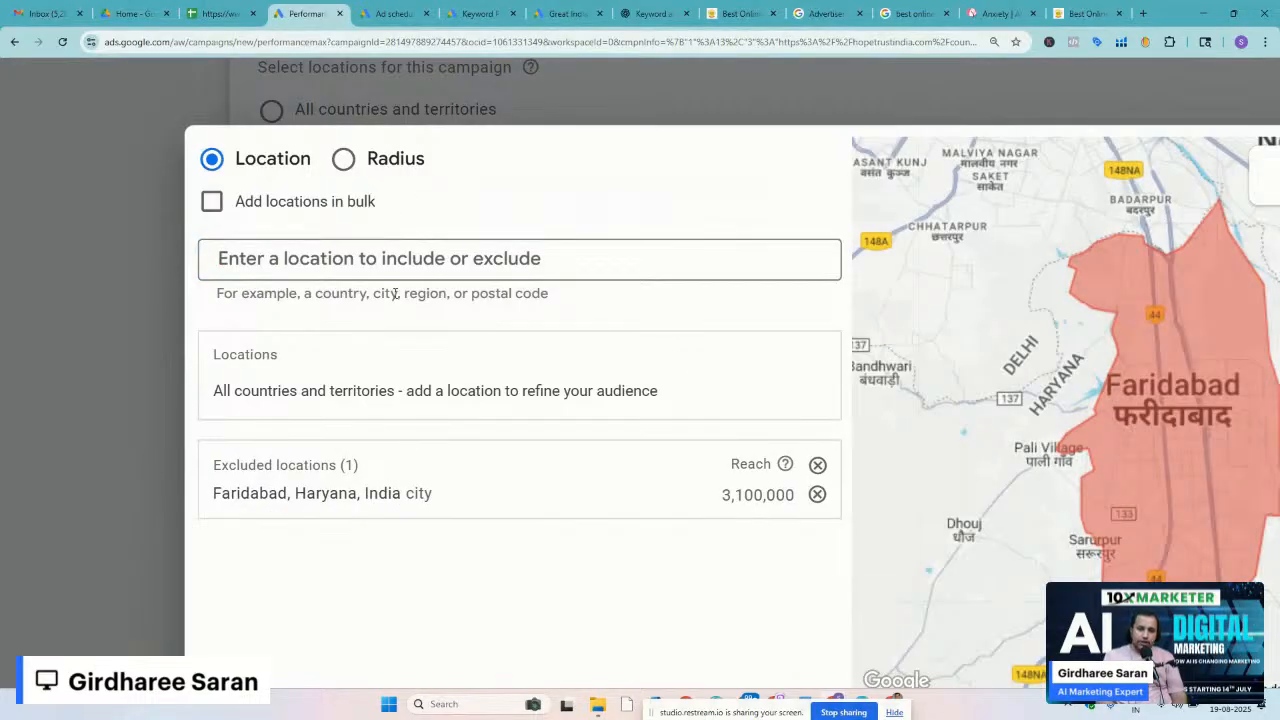
Search for Gurgaon and include the city Gurugram, Haryana, India in the campaign's locations
left_click(323, 264)
type("G")
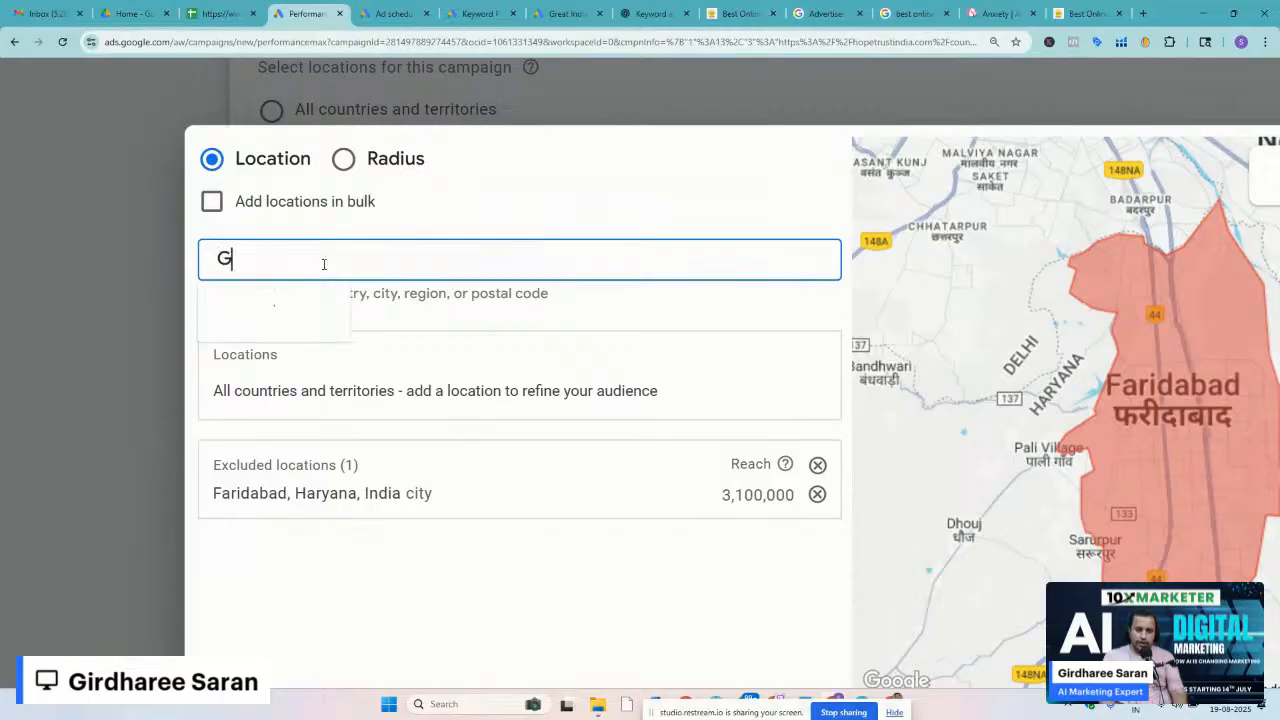
type("urgaon")
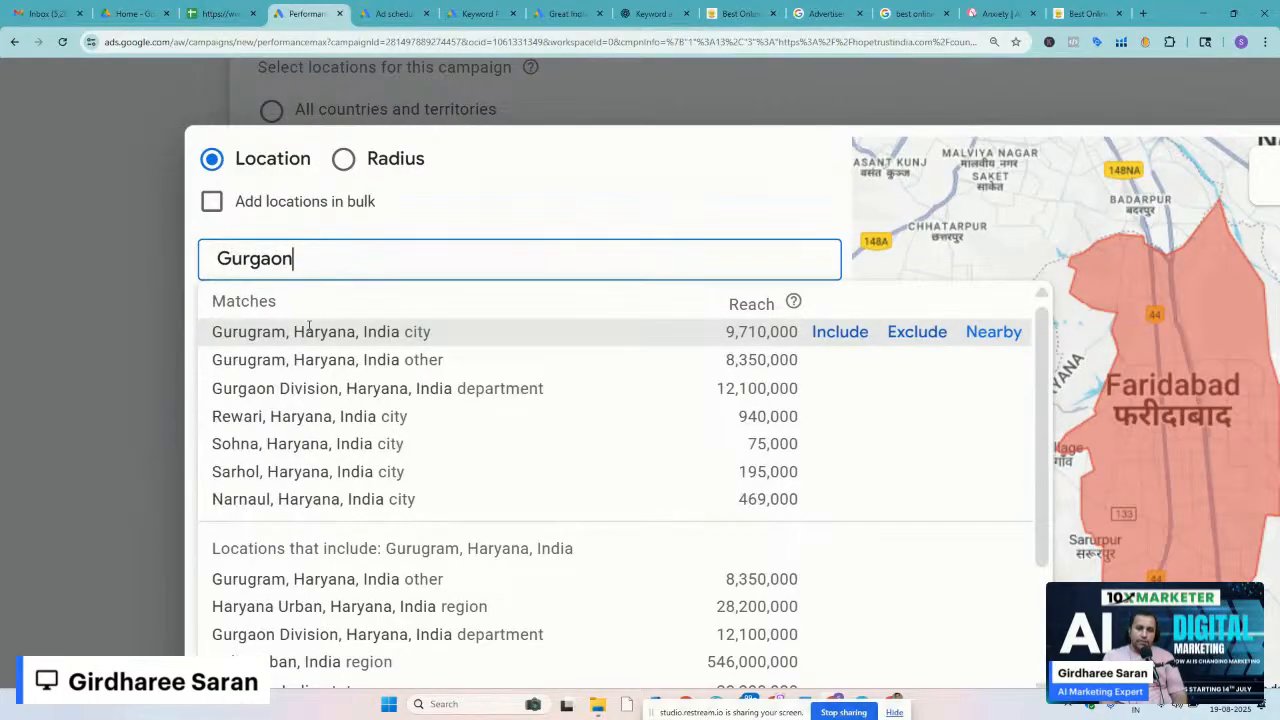
left_click(838, 332)
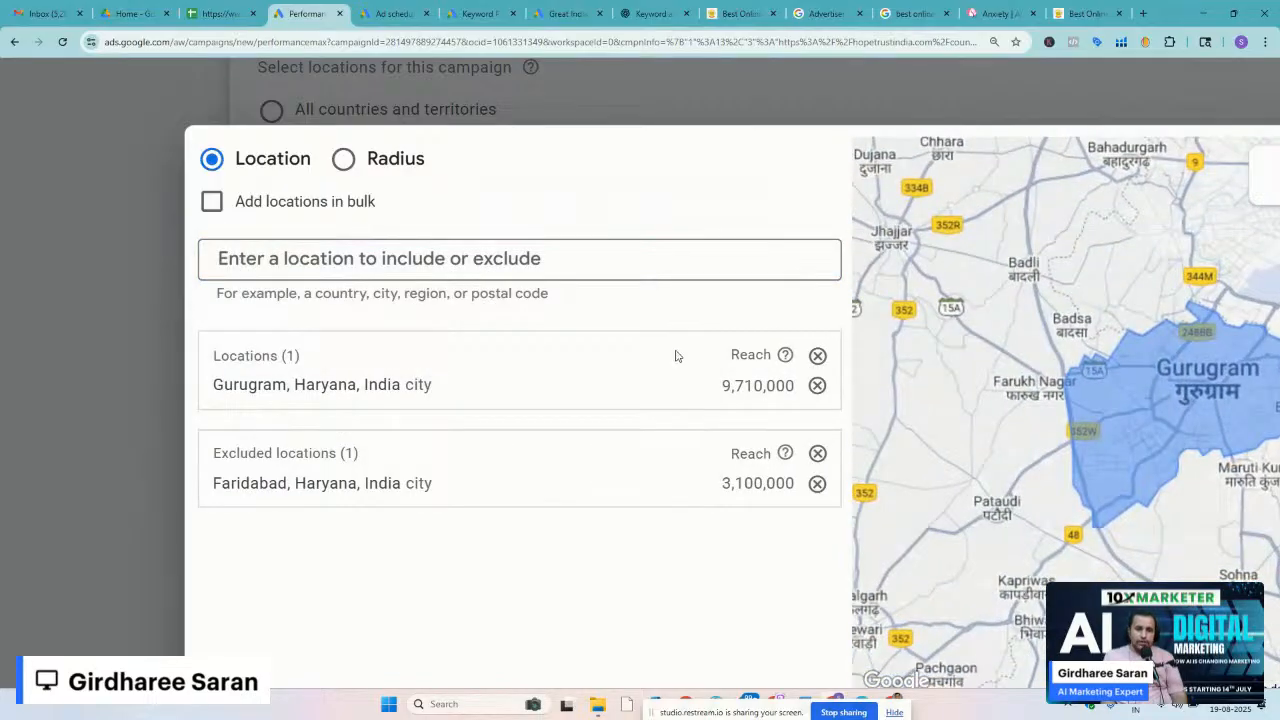
Inspect the included and excluded areas on the location map and search the locations for New
key("ctrl+minus")
key("ctrl+minus")
key("ctrl+minus")
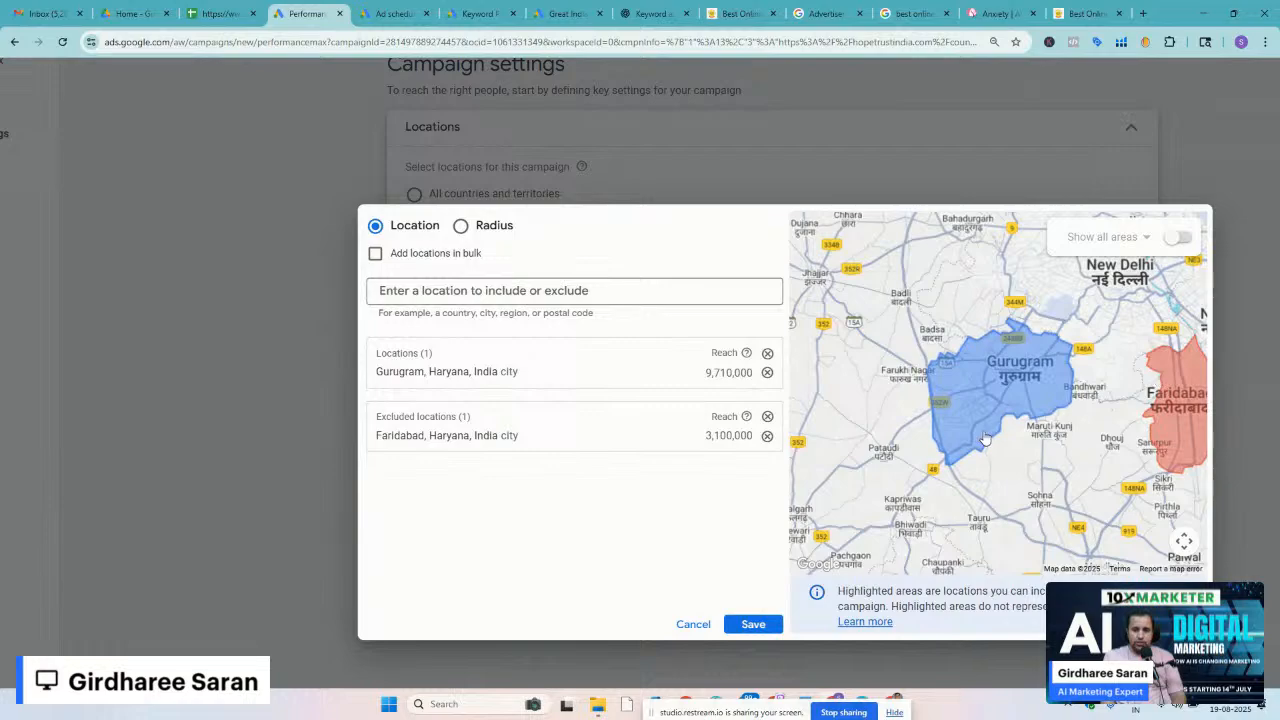
scroll(980, 438, "up", 3)
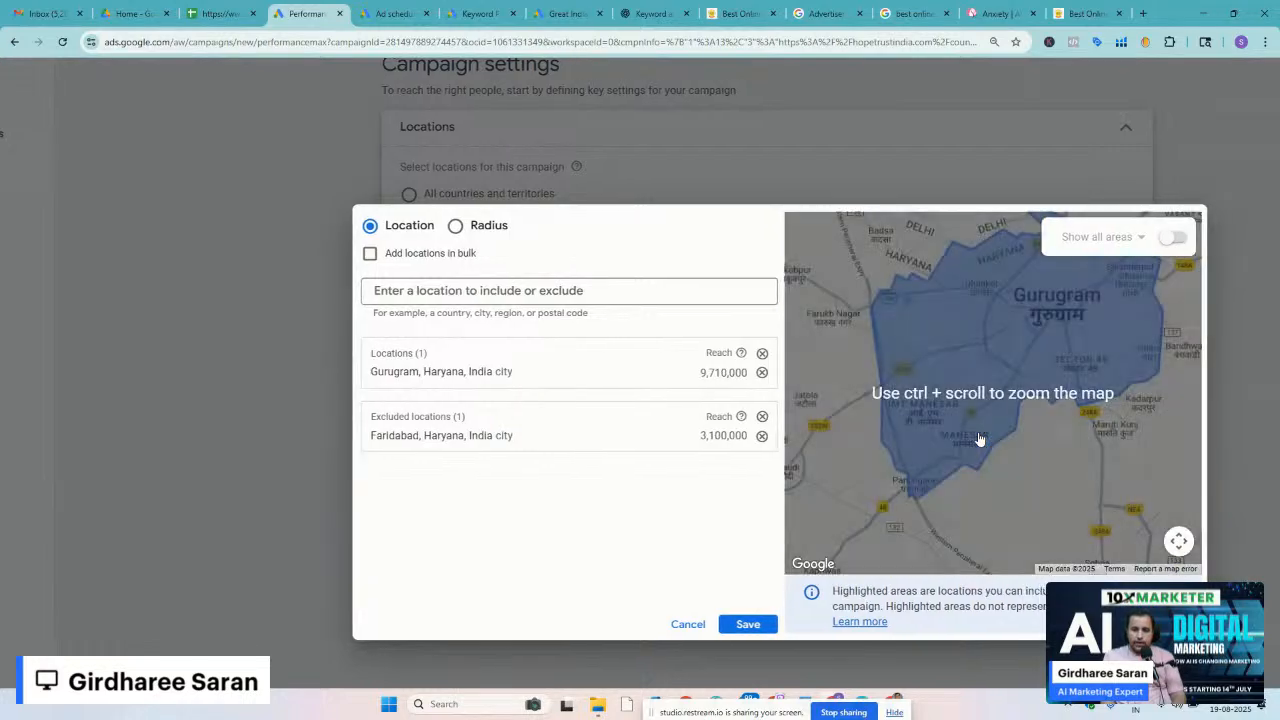
scroll(980, 438, "down", 2)
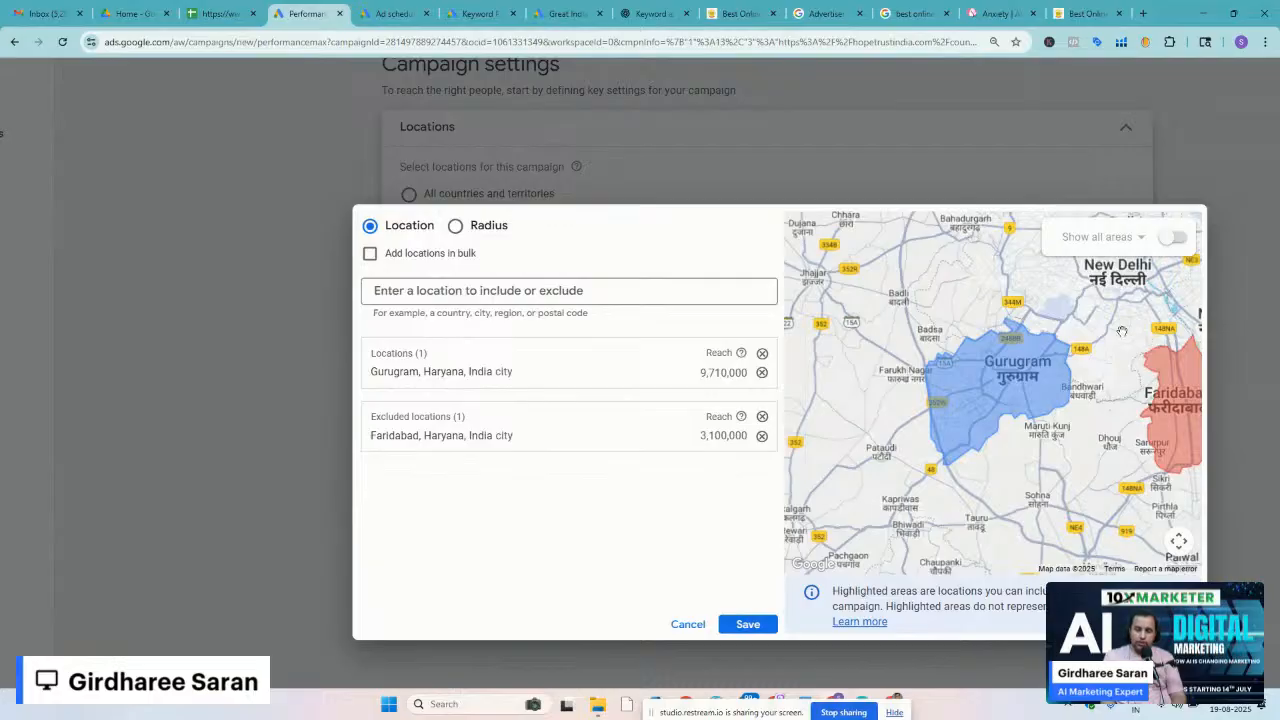
left_click(596, 296)
type("New")
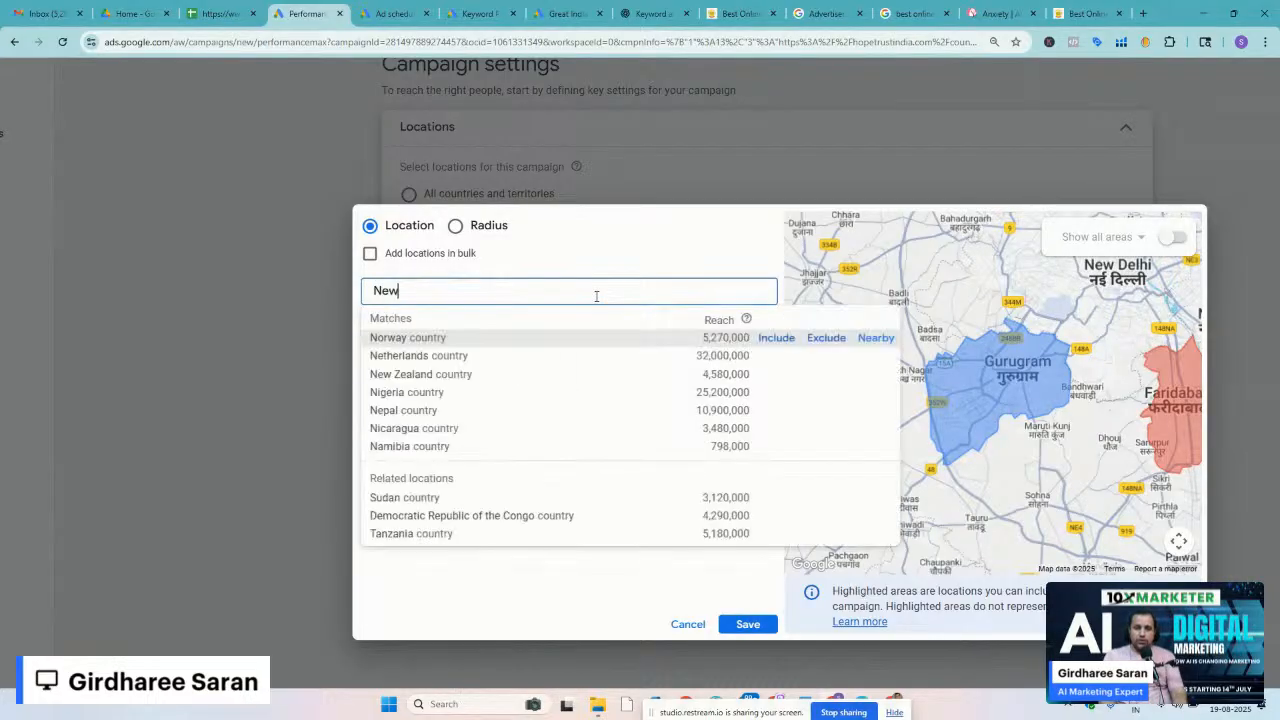
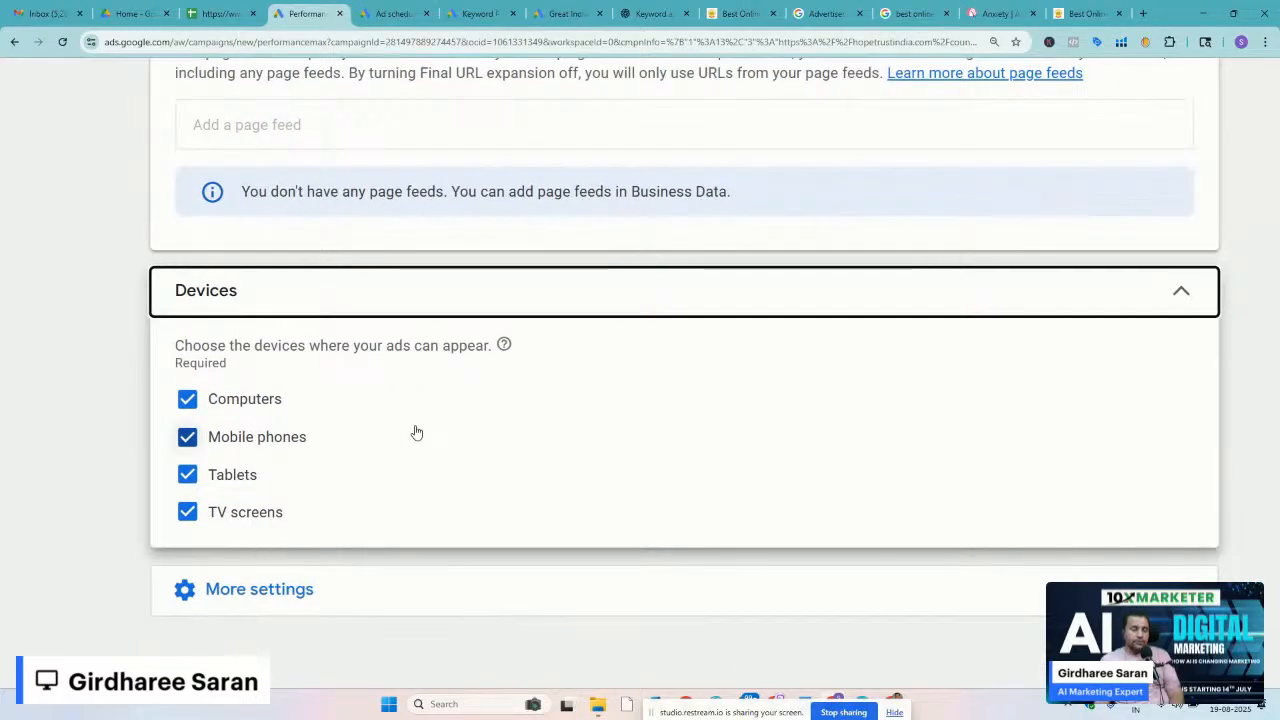
Limit the campaign's devices to mobile phones by deselecting computers, tablets and TV screens
scroll(369, 416, "up", 3)
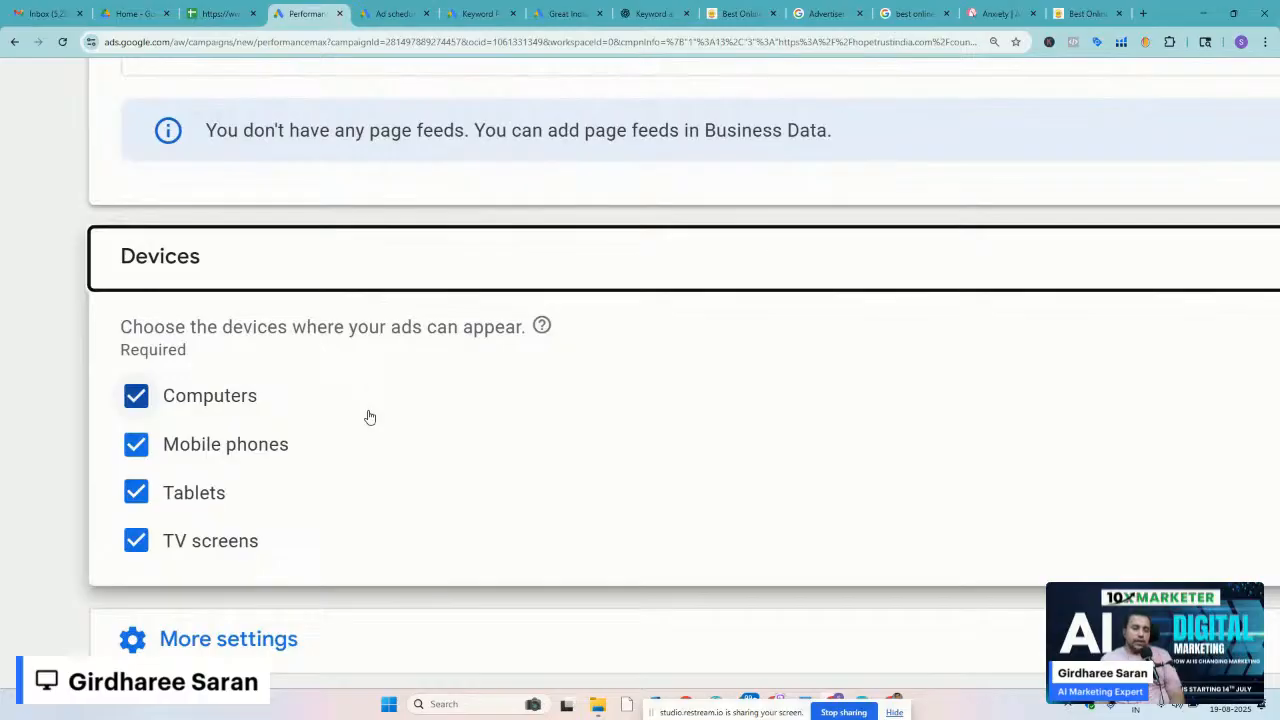
left_click(140, 402)
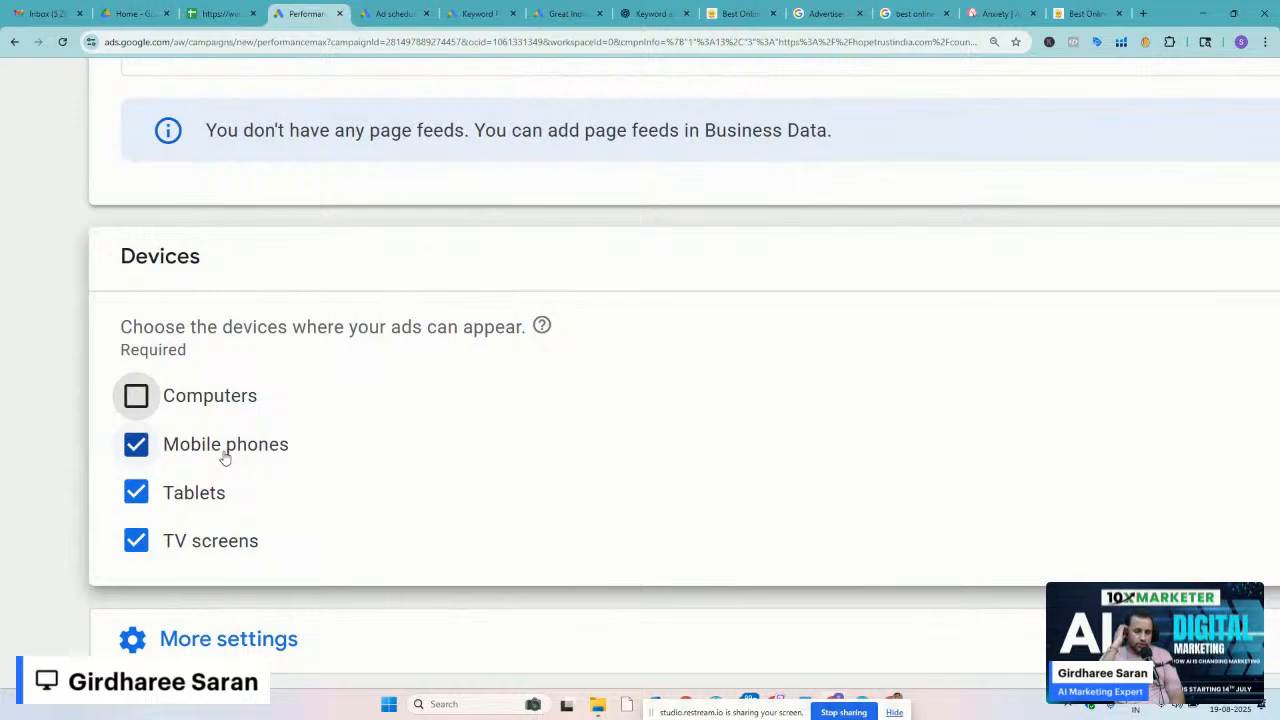
left_click(193, 502)
left_click(193, 542)
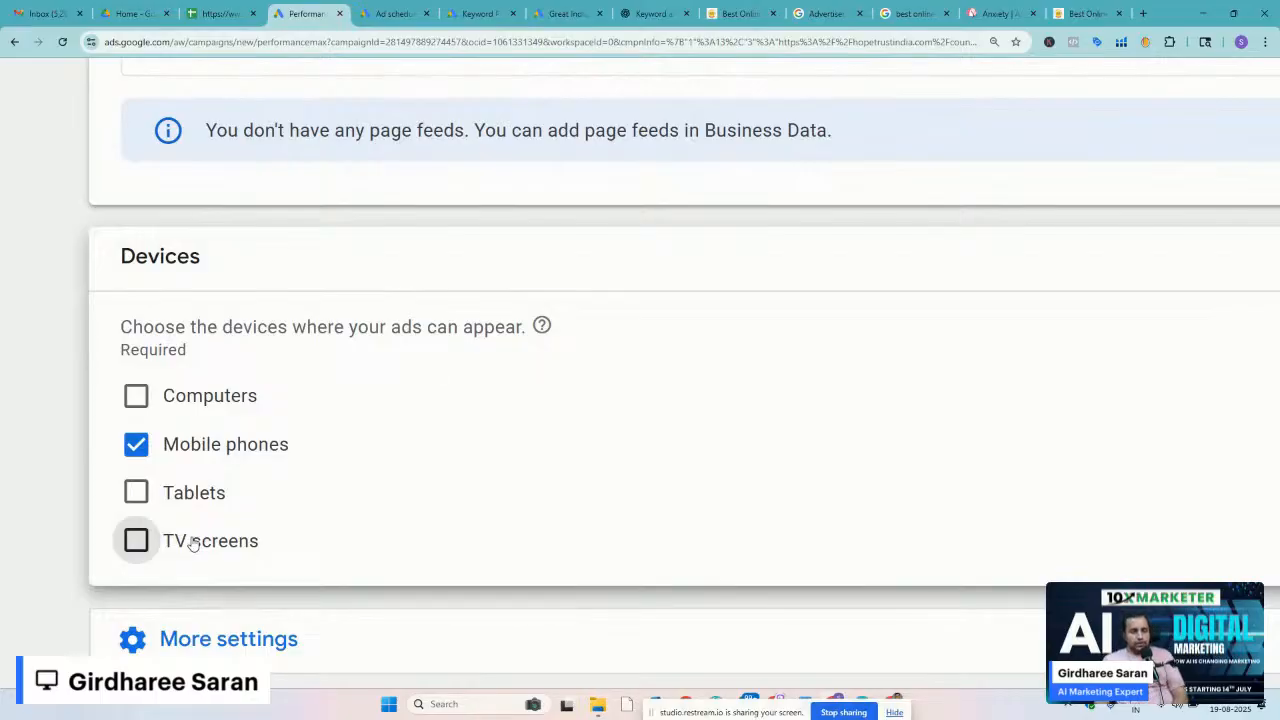
Reveal the additional campaign settings and open the brand exclusions
scroll(35, 545, "down", 1)
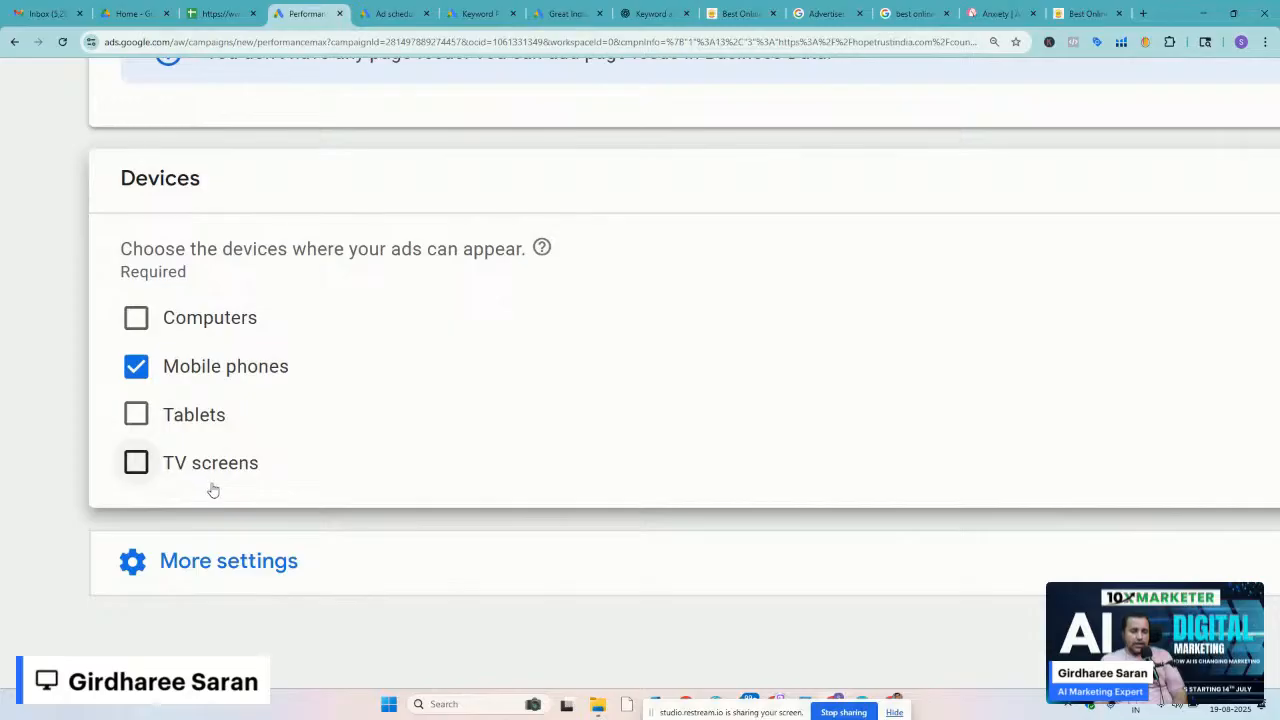
left_click(219, 567)
scroll(65, 571, "down", 1)
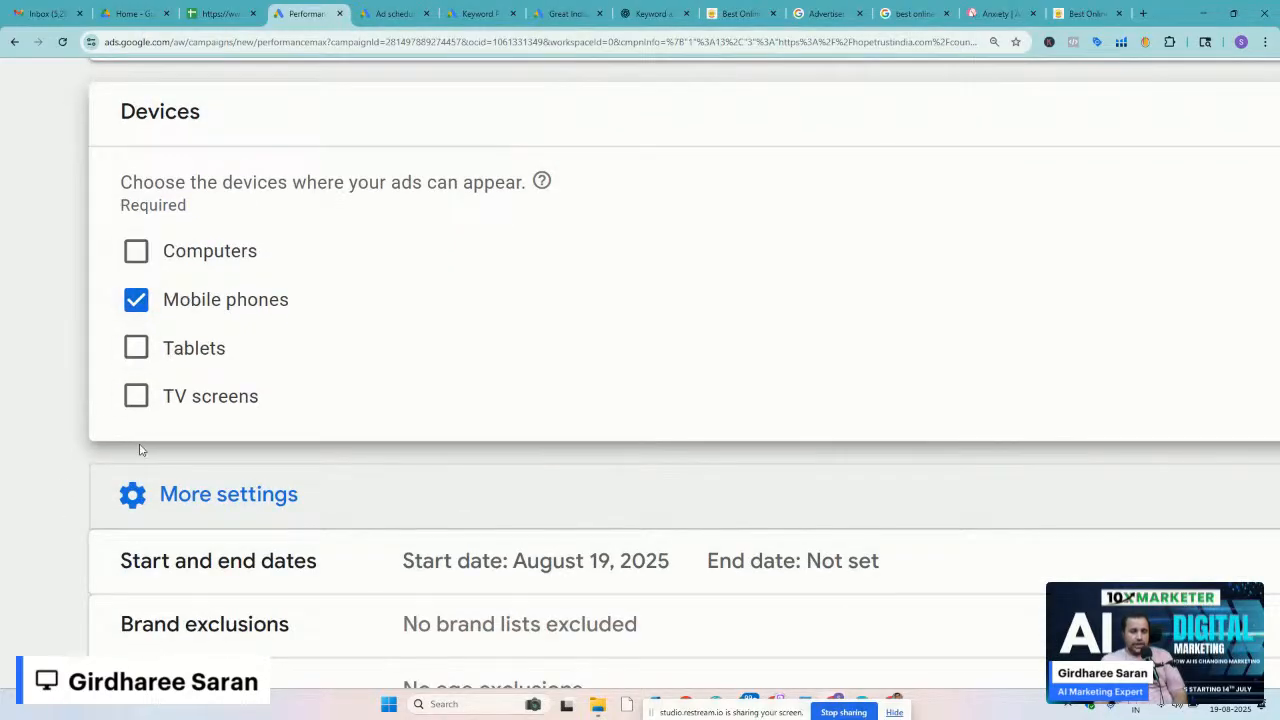
scroll(76, 558, "down", 1)
scroll(76, 558, "down", 1)
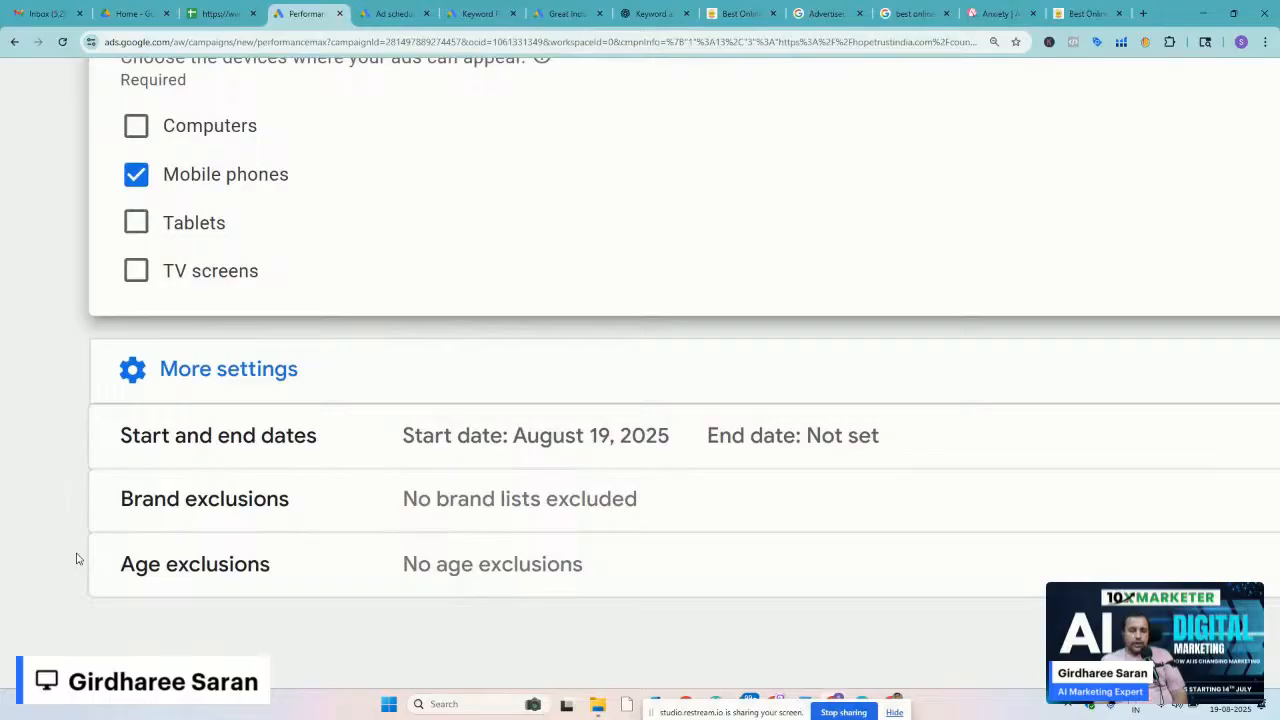
left_click(293, 499)
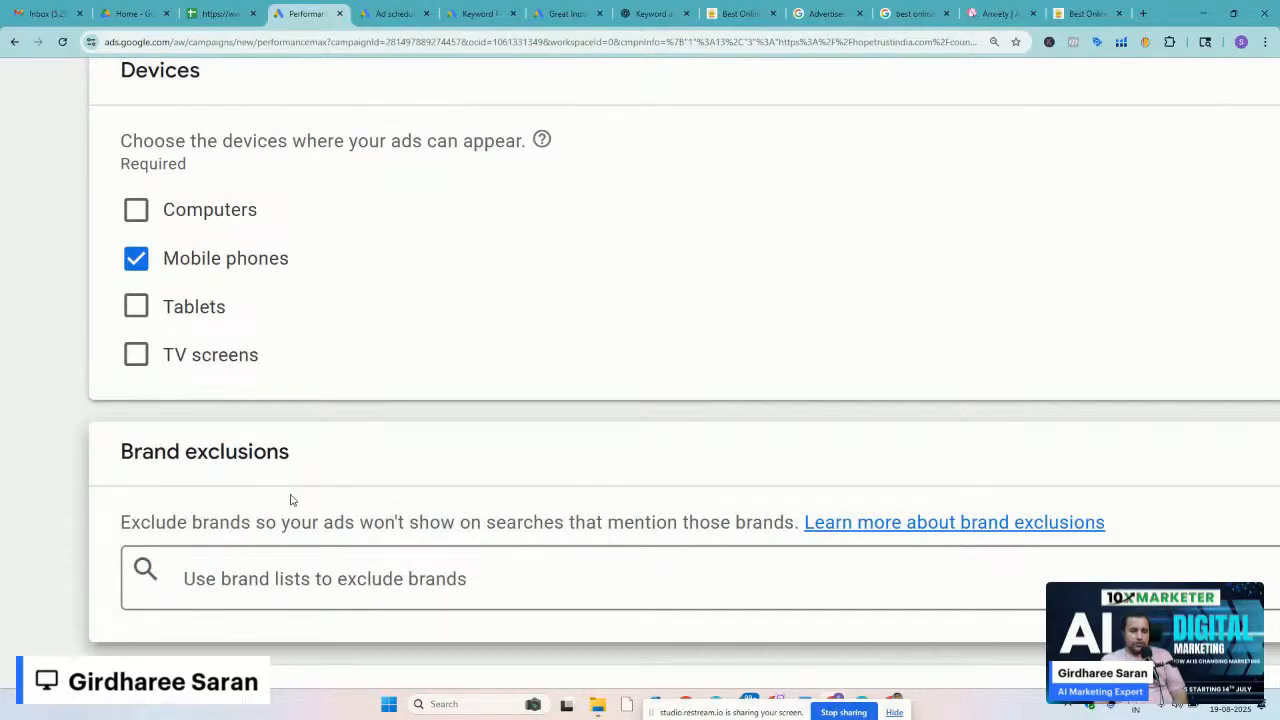
Read the brand exclusions description and look through the available brand lists without selecting one
double_click(398, 520)
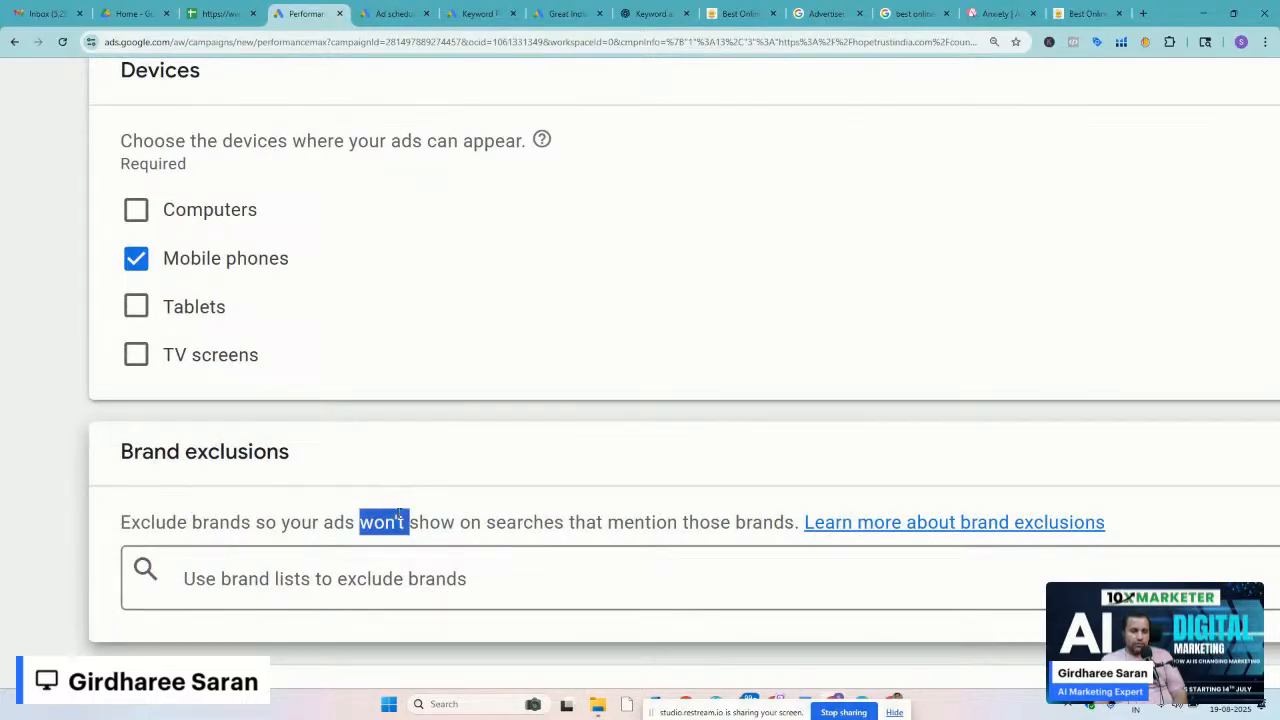
scroll(398, 516, "down", 1)
scroll(398, 518, "right", 3)
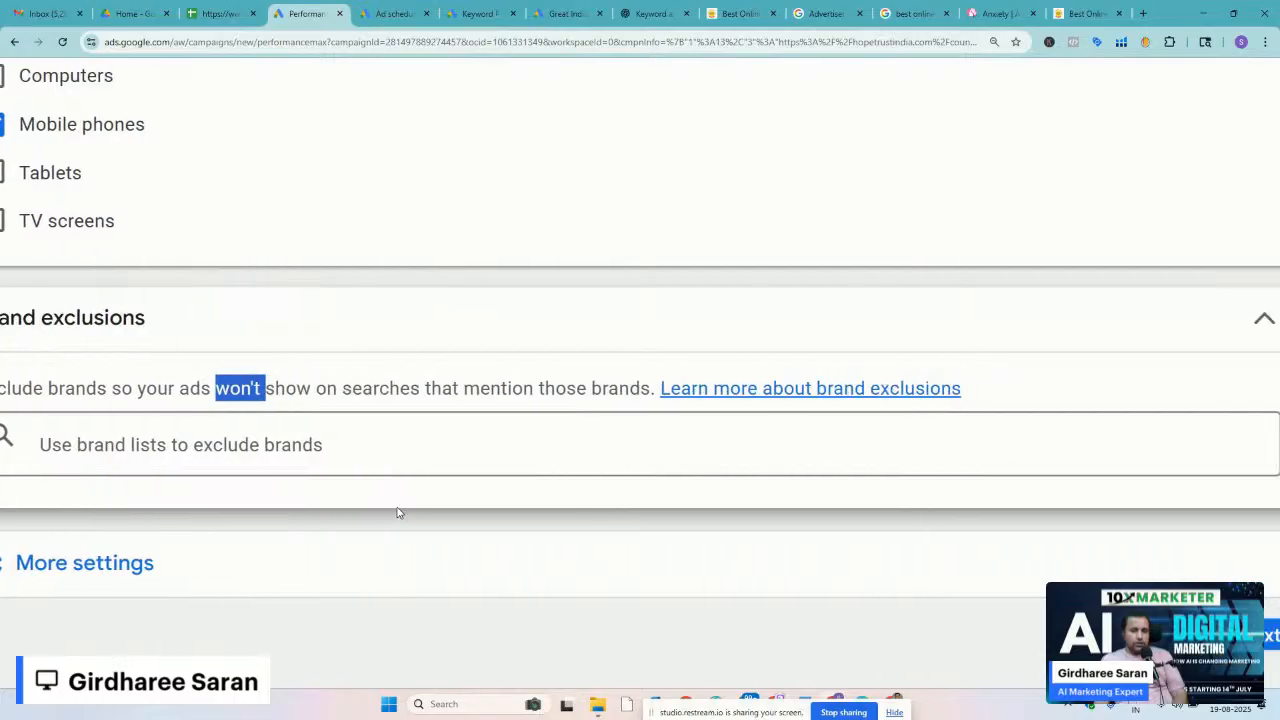
scroll(400, 513, "down", 3)
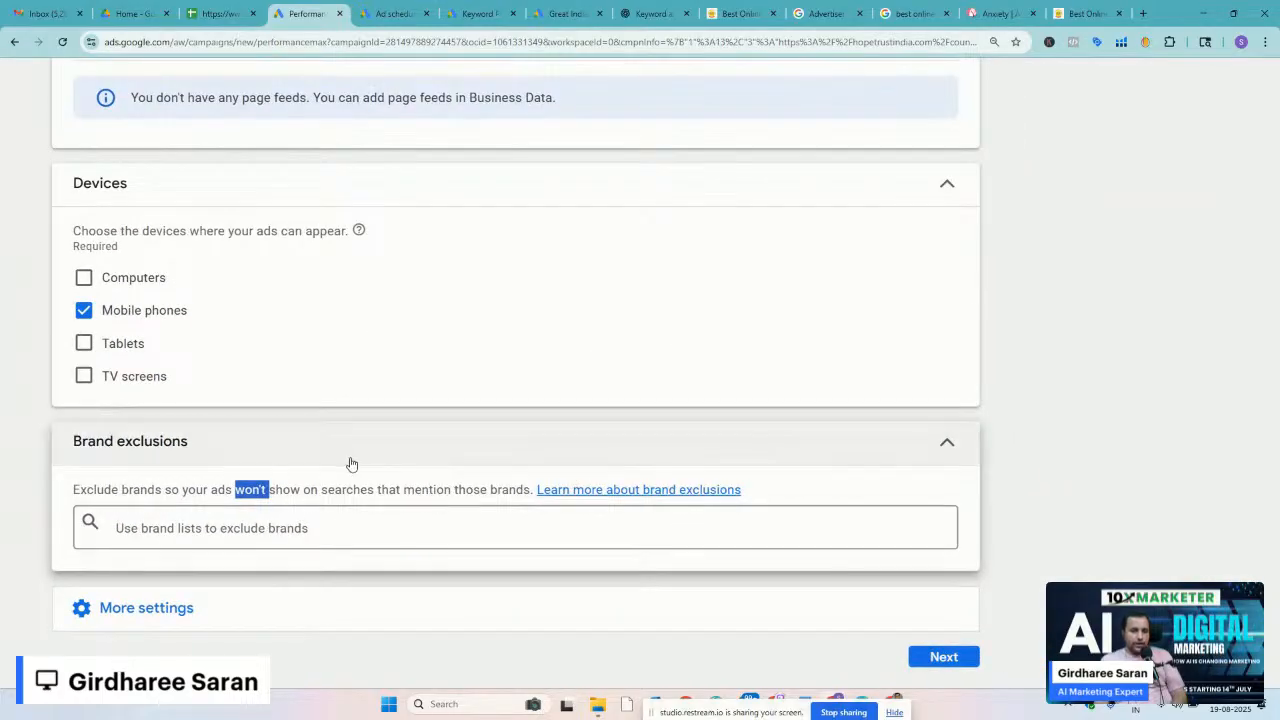
left_click(323, 472)
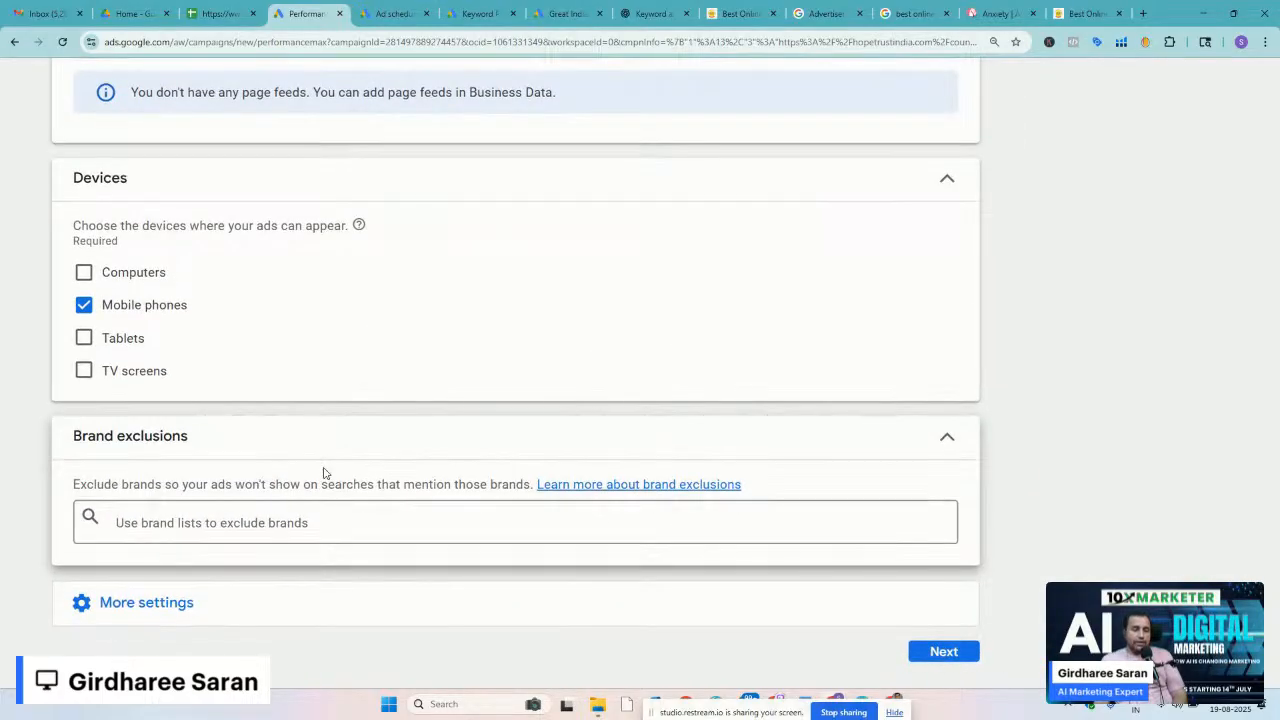
left_click(268, 522)
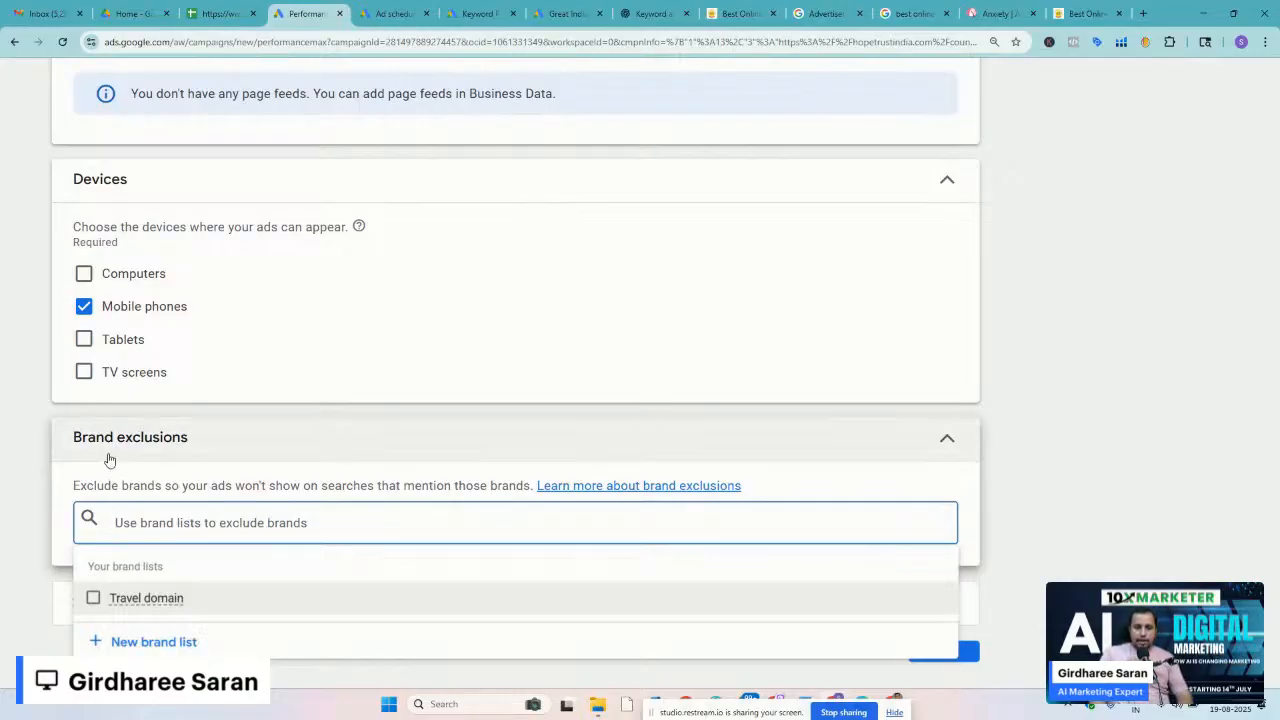
left_click(18, 481)
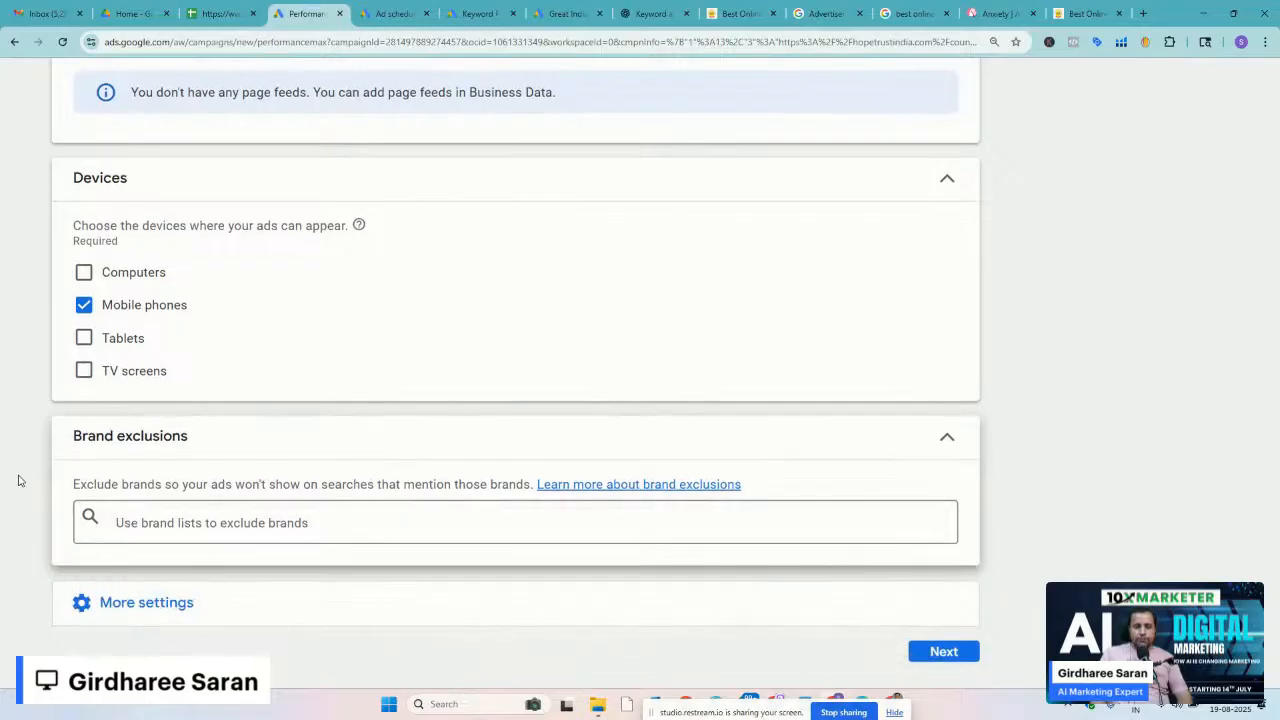
Open the age exclusions among the additional settings and enable them for the campaign
left_click(124, 601)
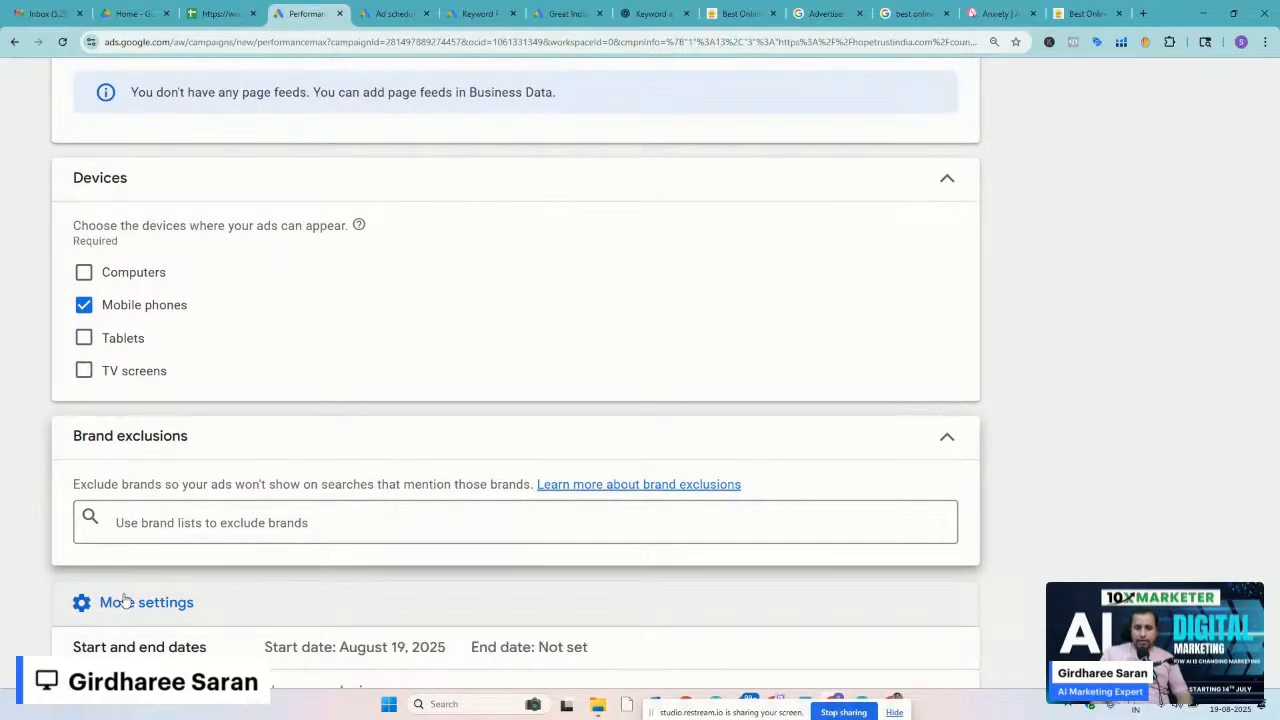
scroll(29, 614, "down", 1)
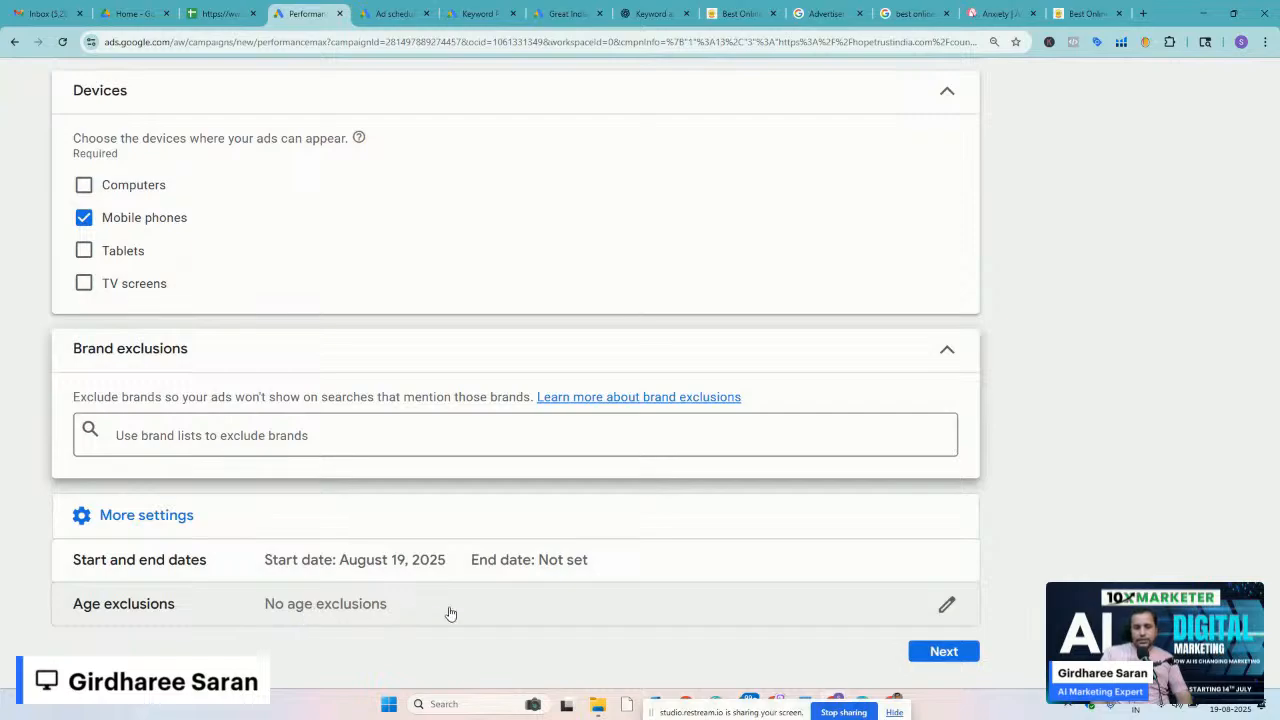
left_click(946, 608)
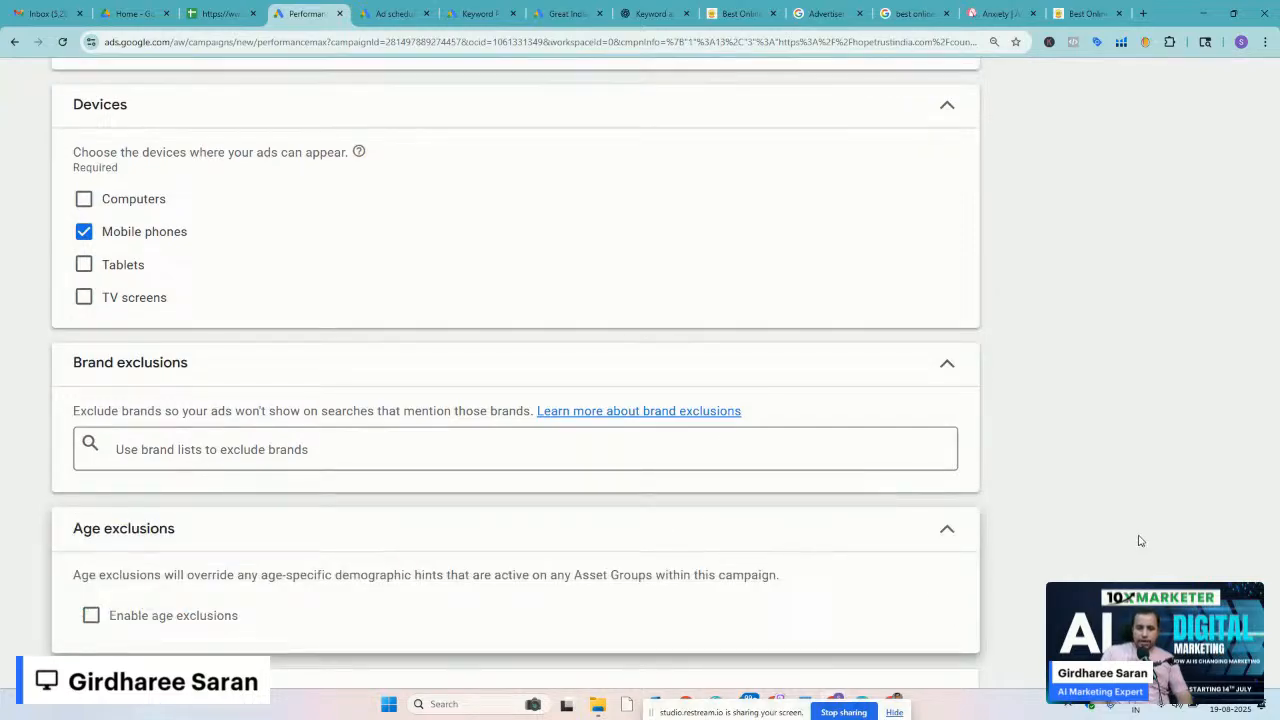
scroll(1140, 541, "down", 1)
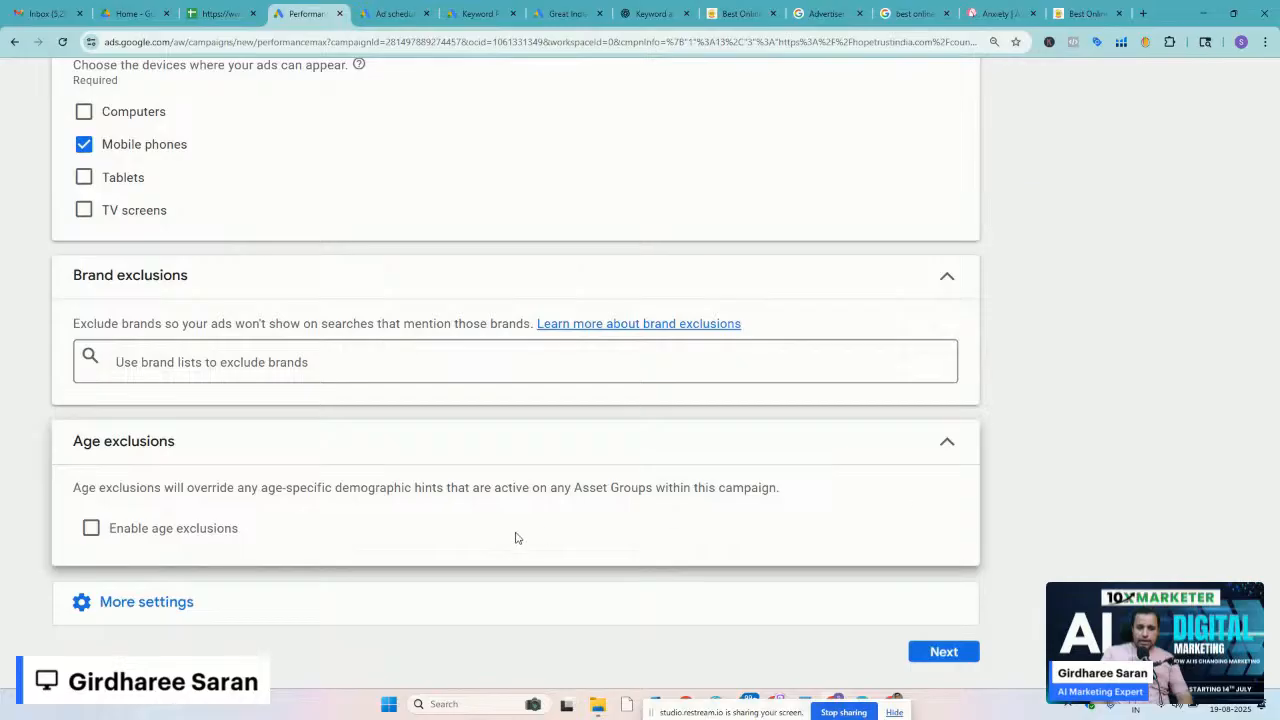
left_click(92, 528)
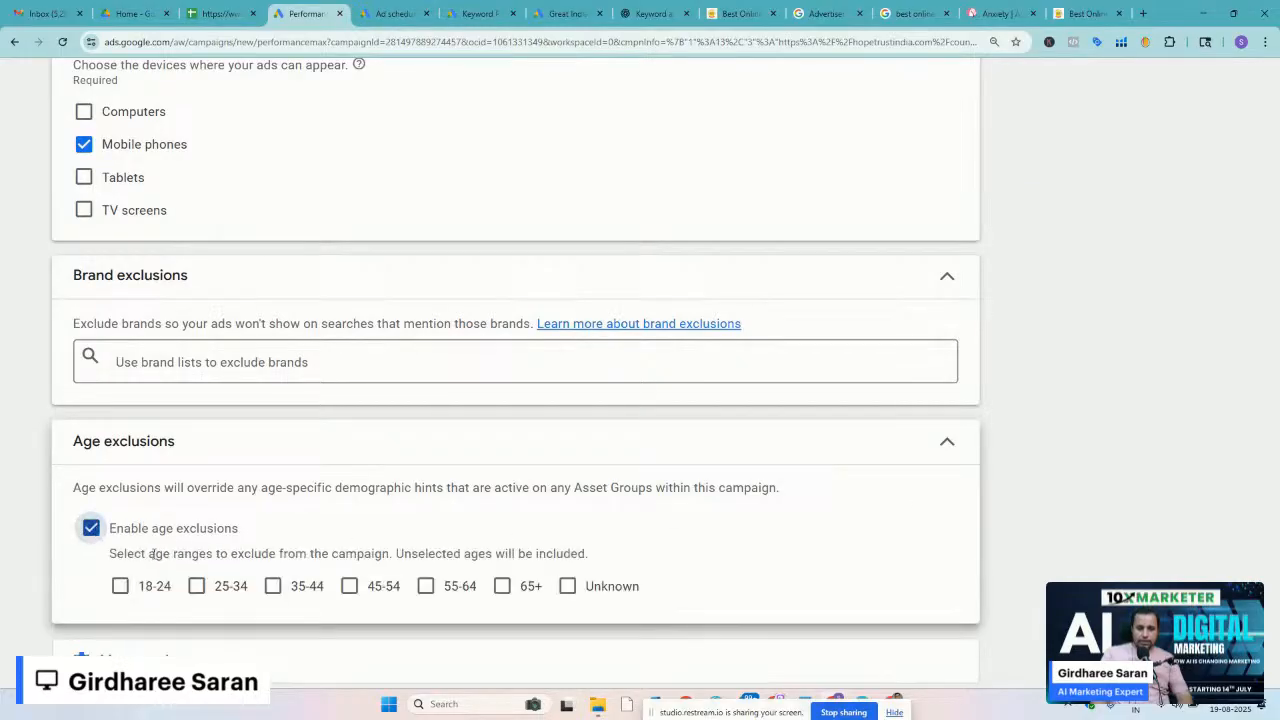
double_click(161, 553)
scroll(163, 551, "down", 1)
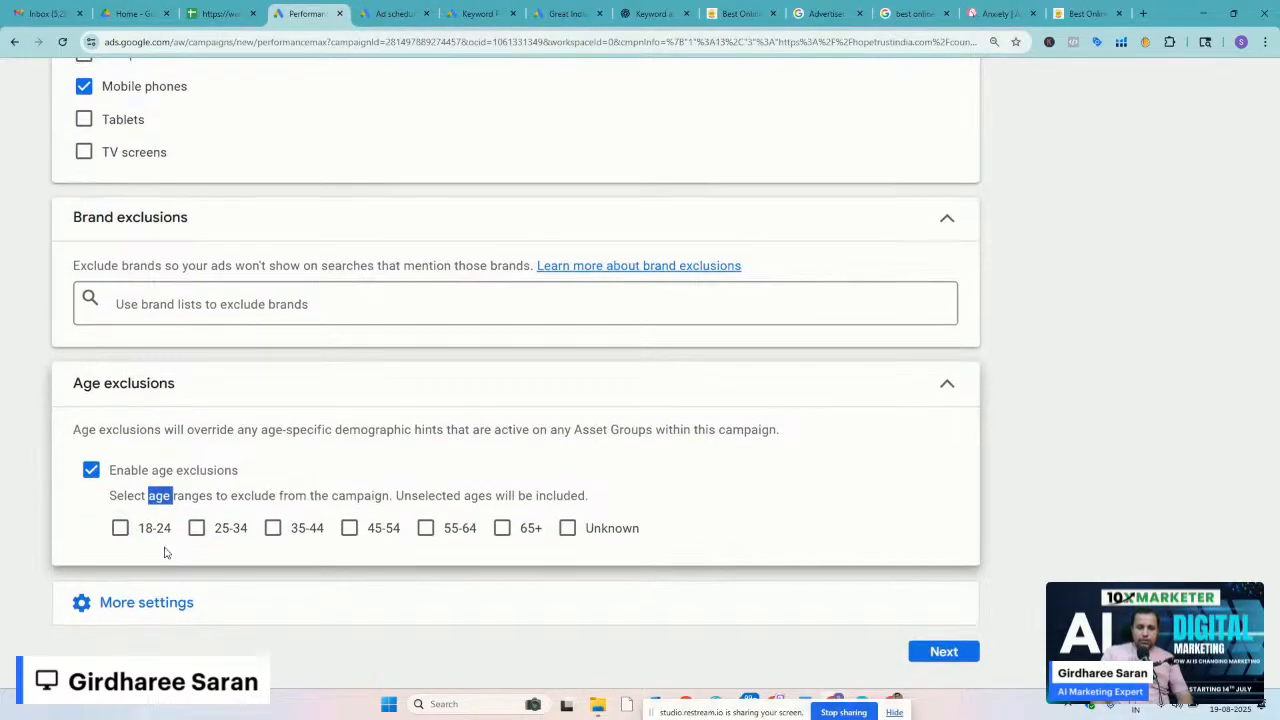
Exclude the age ranges 55-64 and 65+ from the campaign, leaving Unknown unselected
key("ctrl+plus")
key("ctrl+plus")
key("ctrl+plus")
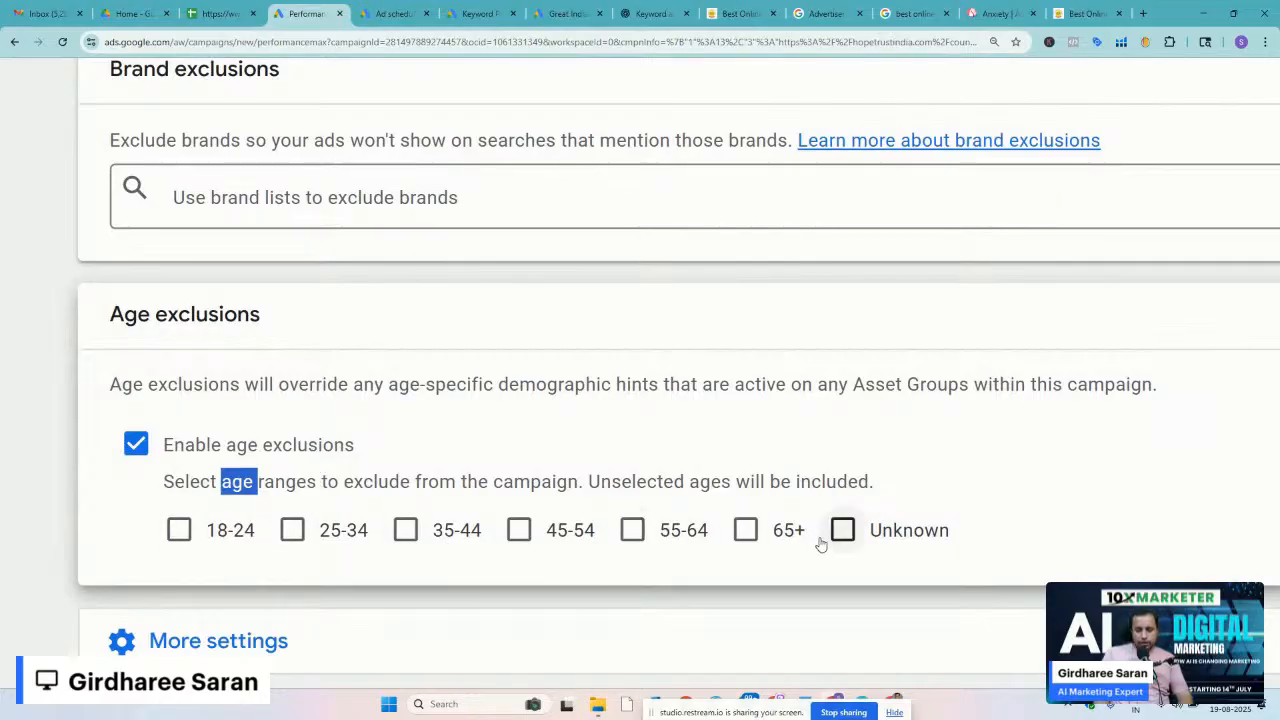
left_click(632, 531)
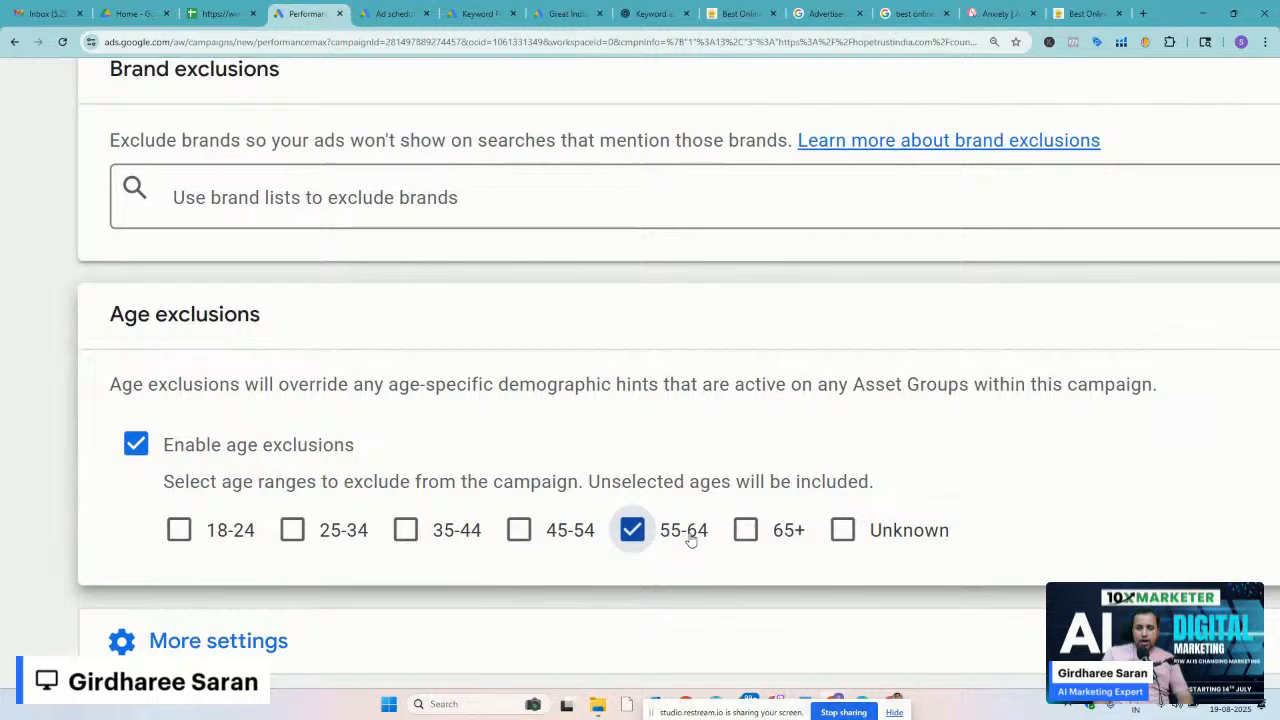
left_click(745, 532)
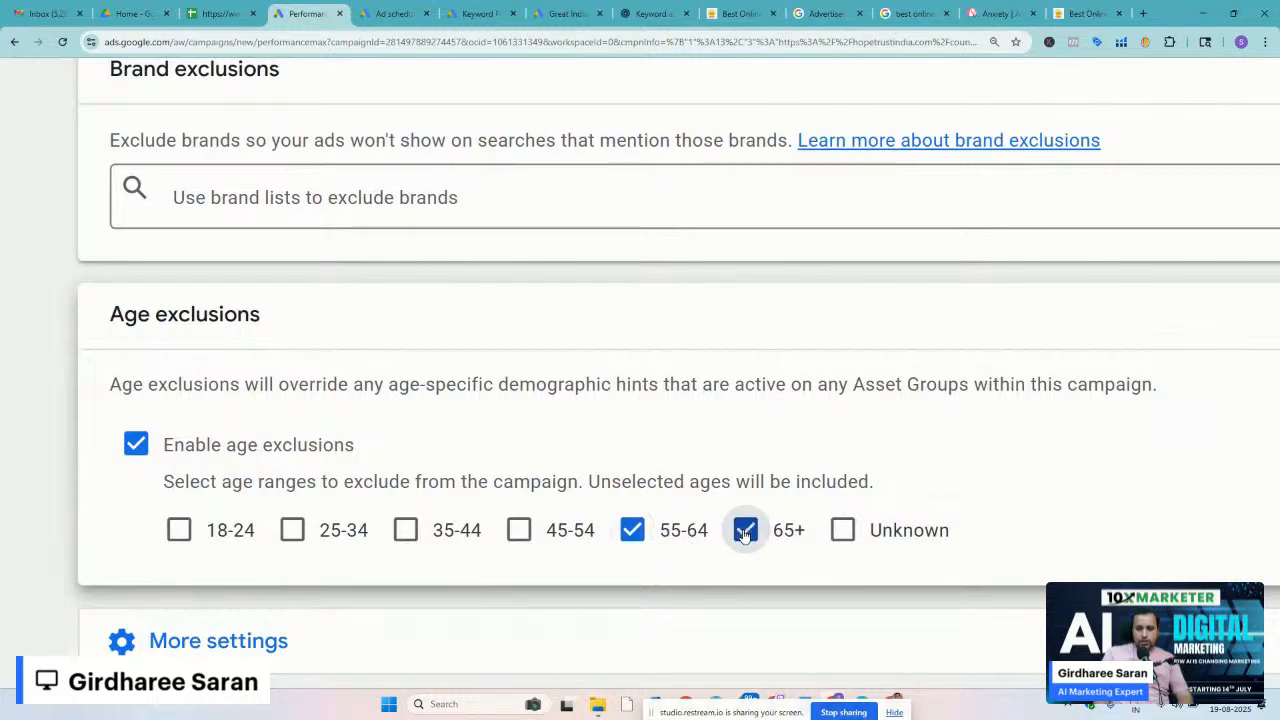
left_click(841, 532)
left_click(841, 532)
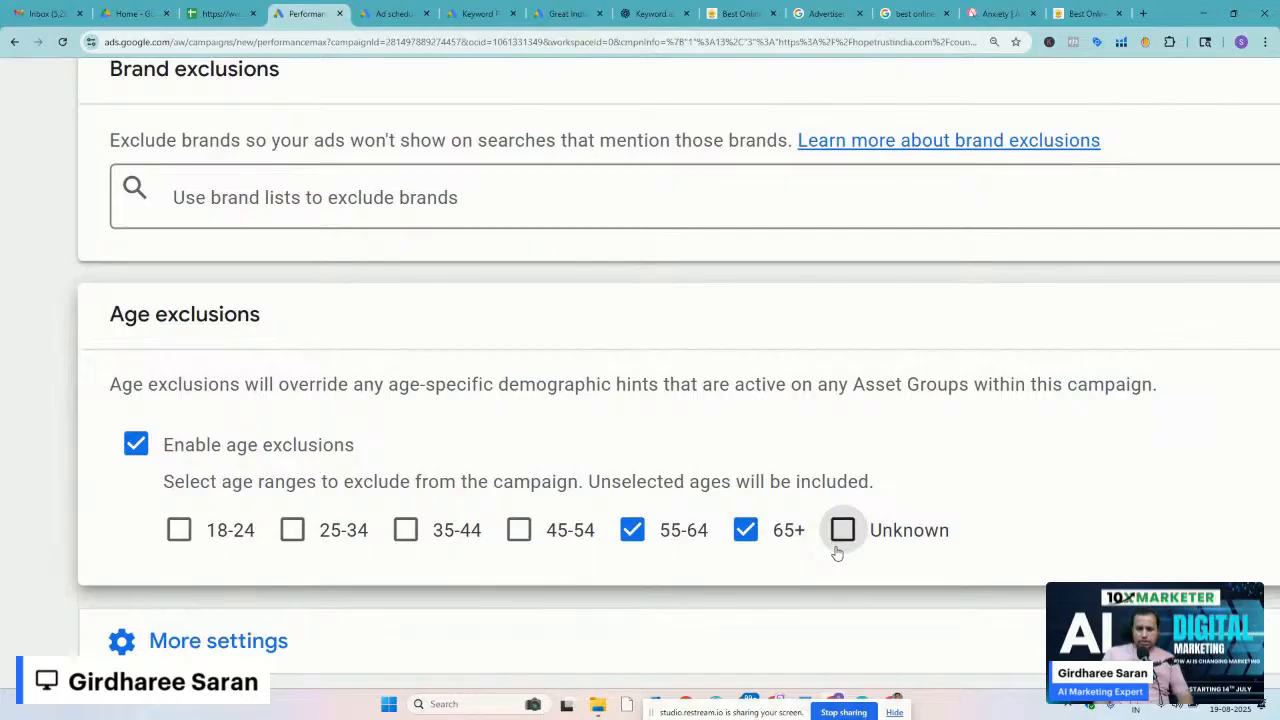
scroll(836, 552, "right", 2)
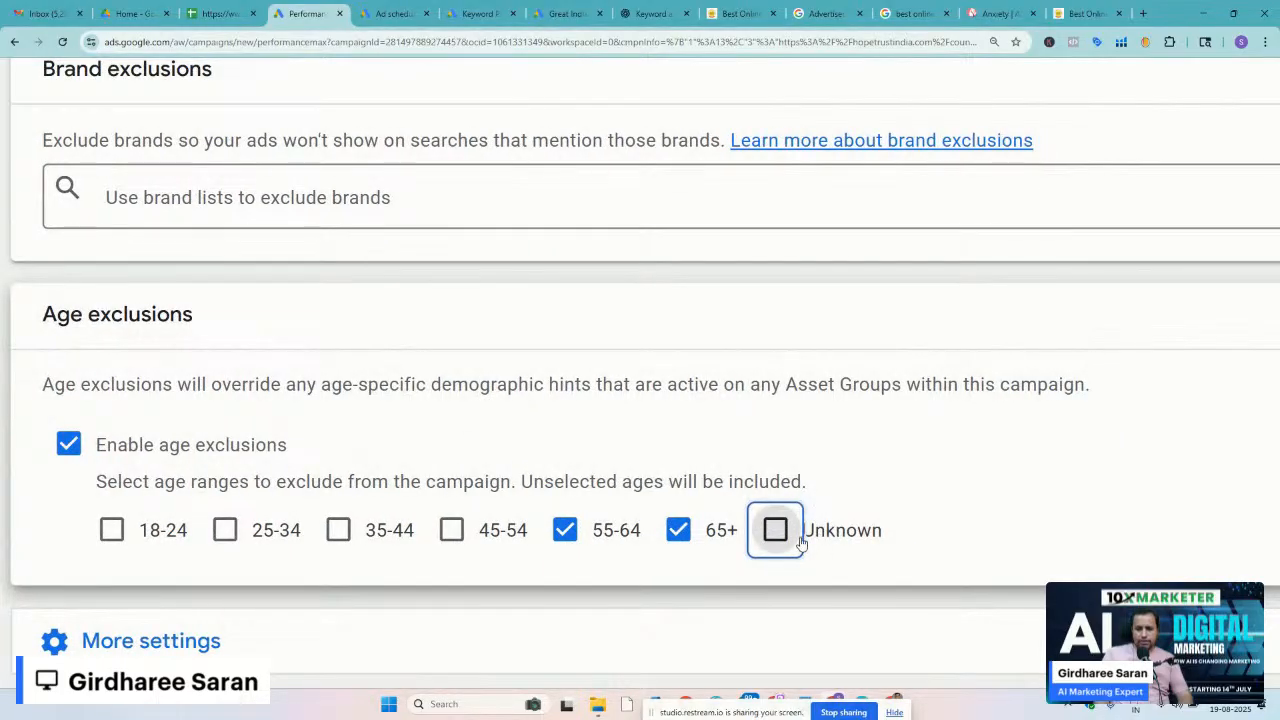
left_click(662, 474)
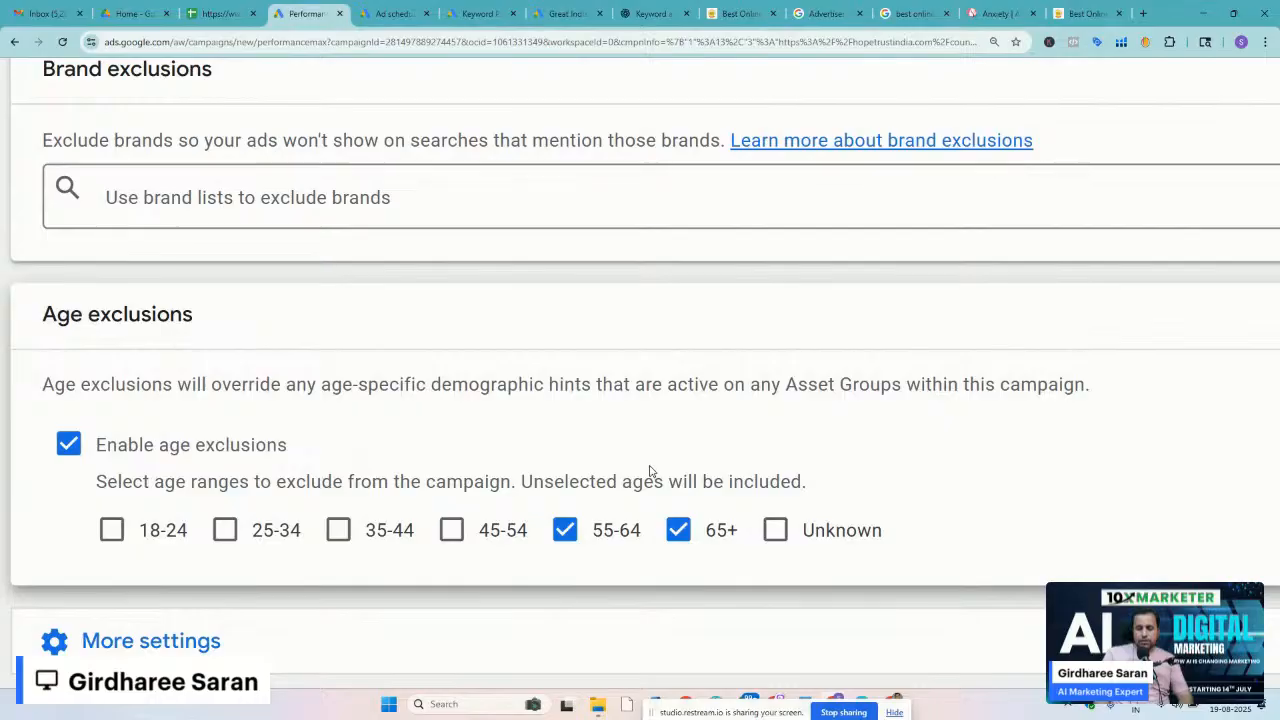
Check the campaign's start and end dates among the additional settings and continue to asset generation
scroll(650, 471, "down", 1)
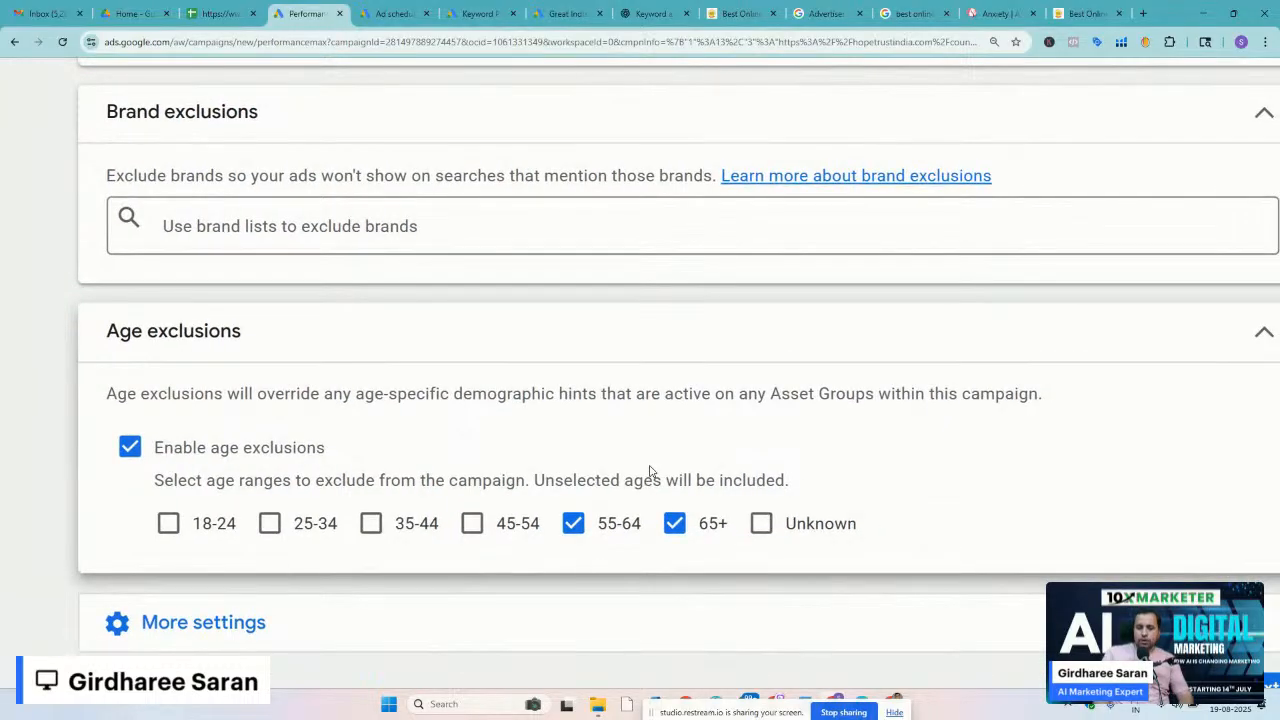
scroll(650, 471, "down", 1)
left_click(231, 590)
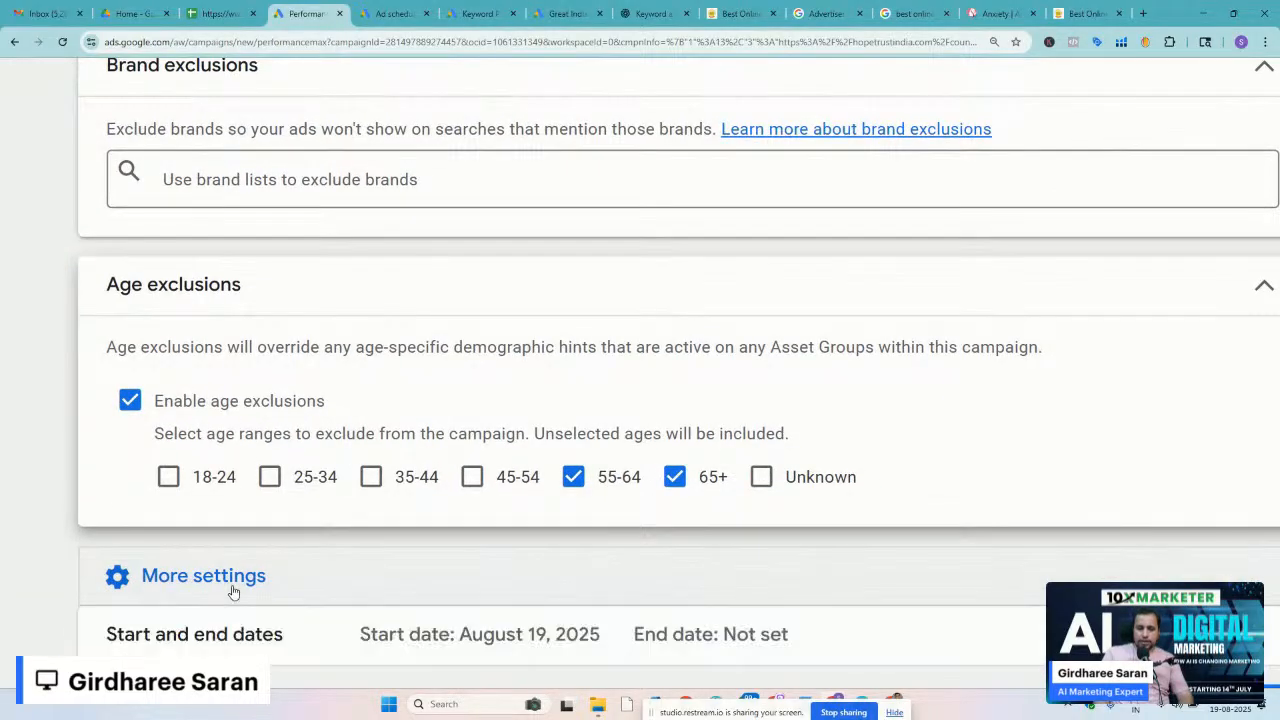
scroll(232, 591, "down", 1)
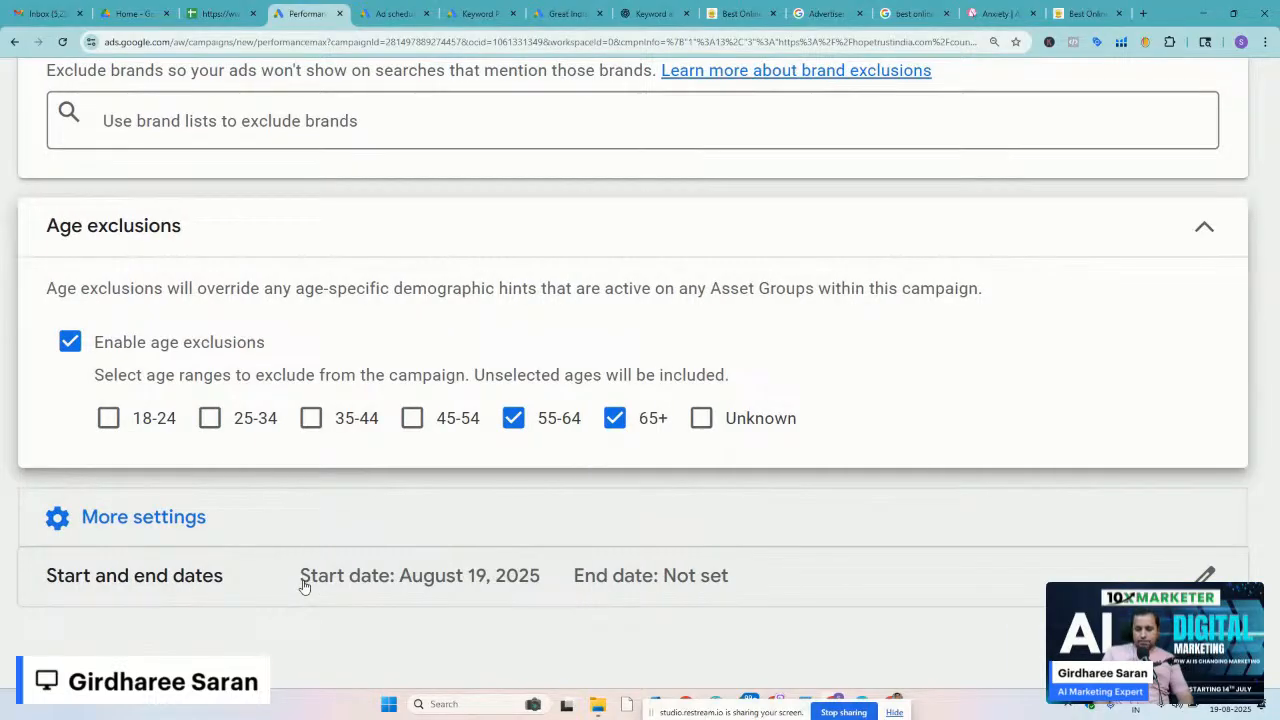
left_click(937, 609)
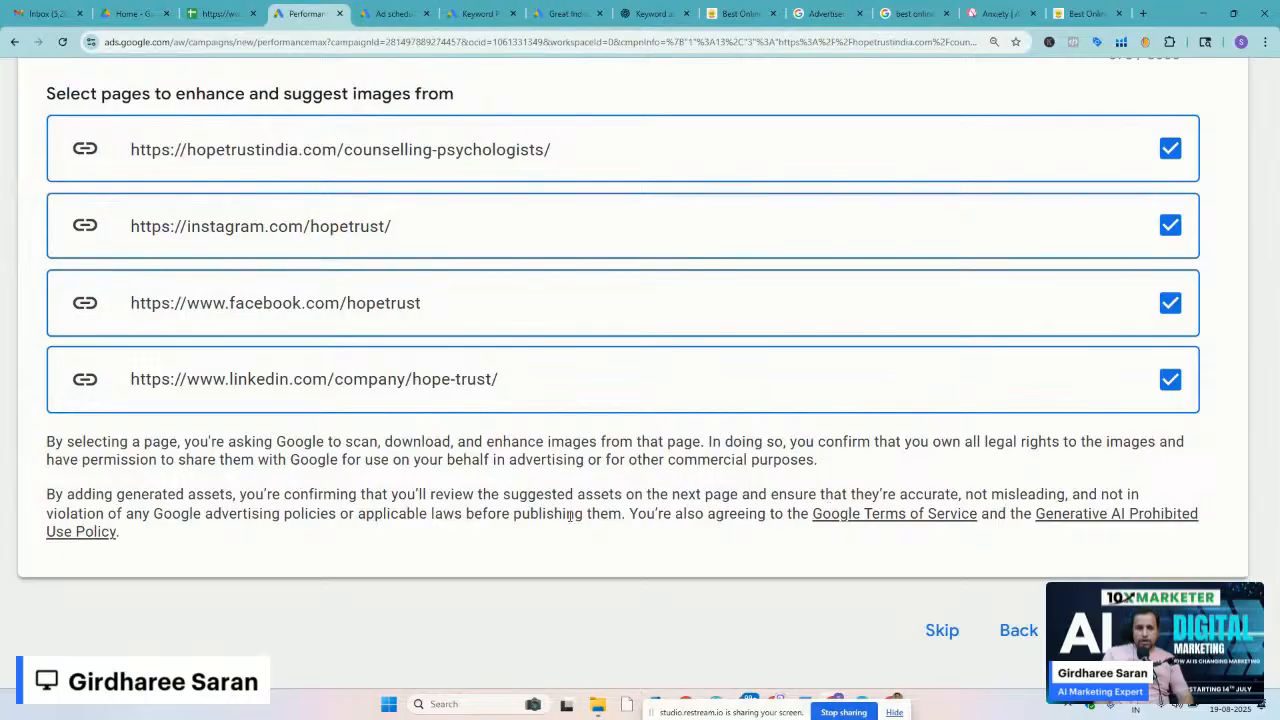
scroll(570, 515, "up", 6)
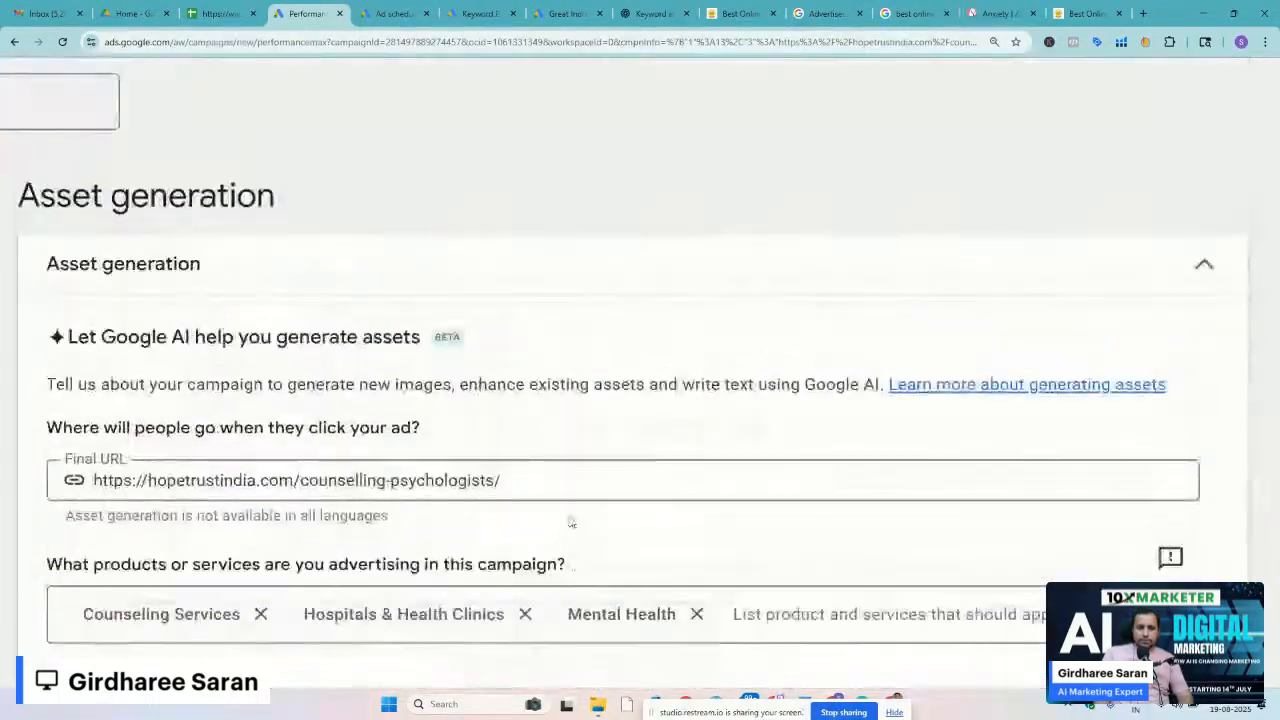
Review the final URL, the advertised products or services and the description of what makes them unique in the asset generation form
scroll(347, 417, "down", 1)
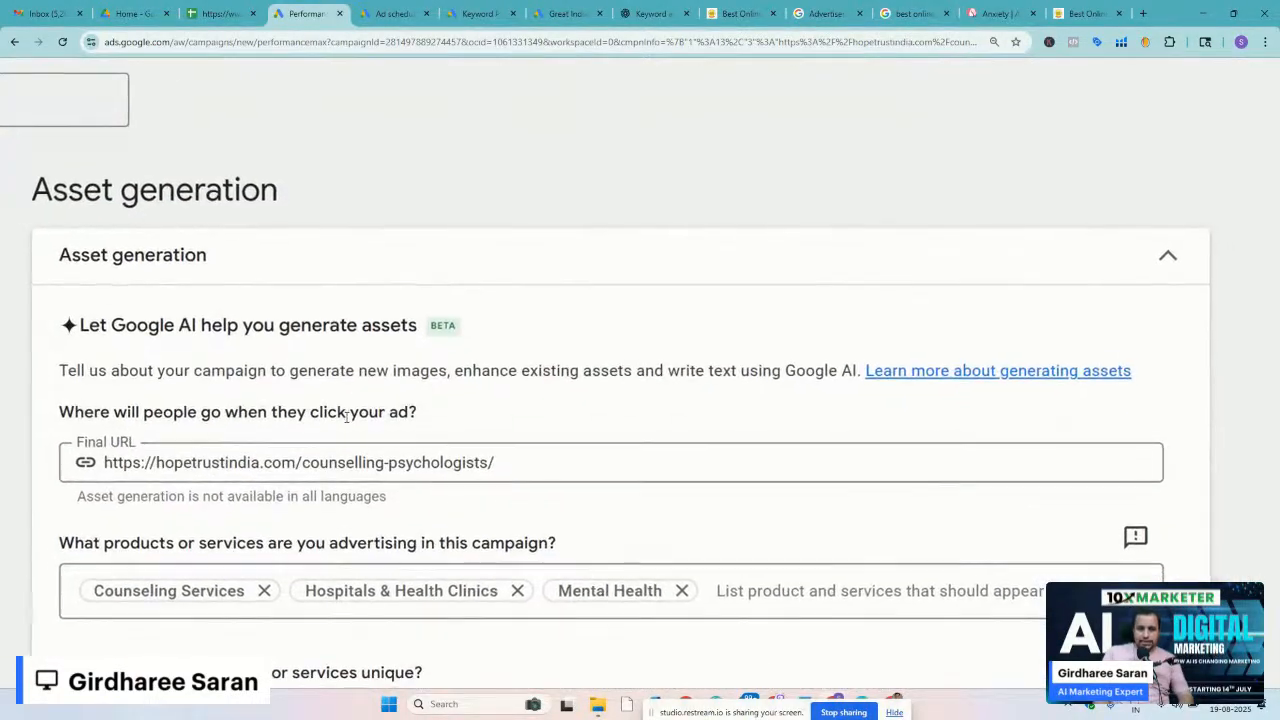
scroll(347, 417, "up", 1)
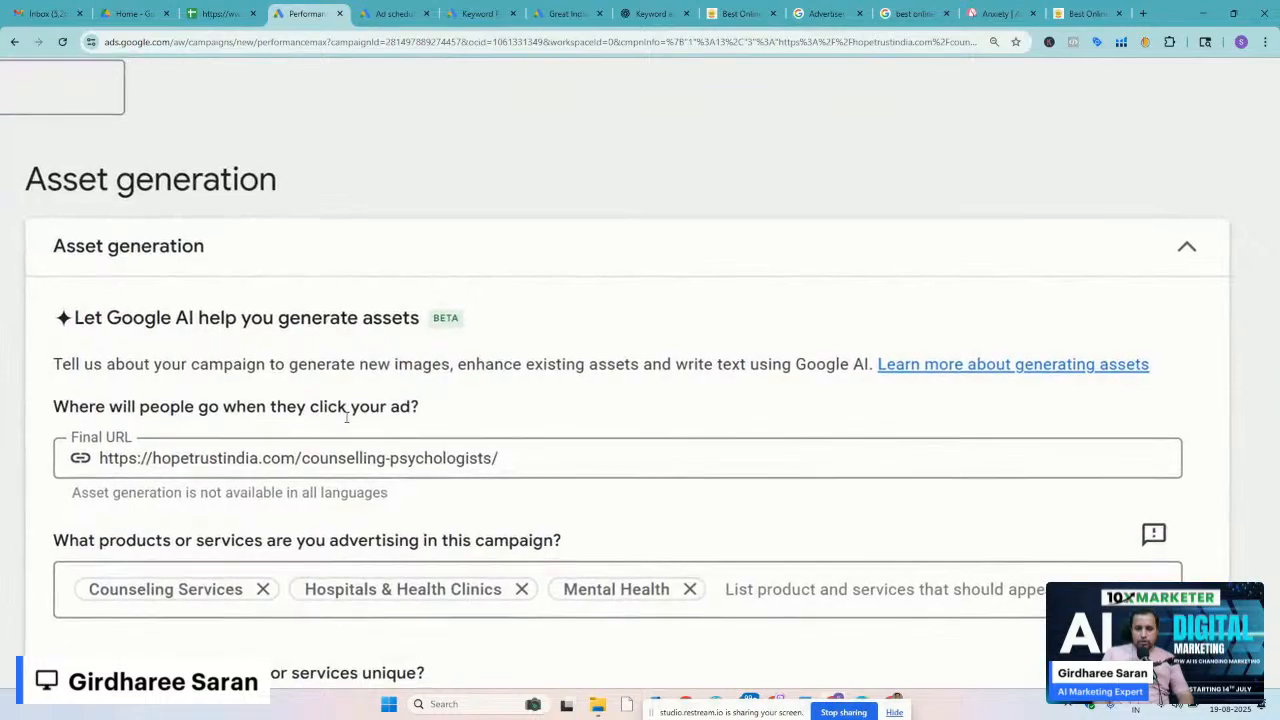
scroll(347, 417, "up", 1)
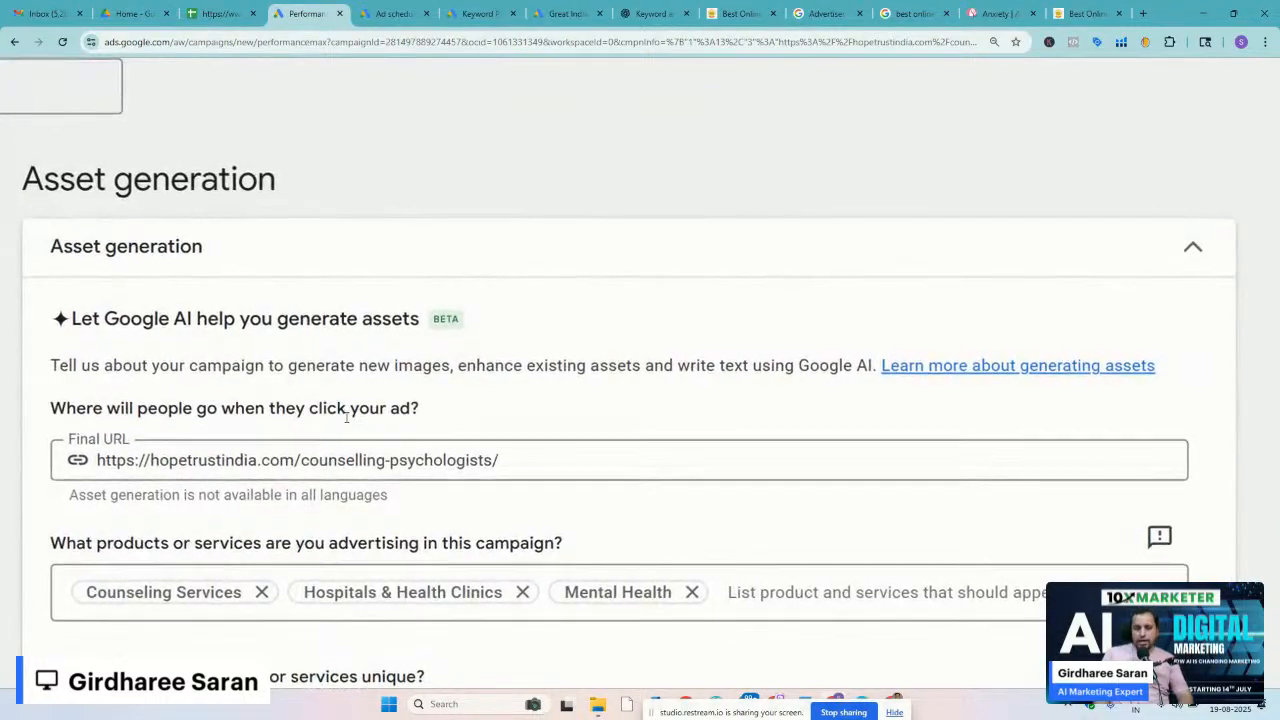
scroll(347, 417, "up", 1)
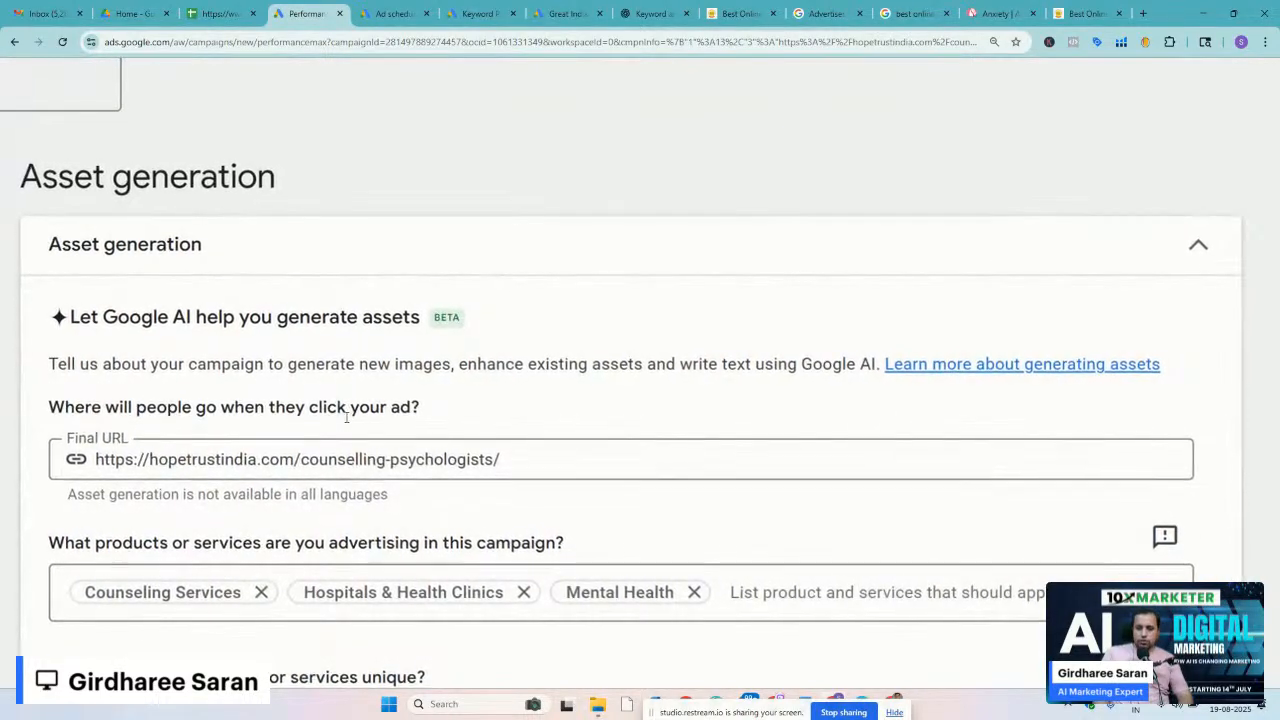
scroll(347, 418, "down", 2)
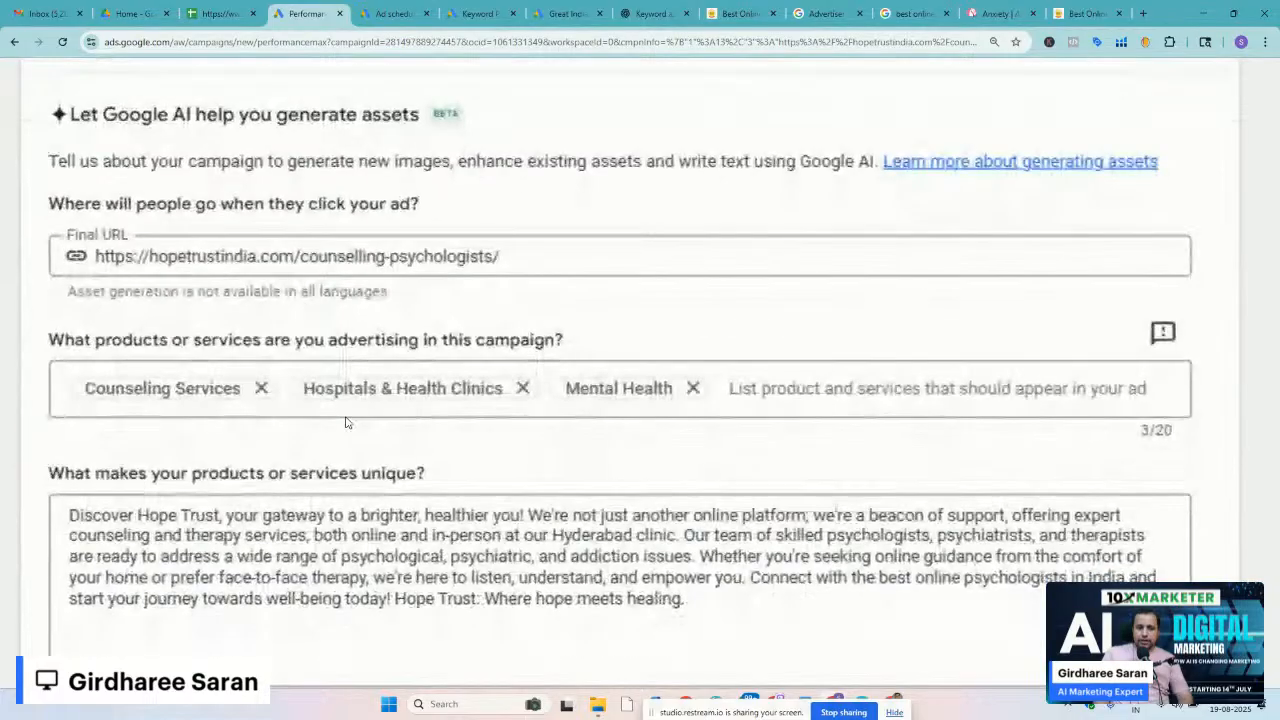
scroll(347, 421, "down", 1)
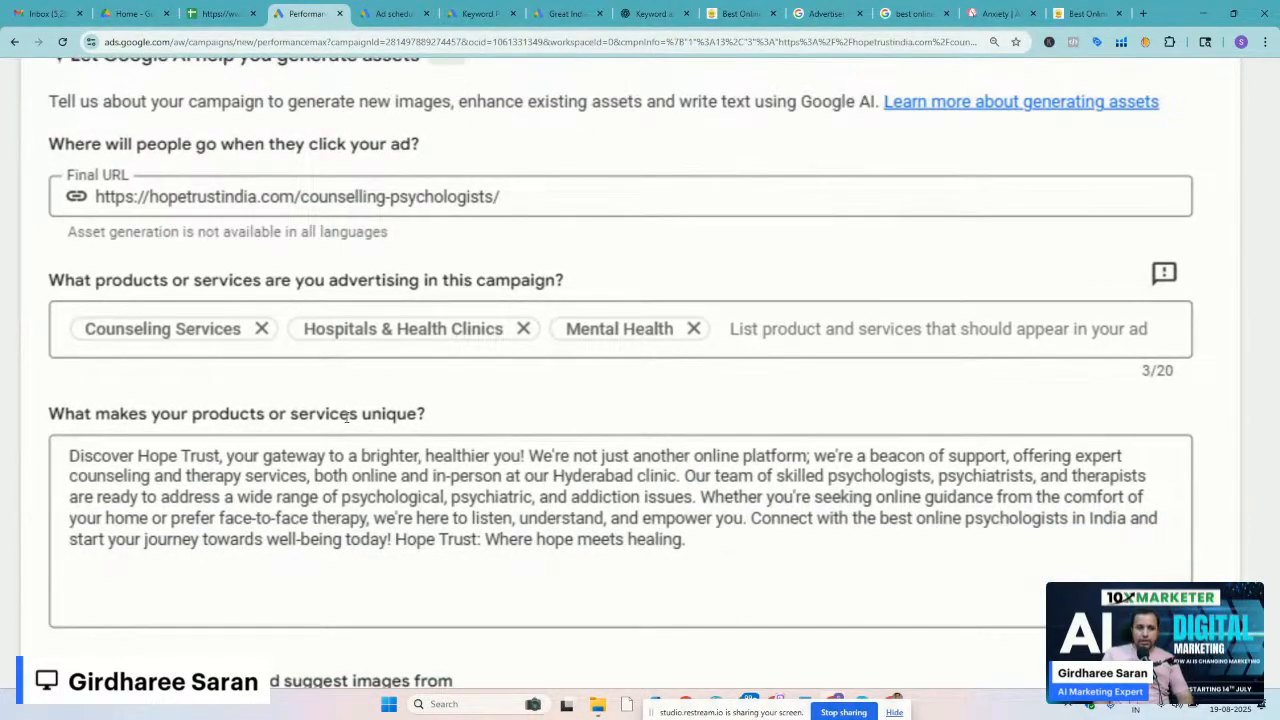
triple_click(463, 284)
left_click(881, 320)
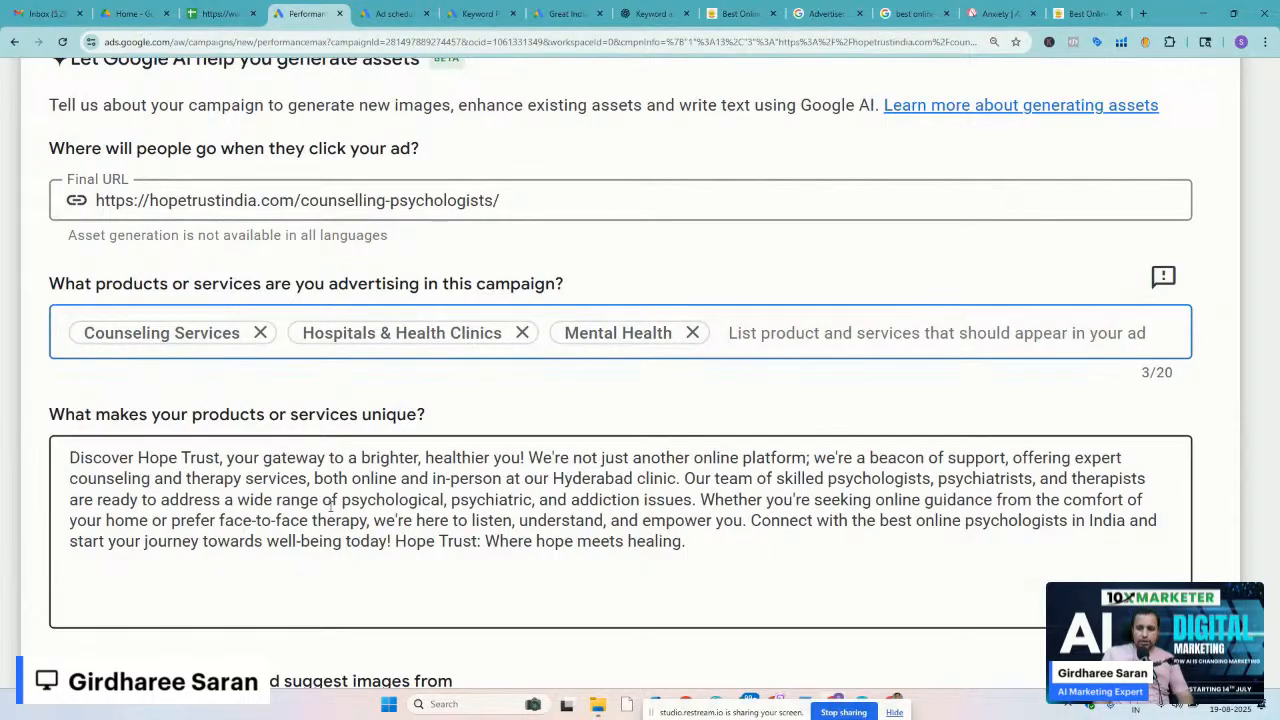
left_click(493, 397)
scroll(491, 400, "down", 1)
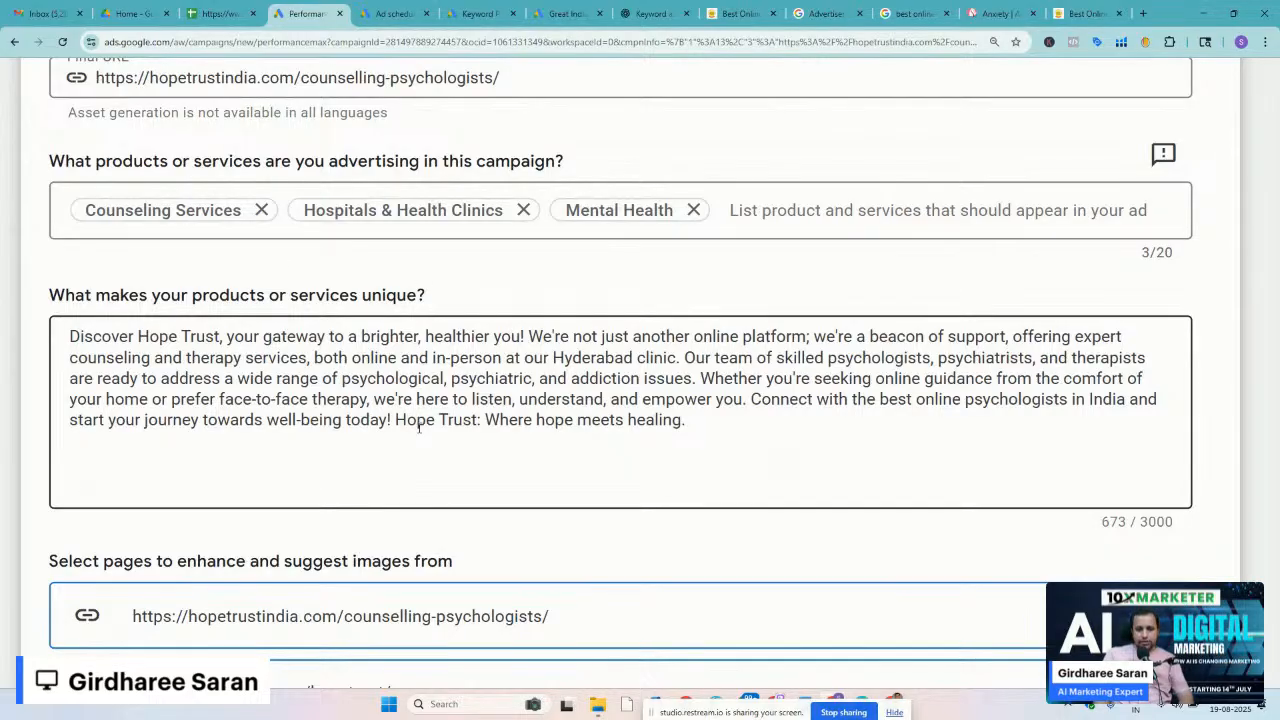
scroll(419, 427, "up", 3)
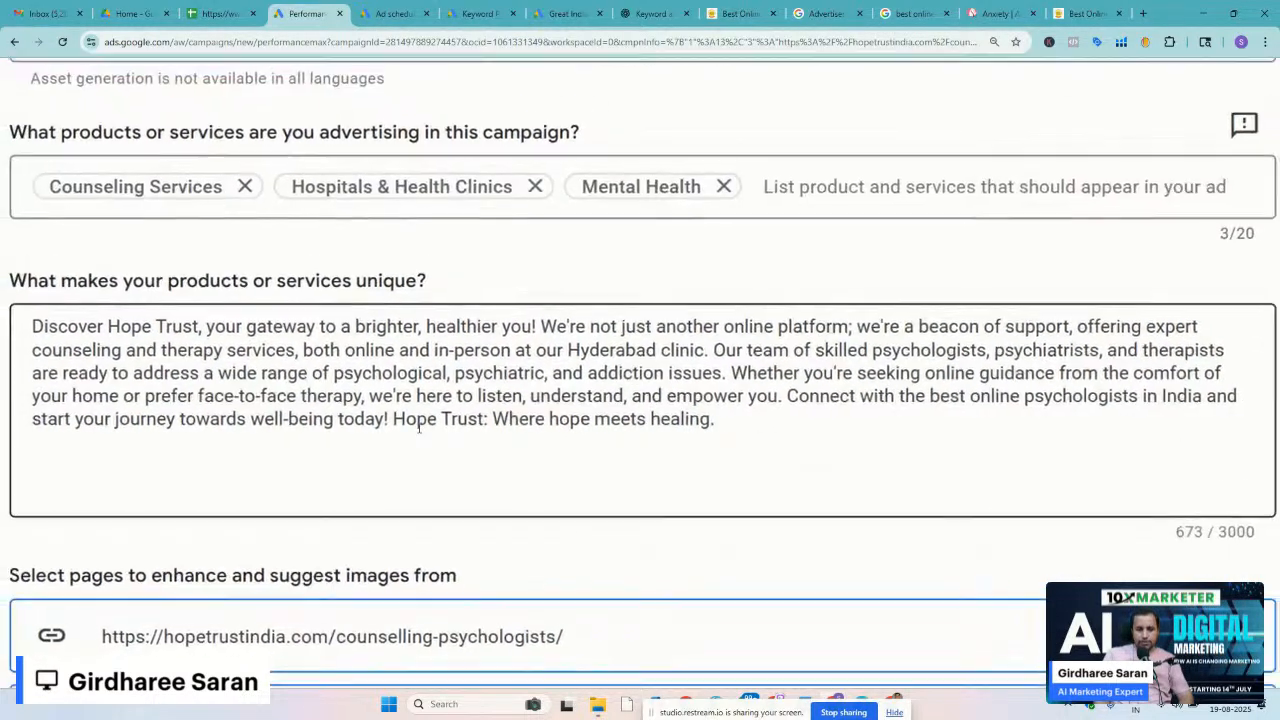
scroll(419, 427, "down", 1)
scroll(417, 423, "down", 3)
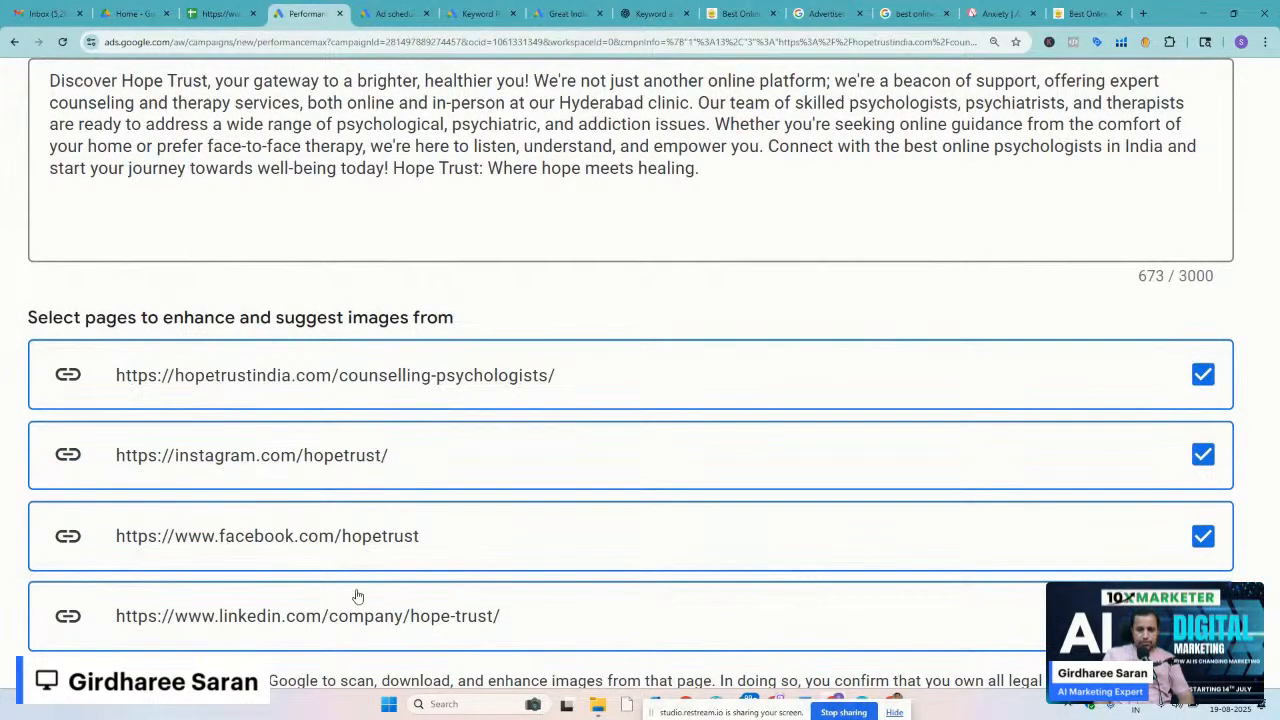
Check the website and social pages selected for image suggestions and generate the campaign assets with Google AI
triple_click(294, 306)
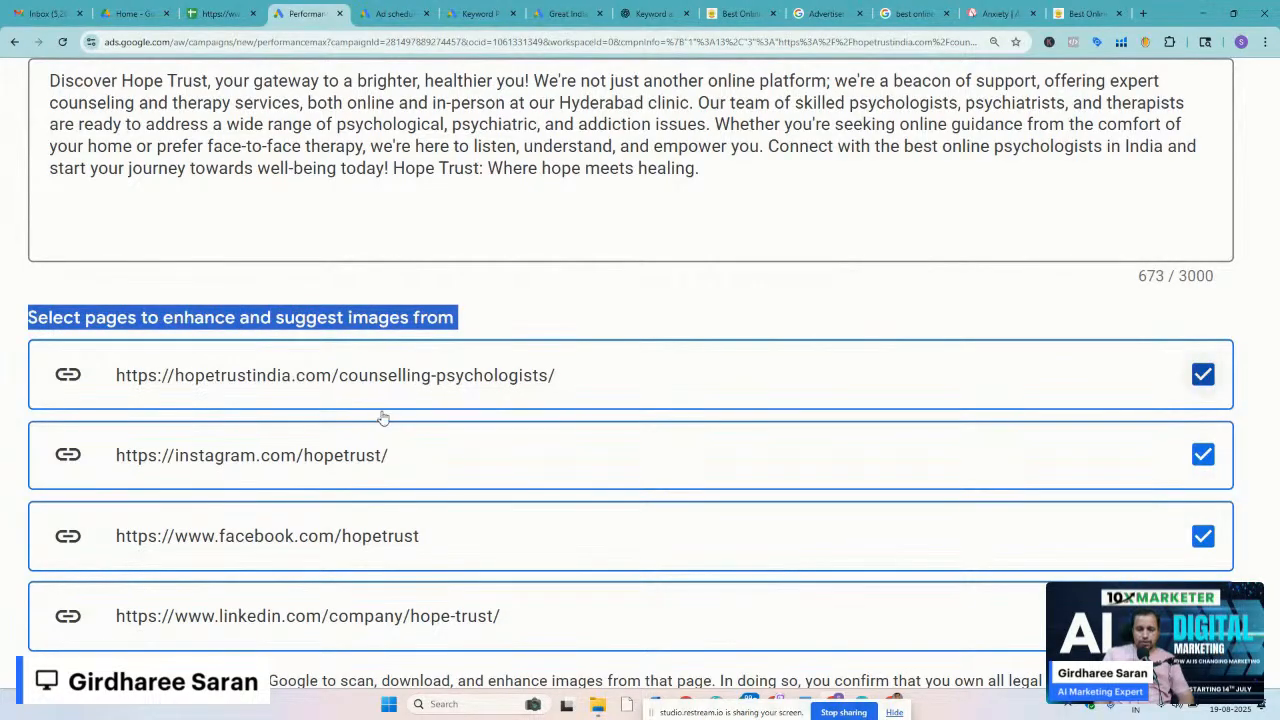
scroll(385, 461, "down", 5)
scroll(385, 461, "down", 1)
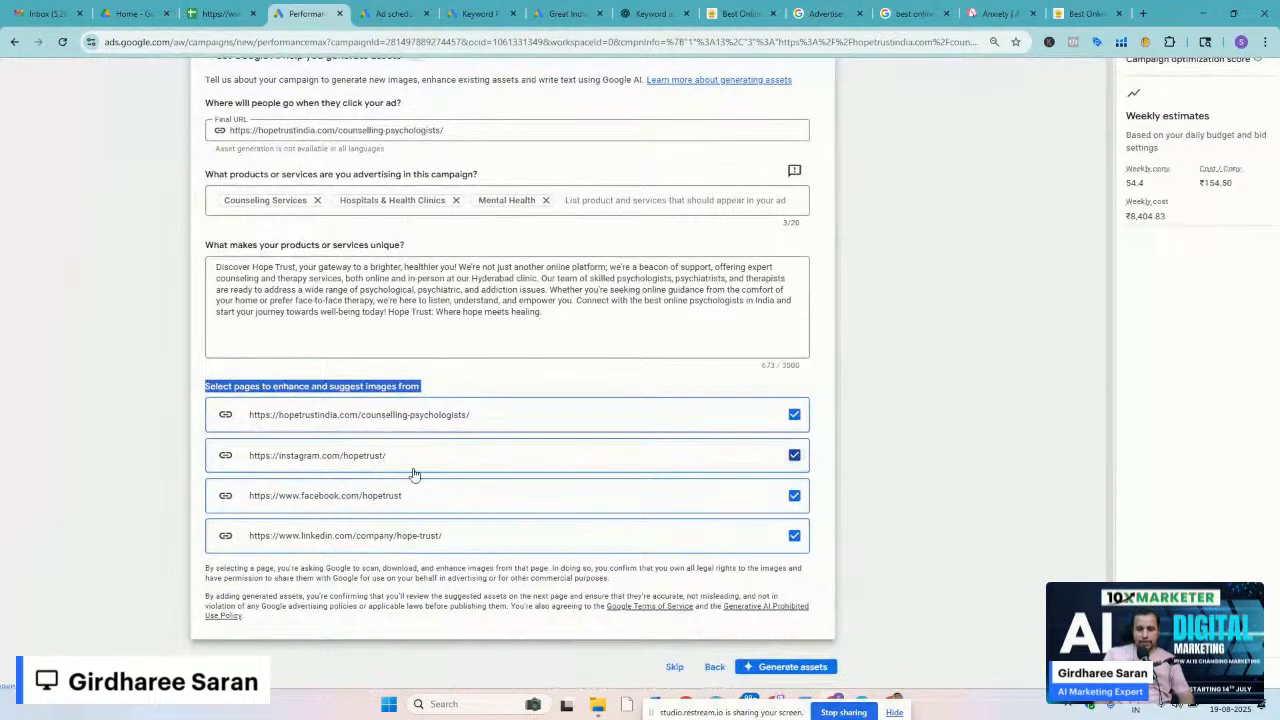
scroll(531, 578, "down", 1)
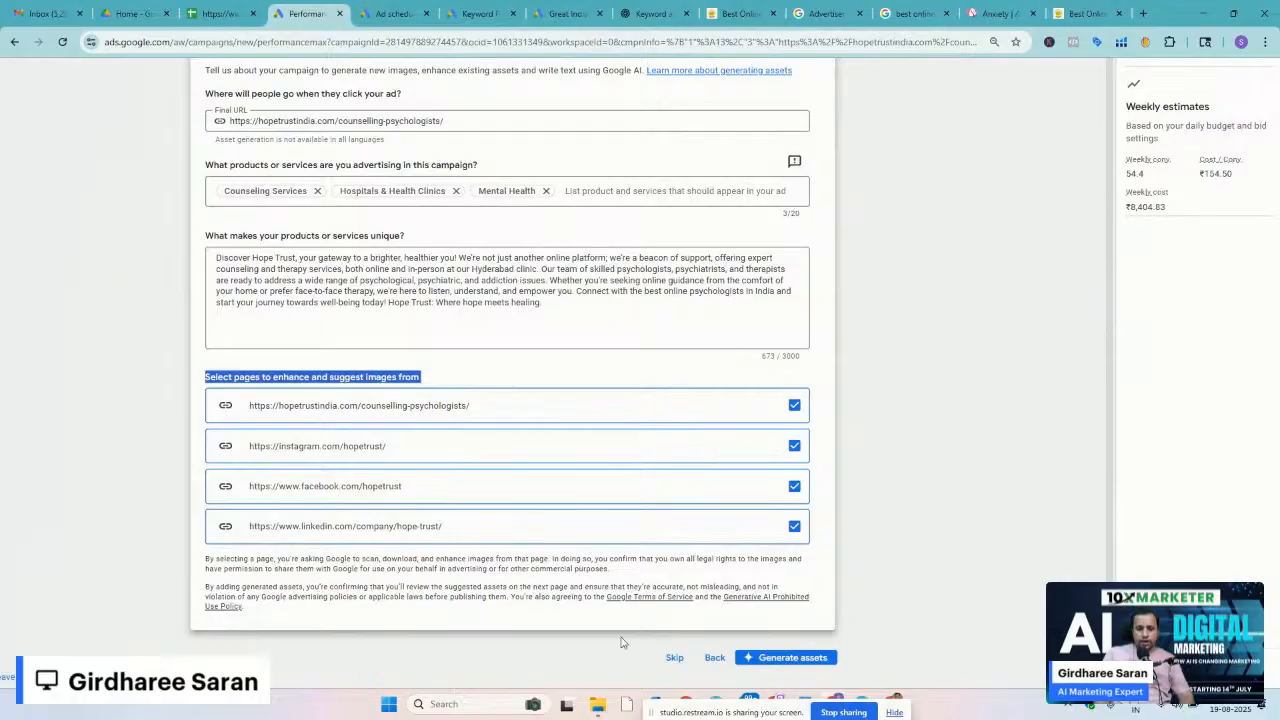
scroll(757, 654, "up", 3)
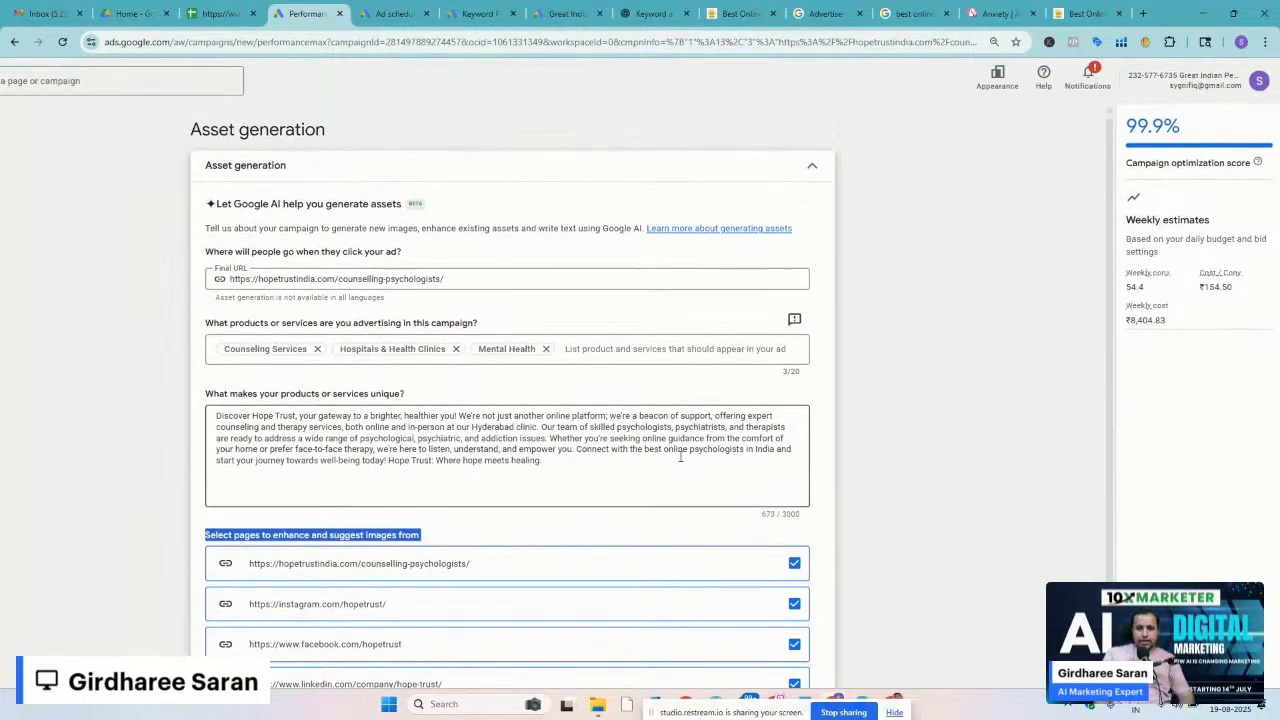
scroll(680, 457, "down", 3)
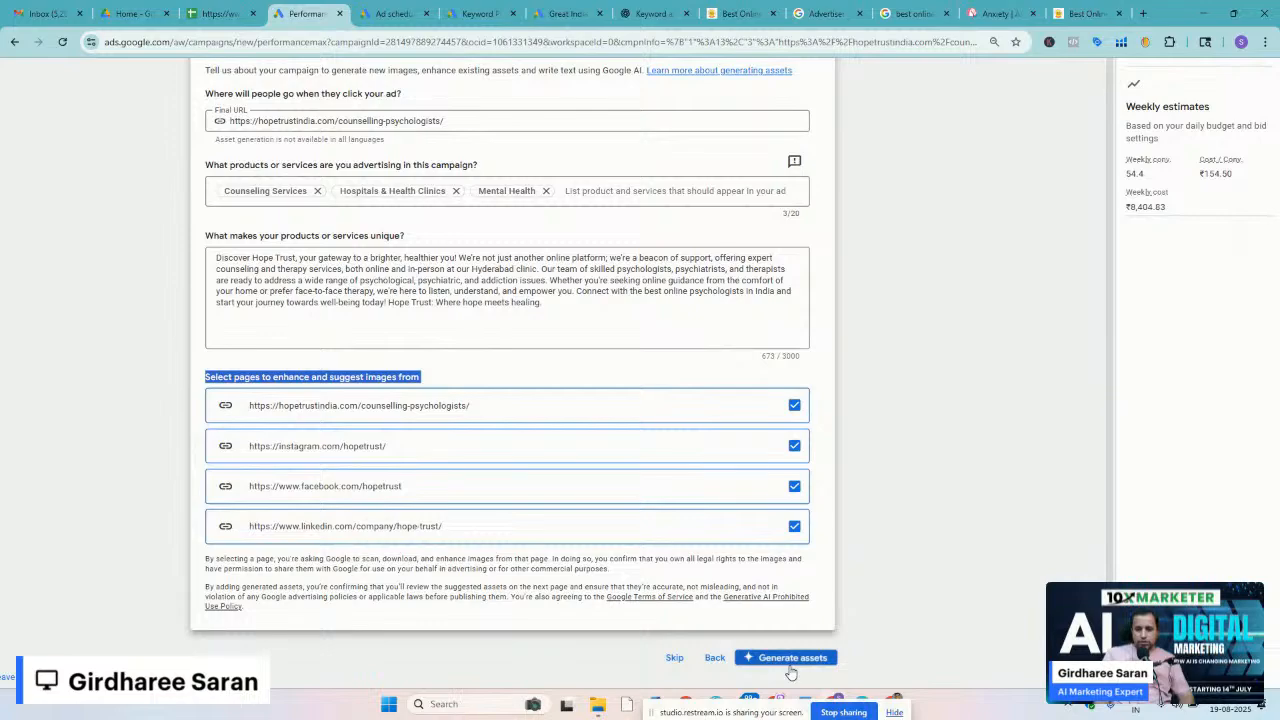
left_click(789, 666)
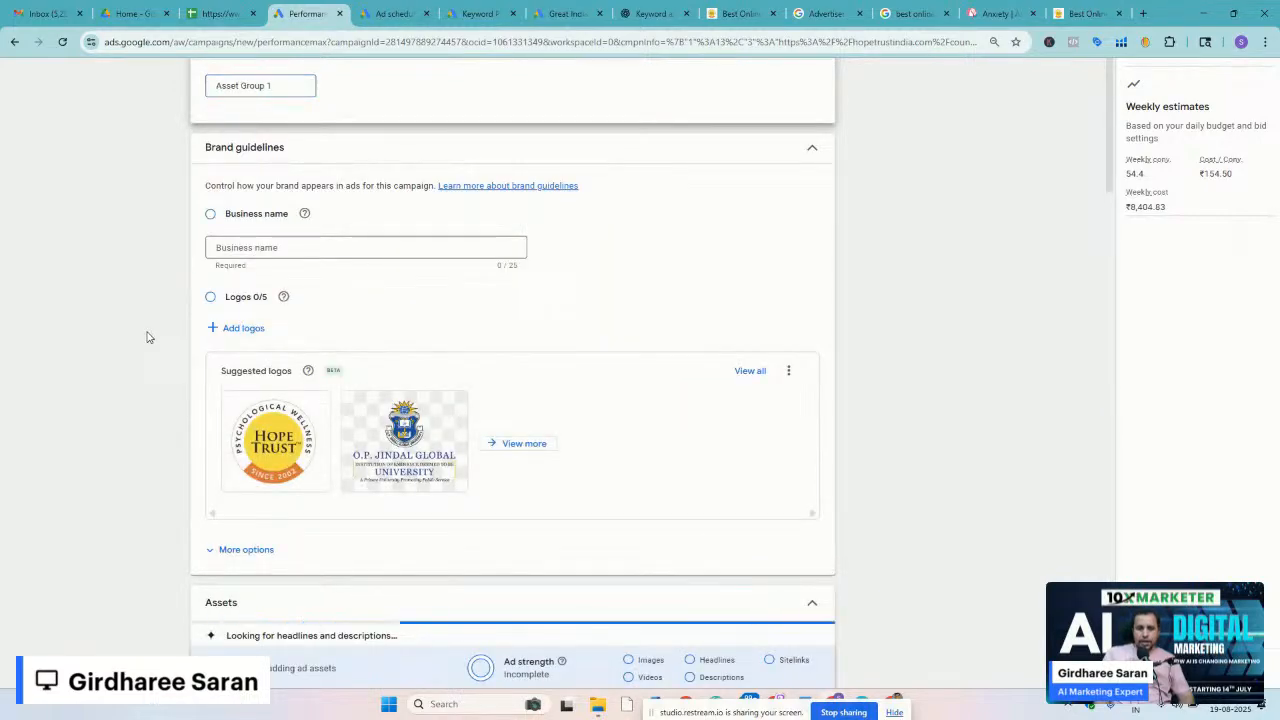
Look through the logo asset library and the upload sources for the asset group's brand guidelines without adding a logo
scroll(149, 337, "up", 1)
scroll(262, 285, "up", 3)
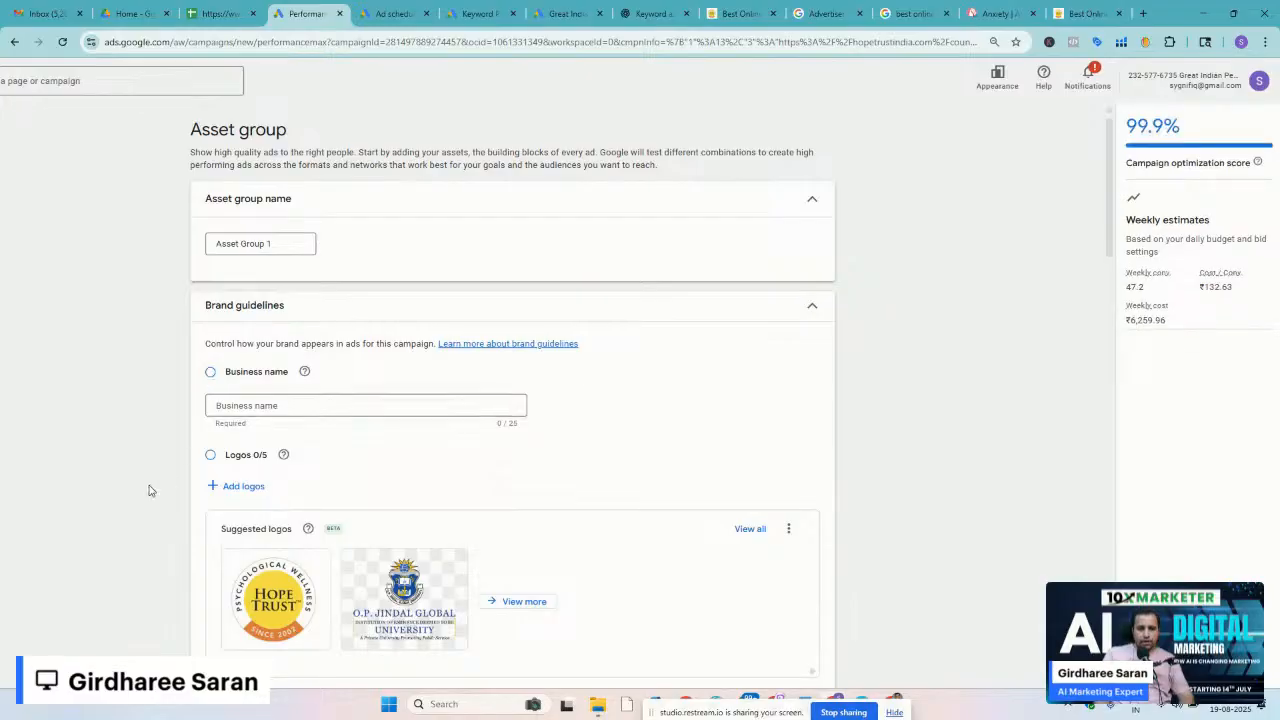
scroll(149, 491, "down", 2)
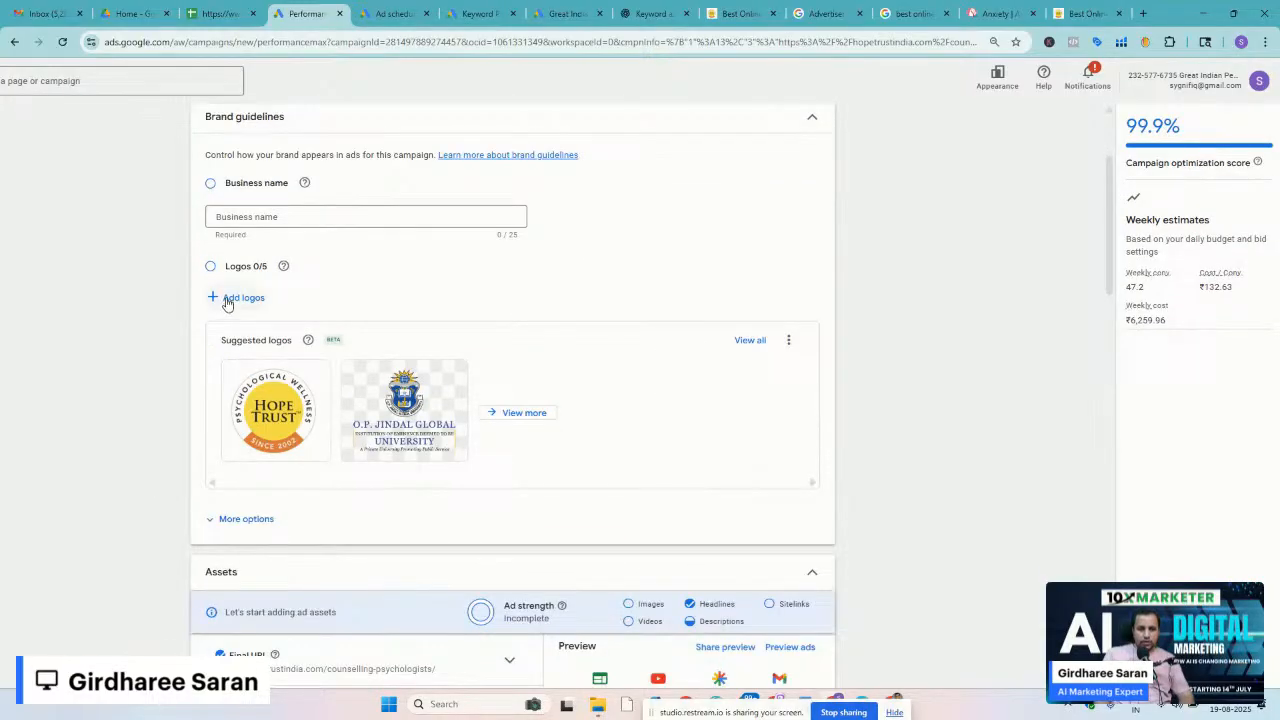
left_click(227, 299)
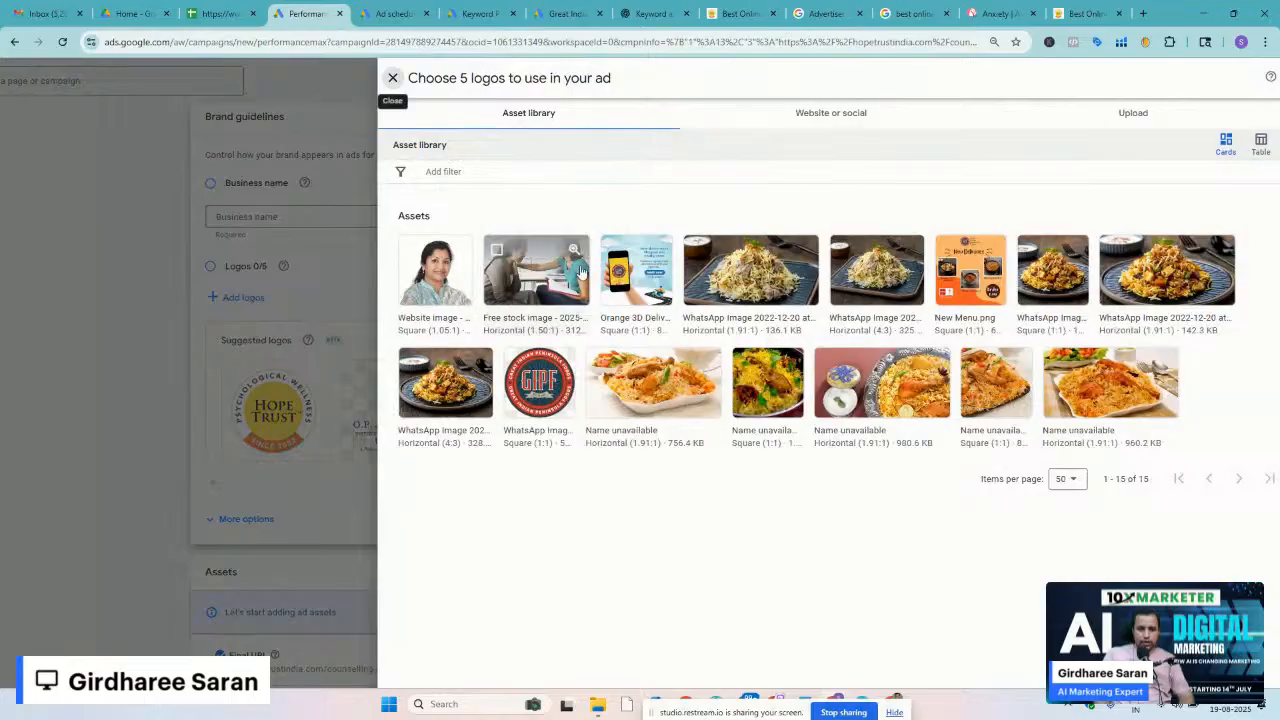
left_click(1133, 114)
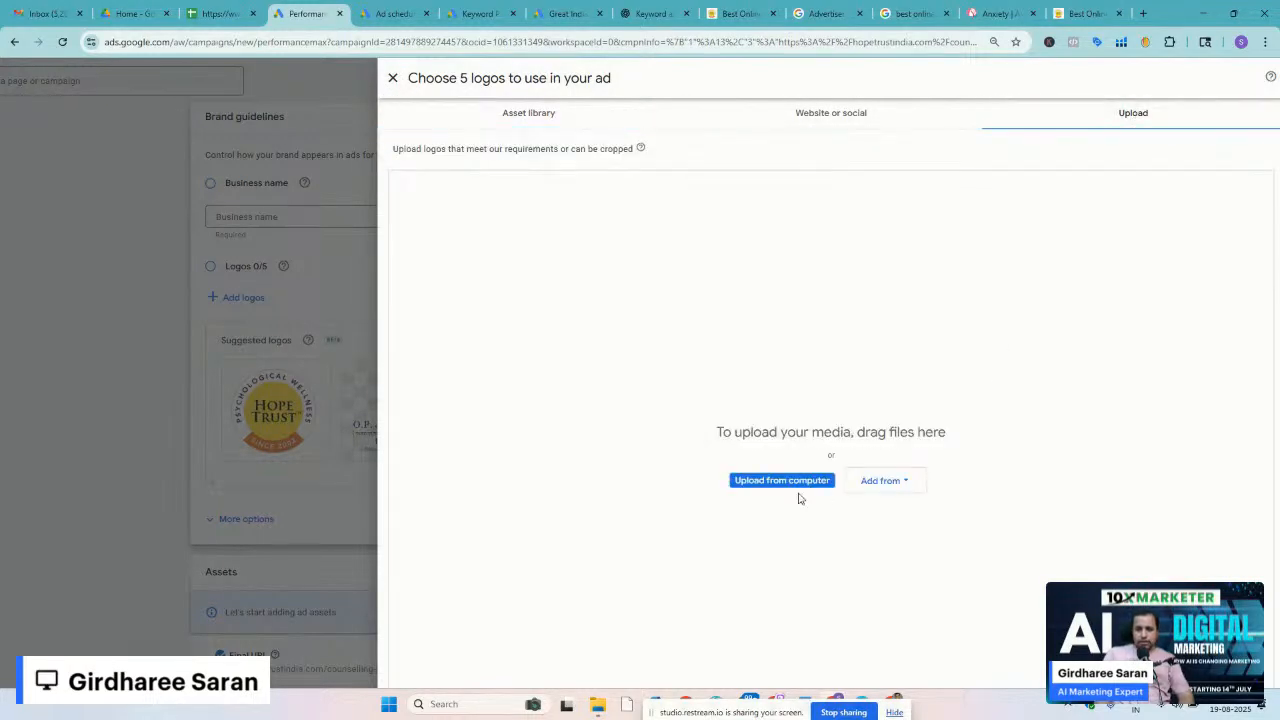
left_click(897, 490)
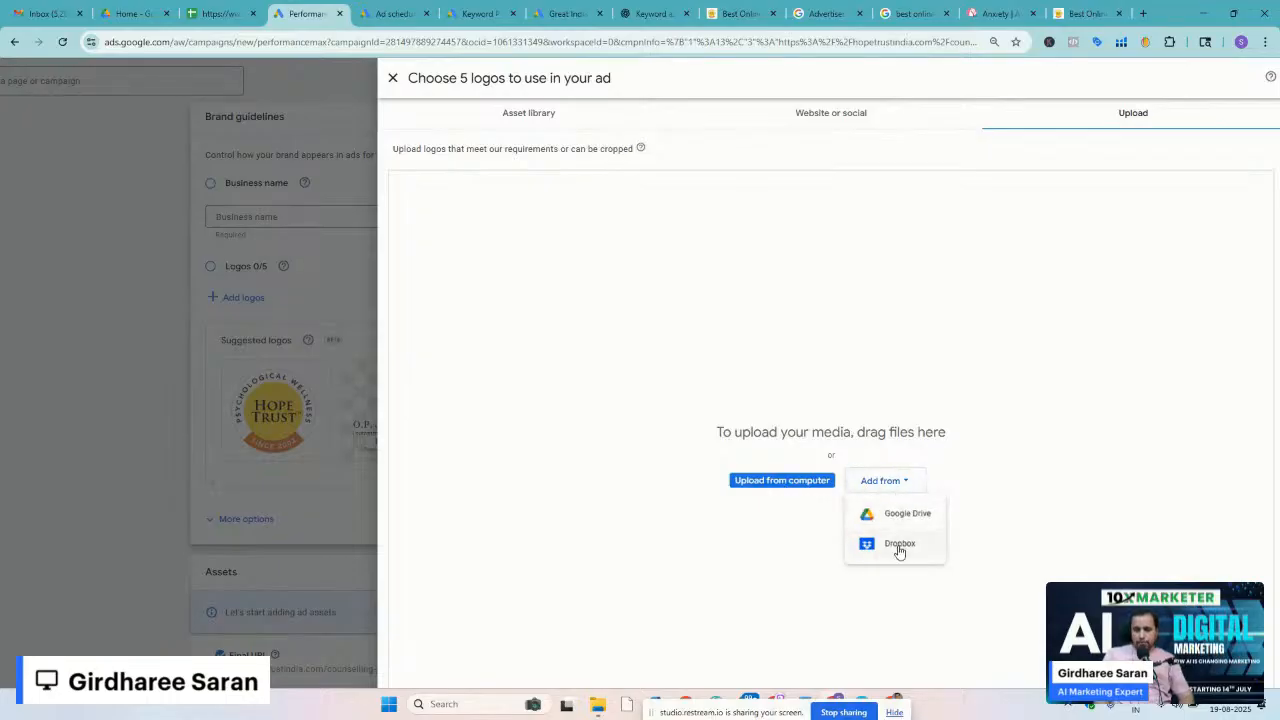
left_click(591, 404)
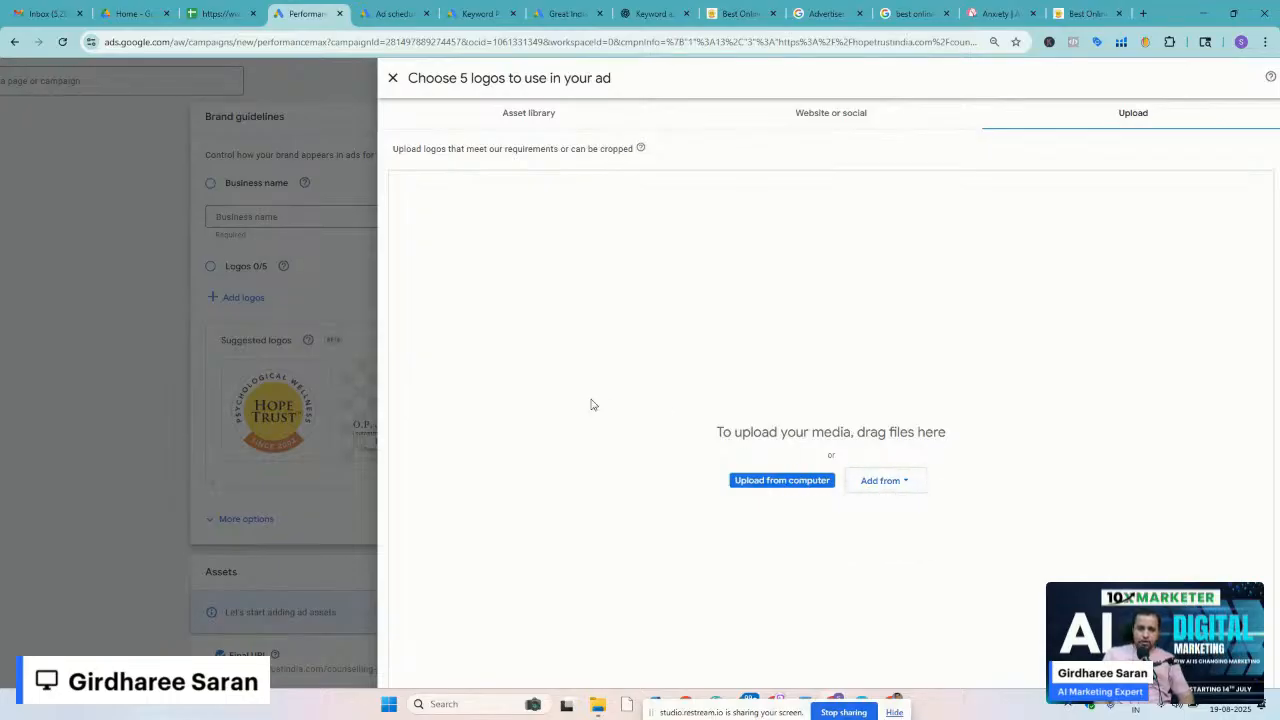
left_click(392, 78)
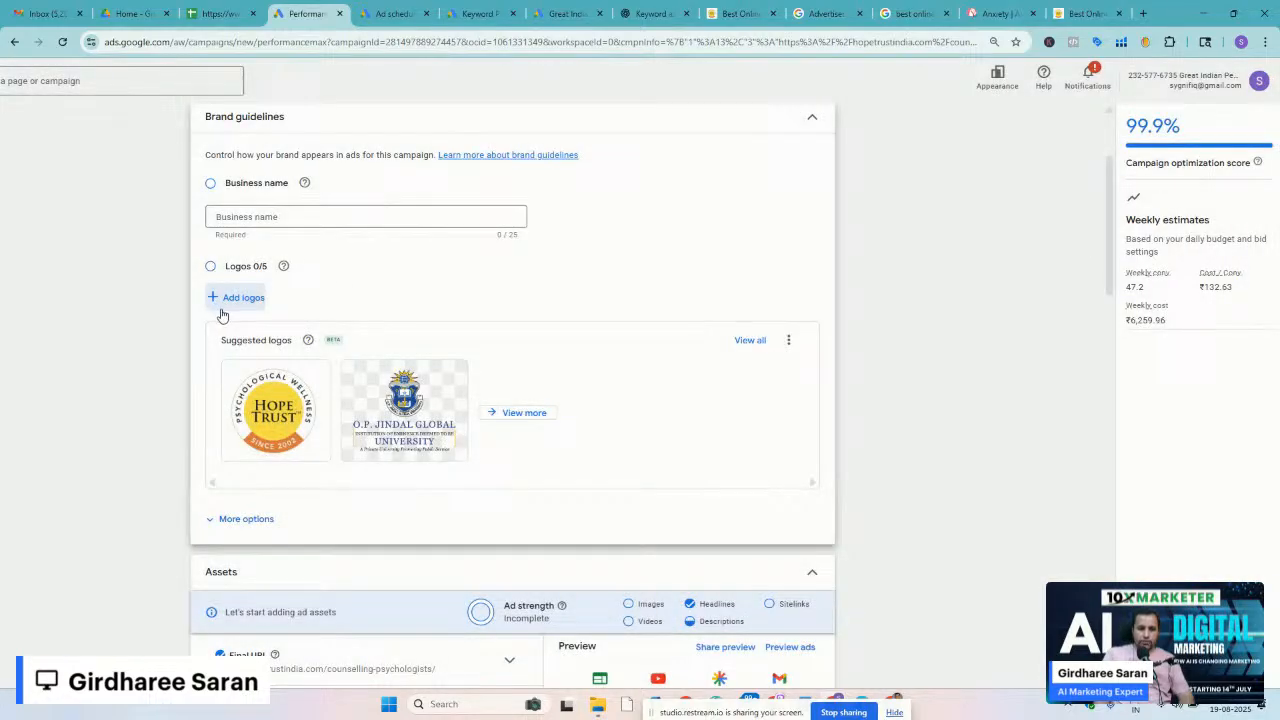
Expand the additional brand guideline options and look through the custom color explanation and font choices, keeping Any font
key("Down")
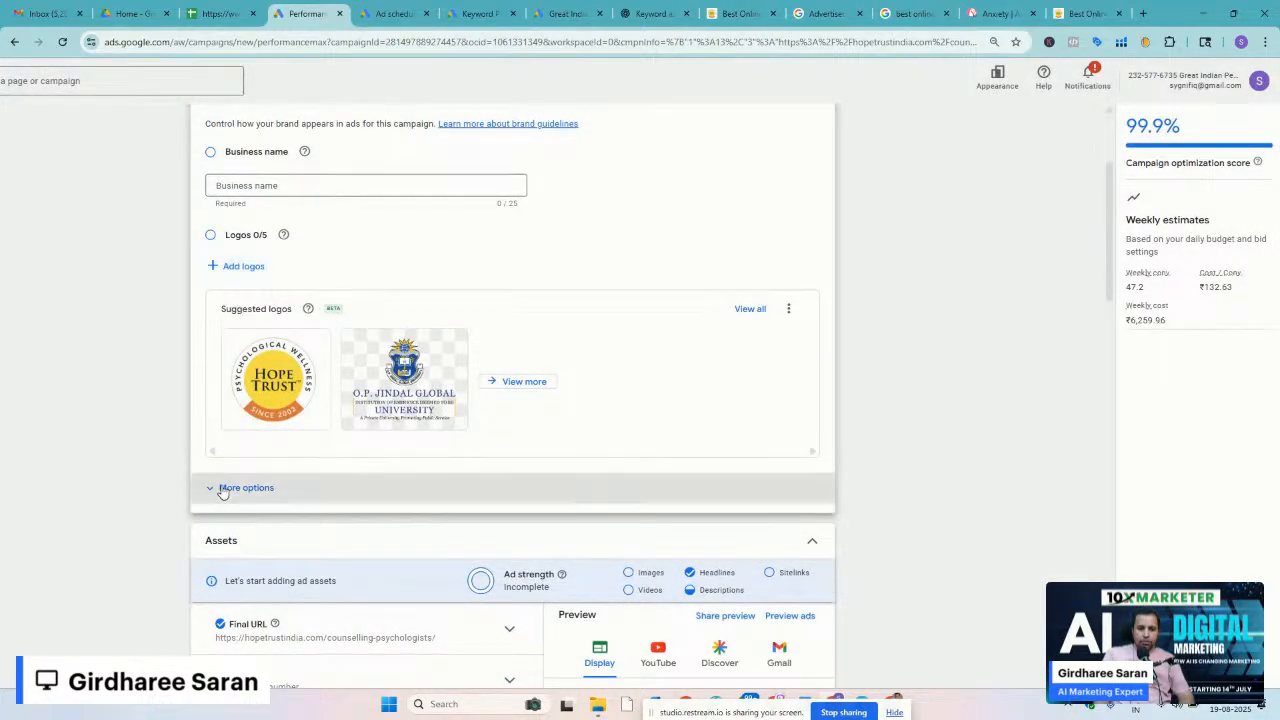
left_click(220, 488)
scroll(113, 574, "down", 1)
scroll(113, 574, "down", 2)
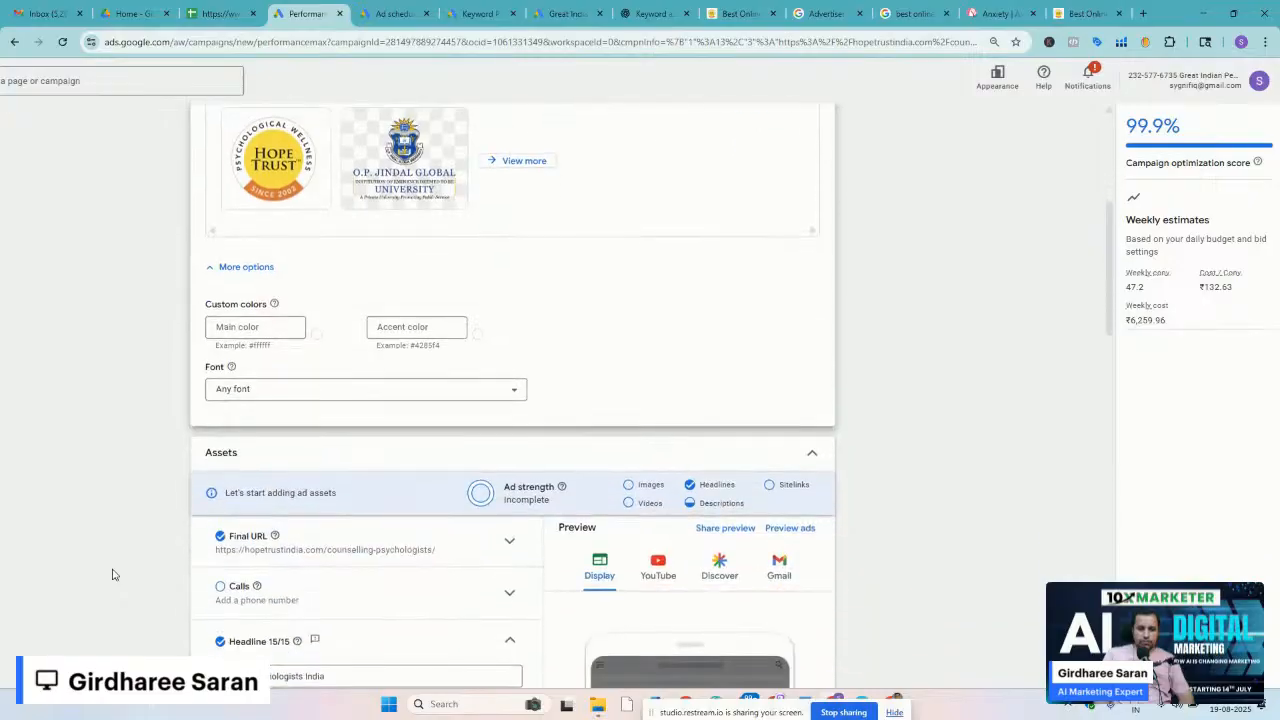
left_click(287, 399)
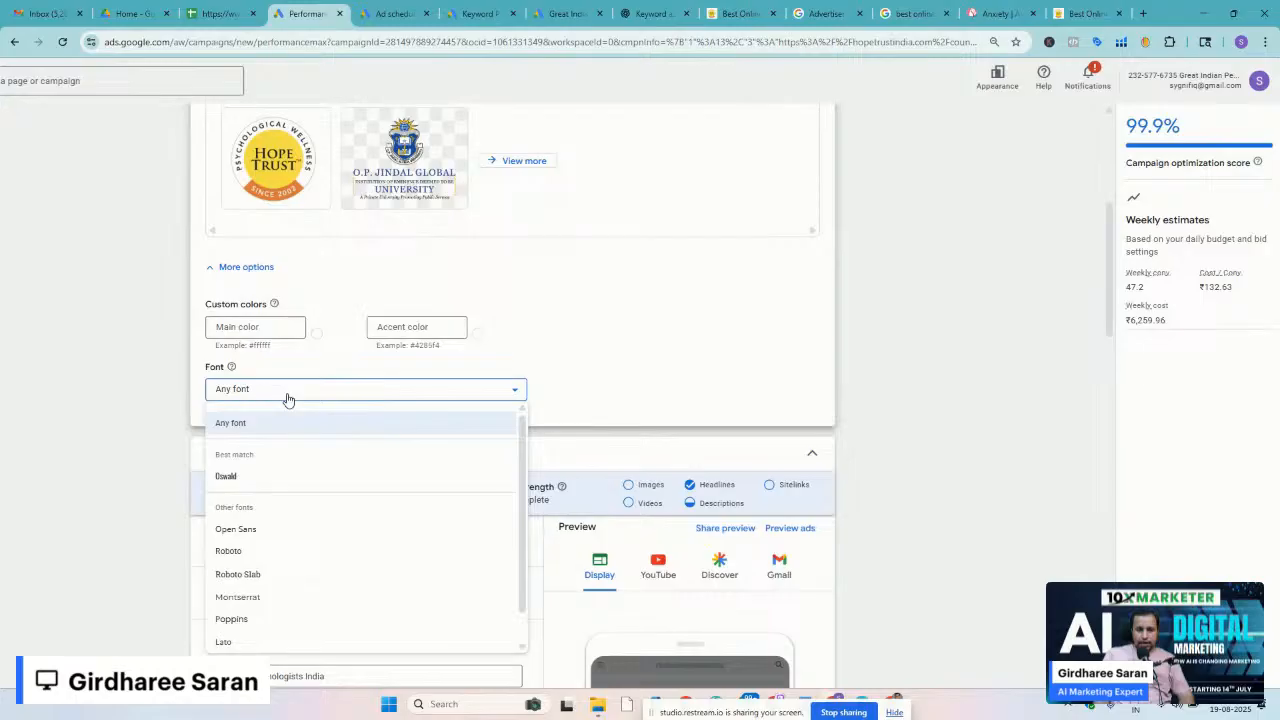
left_click(287, 399)
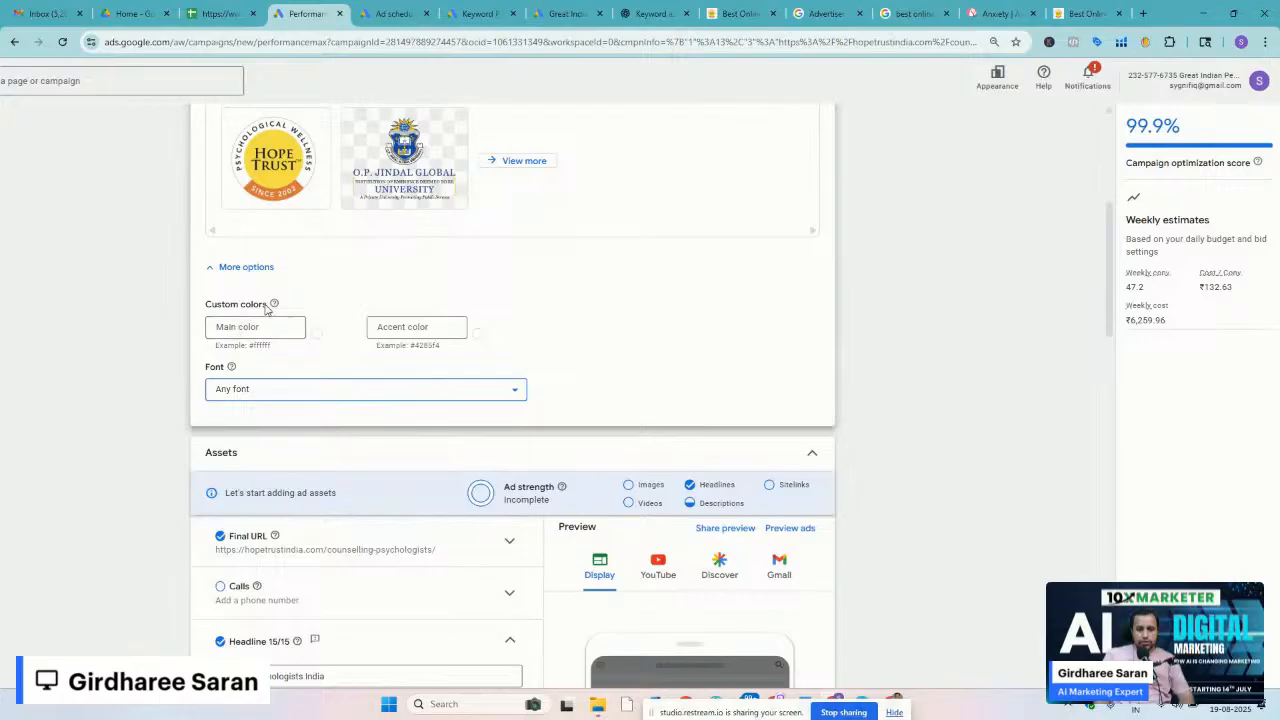
mouse_move(274, 306)
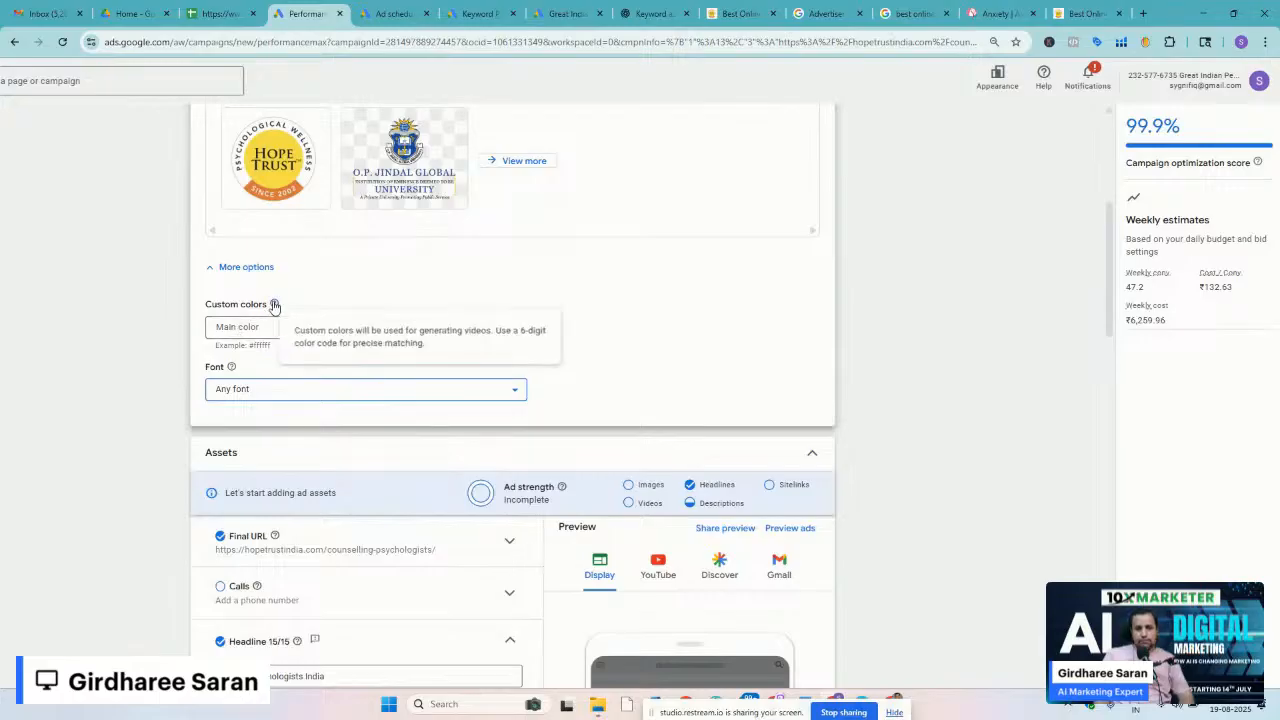
left_click(250, 393)
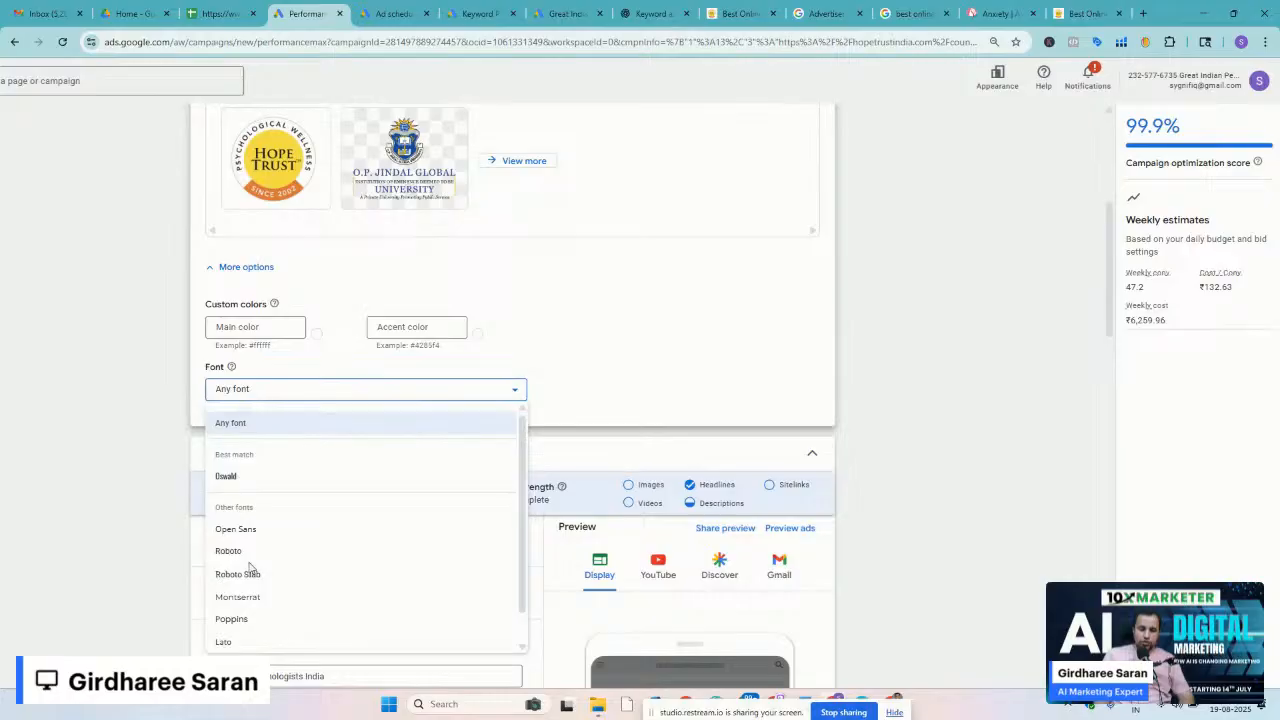
left_click(147, 584)
Examine the ad strength and ad preview formats in the assets section, and load all the AI-generated headlines
scroll(147, 584, "down", 5)
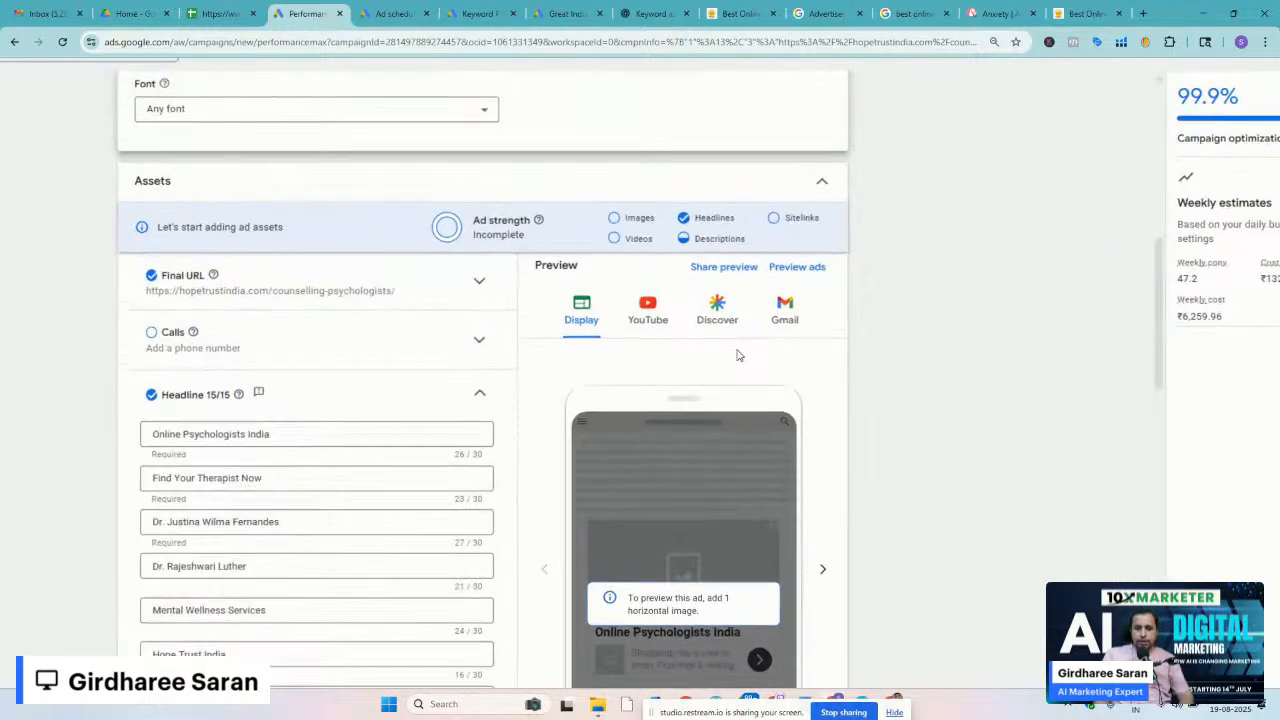
scroll(737, 354, "up", 6)
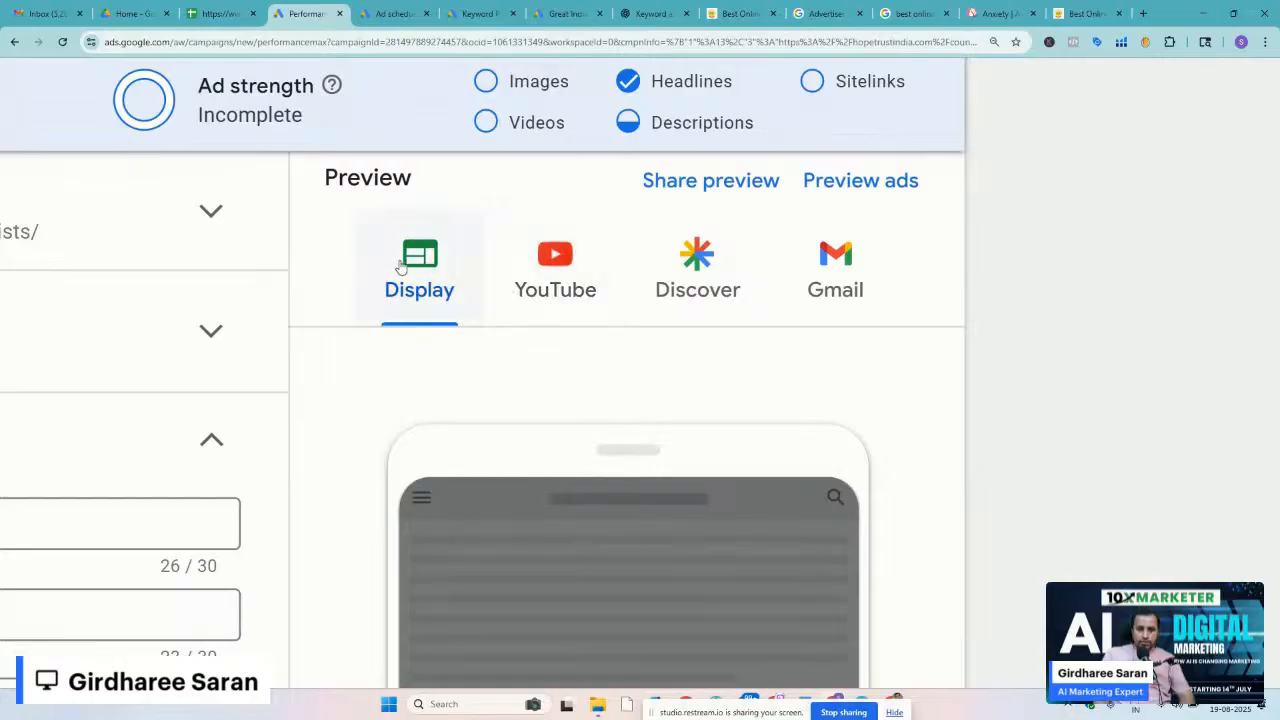
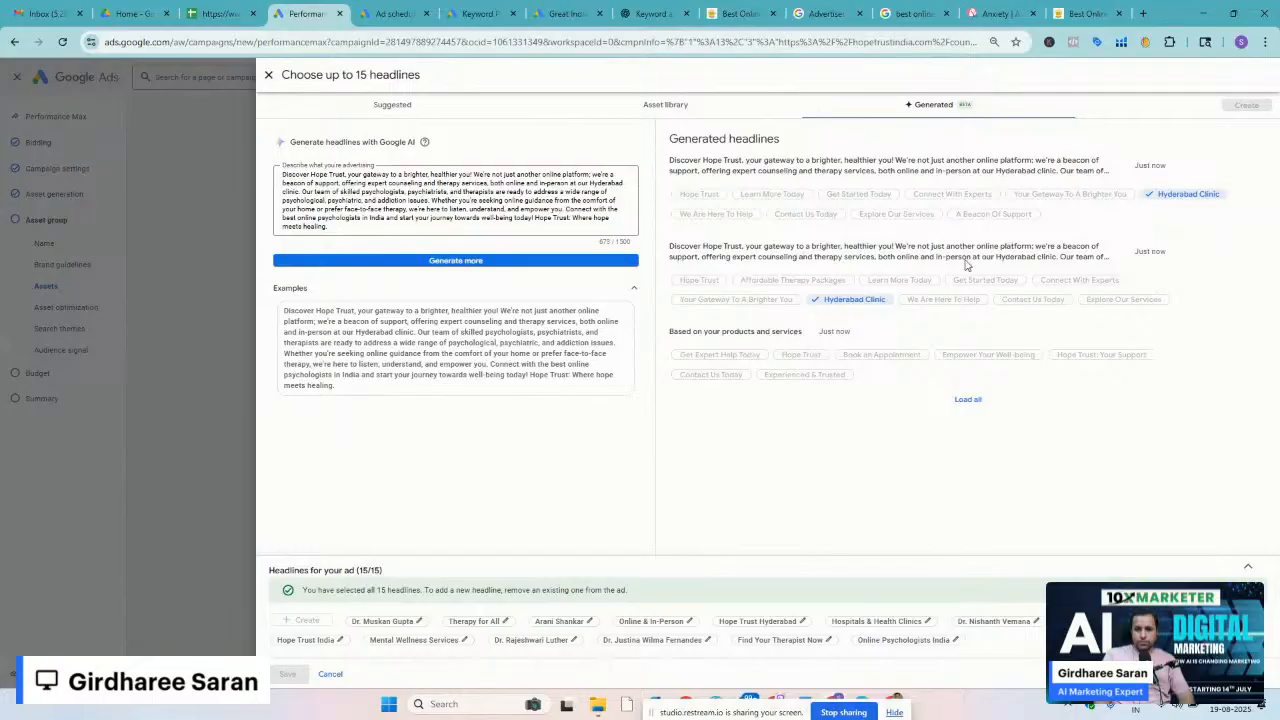
left_click(966, 401)
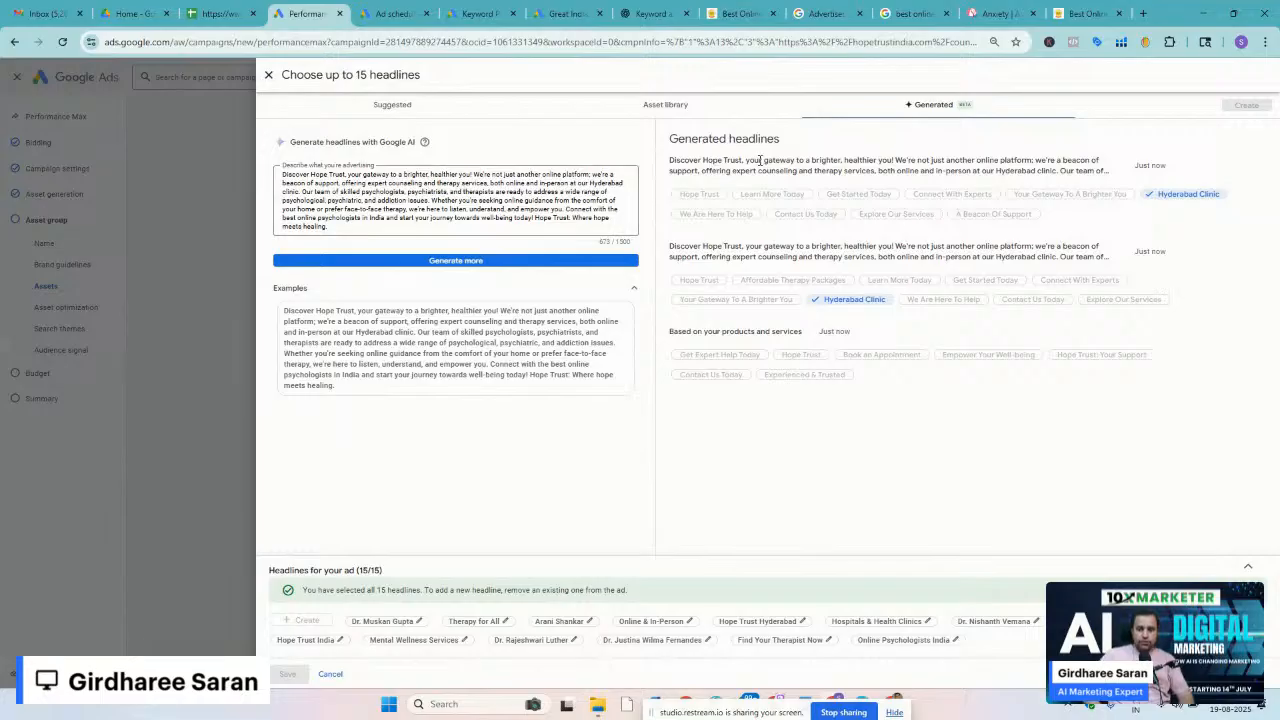
left_click(1146, 14)
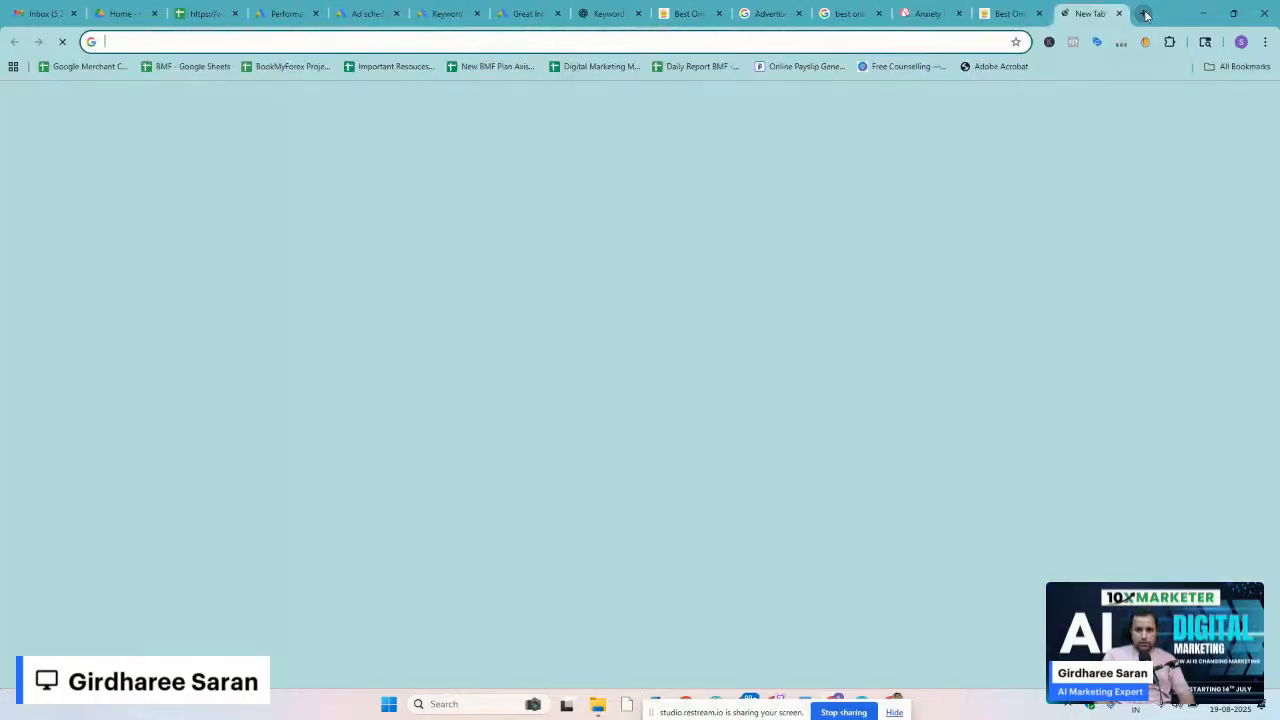
type("Gemini")
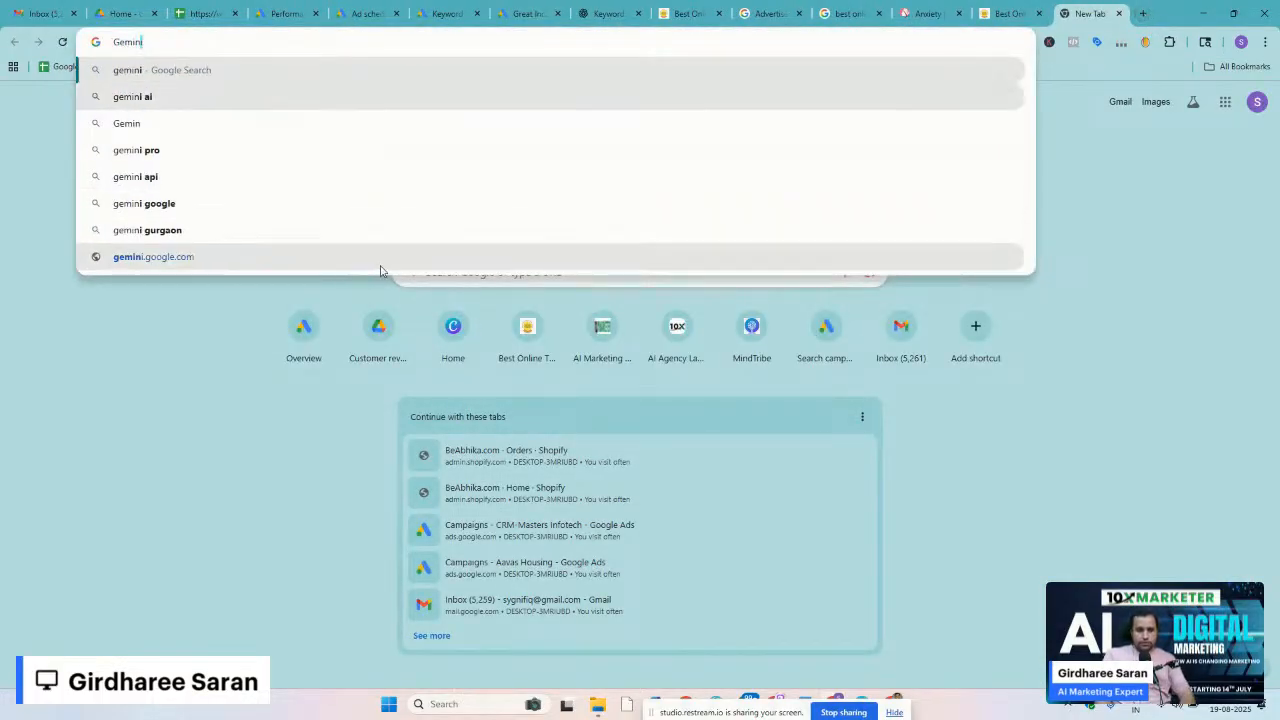
left_click(251, 268)
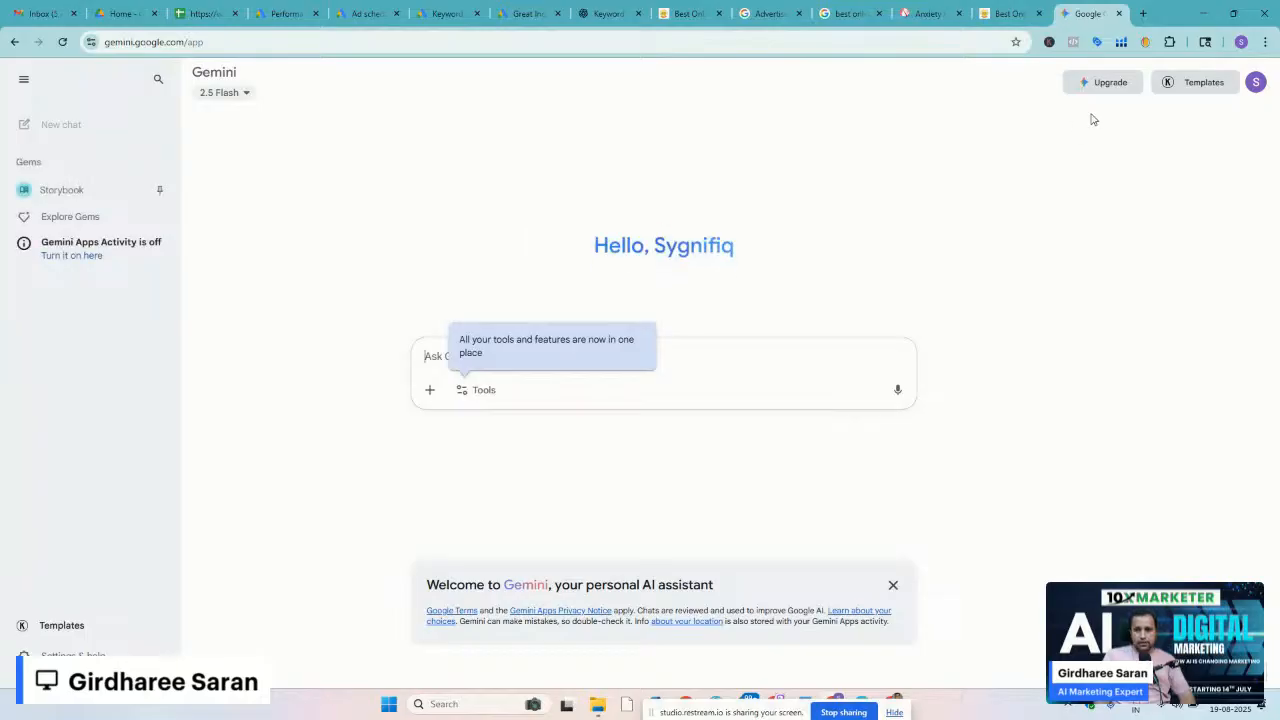
left_click(1119, 13)
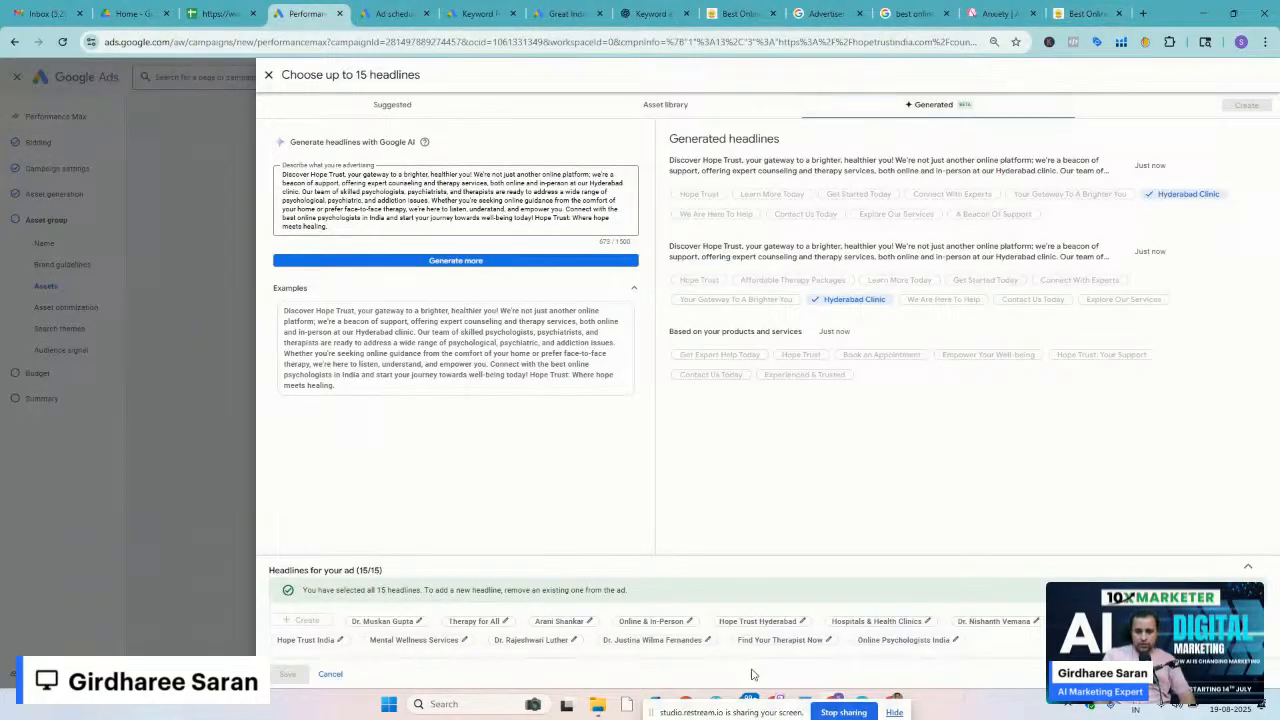
Switch to the other Chrome window, open gemini.google.com in a new tab and change to the personal Gmail account
left_click_drag(731, 718, 431, 706)
left_click(773, 640)
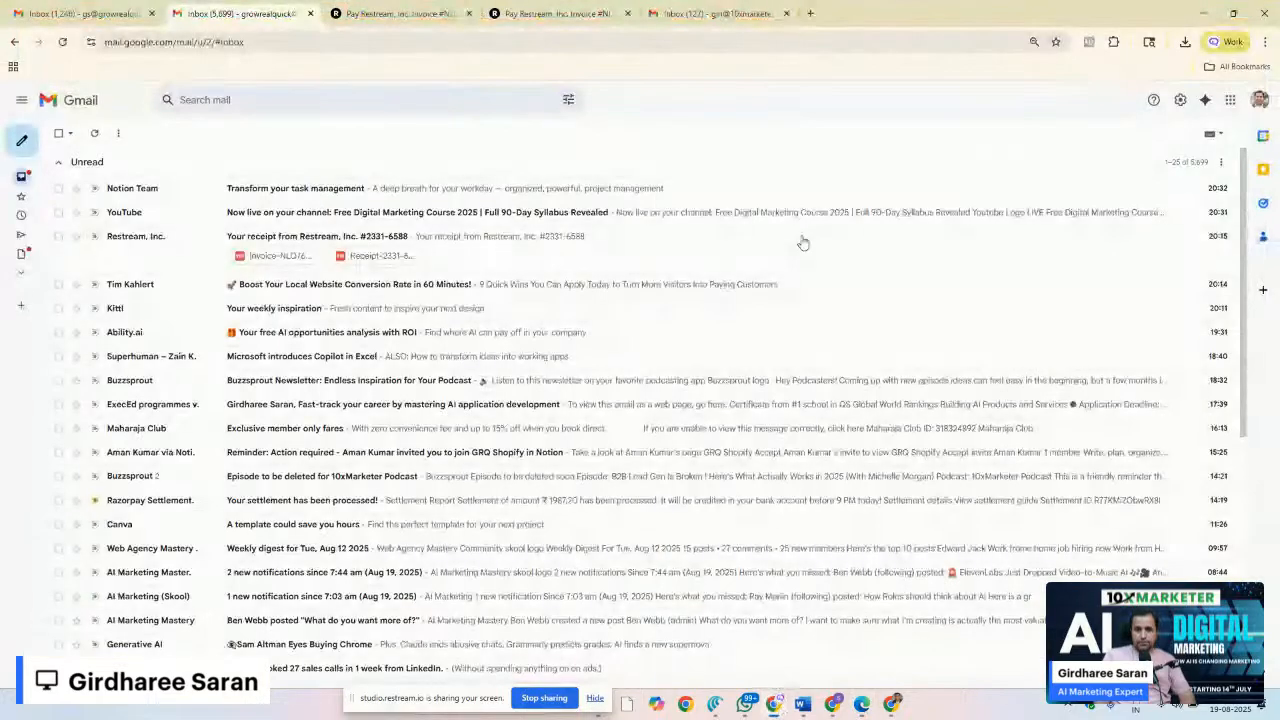
left_click(811, 13)
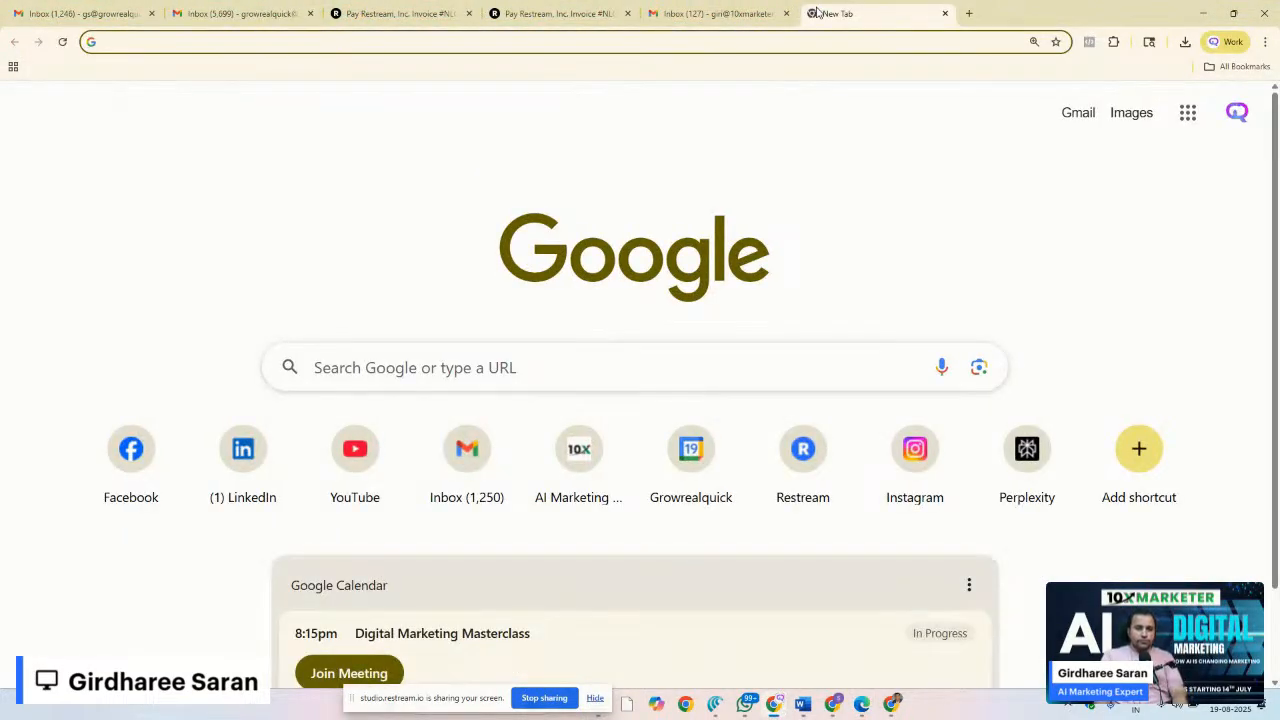
type("gemini.google.com")
key("Return")
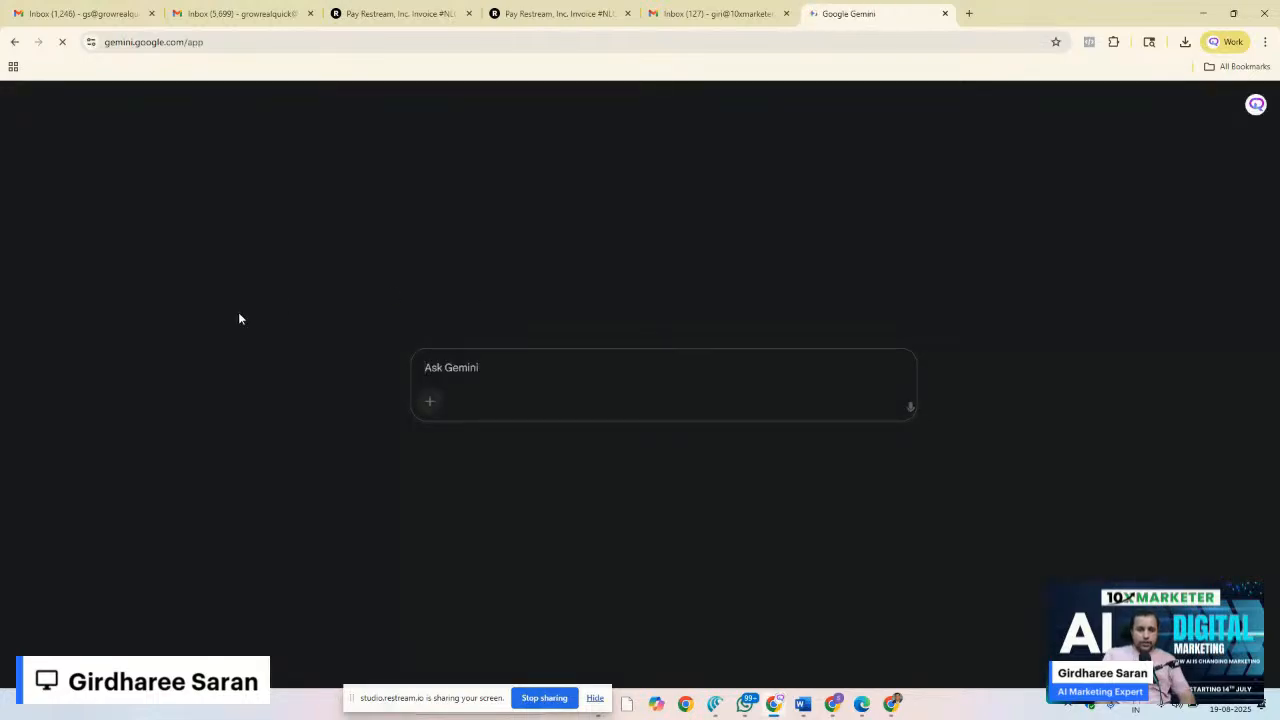
left_click(1254, 106)
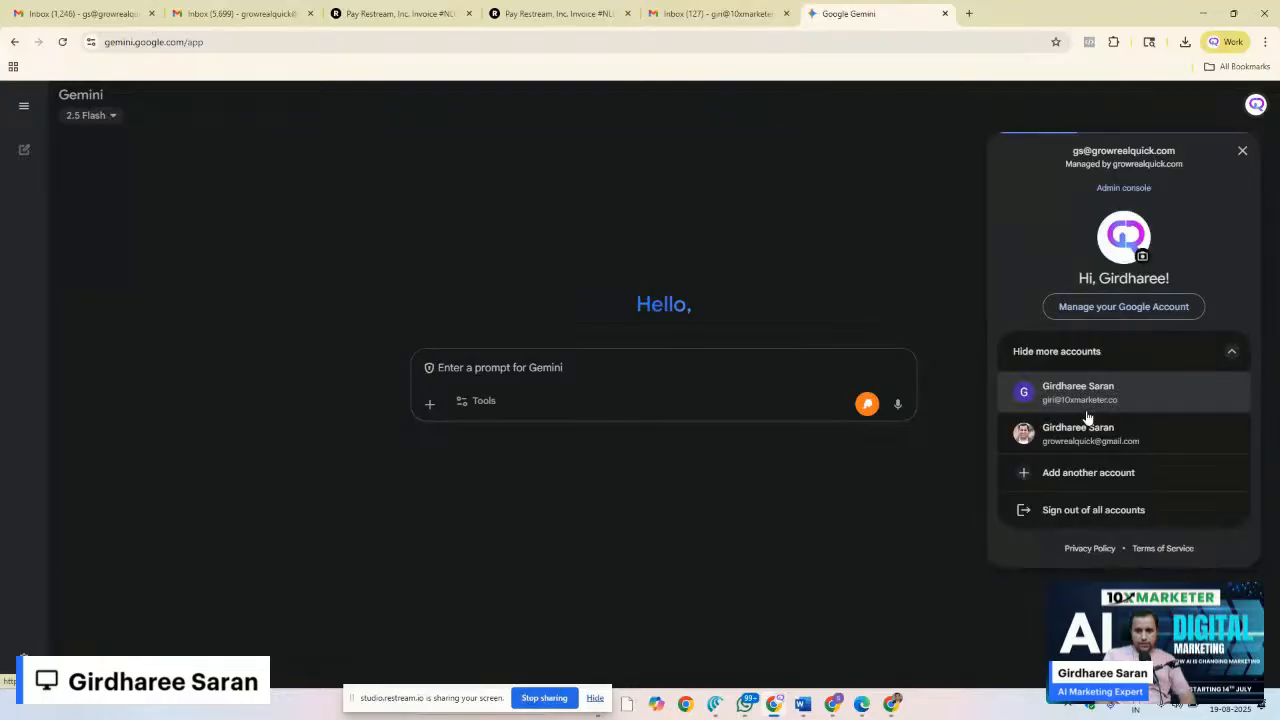
left_click(1083, 440)
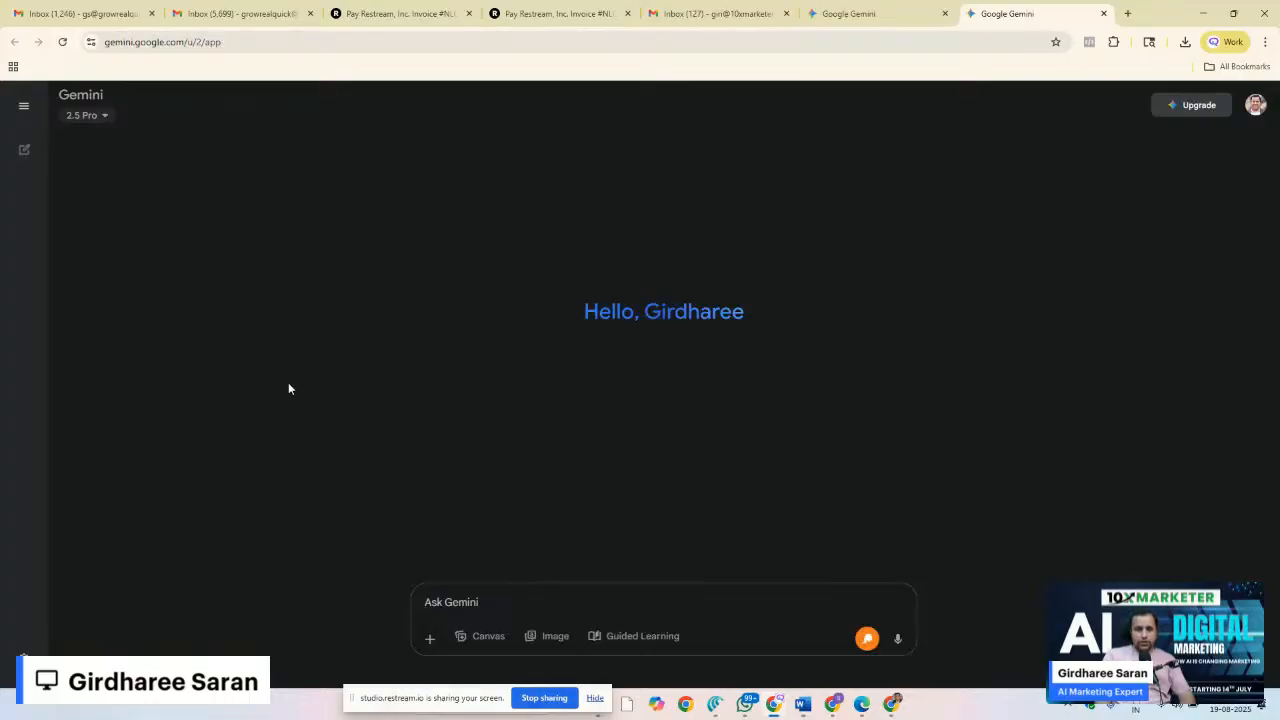
mouse_move(9, 191)
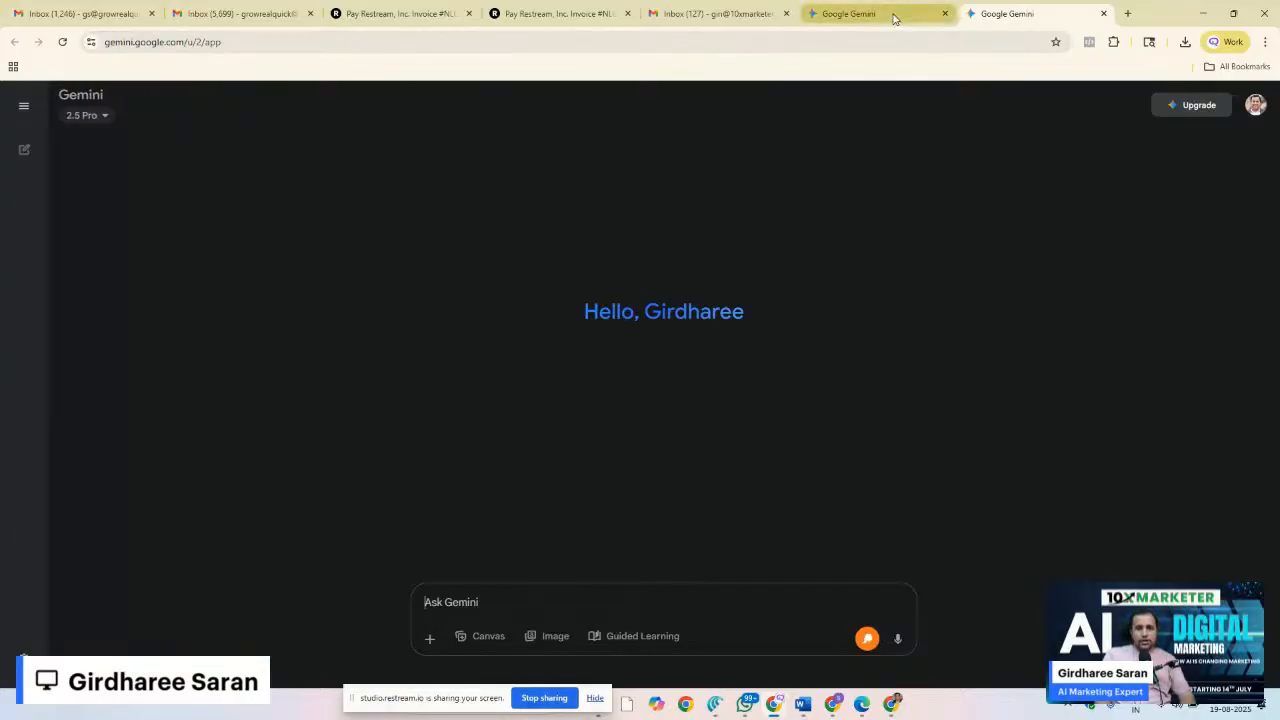
mouse_move(893, 18)
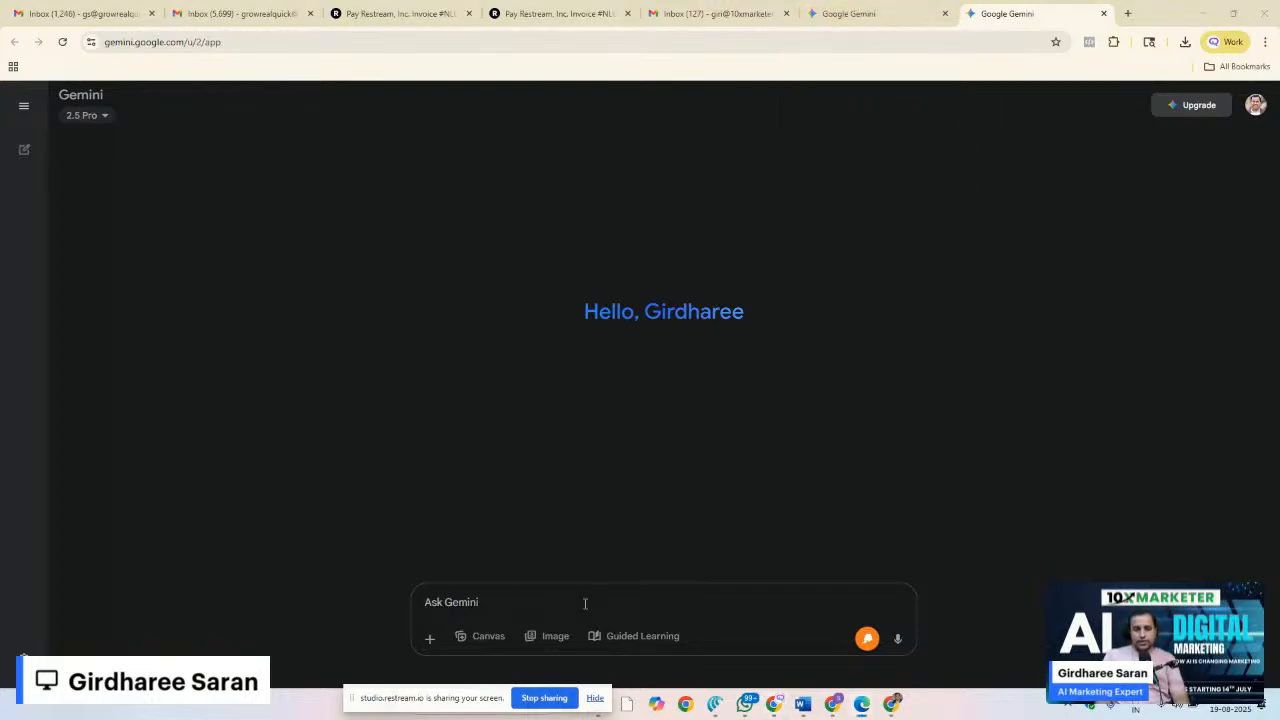
Return to the Google Ads window and close the headline picker without saving
key("alt+Tab")
key("alt+Tab")
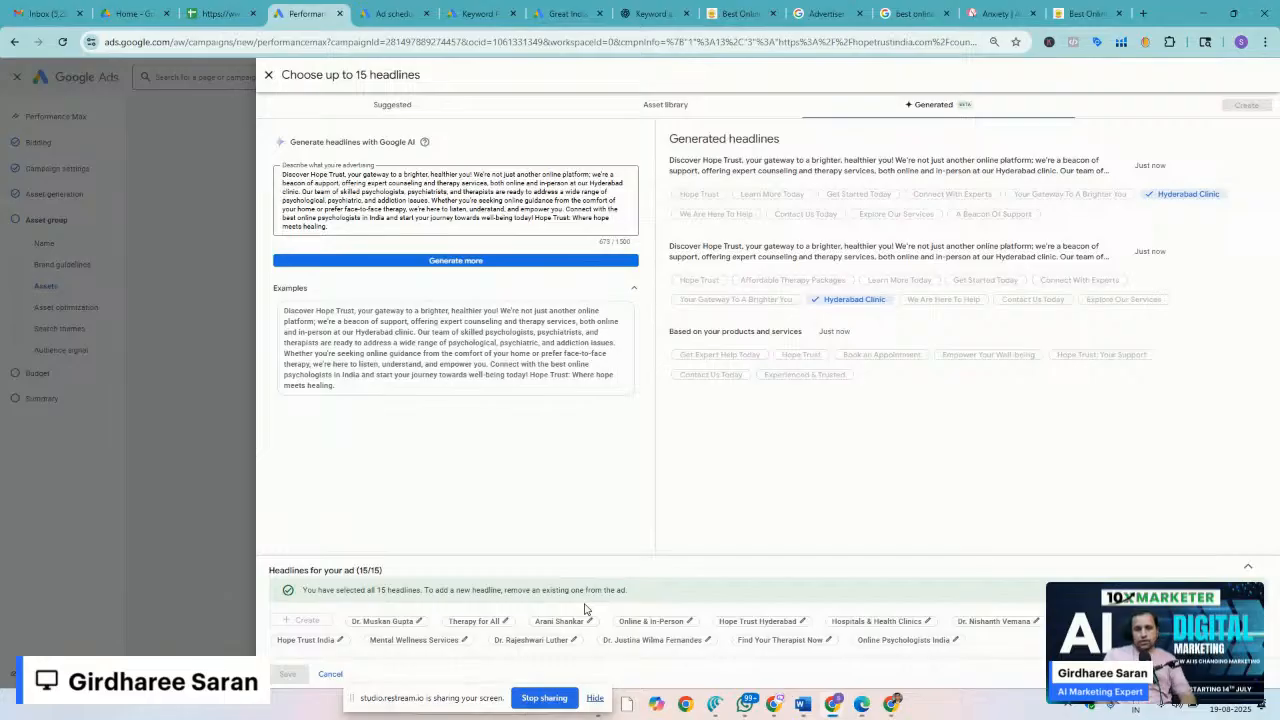
left_click(268, 77)
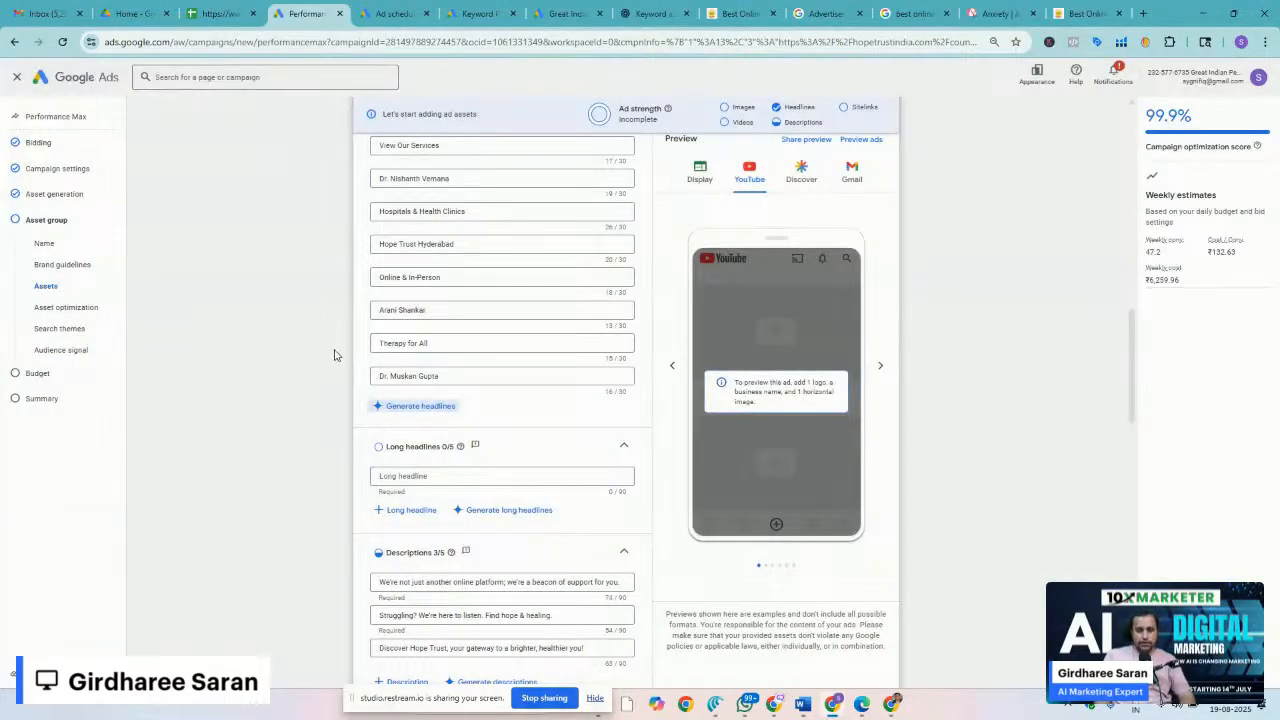
Review the filled-in headlines alongside the YouTube ad preview at an enlarged page zoom
key("ctrl+plus")
key("ctrl+plus")
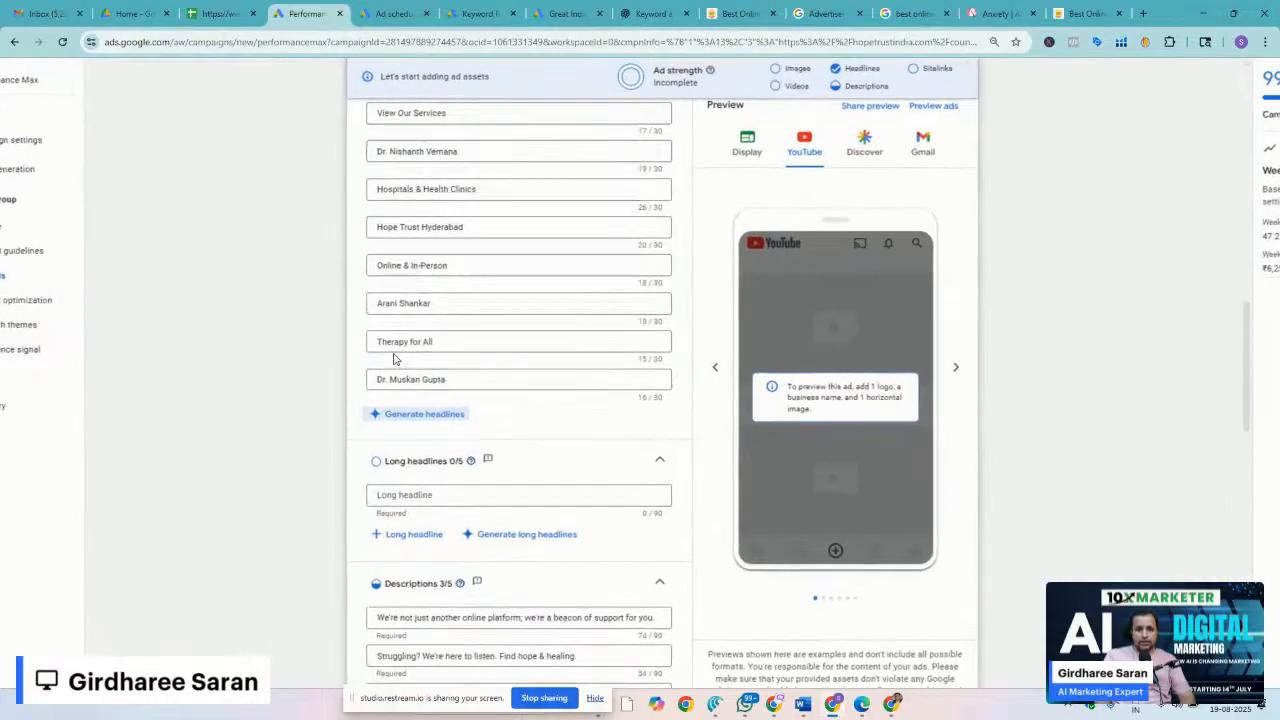
scroll(393, 358, "up", 2)
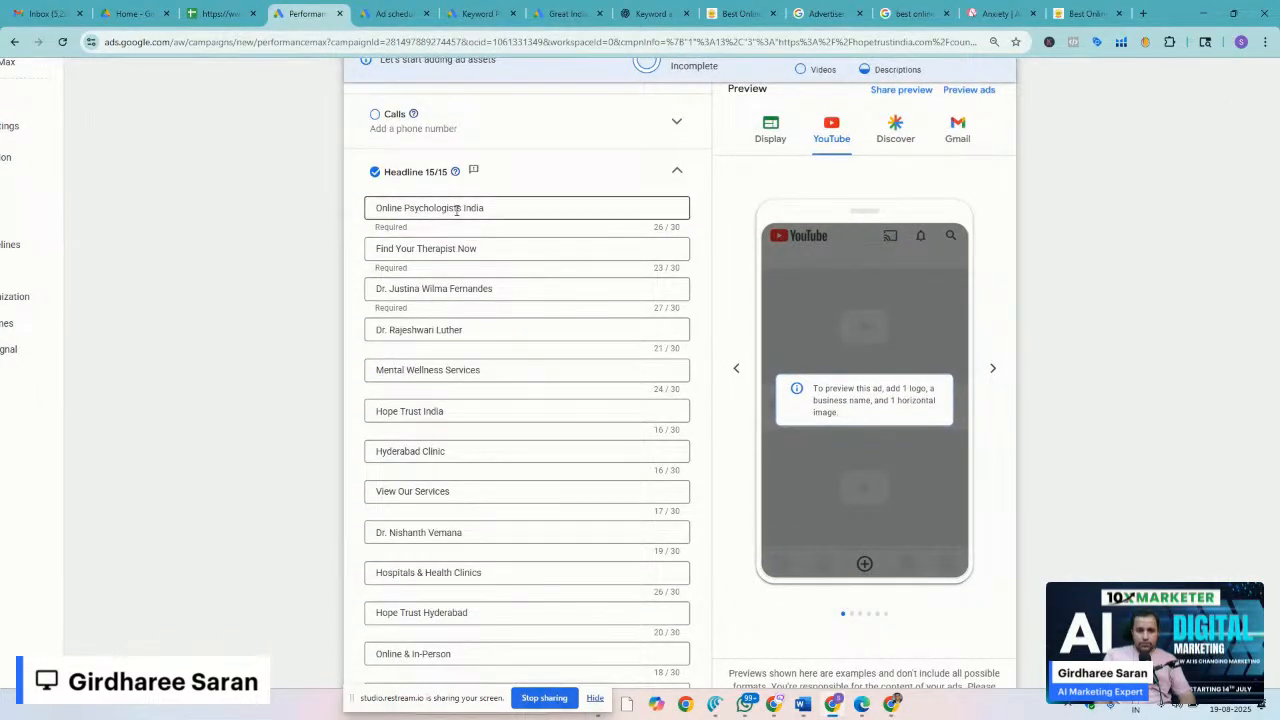
key("ctrl+plus")
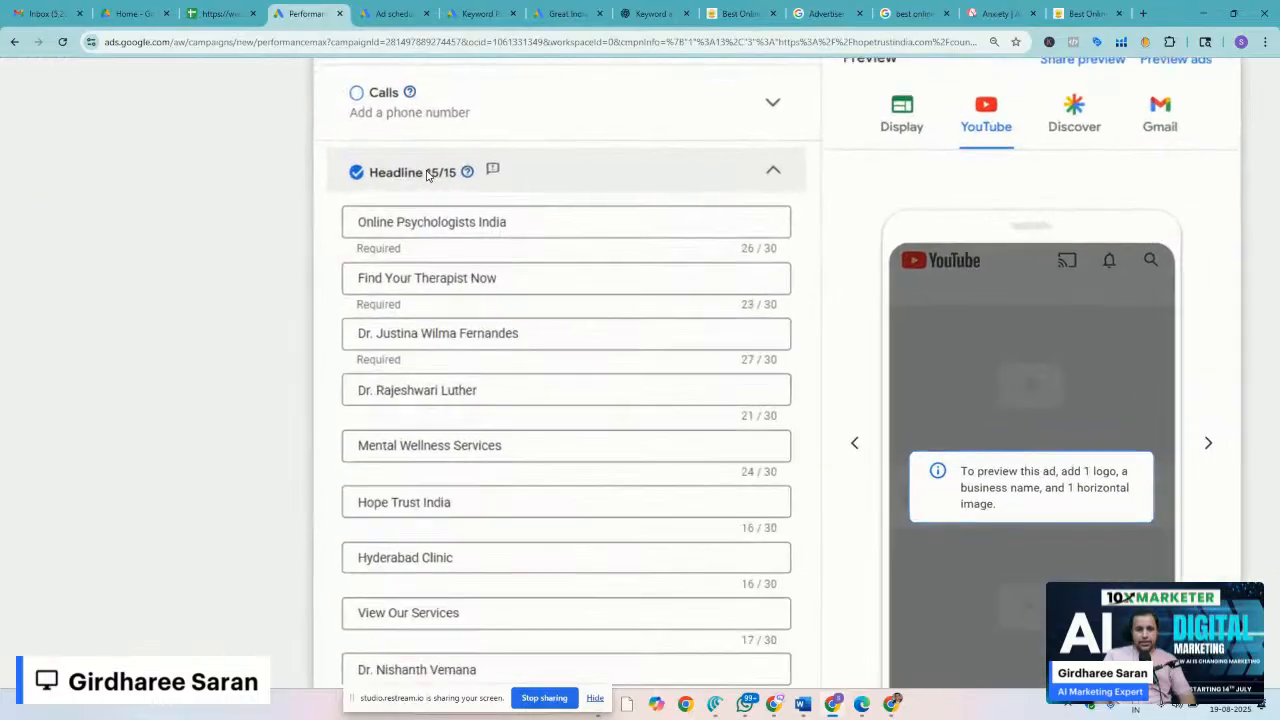
key("ctrl+plus")
key("ctrl+minus")
key("ctrl+minus")
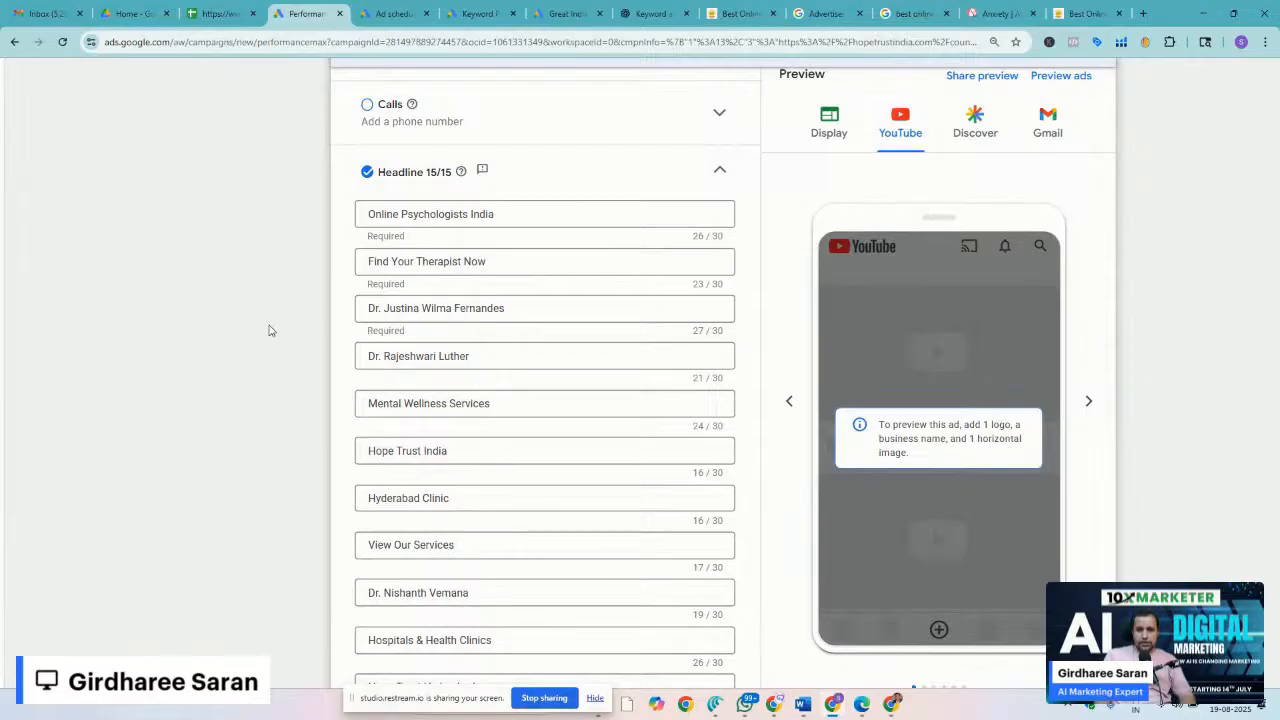
left_click(900, 120)
scroll(777, 363, "down", 1)
key("ctrl+minus")
key("ctrl+minus")
key("ctrl+minus")
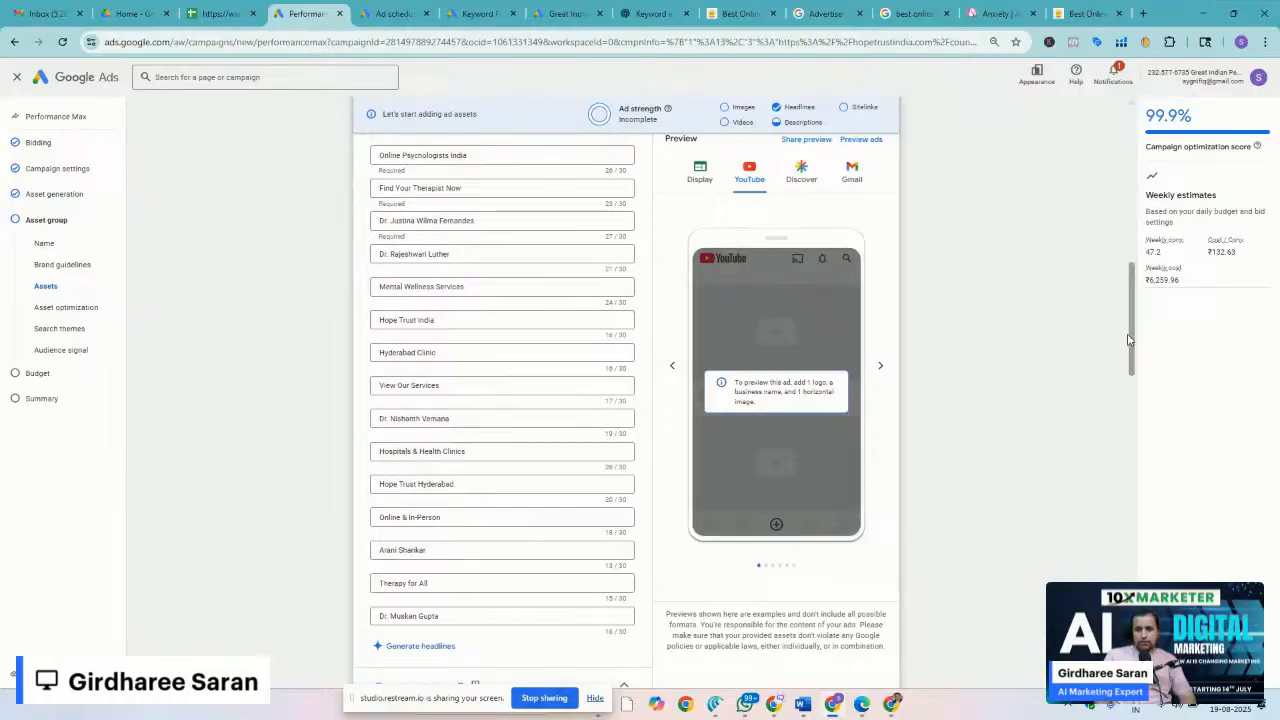
Review the ad strength checklist and the business name, logo, color and font fields in the brand guidelines
left_click_drag(1128, 340, 1122, 295)
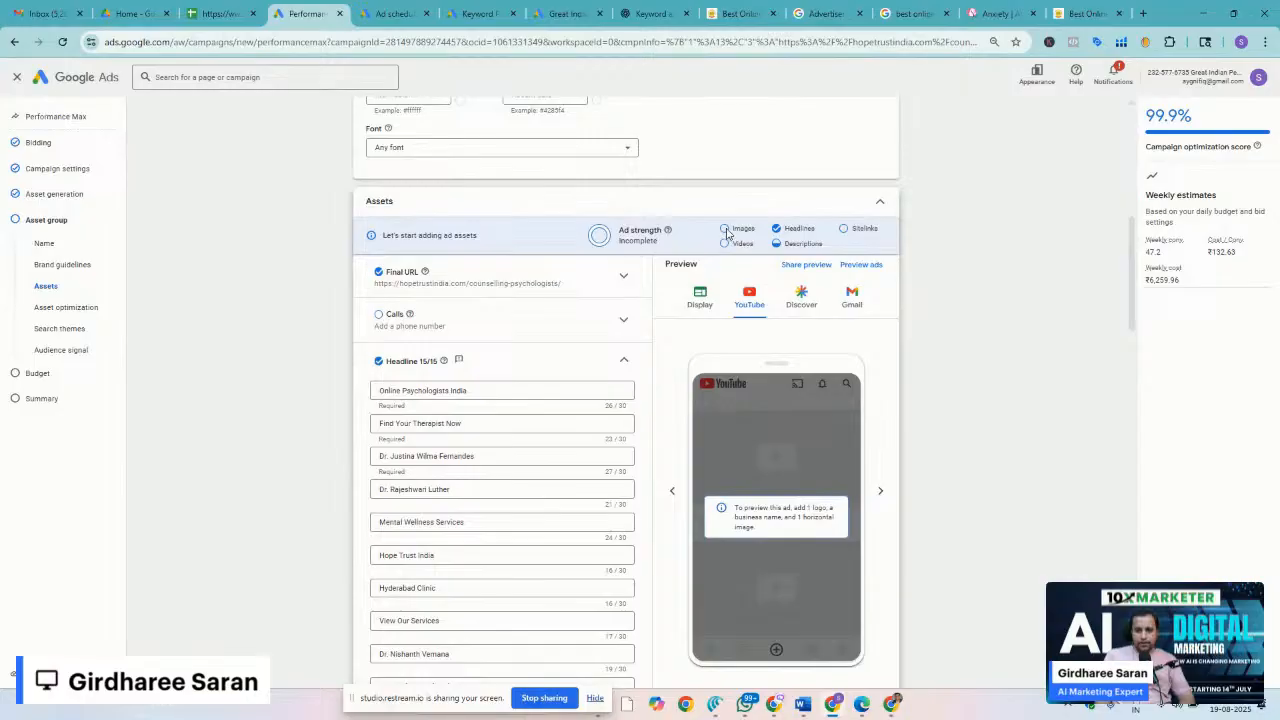
scroll(727, 233, "up", 3)
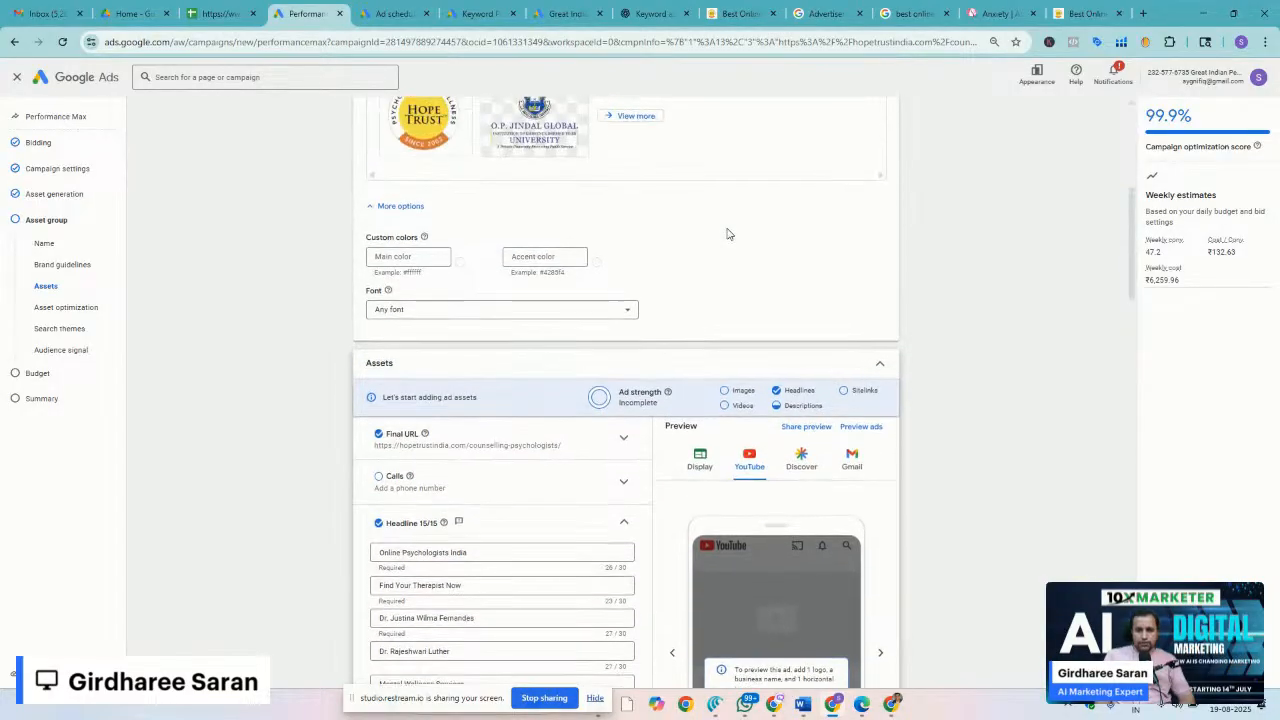
scroll(727, 233, "up", 5)
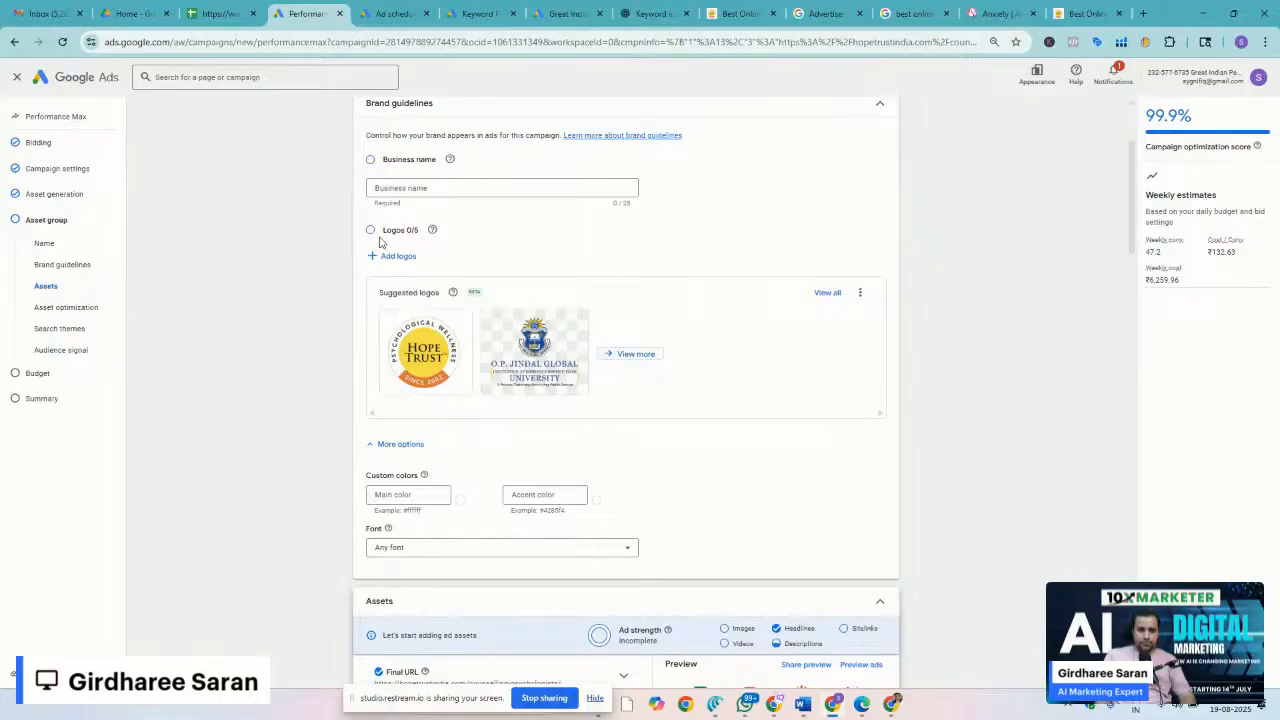
scroll(378, 270, "up", 1)
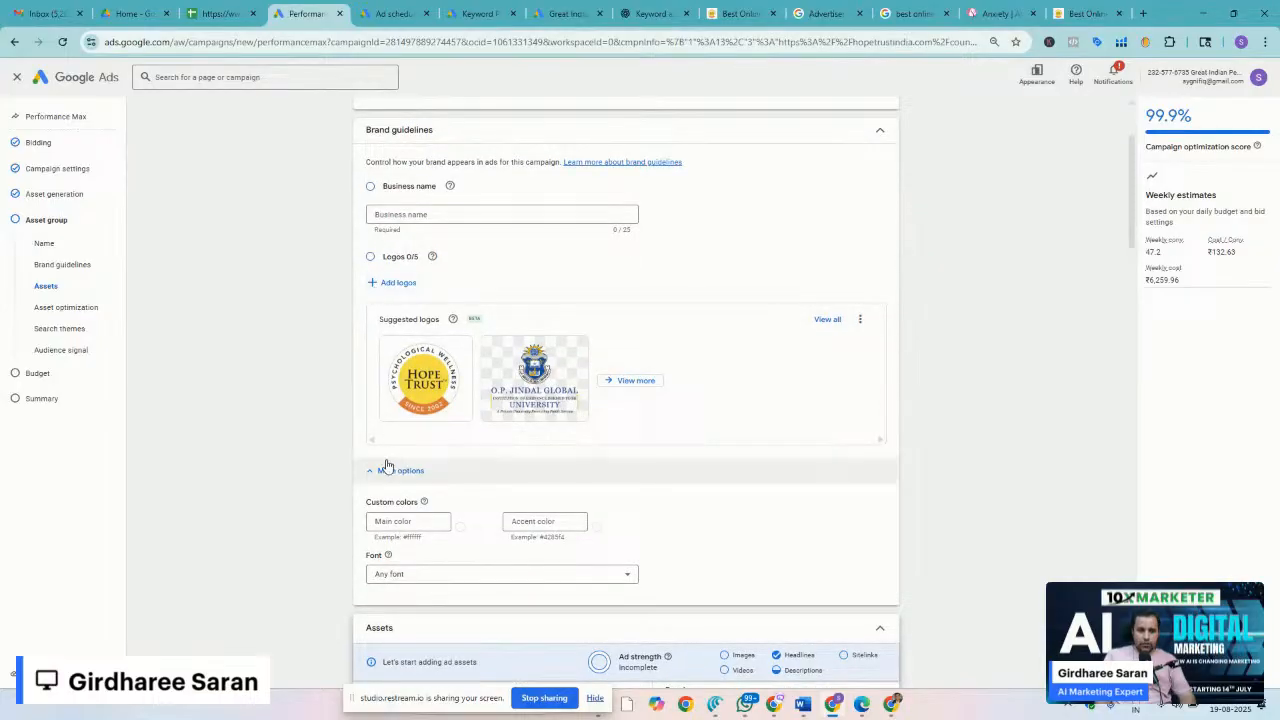
scroll(388, 265, "up", 2)
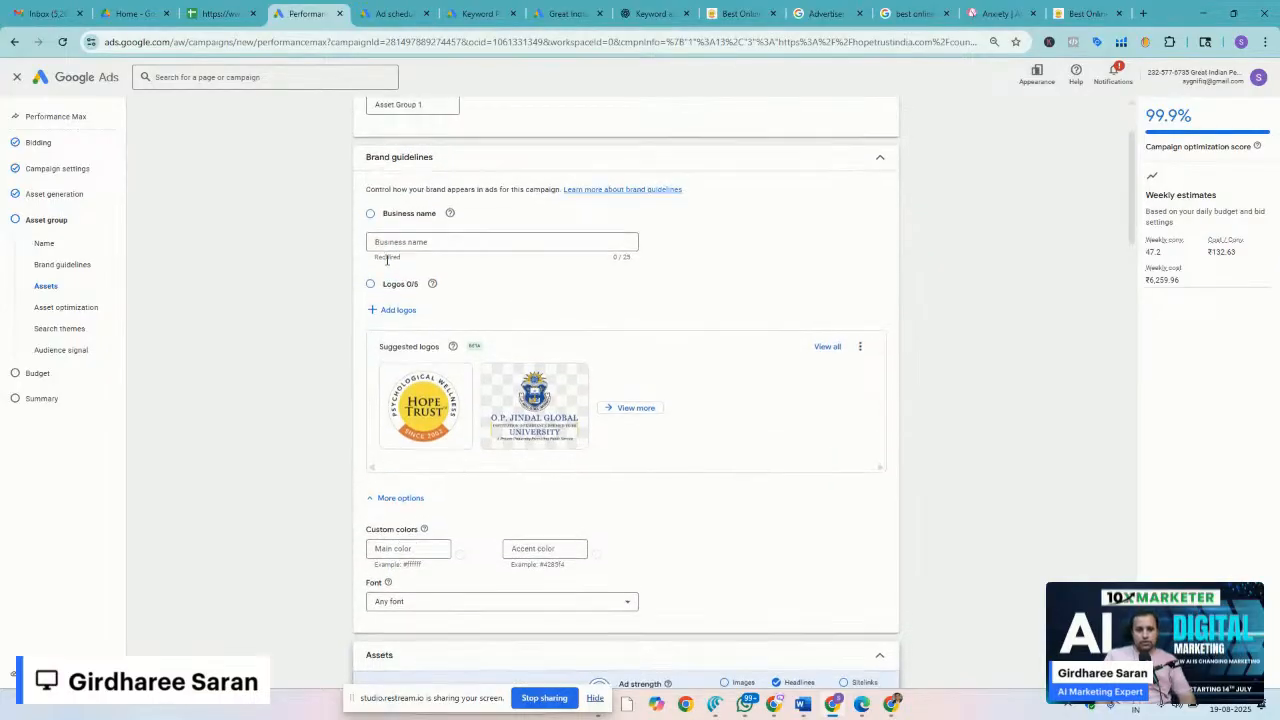
scroll(388, 265, "down", 2)
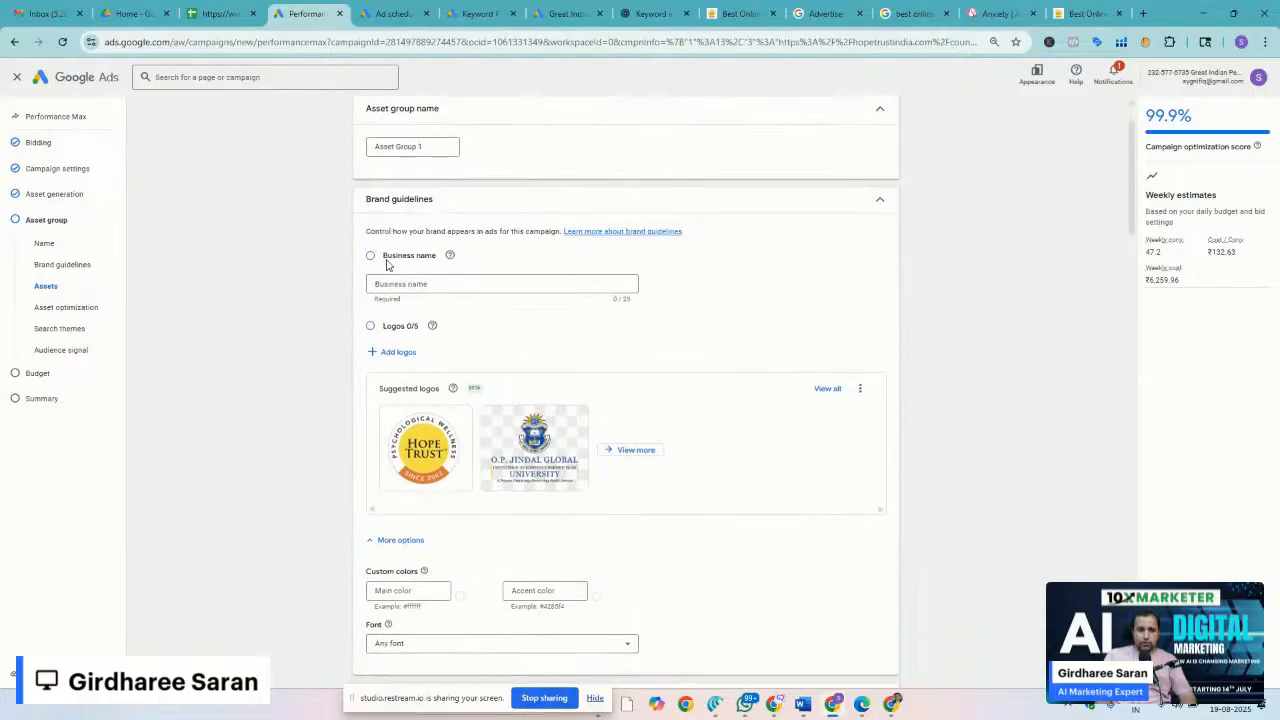
scroll(392, 303, "down", 6)
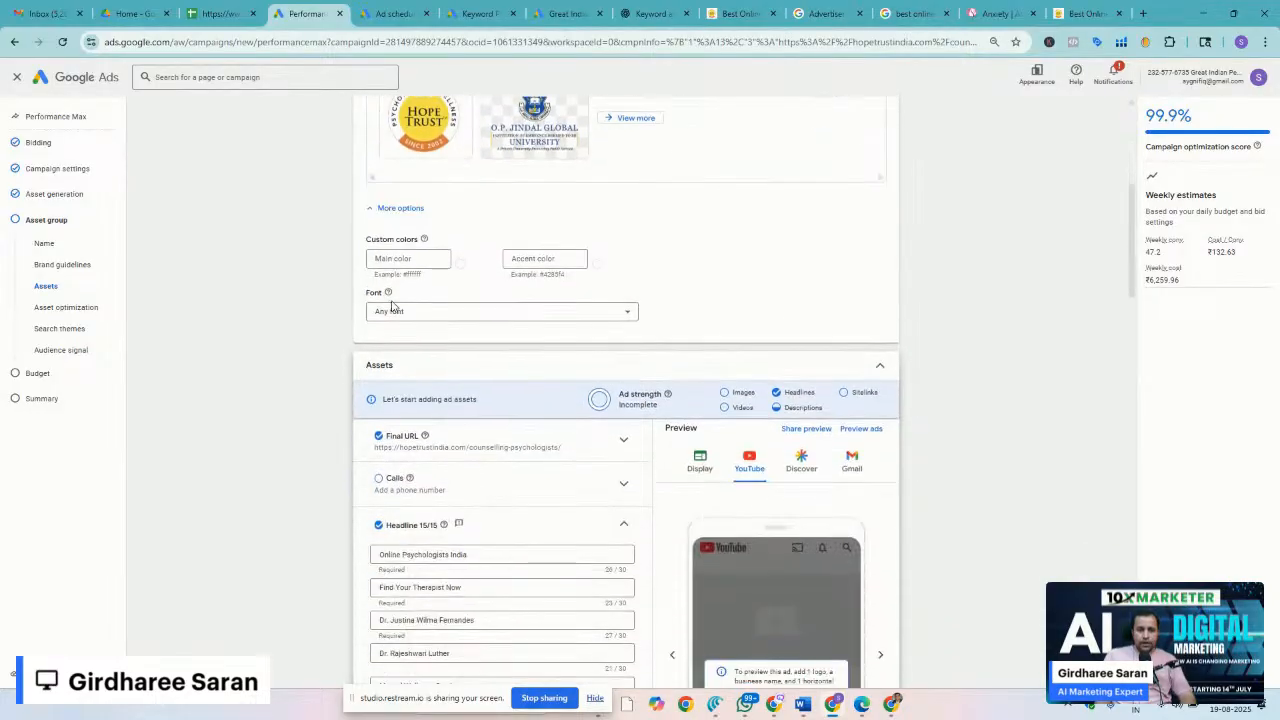
Start adding images to the asset group and select the suggested social media banner of the woman with the Hope Trust logo
scroll(471, 387, "down", 8)
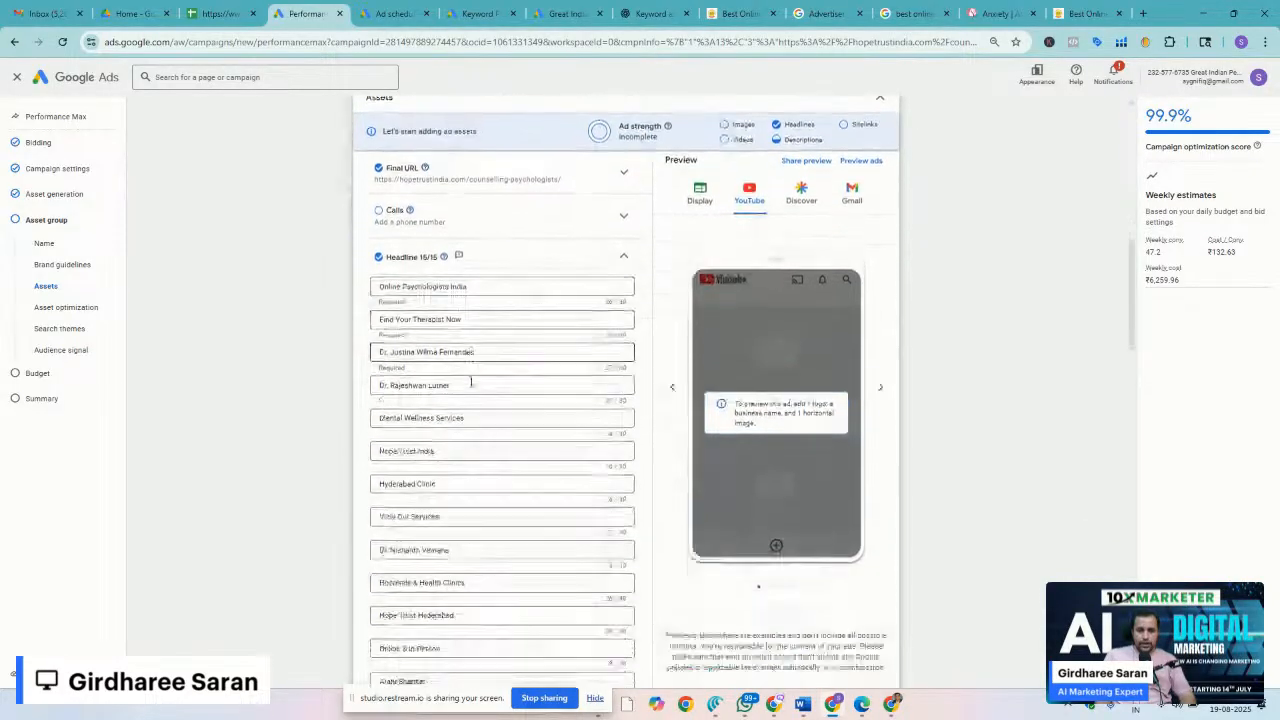
scroll(471, 387, "down", 9)
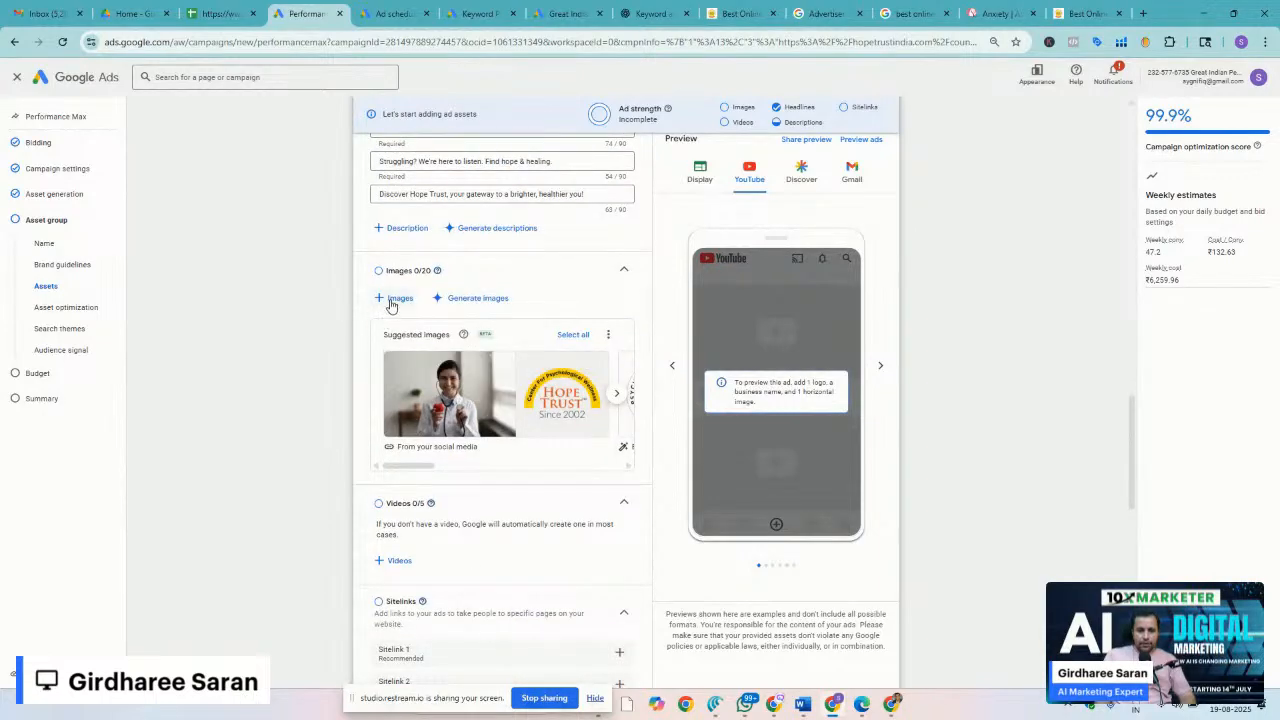
left_click(396, 297)
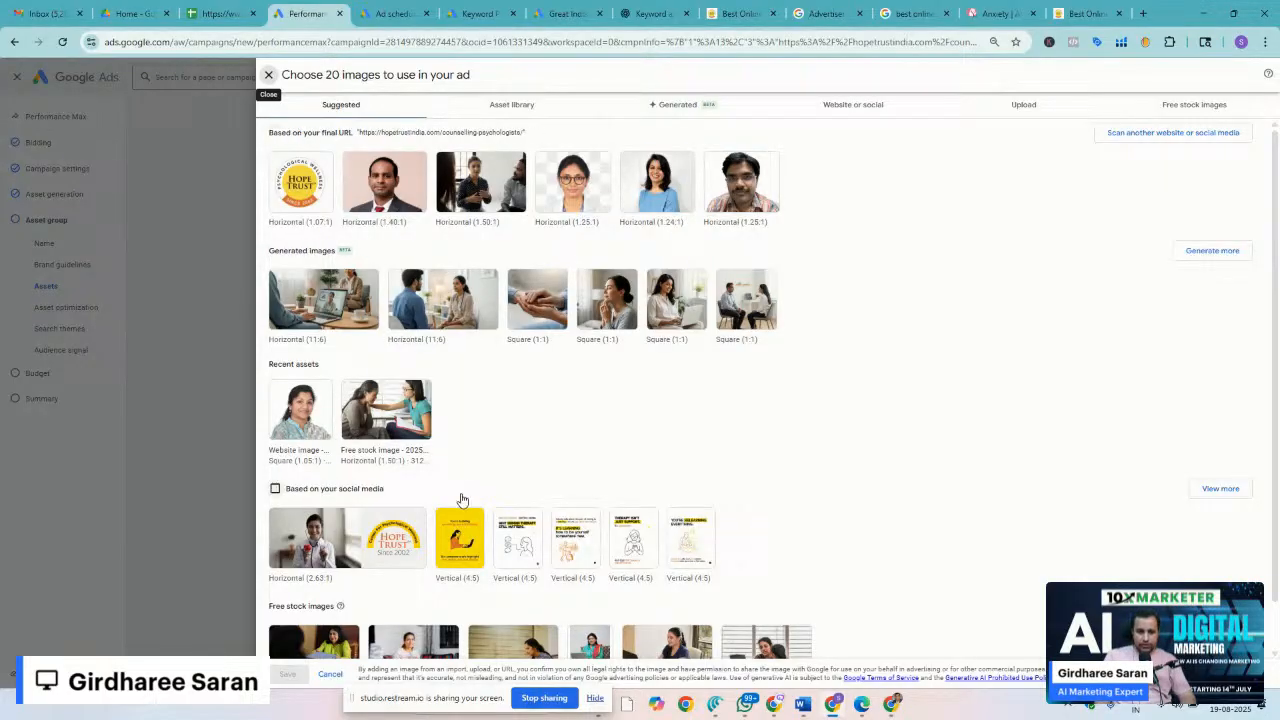
left_click(348, 540)
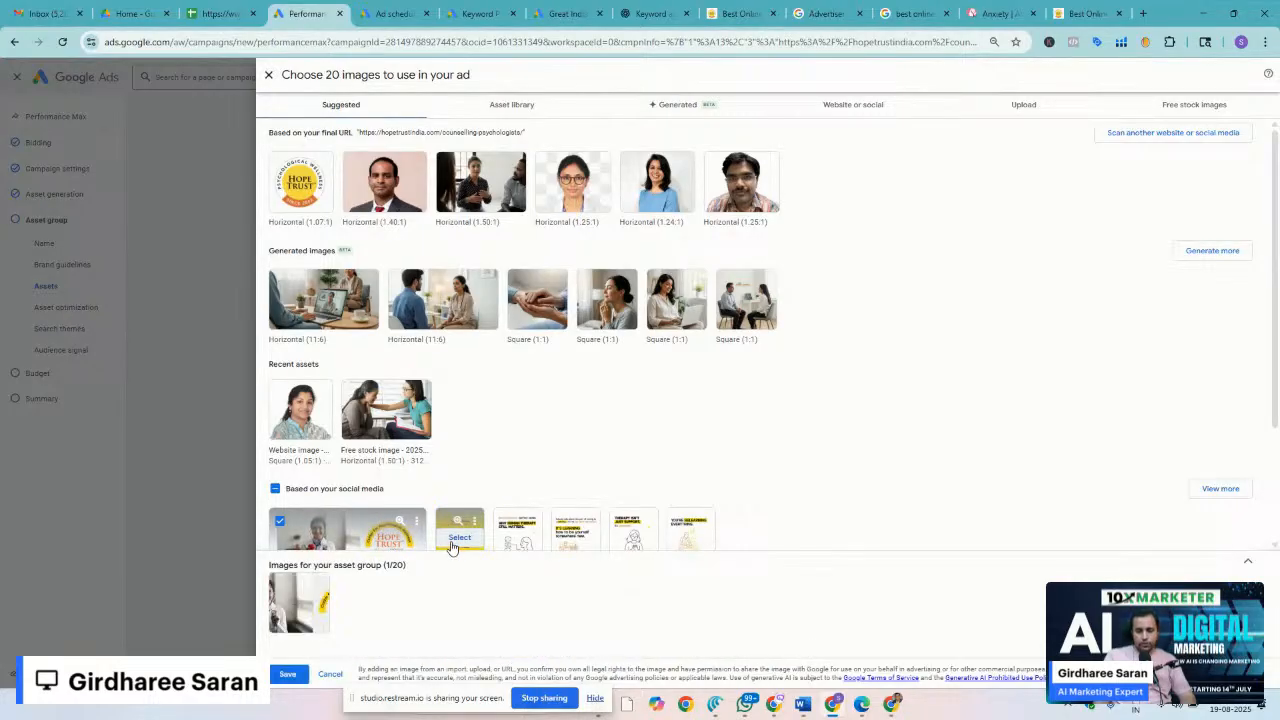
Add the yellow social media illustration of a woman at a laptop with the 1:1 and 4:5 crop ratios
left_click(456, 540)
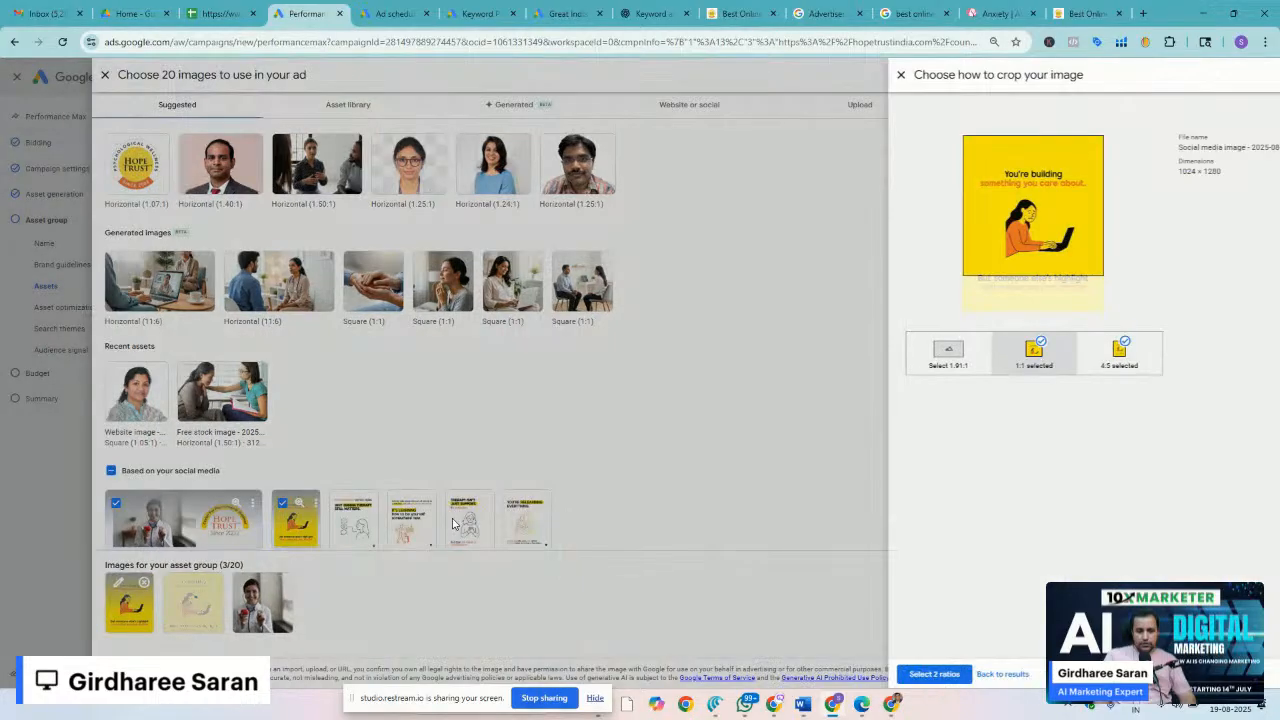
left_click(301, 620)
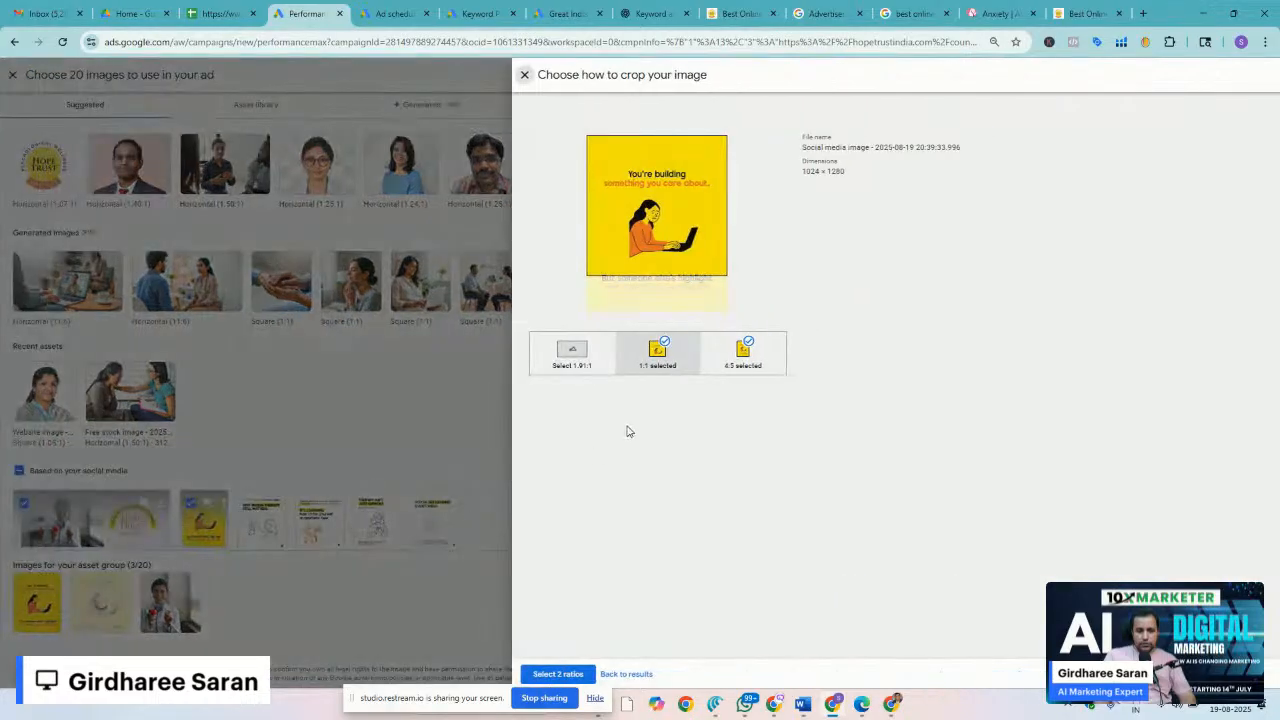
left_click(745, 352)
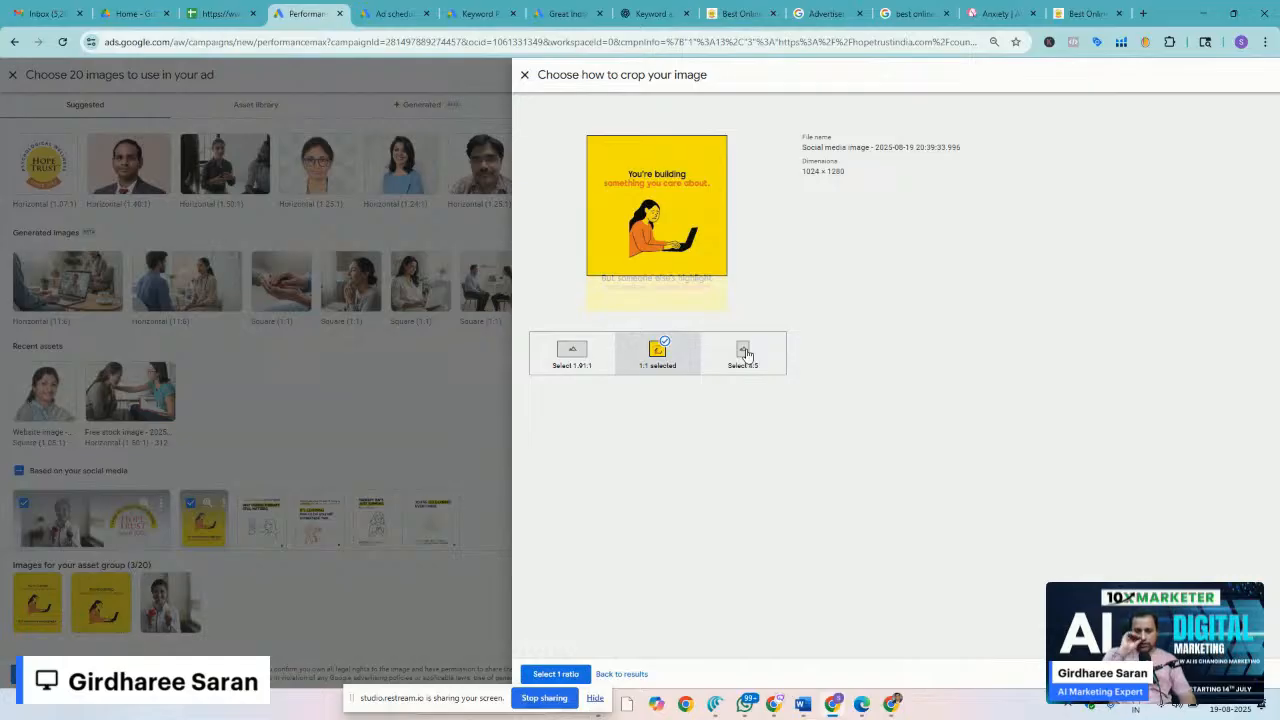
left_click(745, 352)
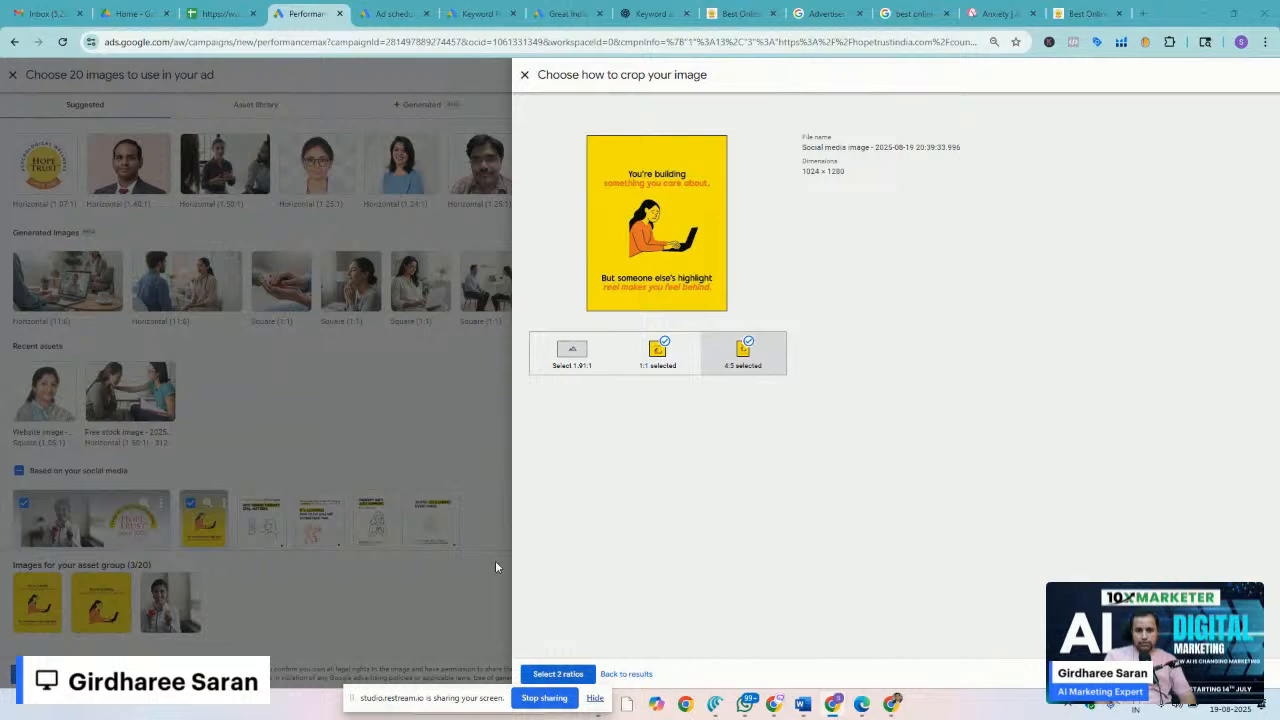
left_click(560, 675)
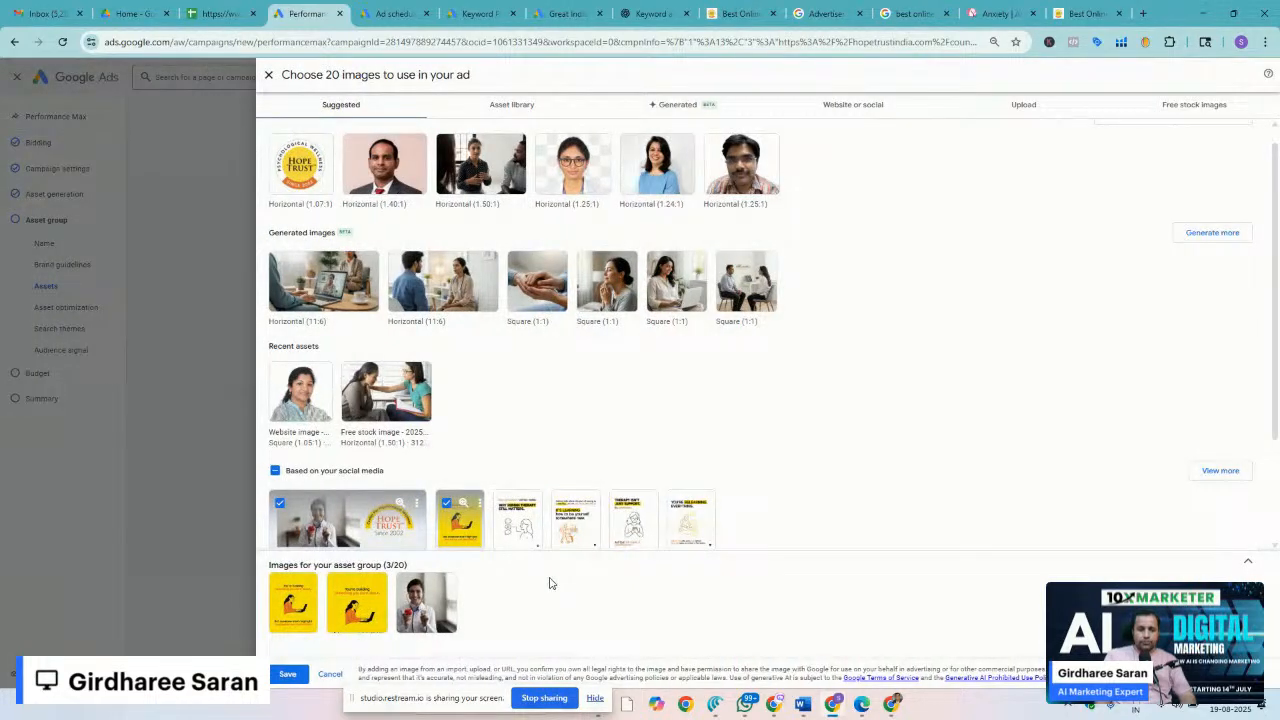
Look through the image asset library and begin a description starting with "Psychol" for generating images with Google AI
left_click_drag(462, 692, 483, 708)
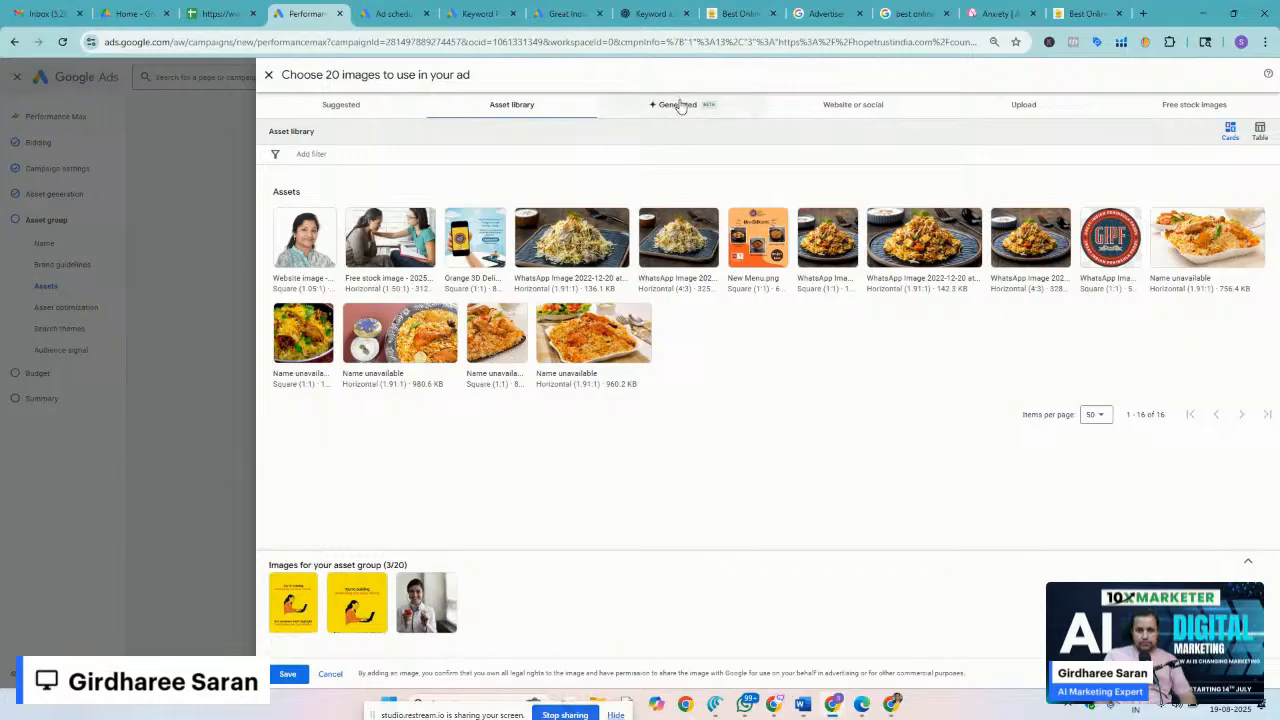
left_click(679, 105)
mouse_move(709, 370)
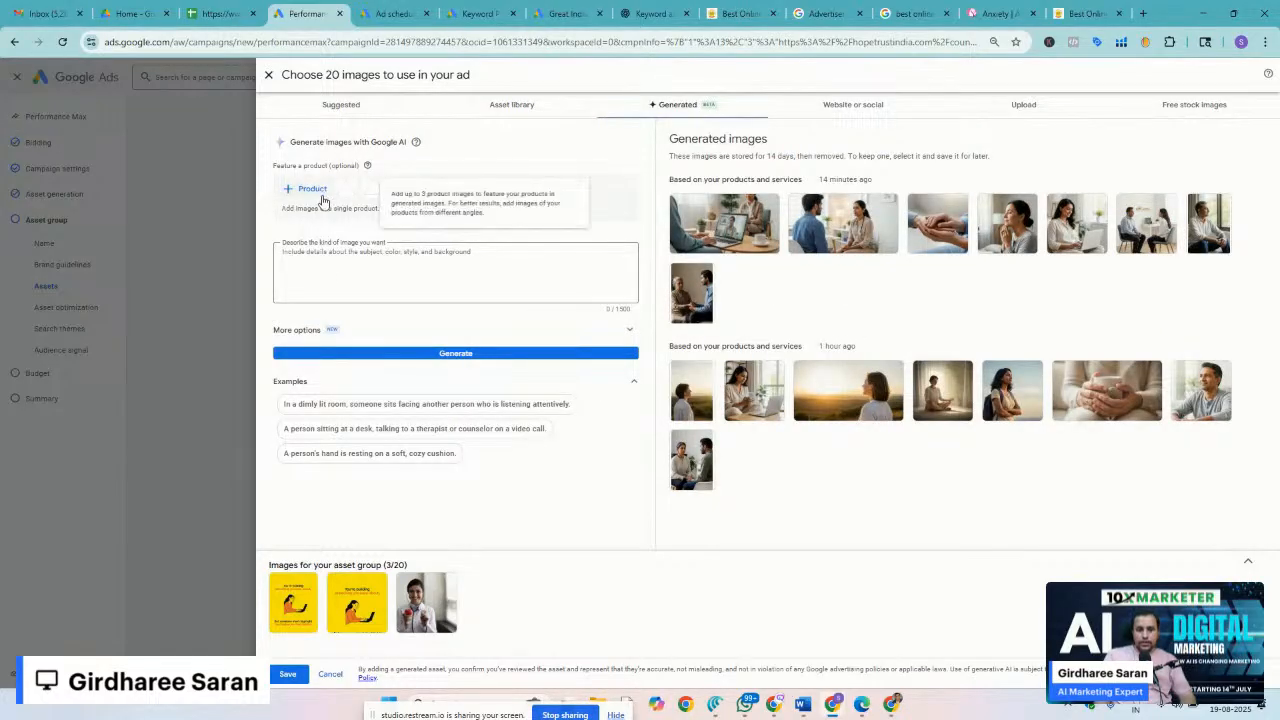
left_click(320, 268)
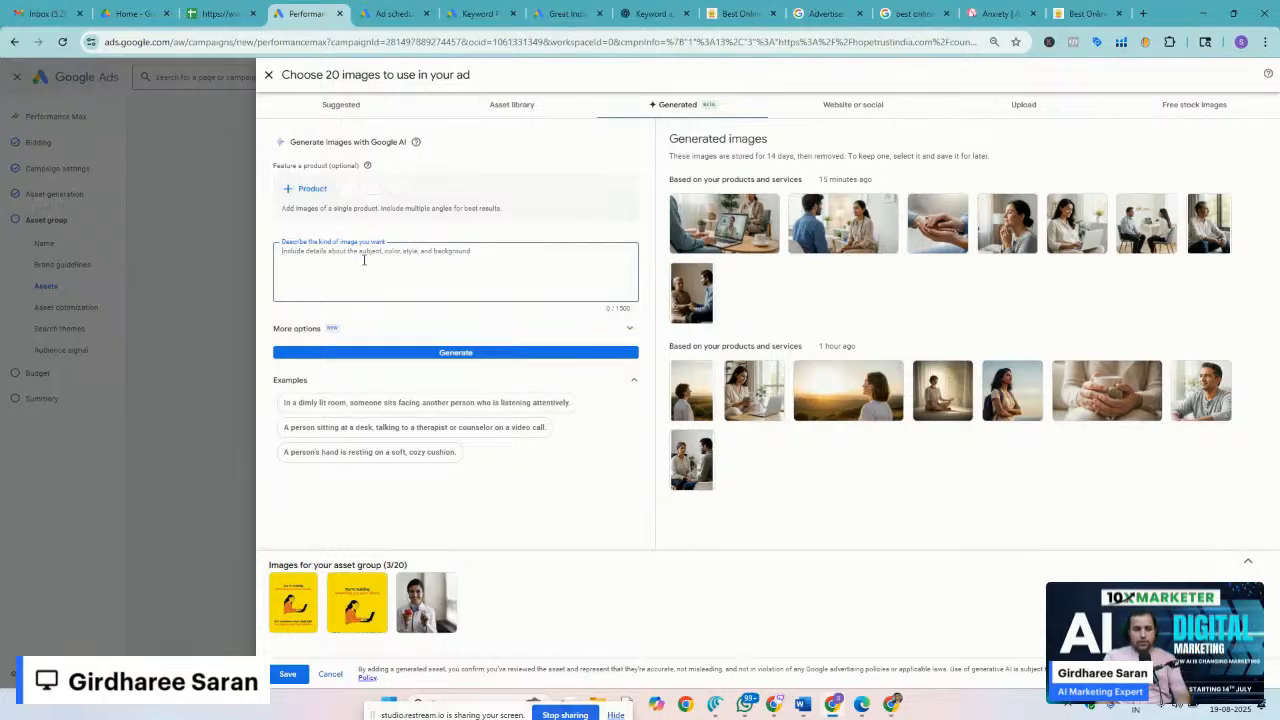
type("Psychol")
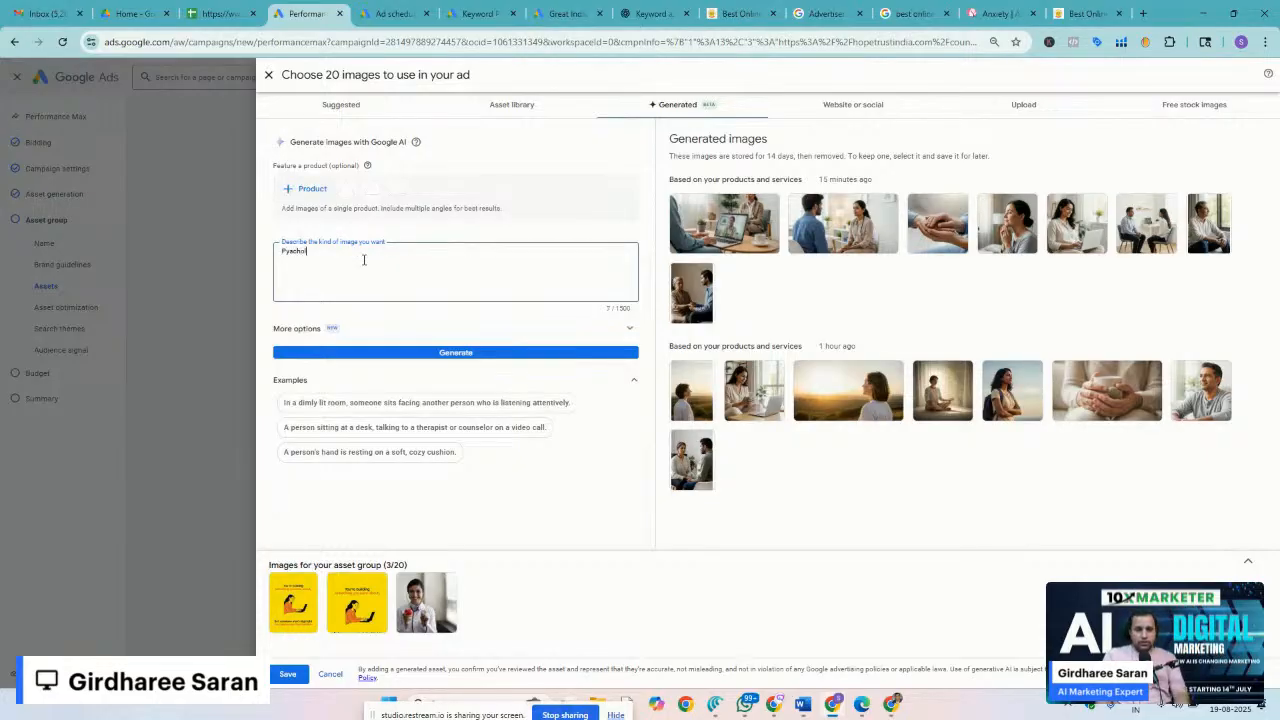
Describe the wanted image as "Psychological Counselling", correcting the misspelled words, and generate images from it
type("ogical Couselin")
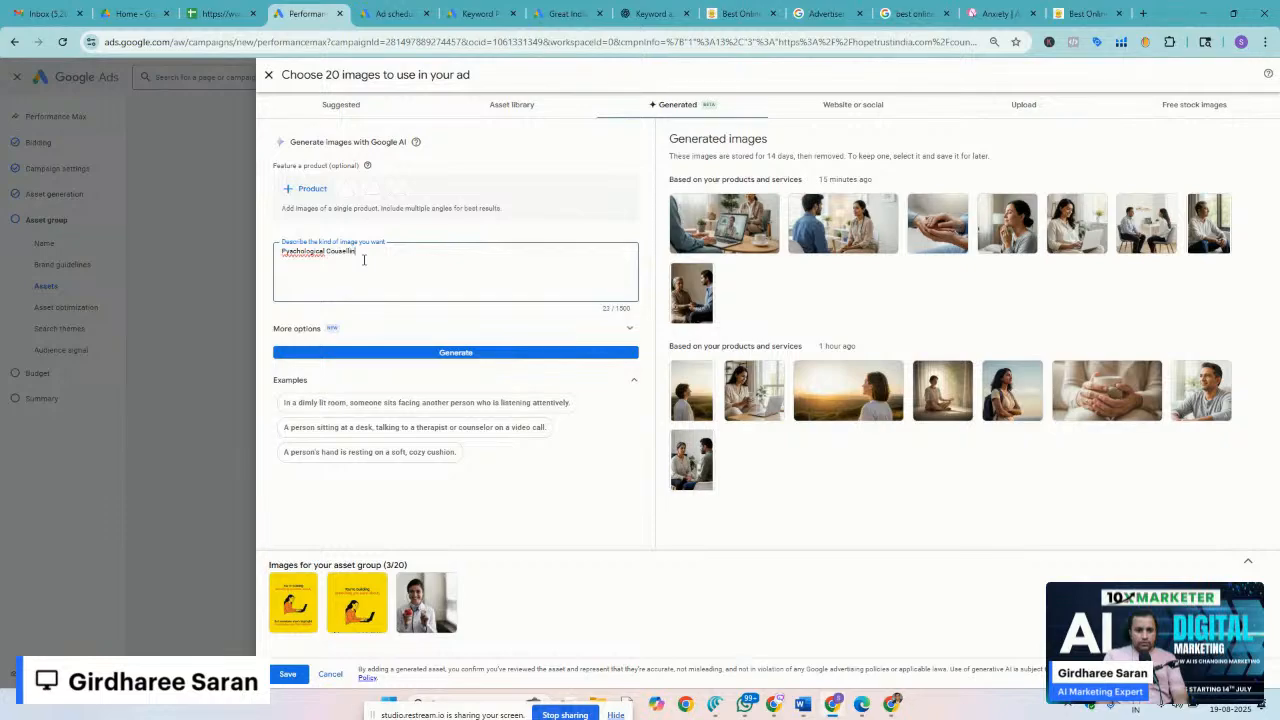
type("g")
right_click(343, 251)
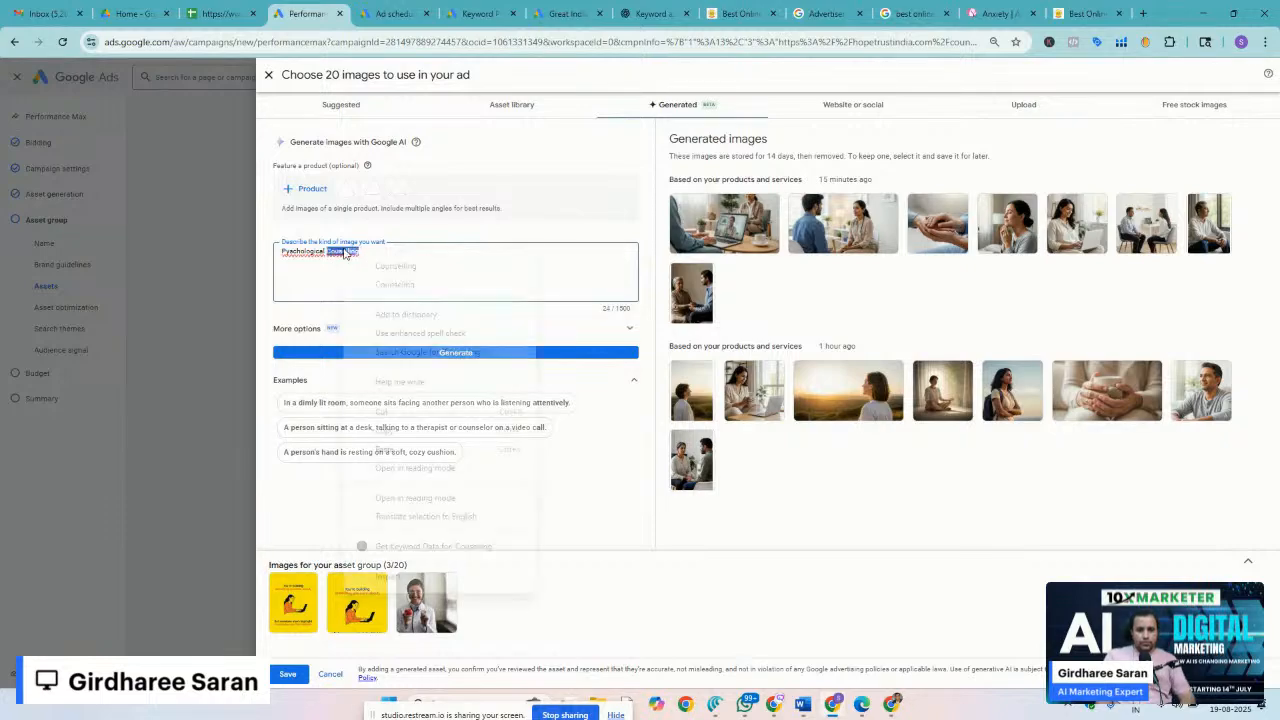
left_click(370, 265)
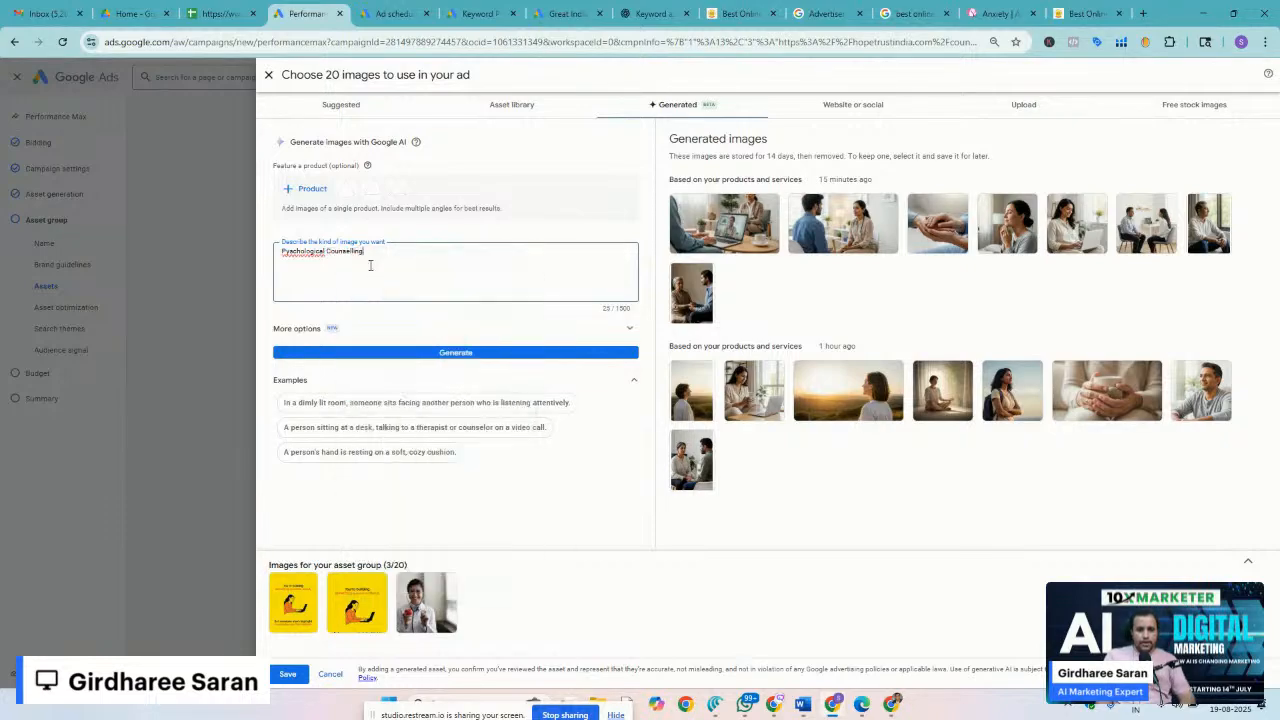
right_click(284, 251)
left_click(340, 268)
left_click(416, 356)
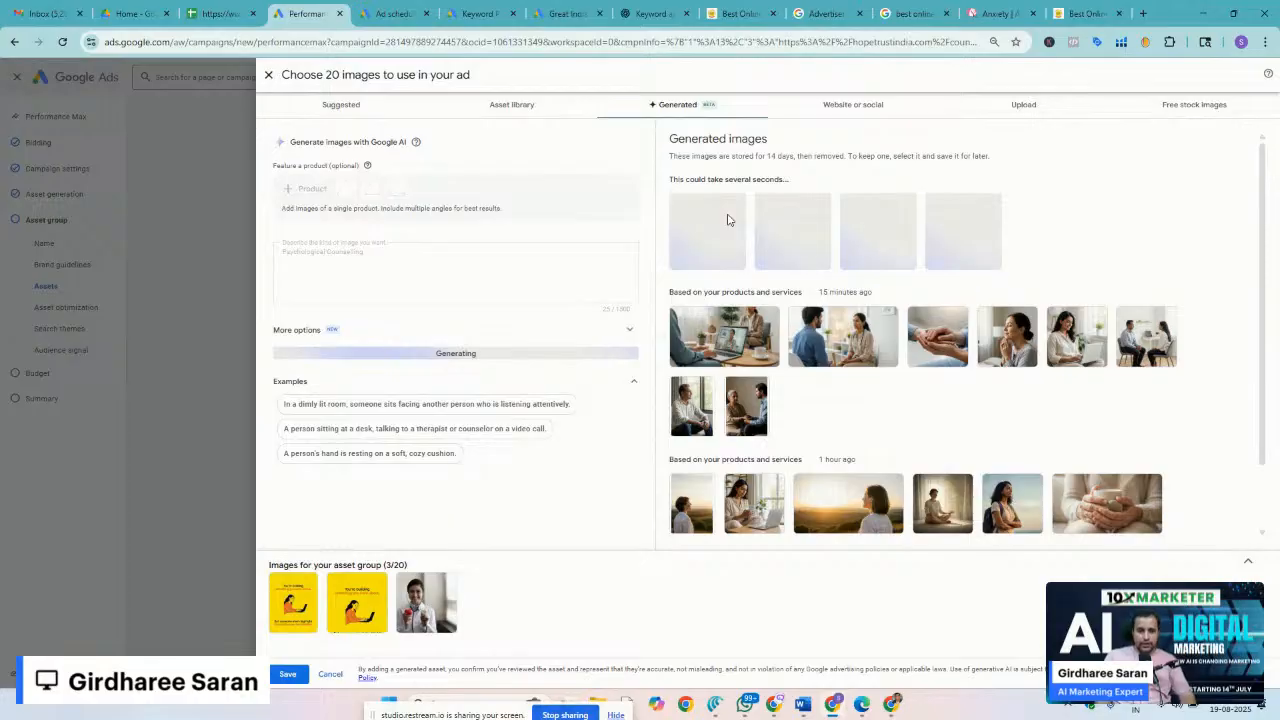
left_click(268, 75)
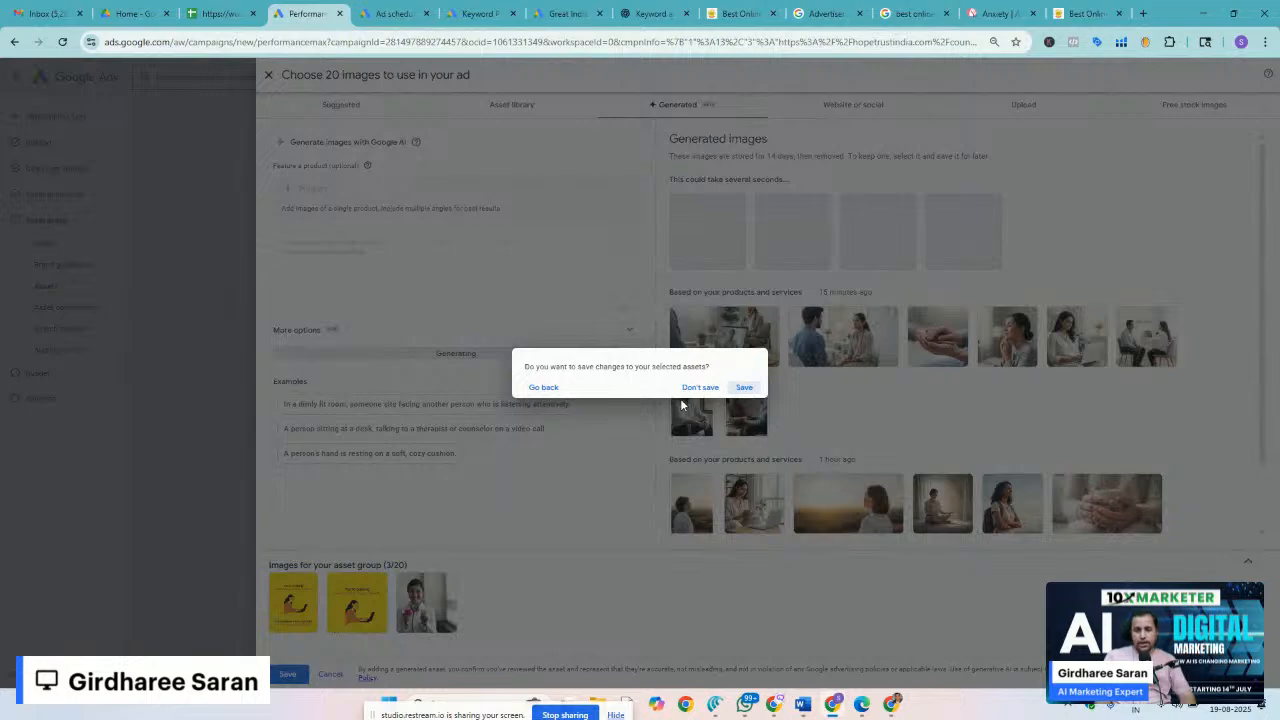
left_click(544, 387)
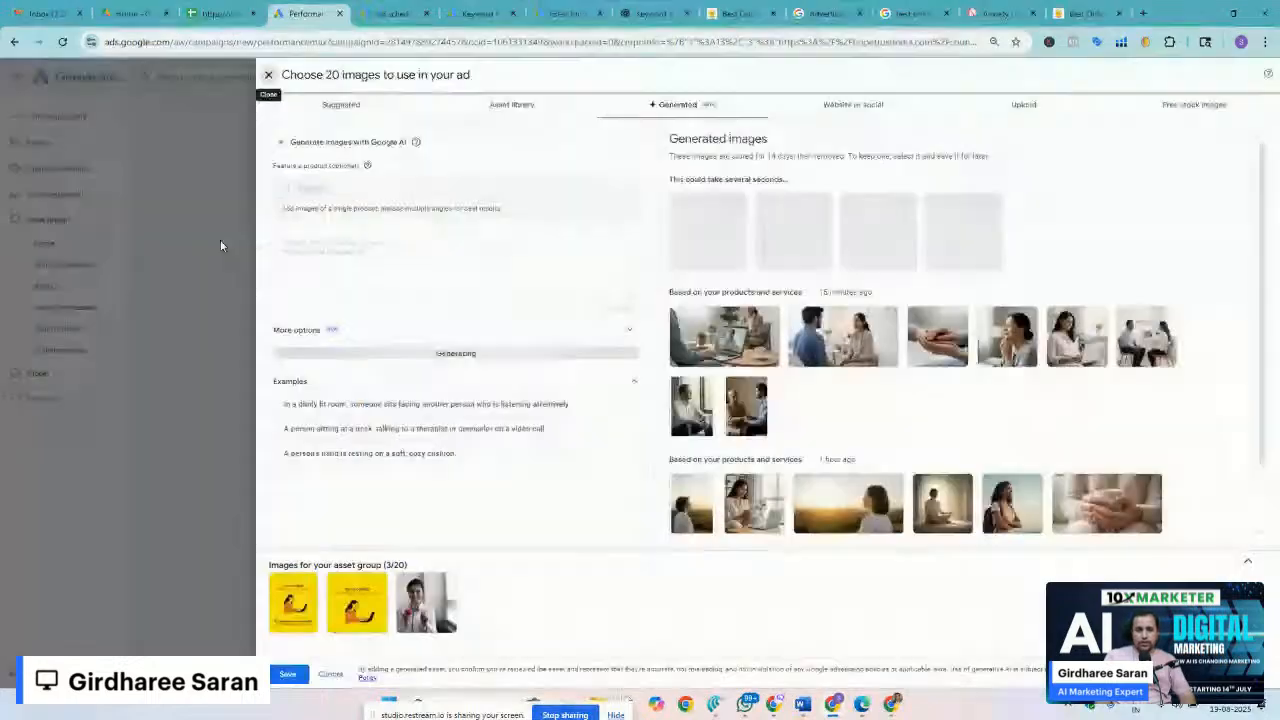
left_click(268, 75)
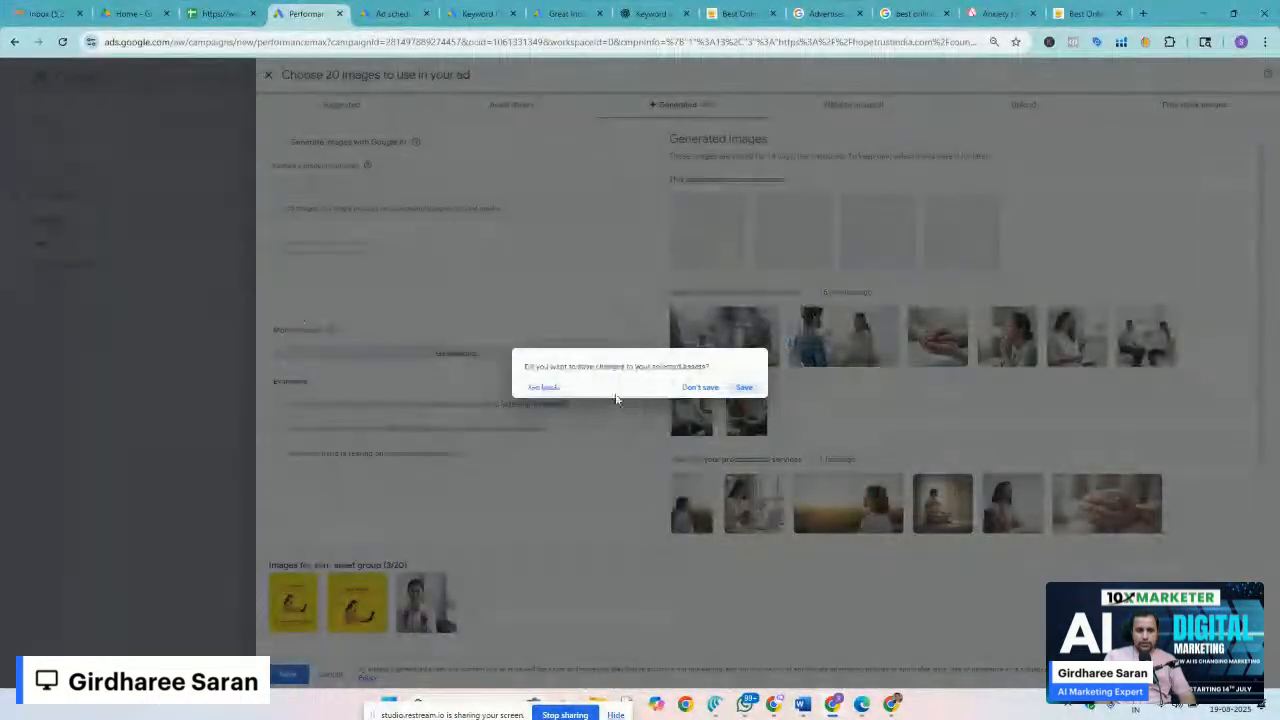
left_click(538, 391)
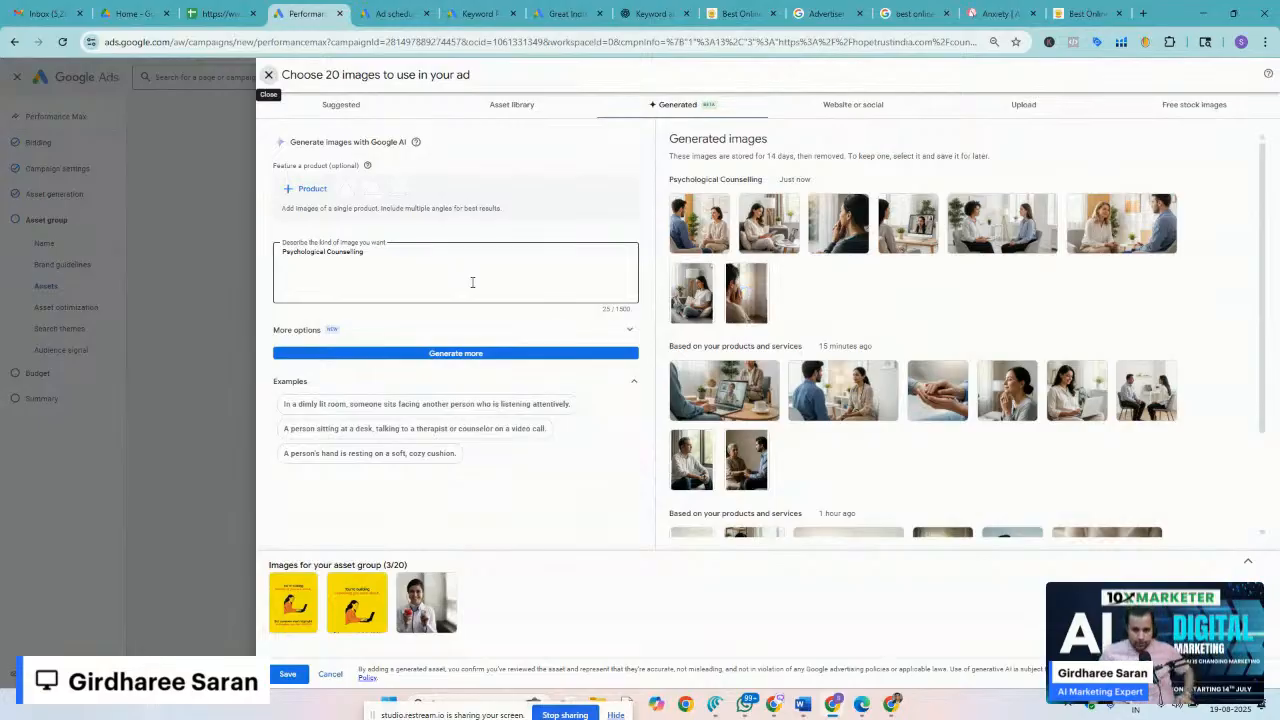
Select the first and the last wide image in the first row of Psychological Counselling results, and save the image selection
left_click(699, 223)
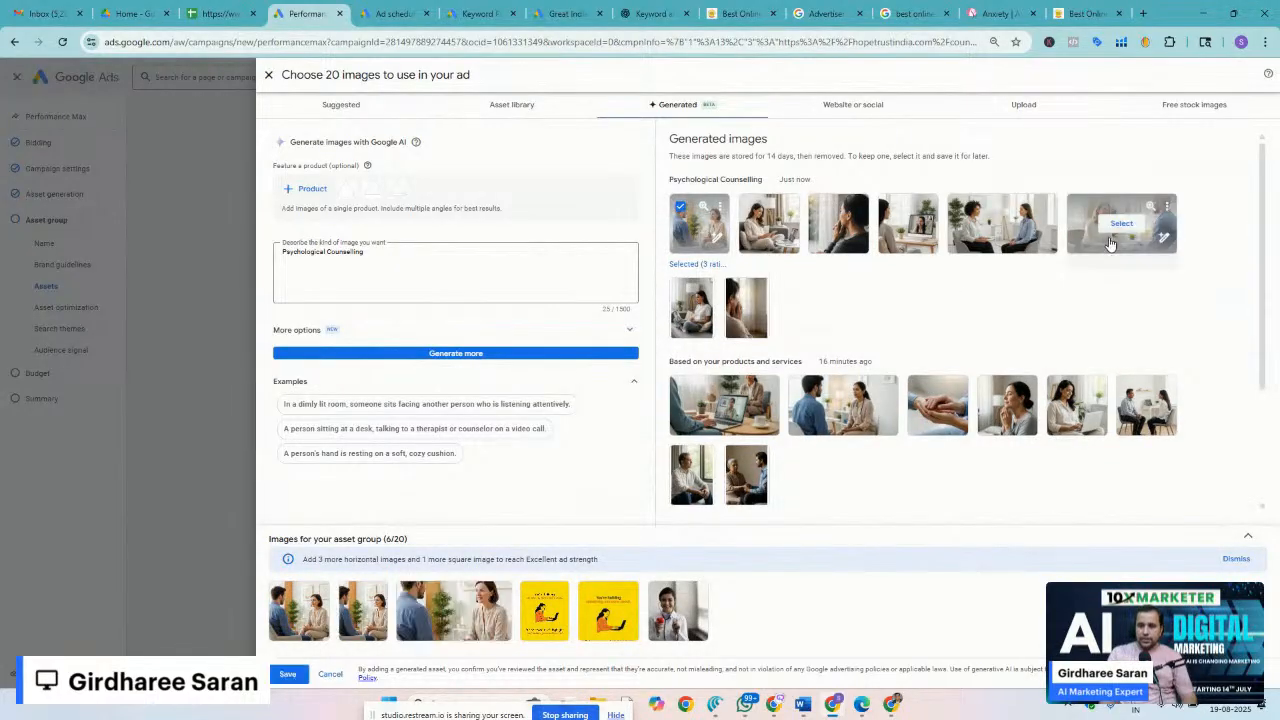
left_click(1109, 243)
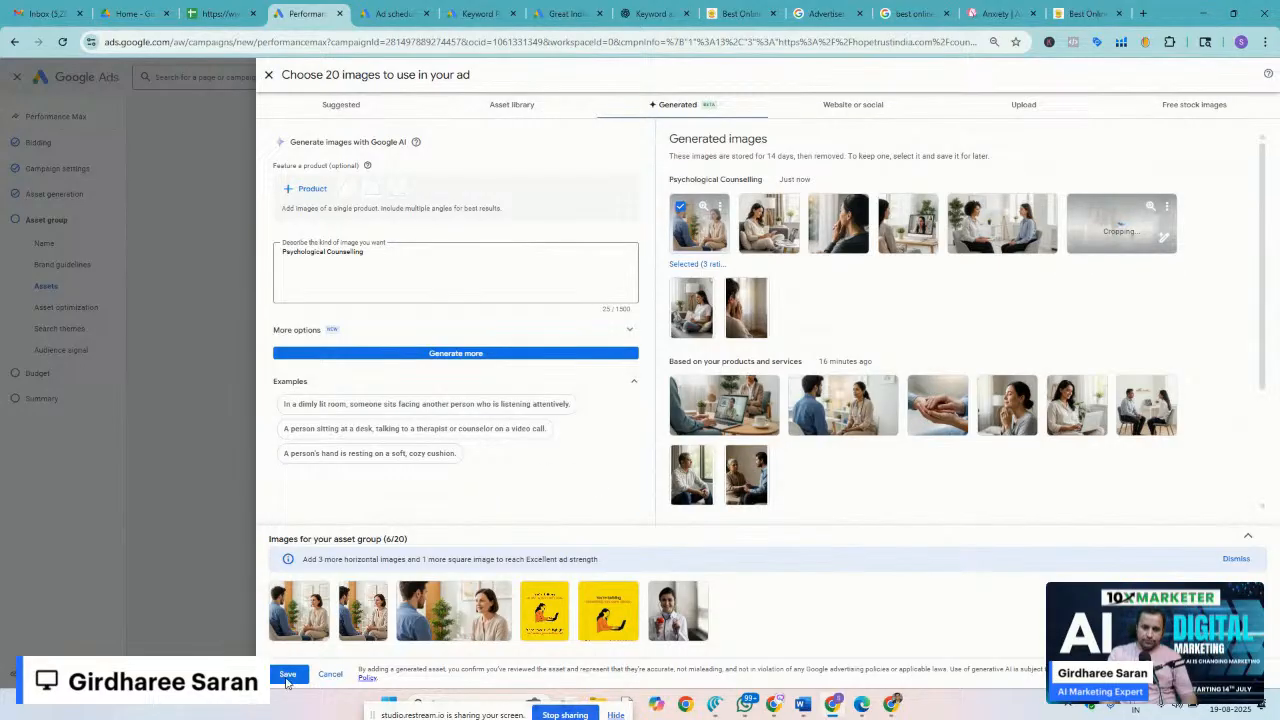
left_click(287, 676)
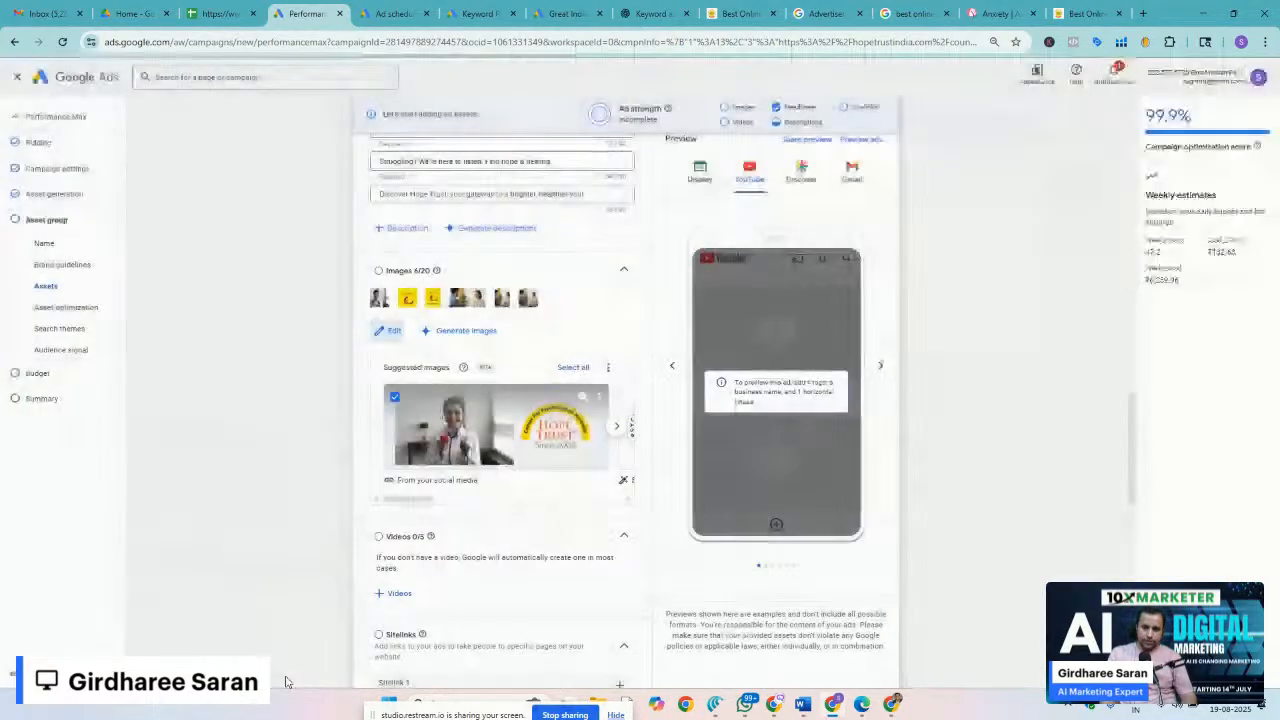
Review the asset library and YouTube search sources for adding videos to the asset group, and close the picker without adding any
scroll(272, 551, "down", 1)
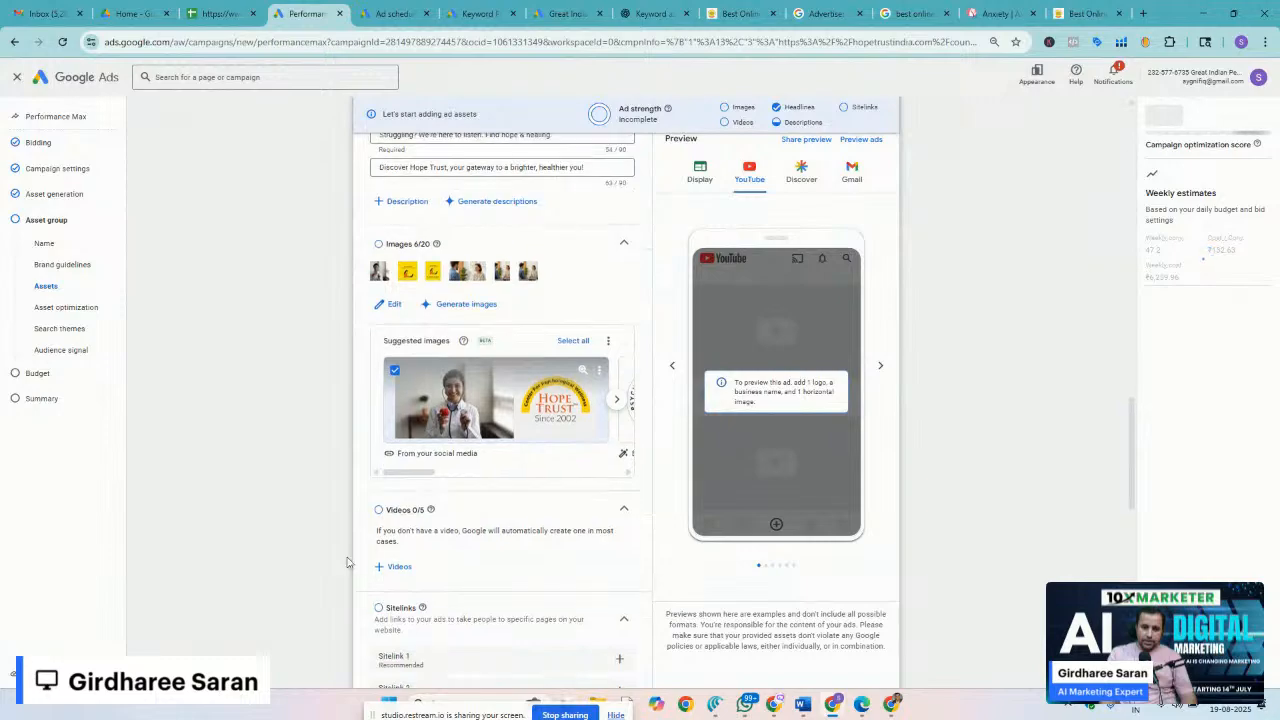
left_click(381, 512)
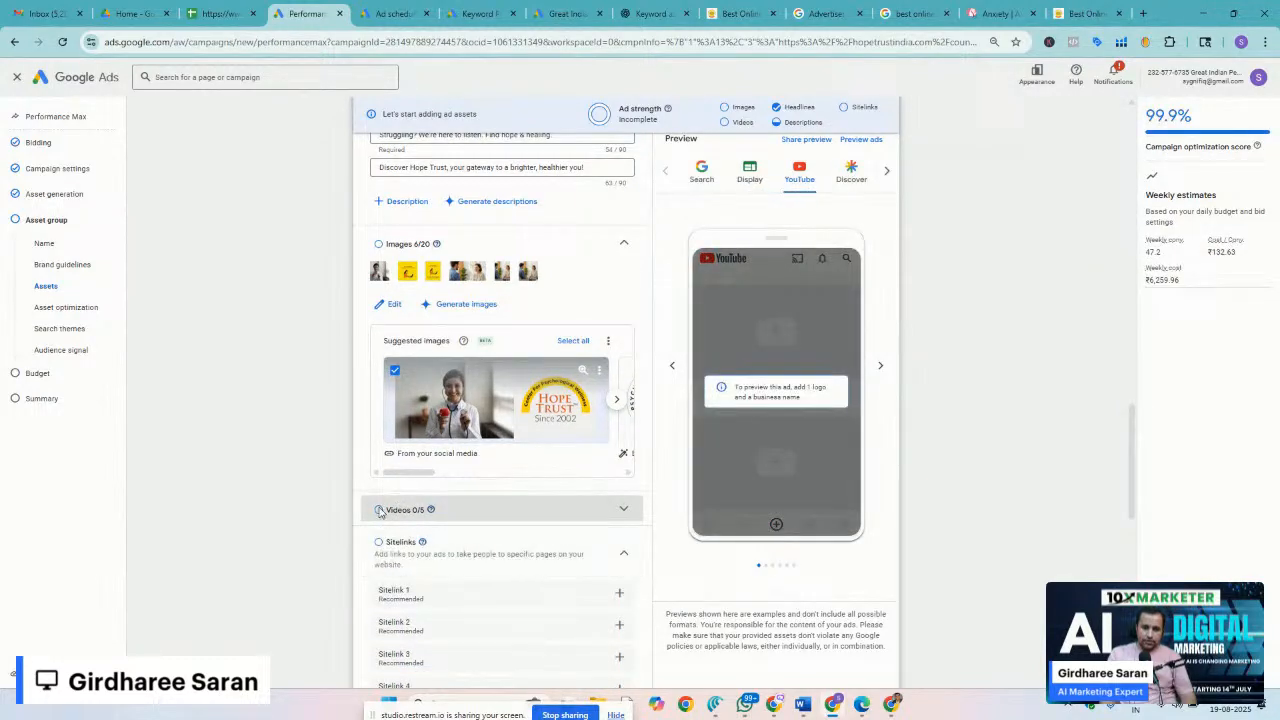
left_click(380, 511)
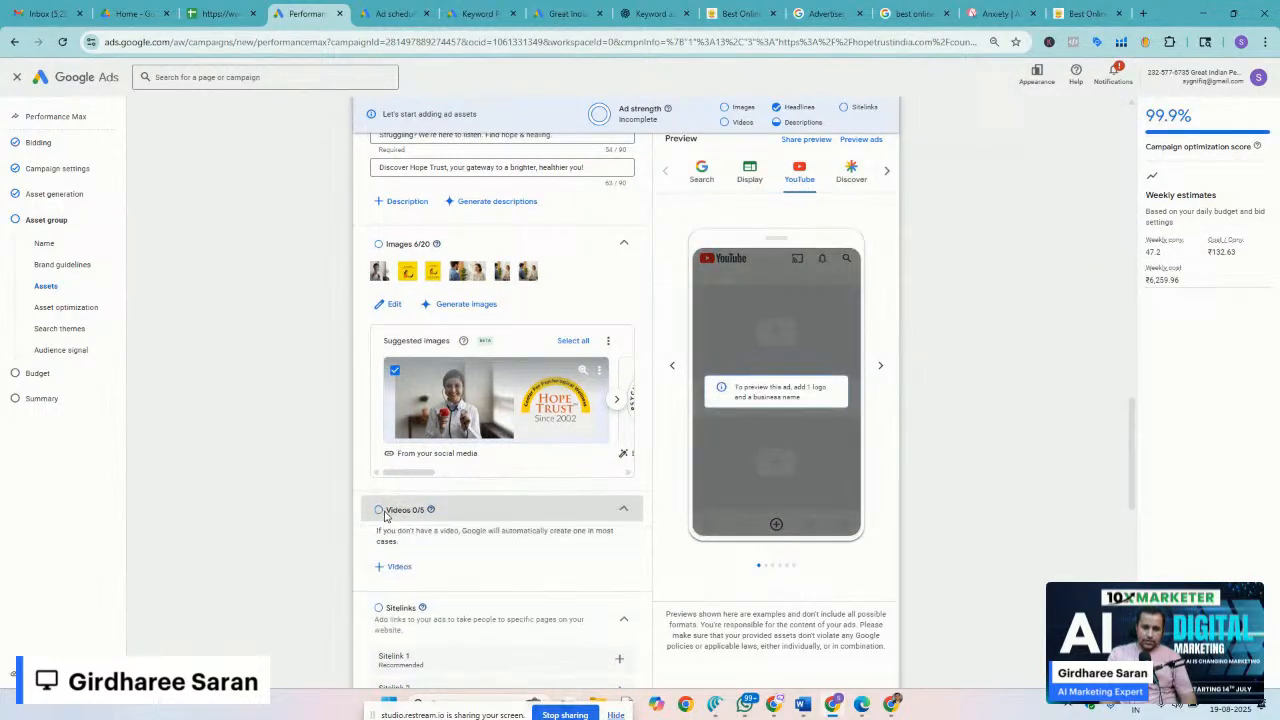
left_click(397, 567)
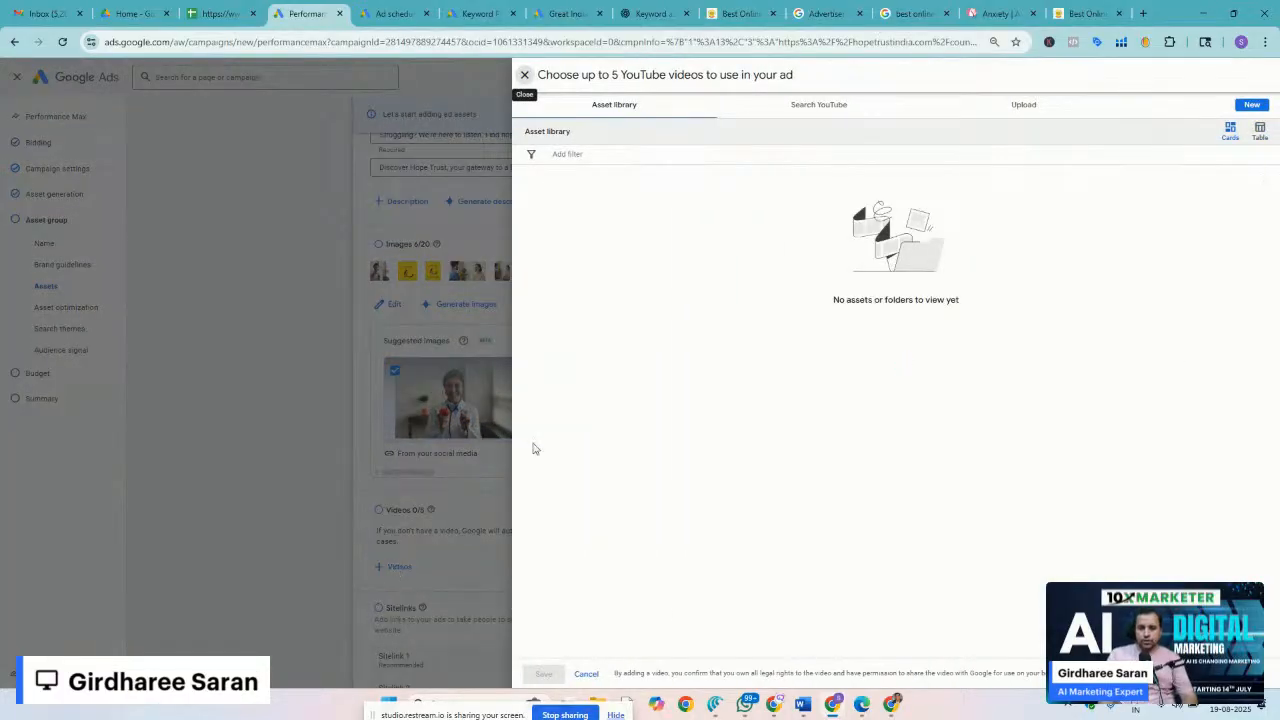
left_click(825, 107)
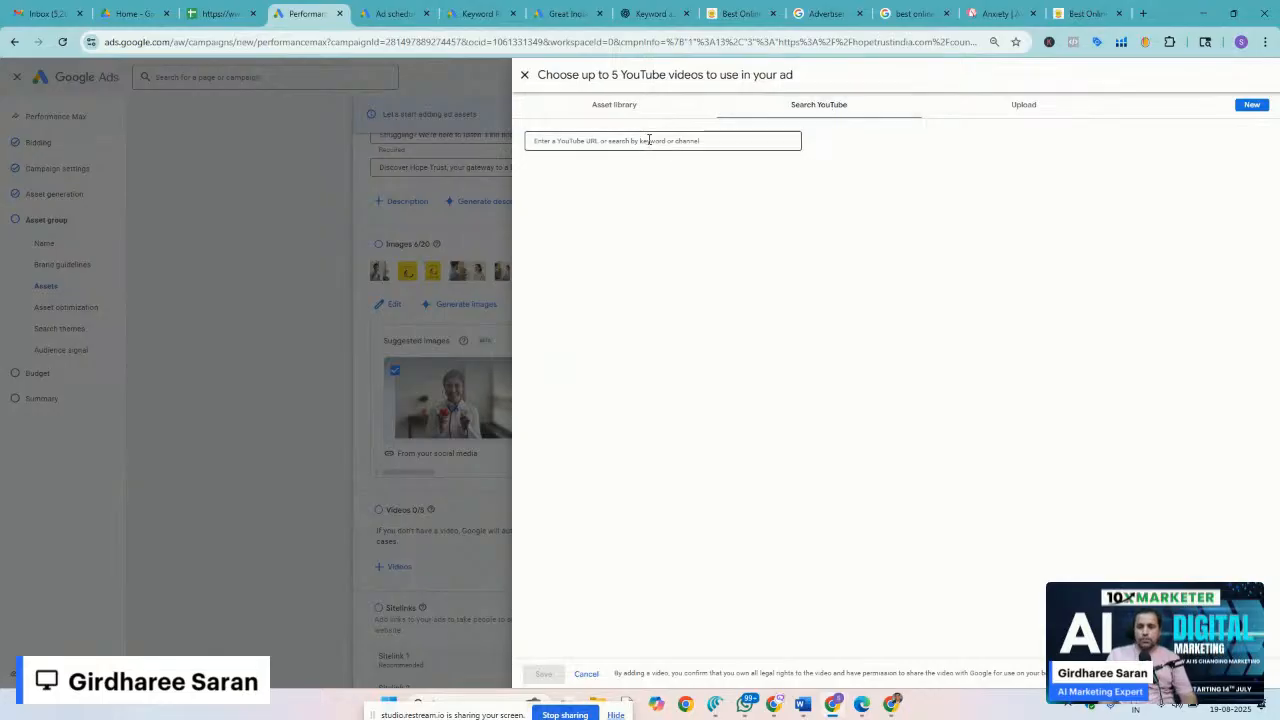
left_click(615, 121)
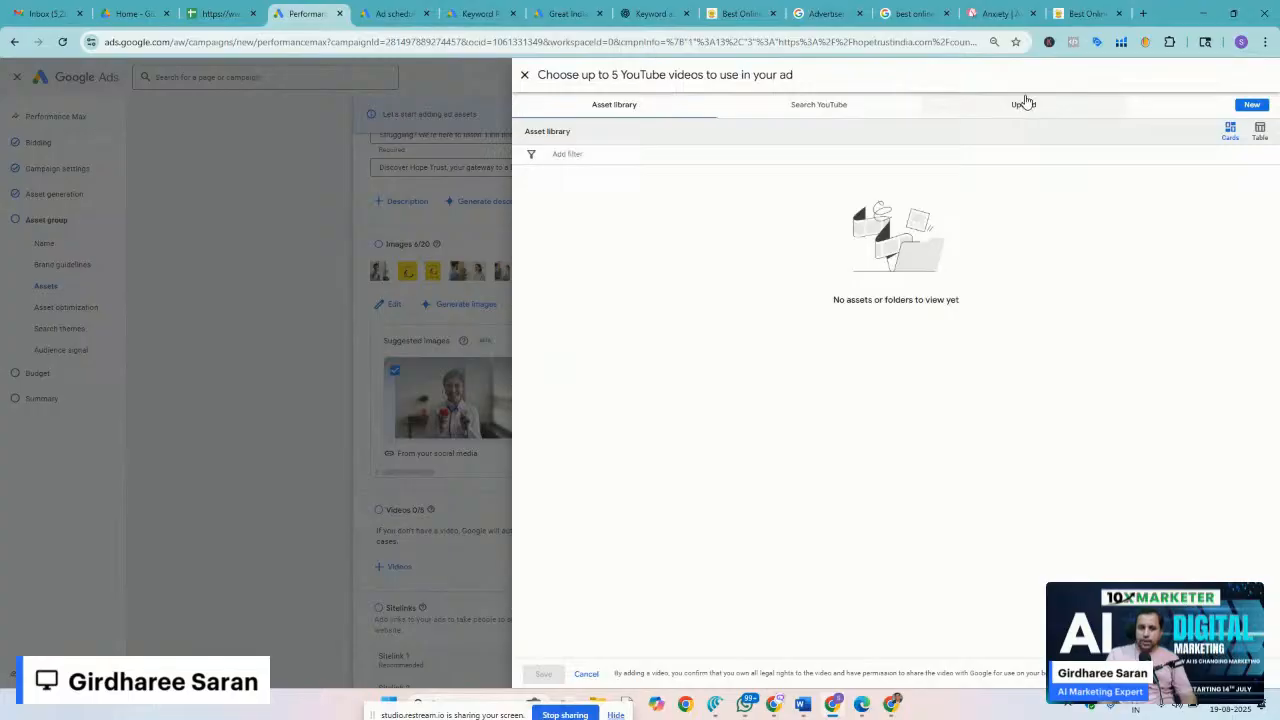
left_click(522, 76)
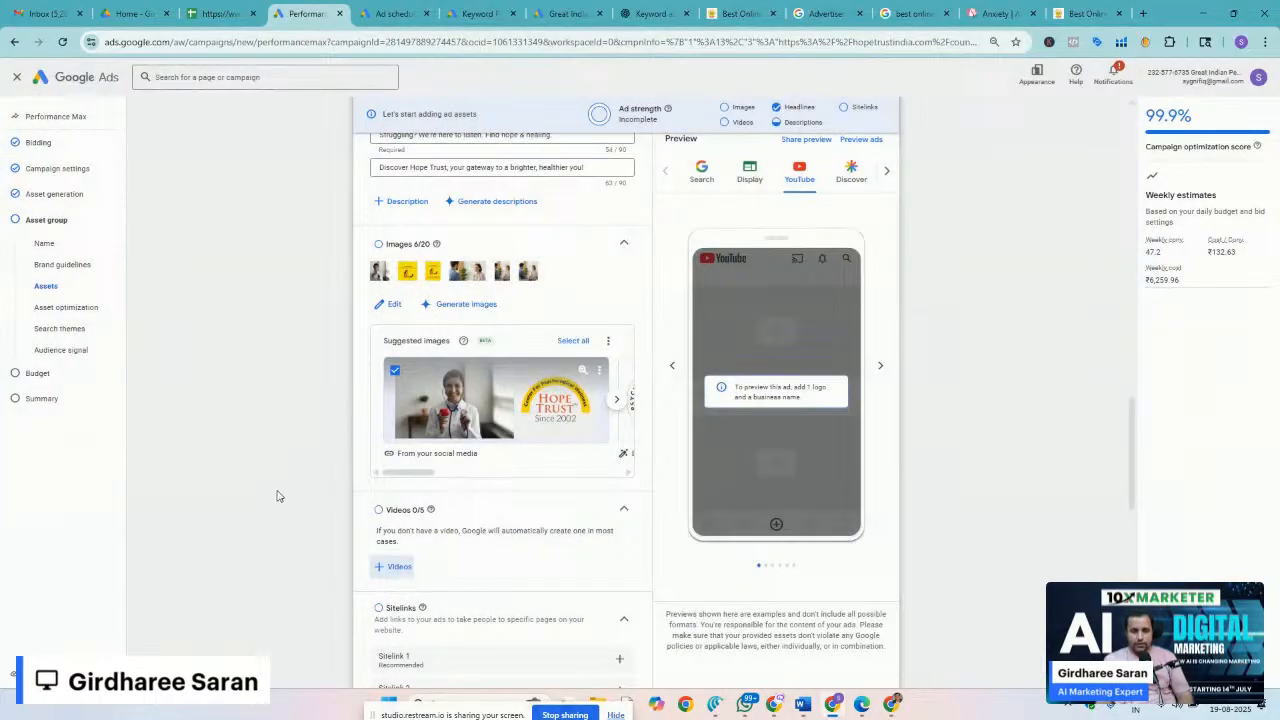
Examine how sitelinks appear under the sponsored ads in the open Google results for "best online therapy for anxiety and depression"
scroll(278, 496, "down", 3)
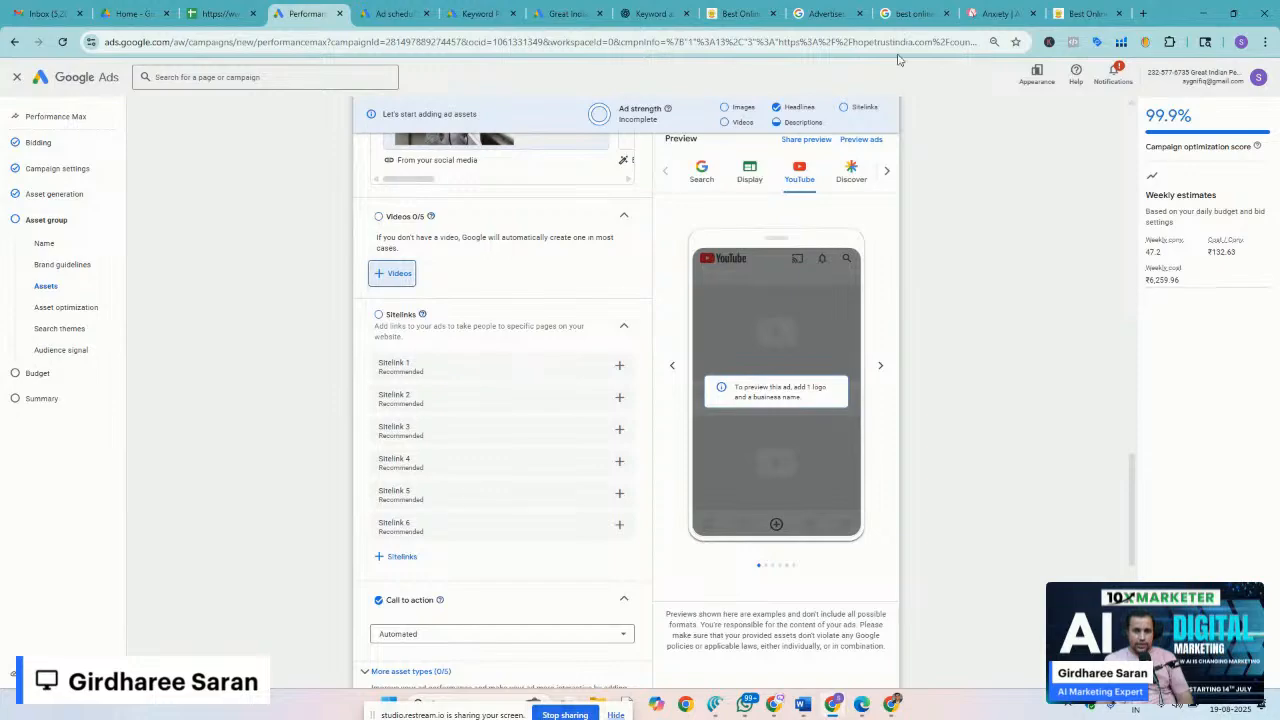
left_click(912, 13)
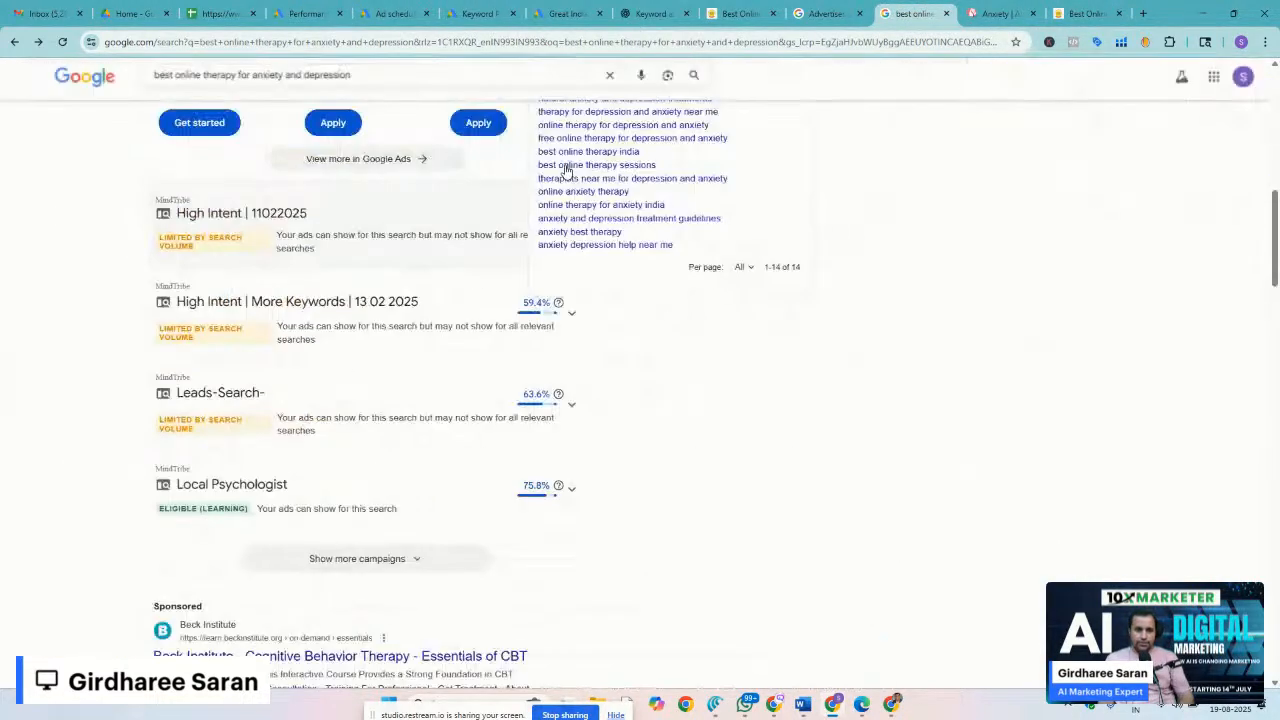
scroll(898, 486, "down", 1)
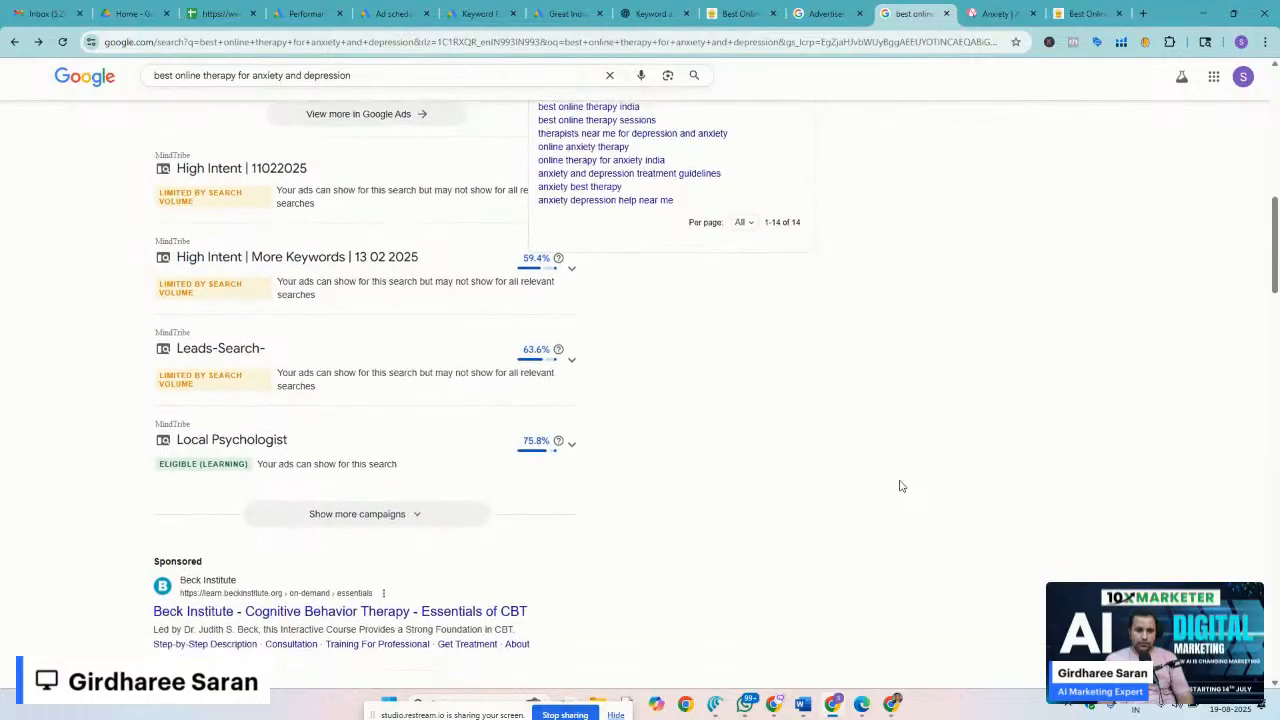
scroll(898, 486, "down", 1)
scroll(898, 486, "up", 10)
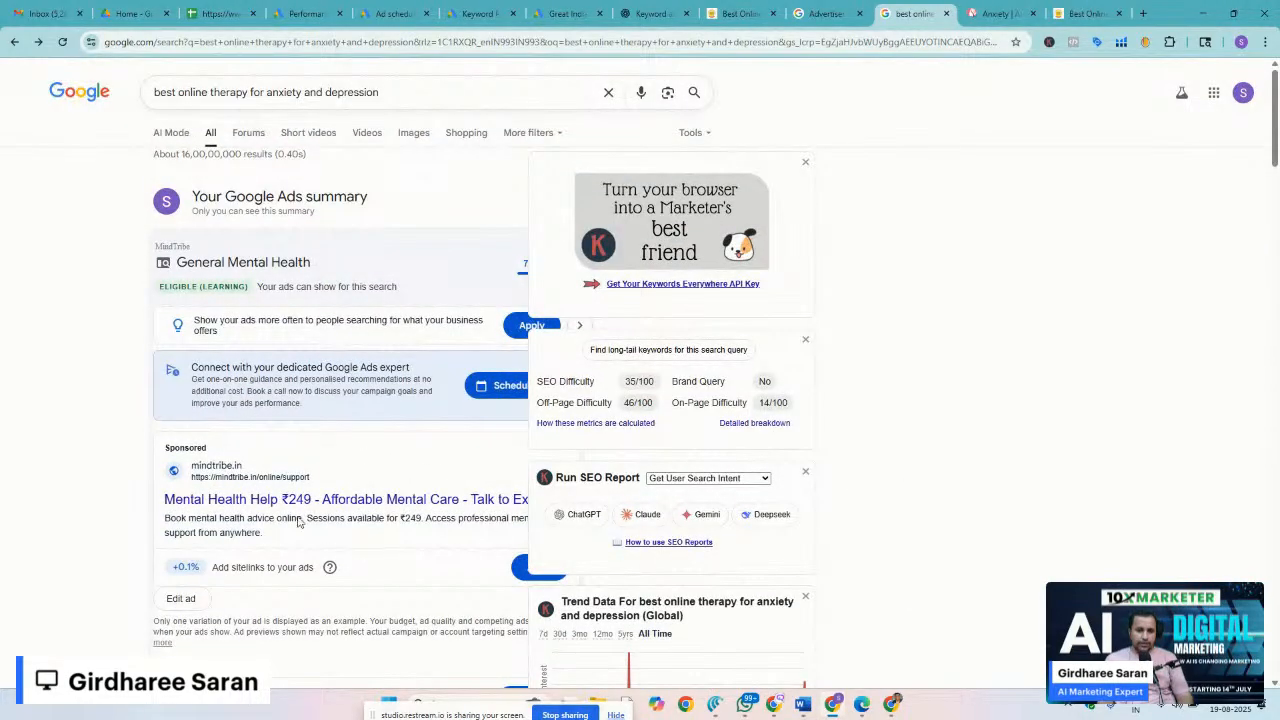
scroll(298, 521, "down", 10)
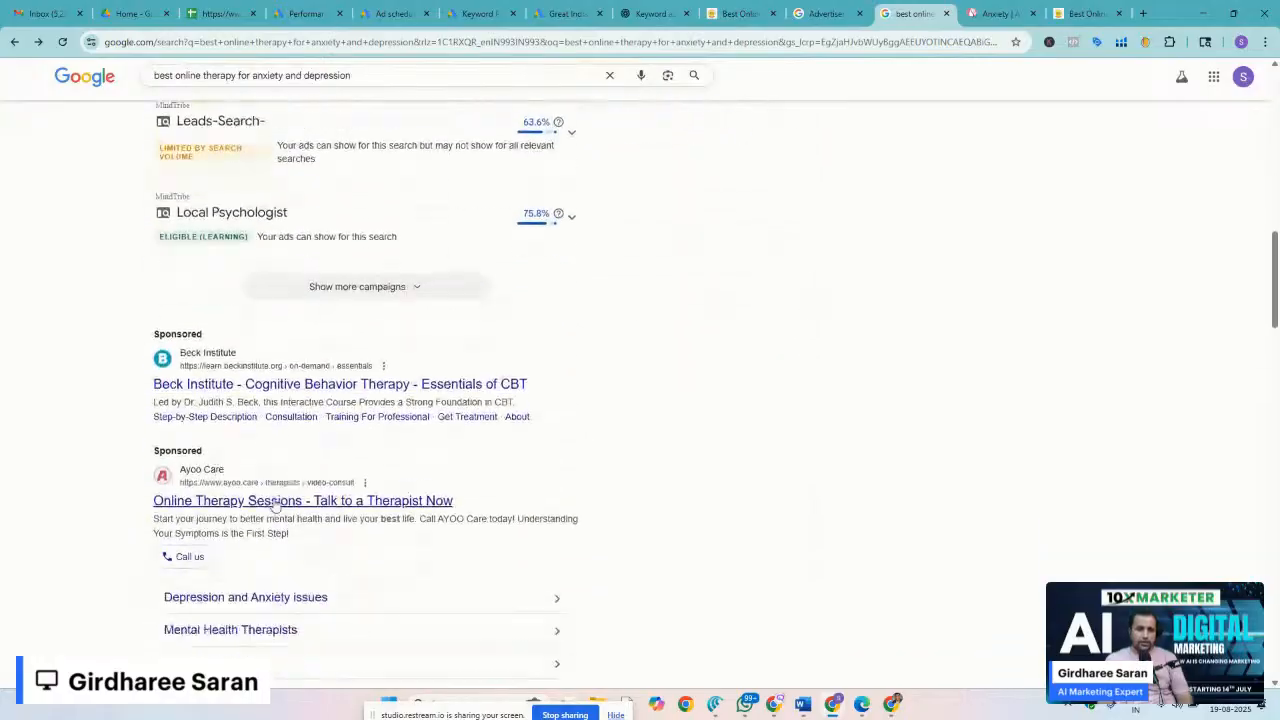
scroll(274, 505, "down", 7)
scroll(274, 503, "up", 4)
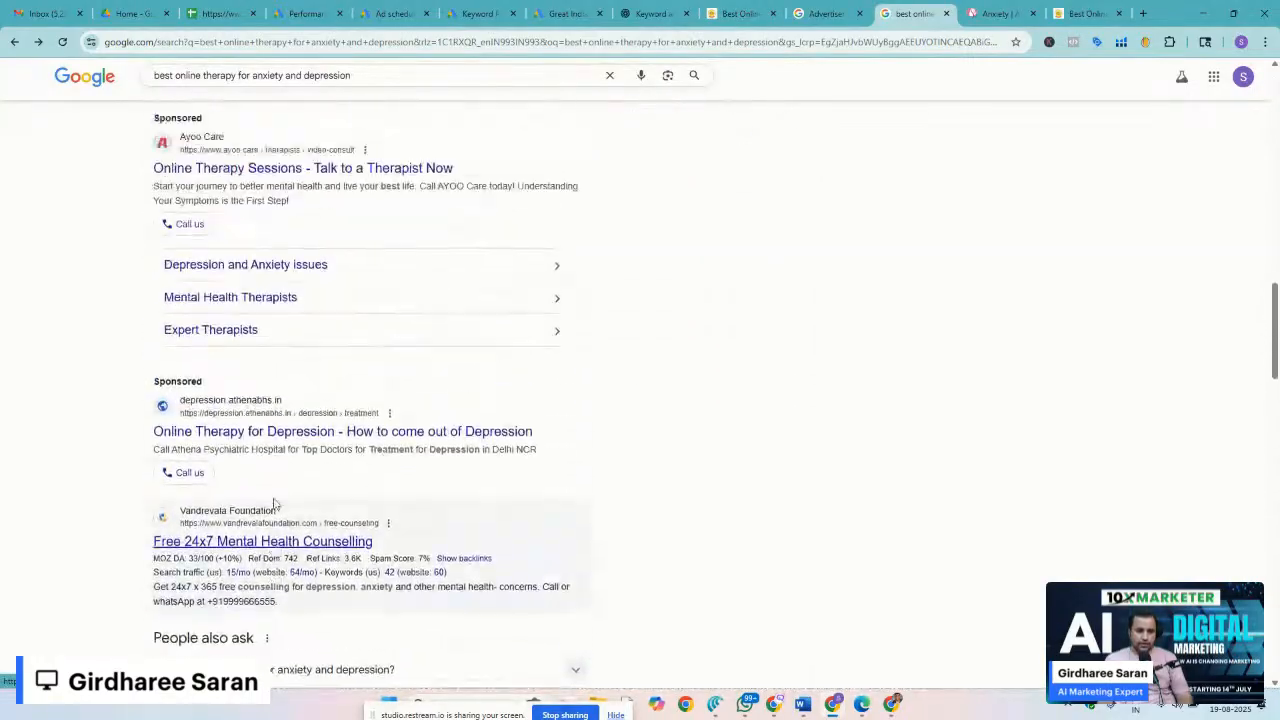
scroll(274, 503, "up", 3)
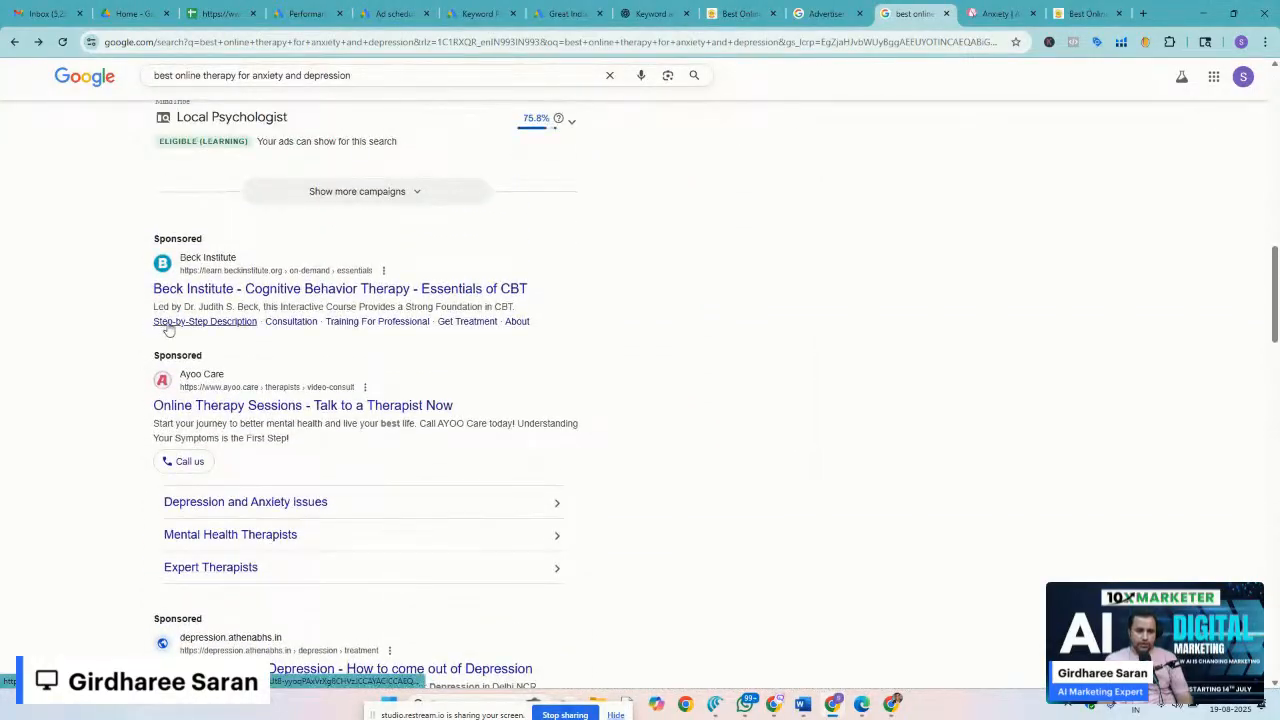
scroll(168, 330, "up", 5)
scroll(168, 330, "right", 1)
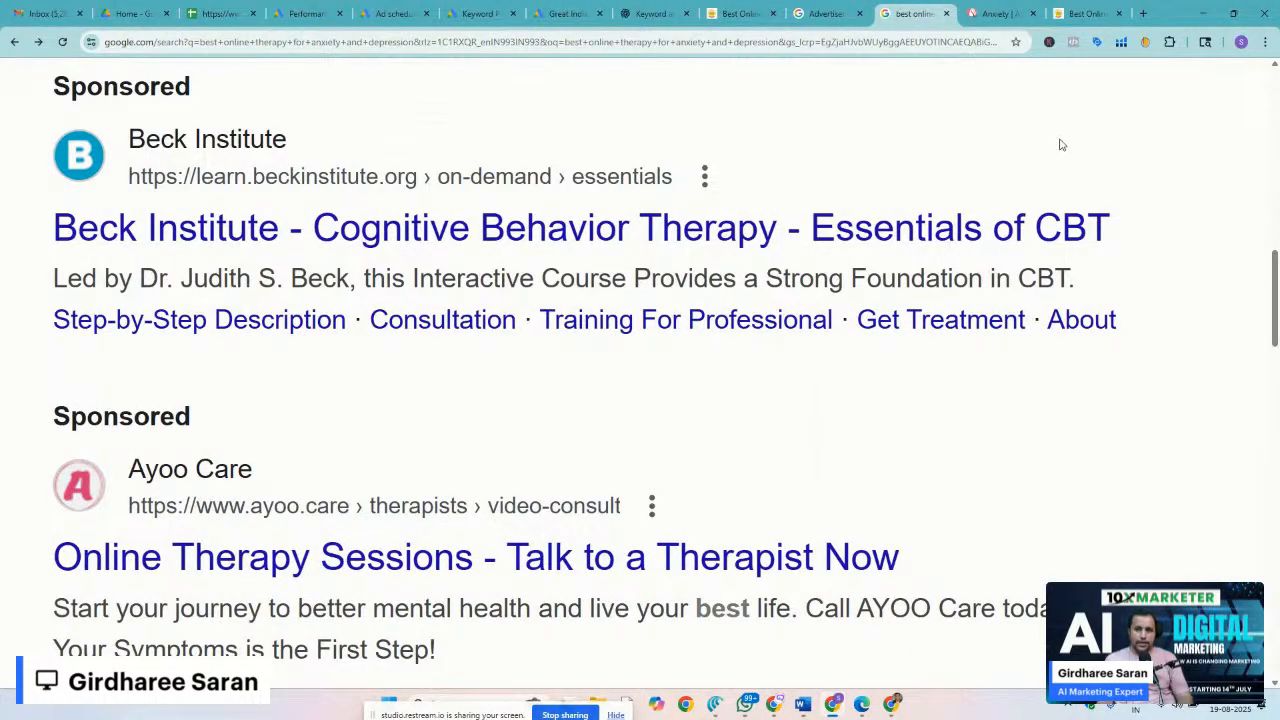
Return to the Performance Max campaign draft and review the available call-to-action options, leaving it on Automated
left_click(565, 13)
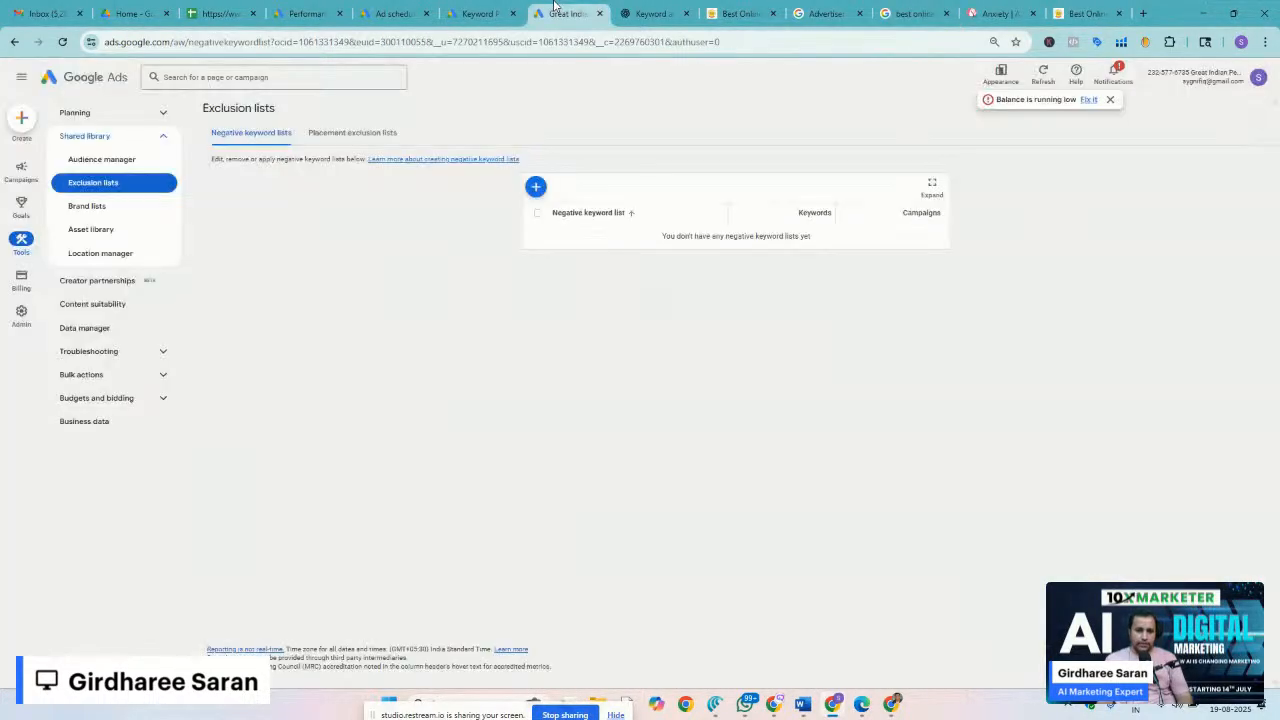
left_click(486, 8)
left_click(380, 8)
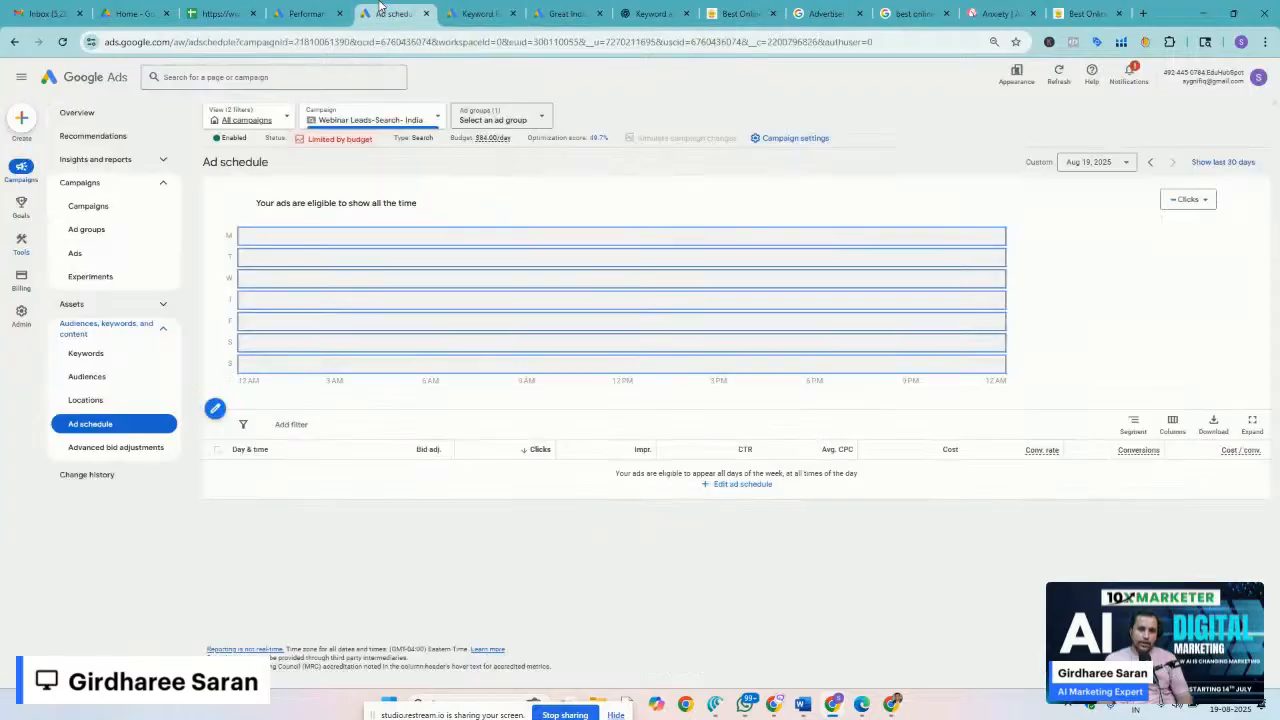
left_click(289, 12)
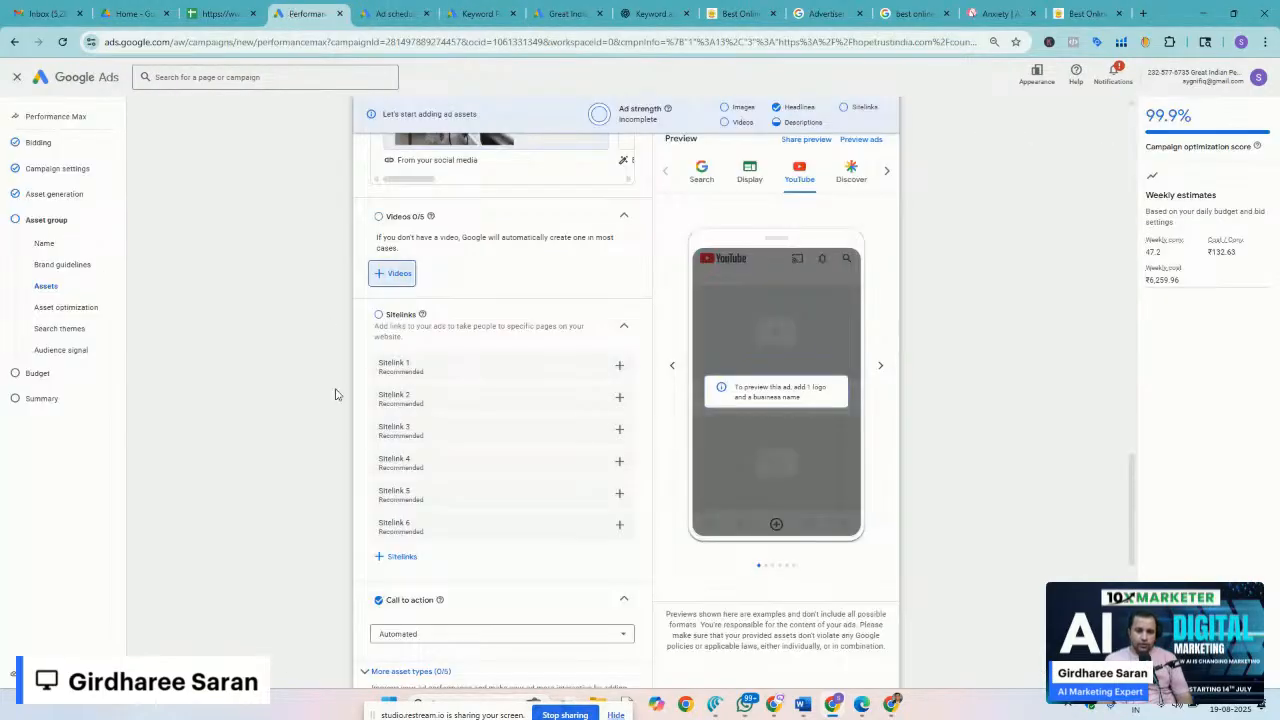
scroll(322, 671, "down", 1)
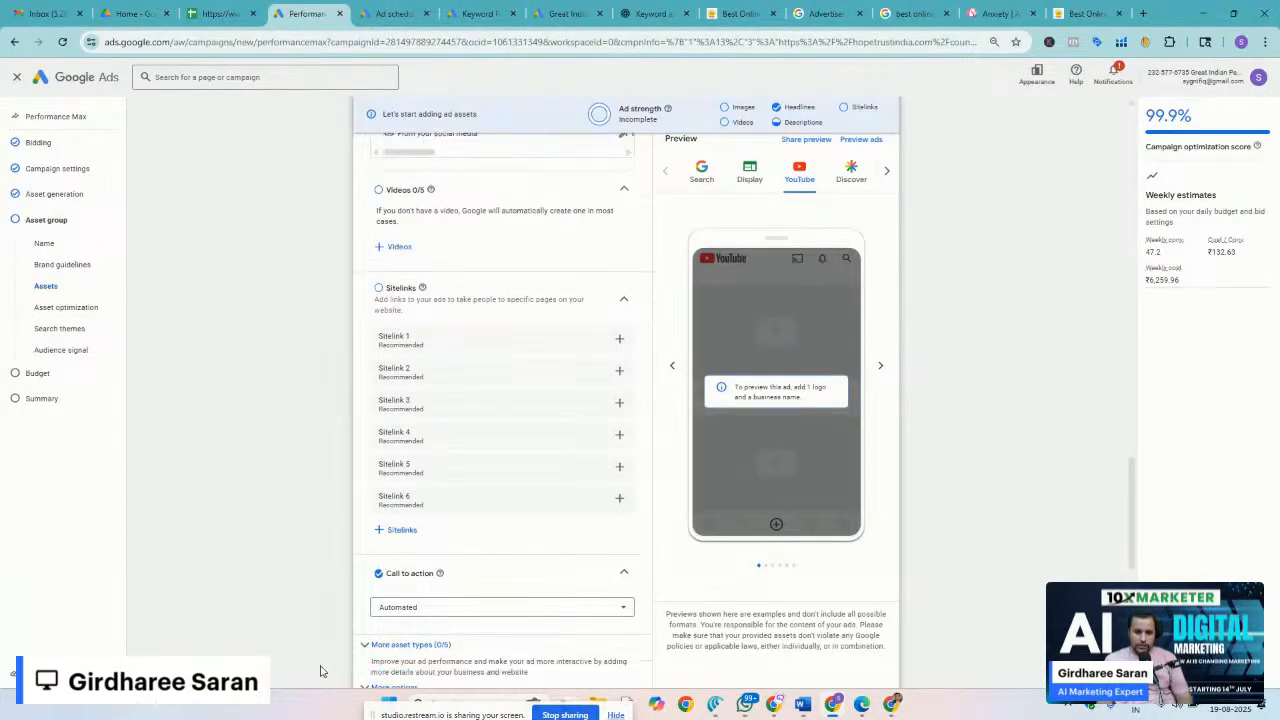
scroll(320, 671, "down", 3)
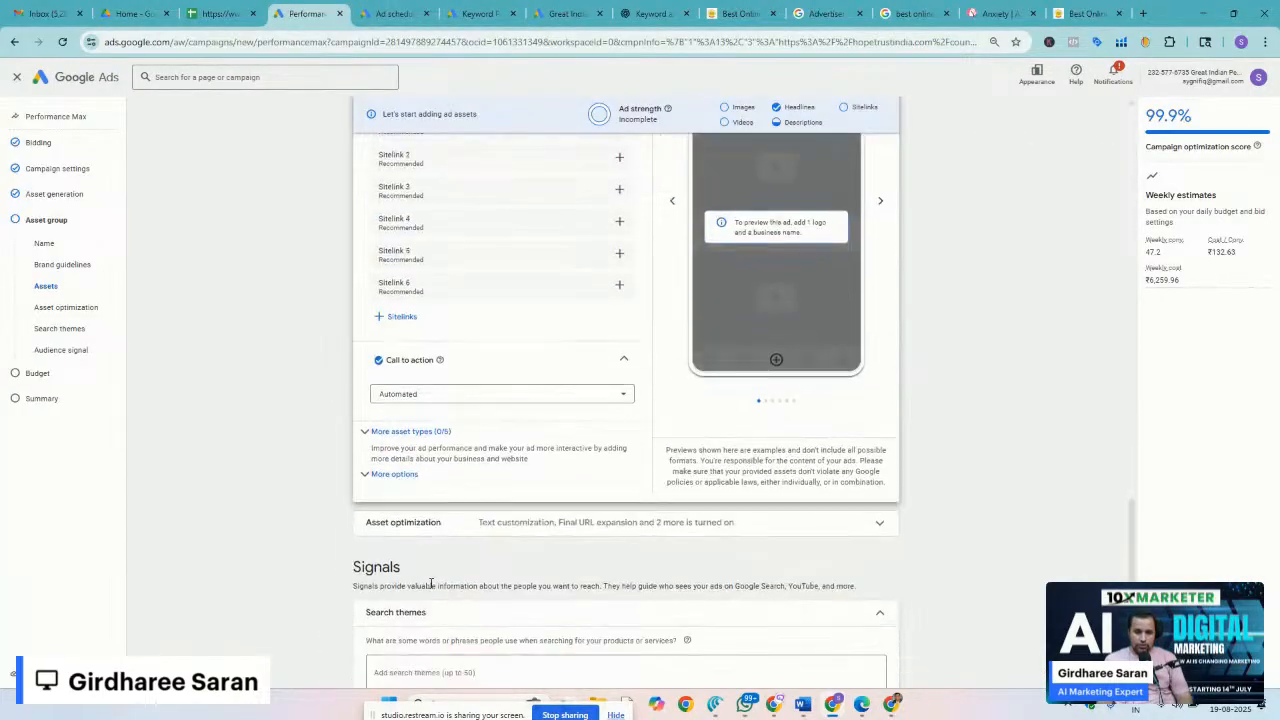
left_click(398, 394)
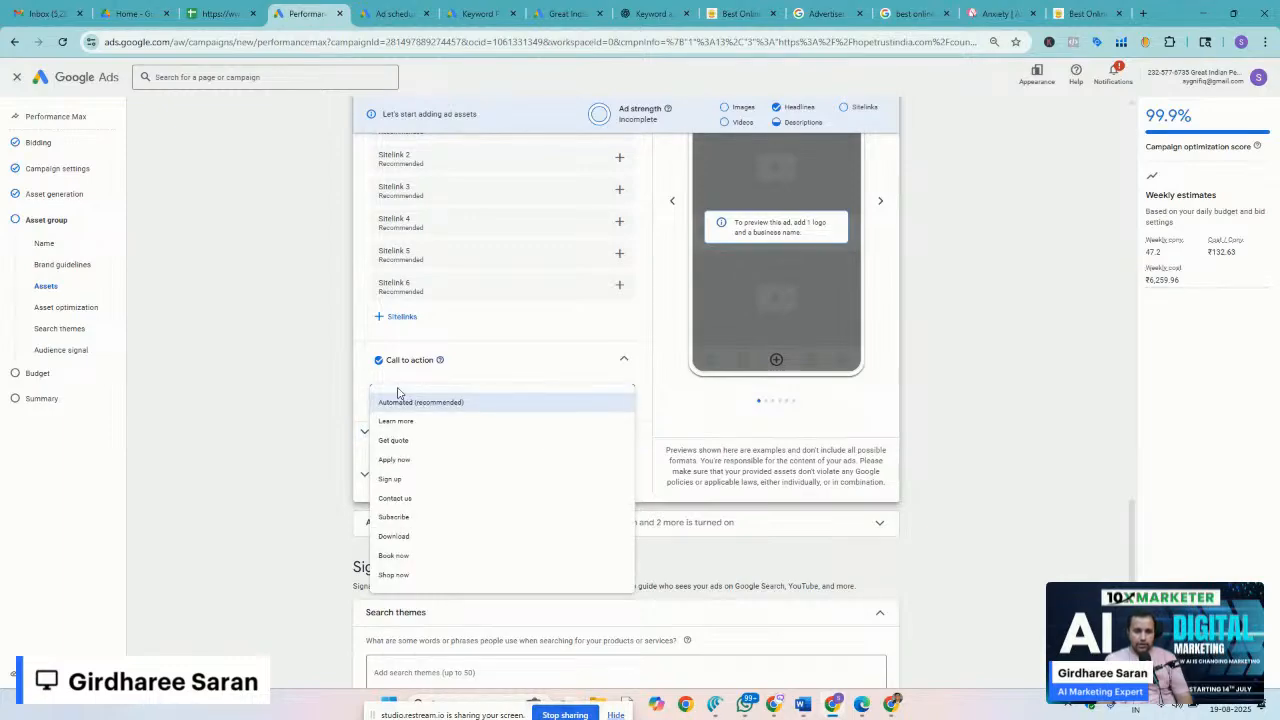
left_click(317, 398)
Expand the additional asset types below the call to action to view promotions, prices and structured snippets
scroll(317, 398, "up", 3)
scroll(317, 398, "right", 1)
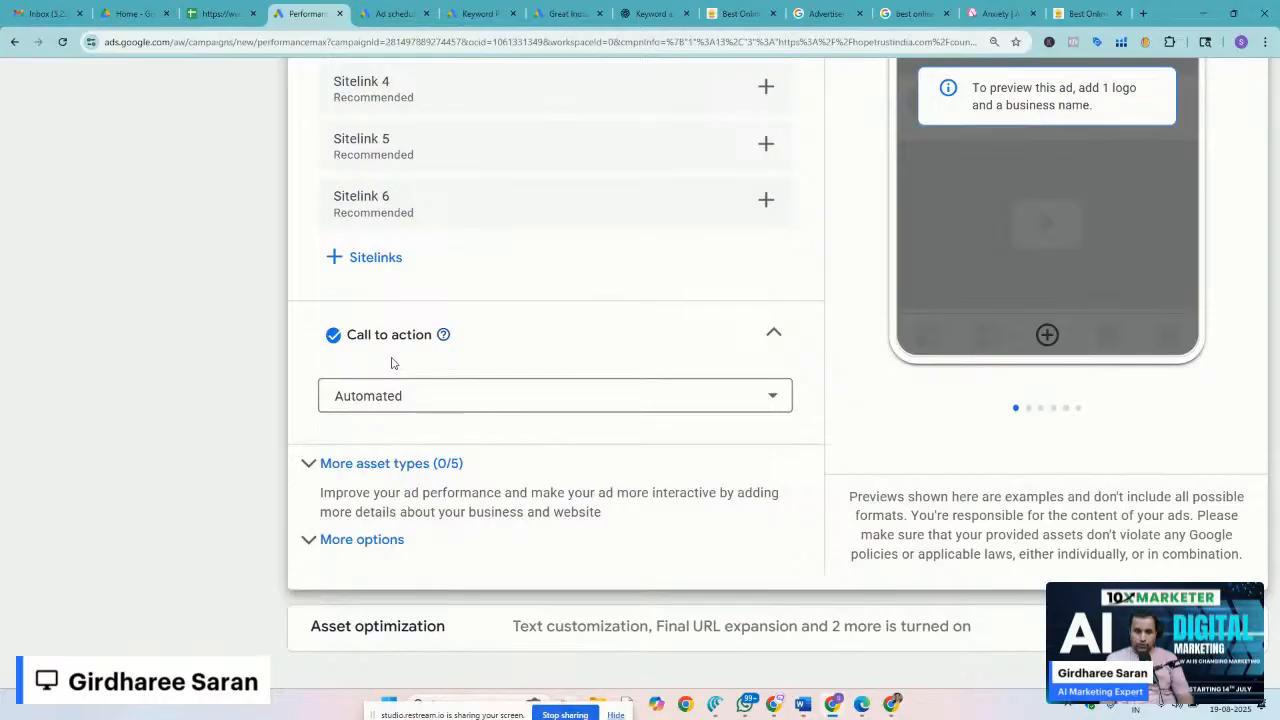
left_click(311, 478)
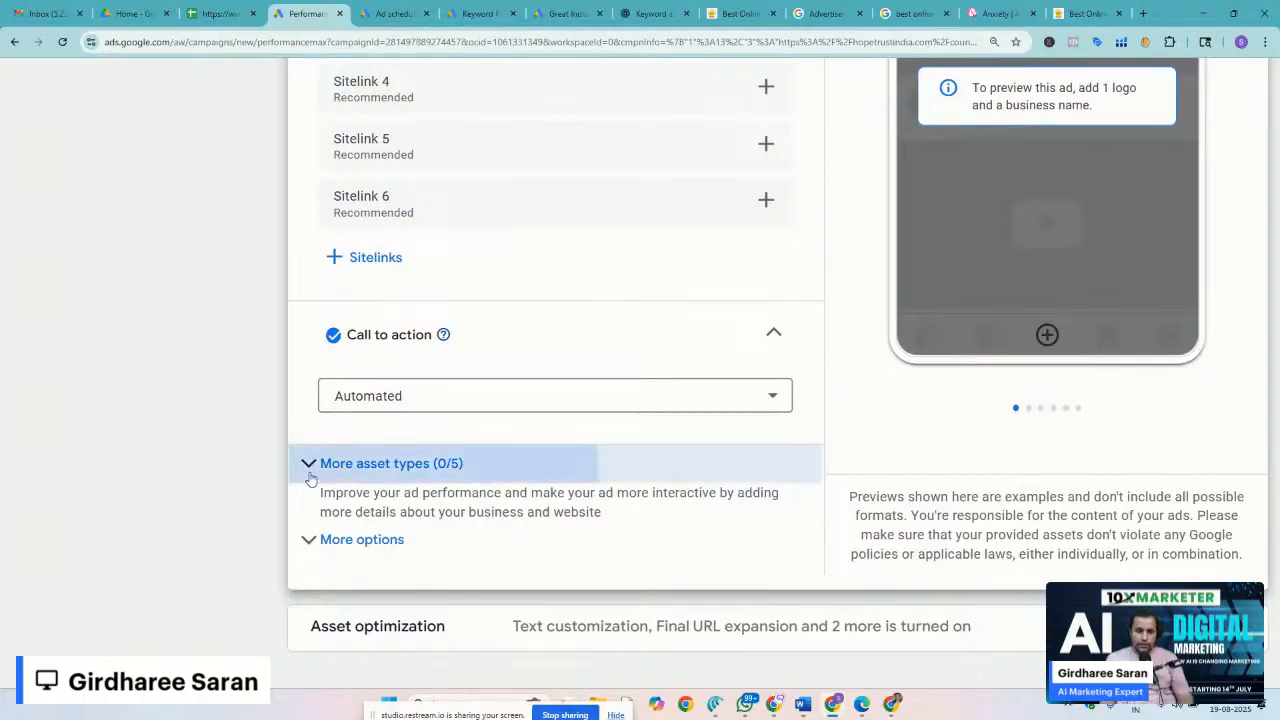
scroll(198, 550, "down", 1)
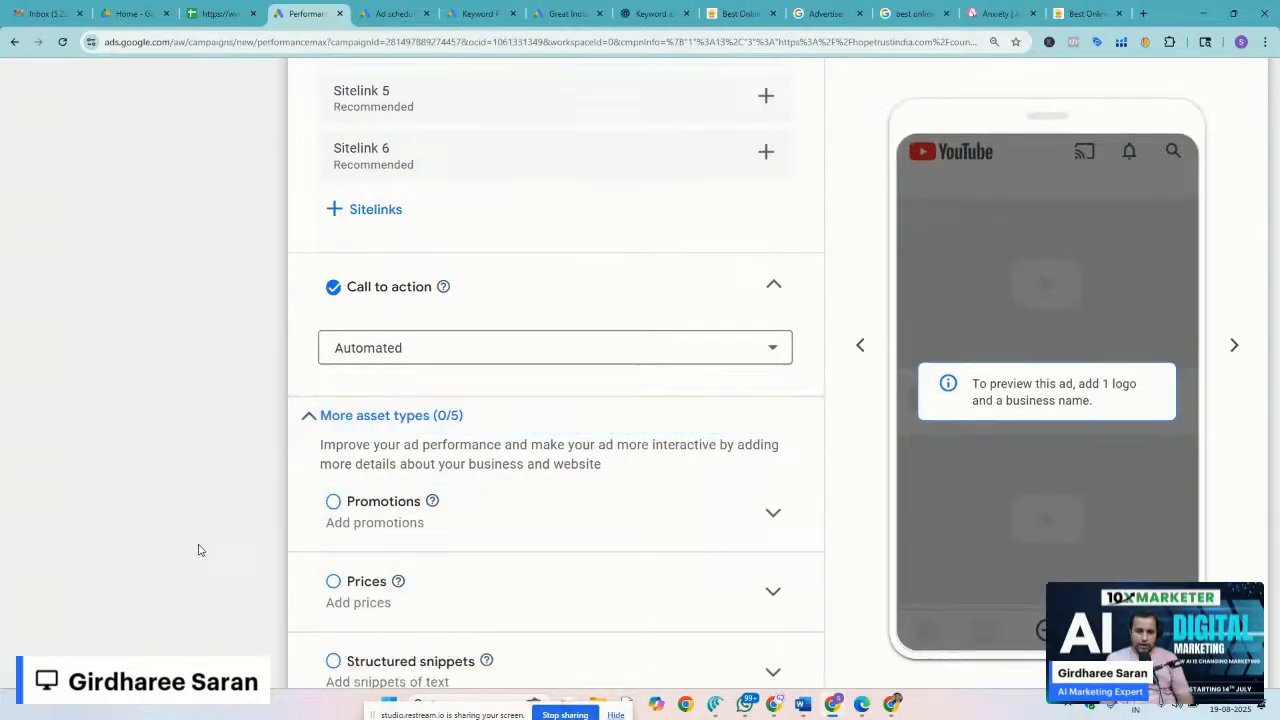
Open a new campaign-level lead form, examine its text fields, contact information questions and preview, and close it without adding one
scroll(198, 550, "down", 3)
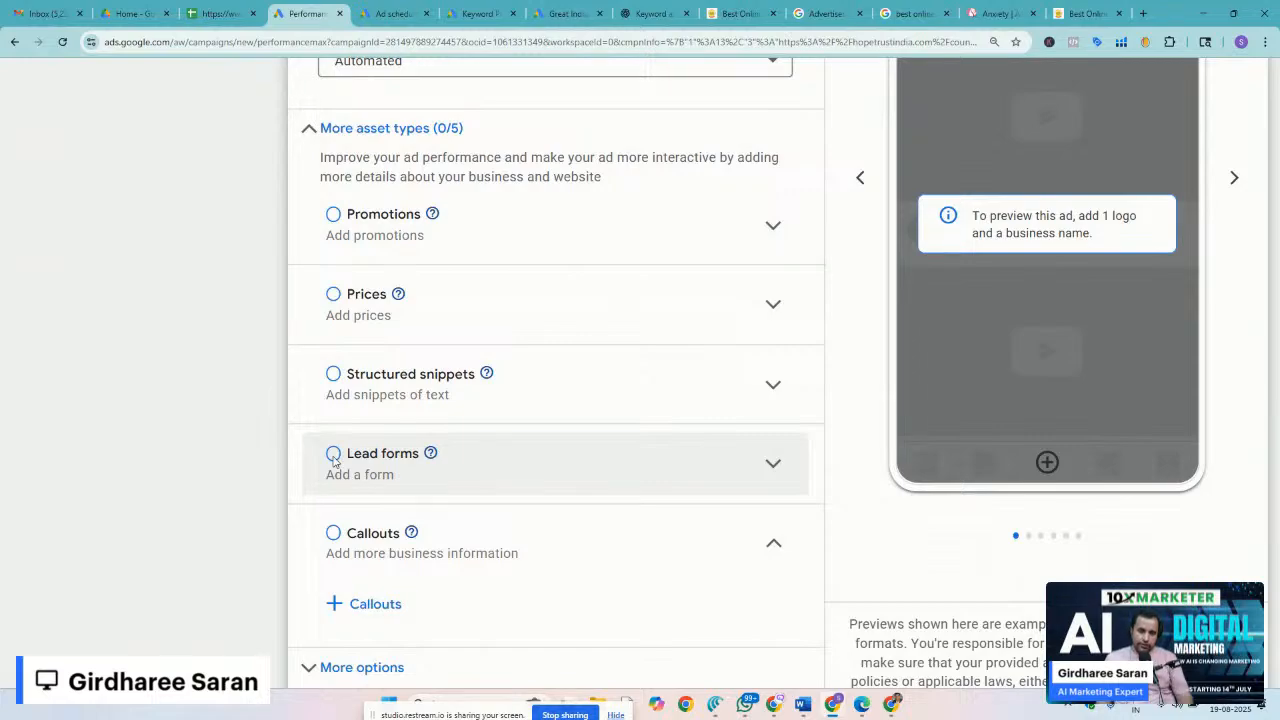
left_click(334, 459)
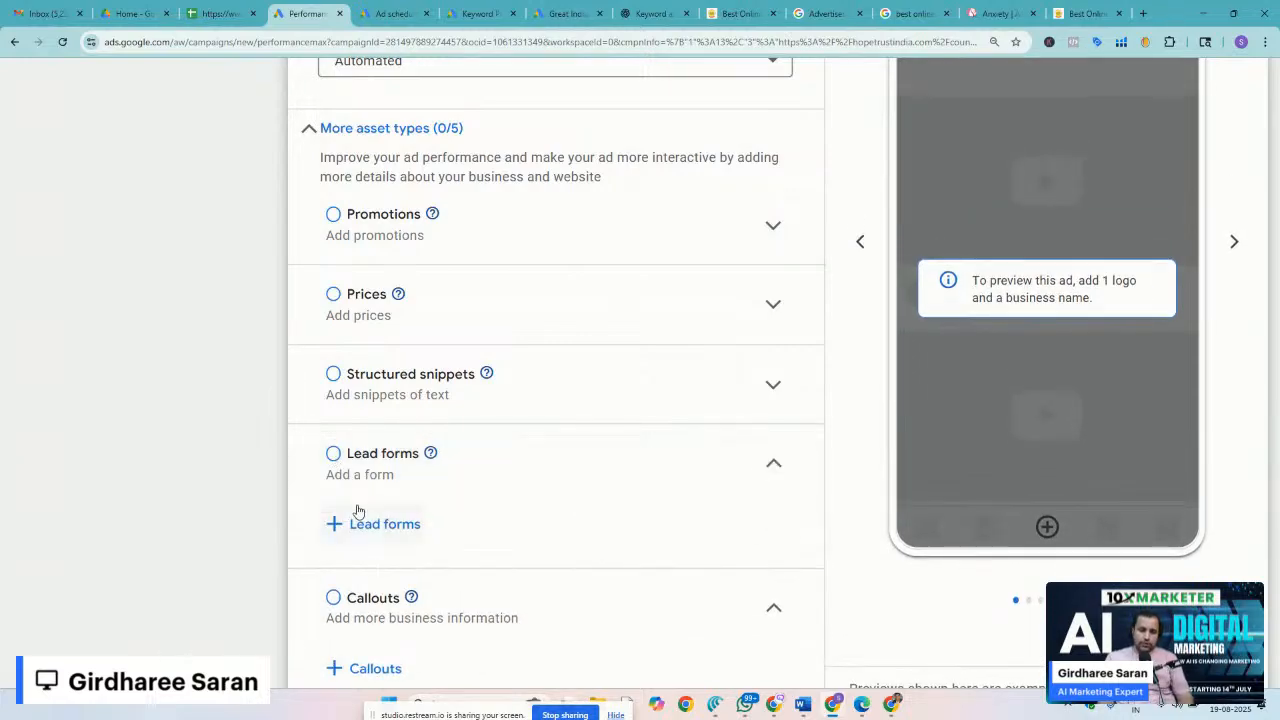
left_click(370, 525)
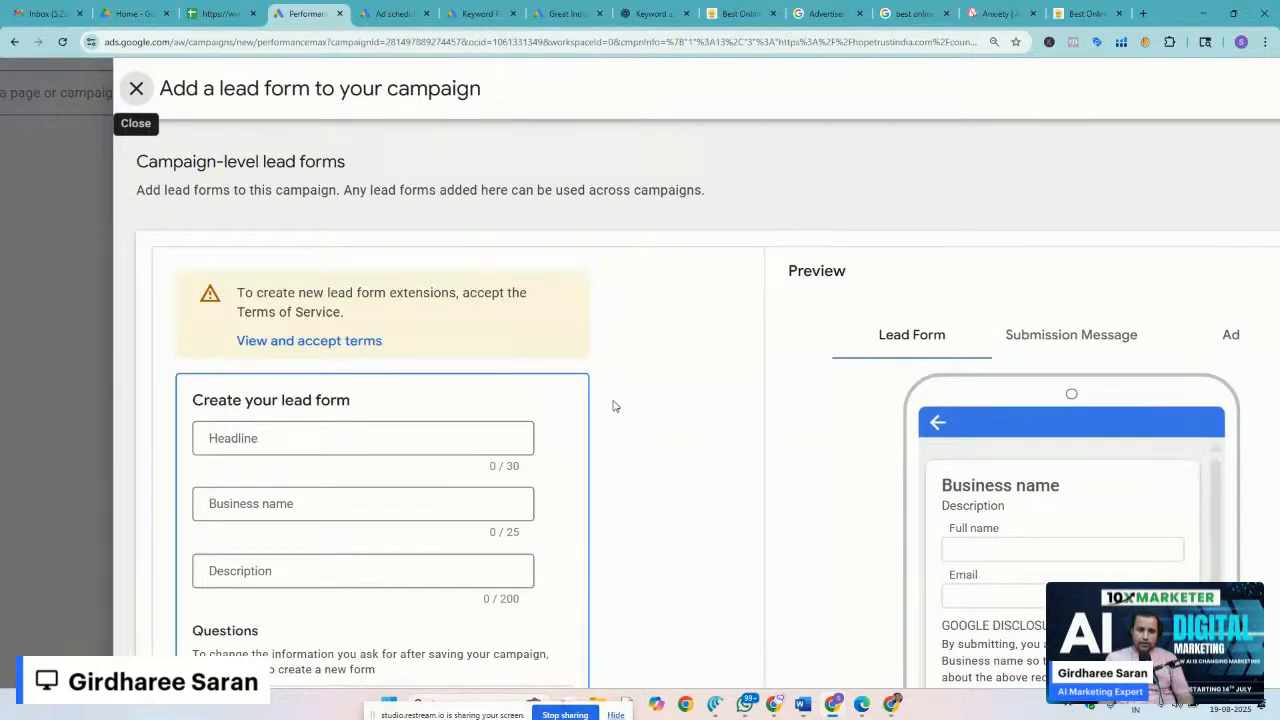
scroll(614, 405, "down", 2)
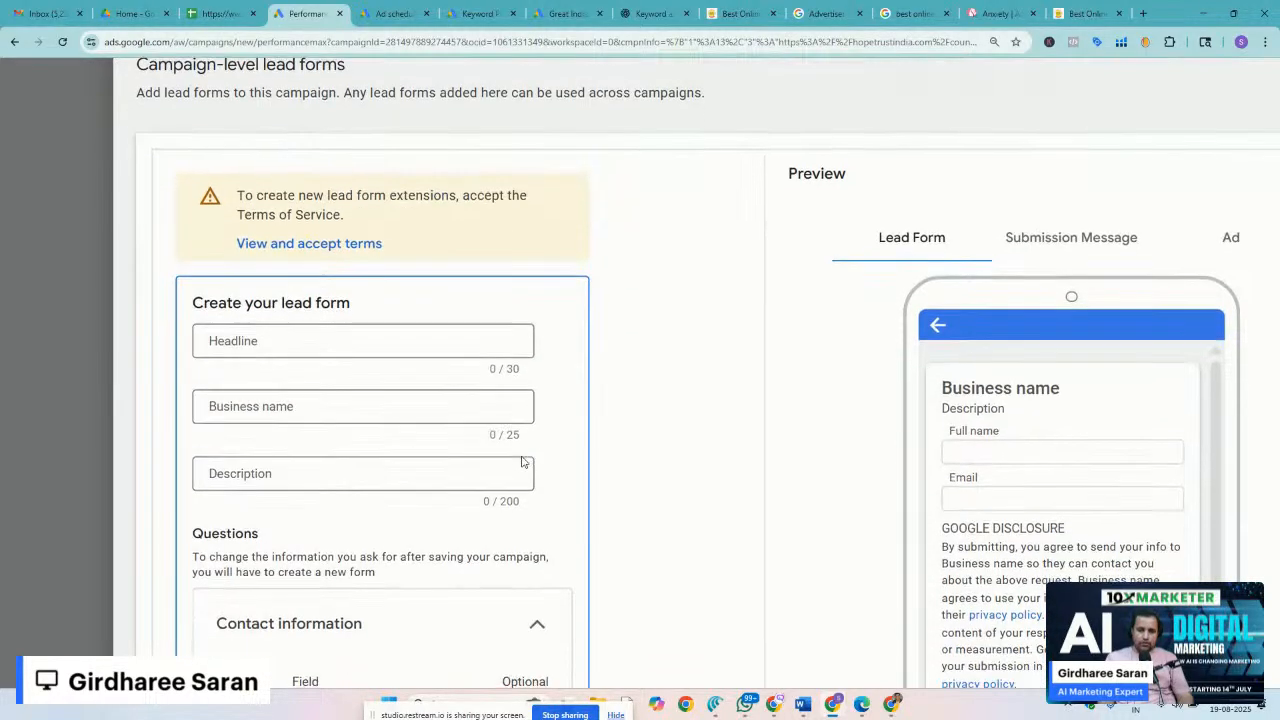
scroll(314, 357, "down", 3)
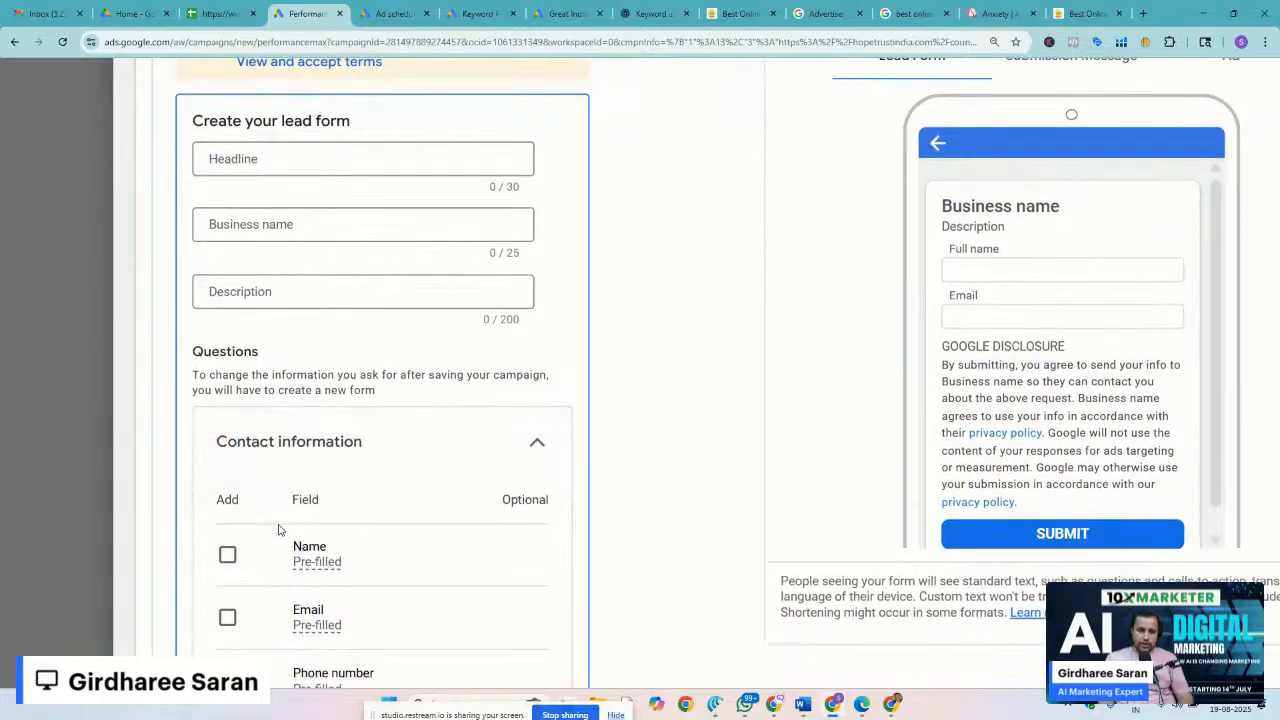
scroll(279, 530, "down", 2)
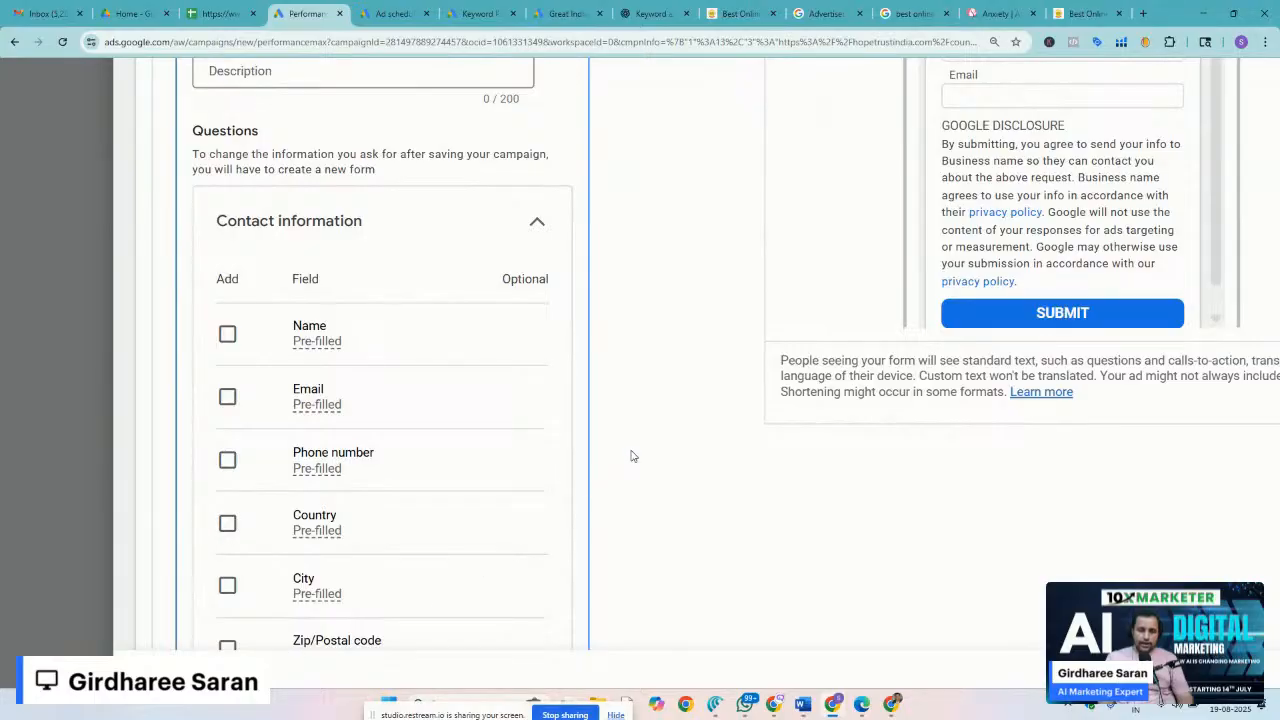
scroll(631, 456, "up", 3)
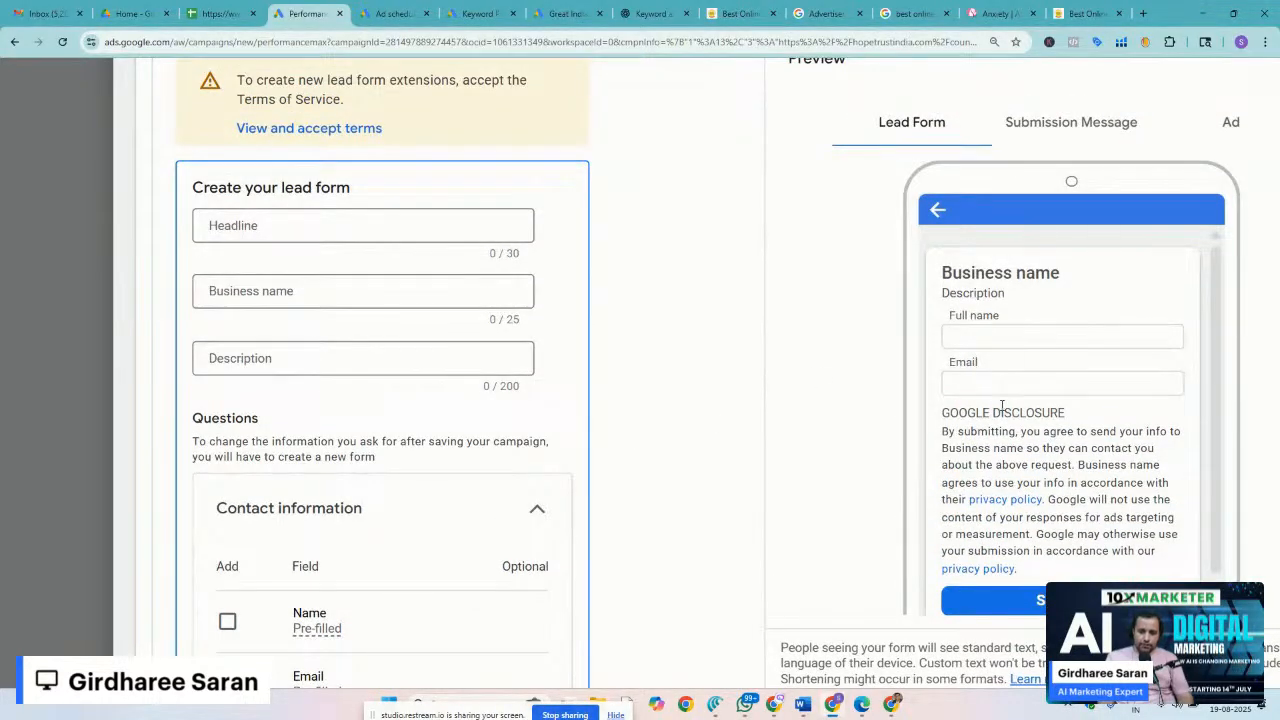
scroll(1001, 405, "up", 2)
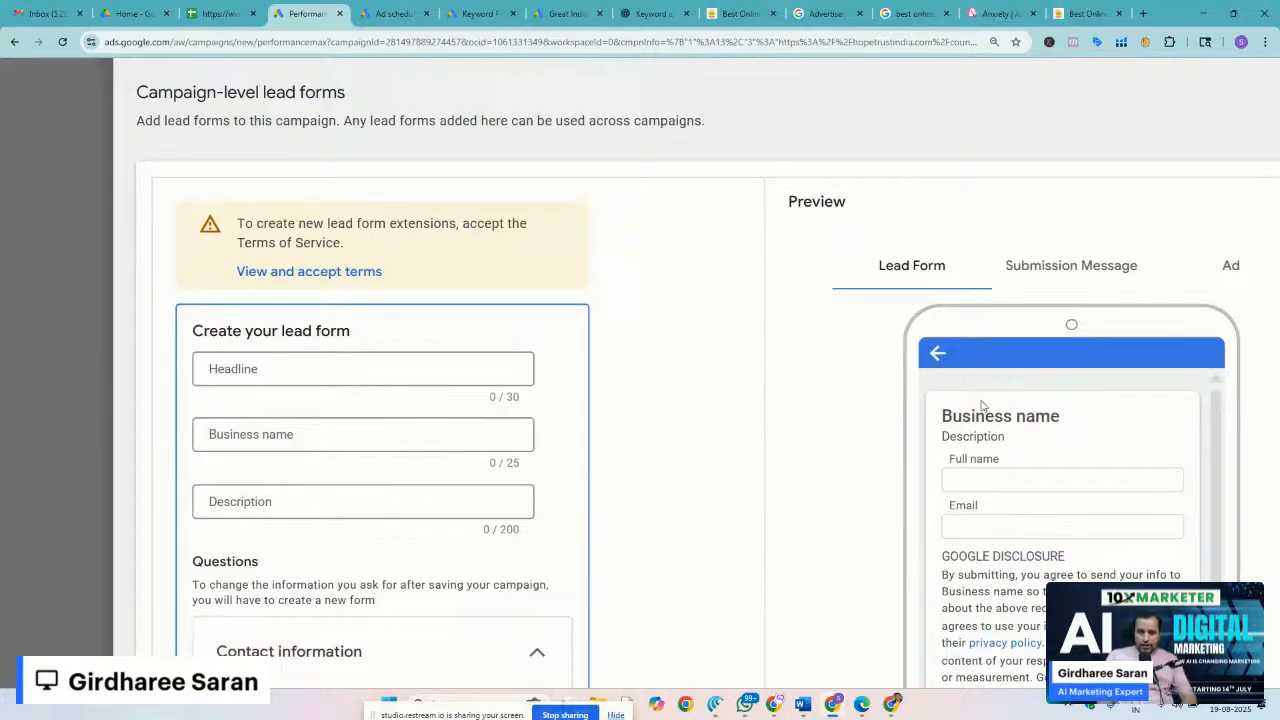
scroll(623, 366, "up", 1)
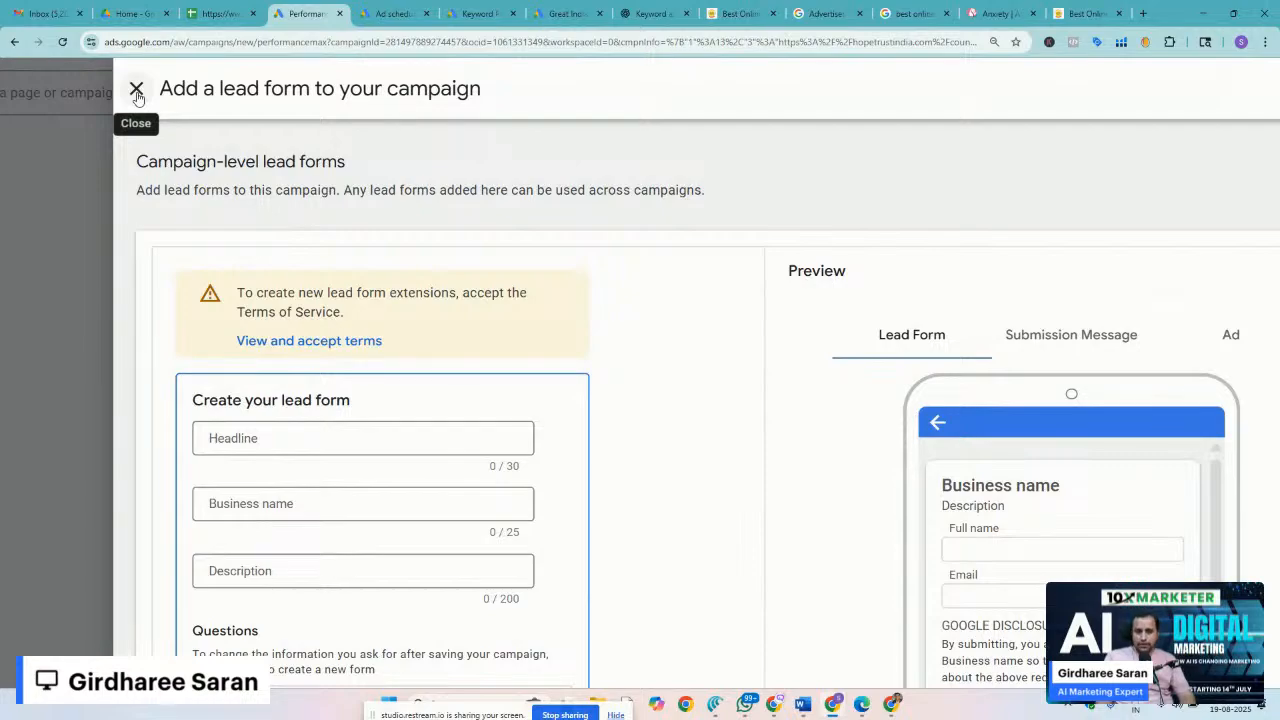
left_click(137, 92)
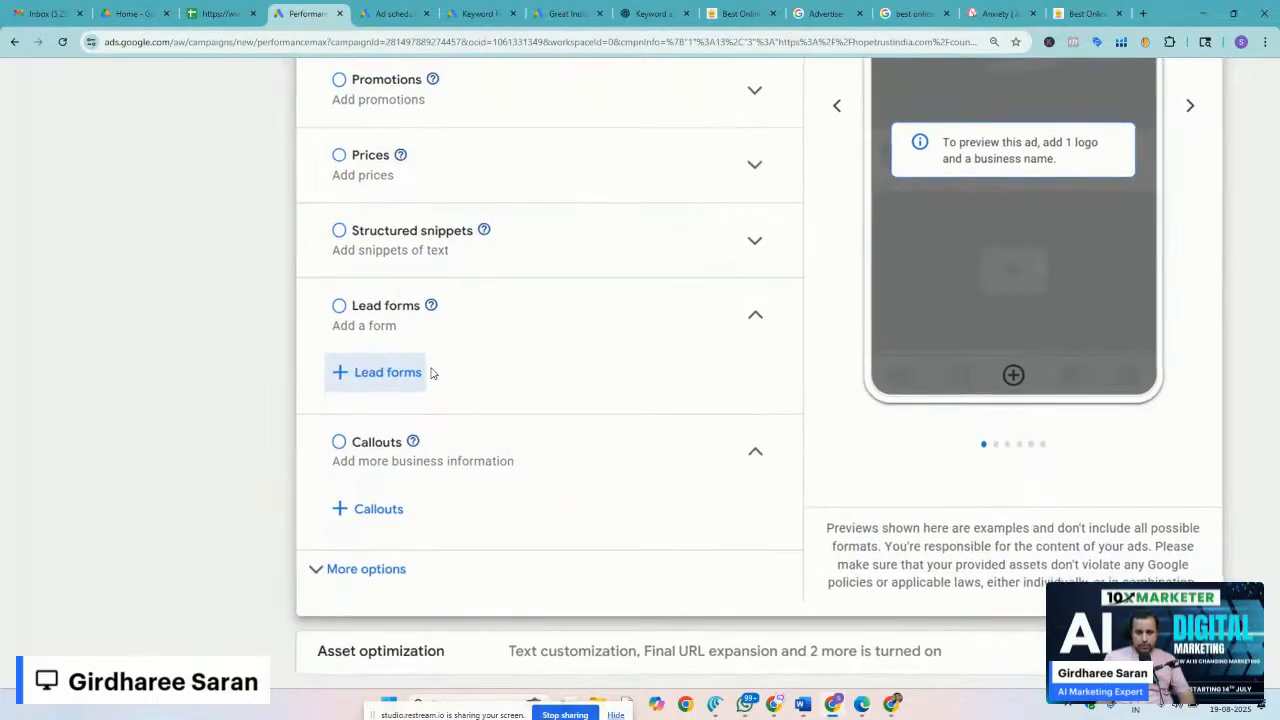
Start a new campaign-level promotion and review the available promotion types, leaving it on Monetary discount
scroll(432, 373, "up", 2)
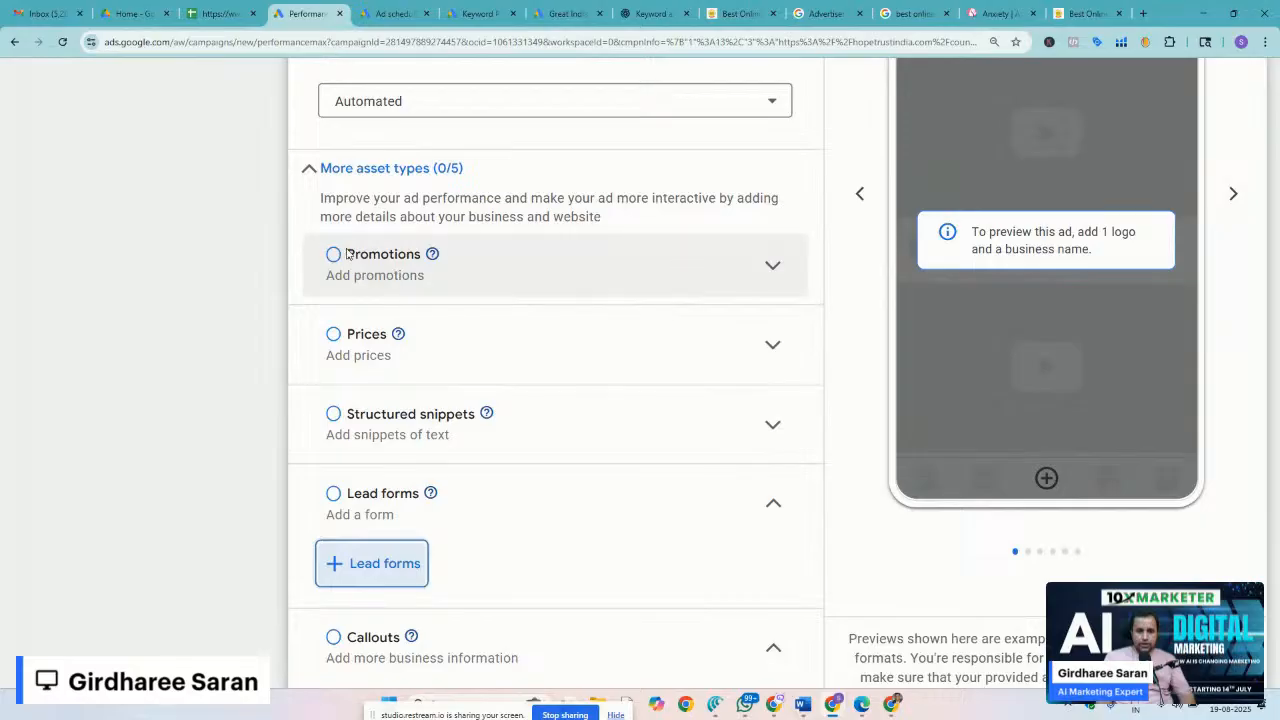
left_click(333, 260)
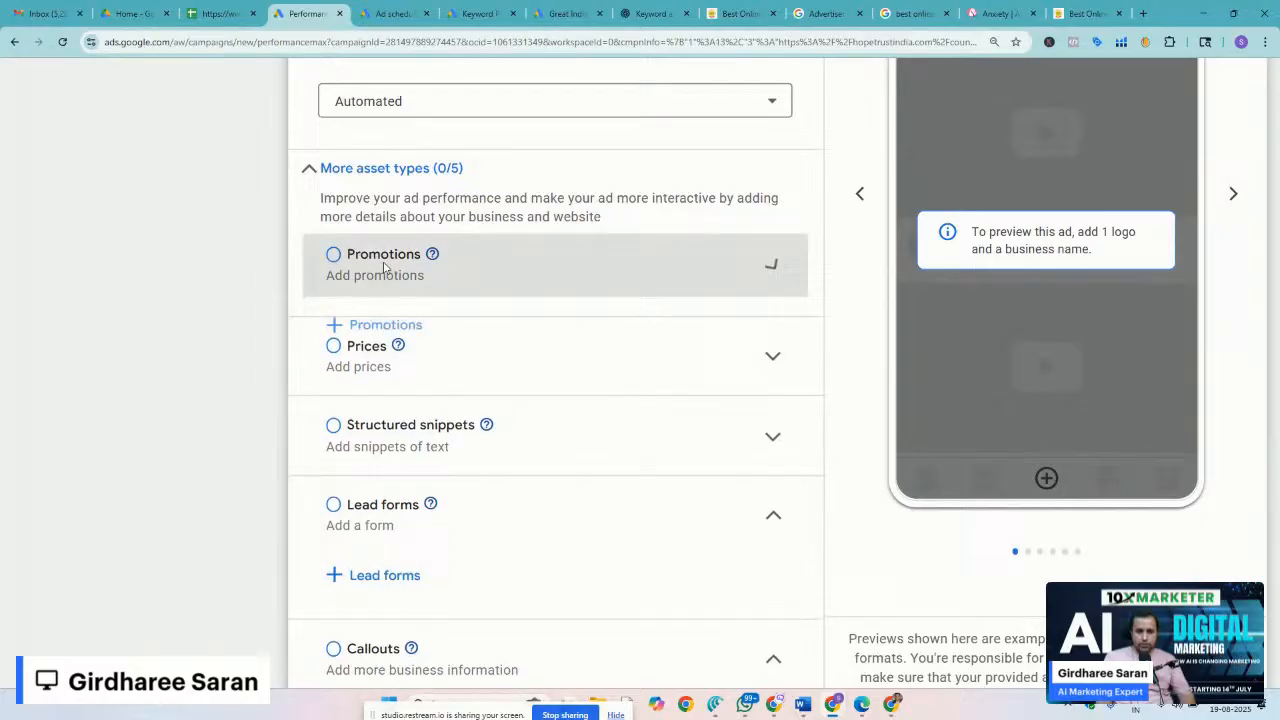
left_click(381, 327)
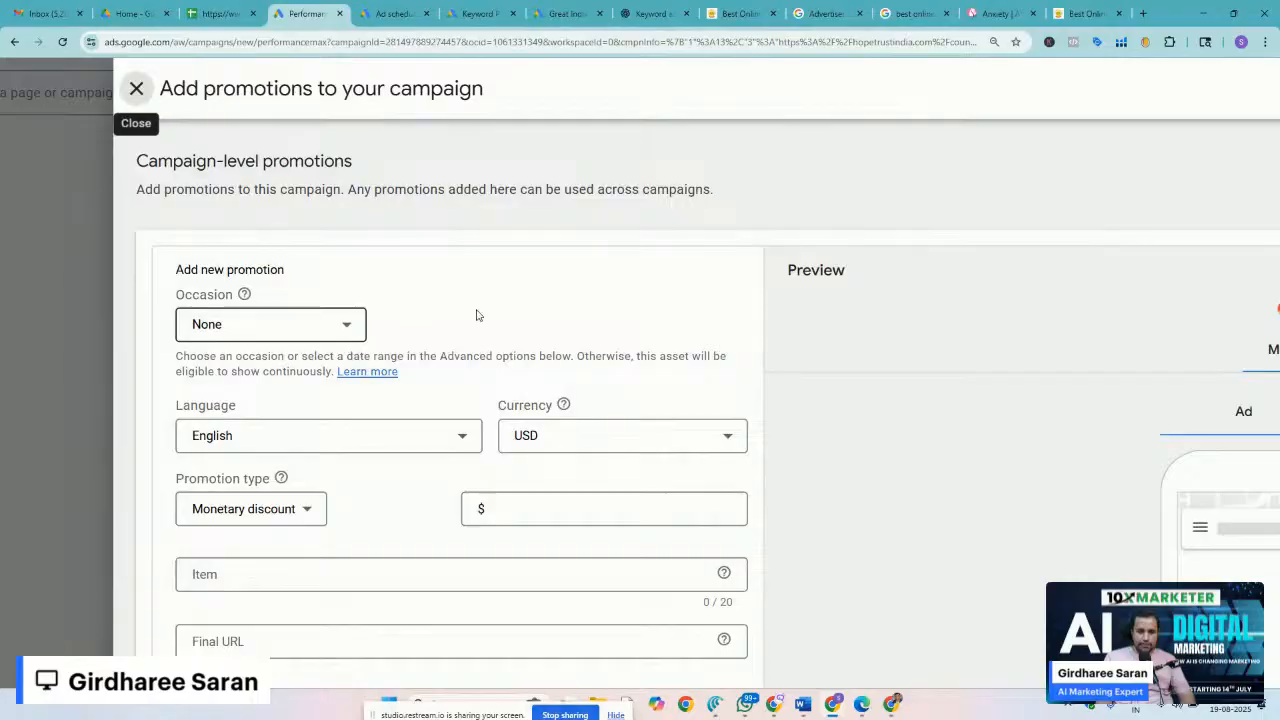
scroll(478, 319, "down", 2)
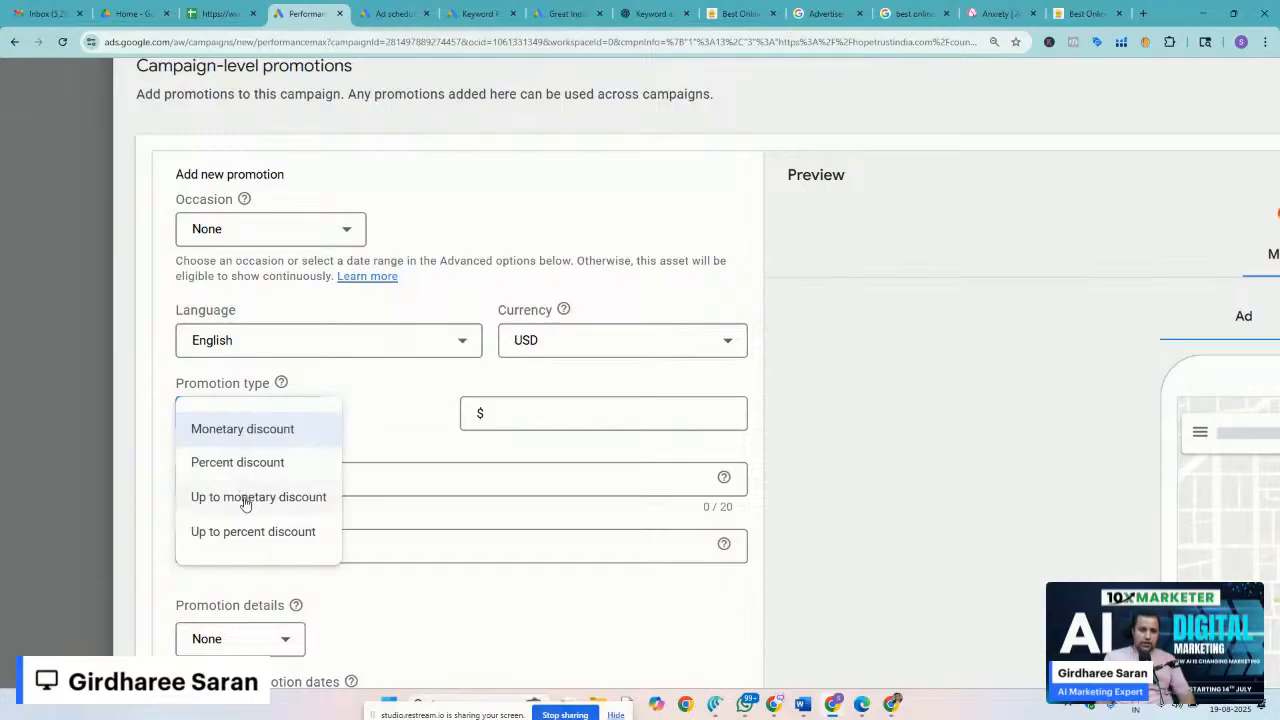
left_click(454, 603)
scroll(454, 603, "down", 1)
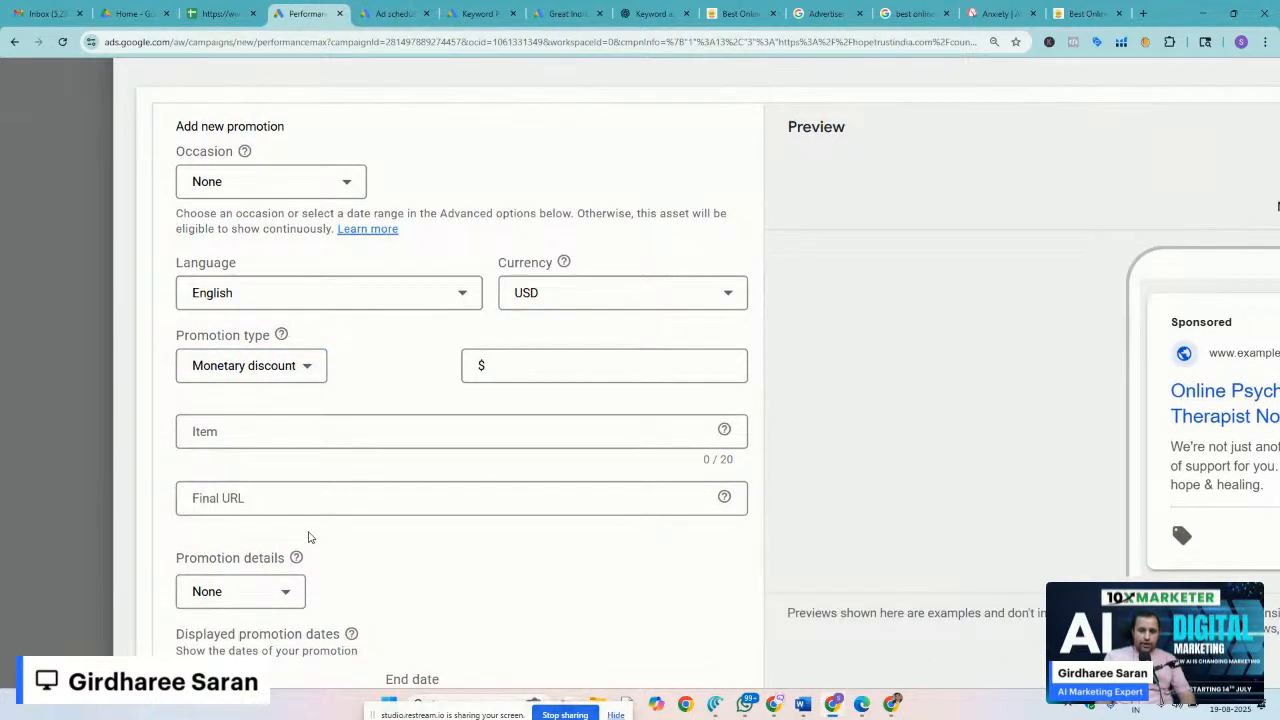
Review the promotion details options, such as orders-over and promo code types, leaving the selection at None
left_click(260, 582)
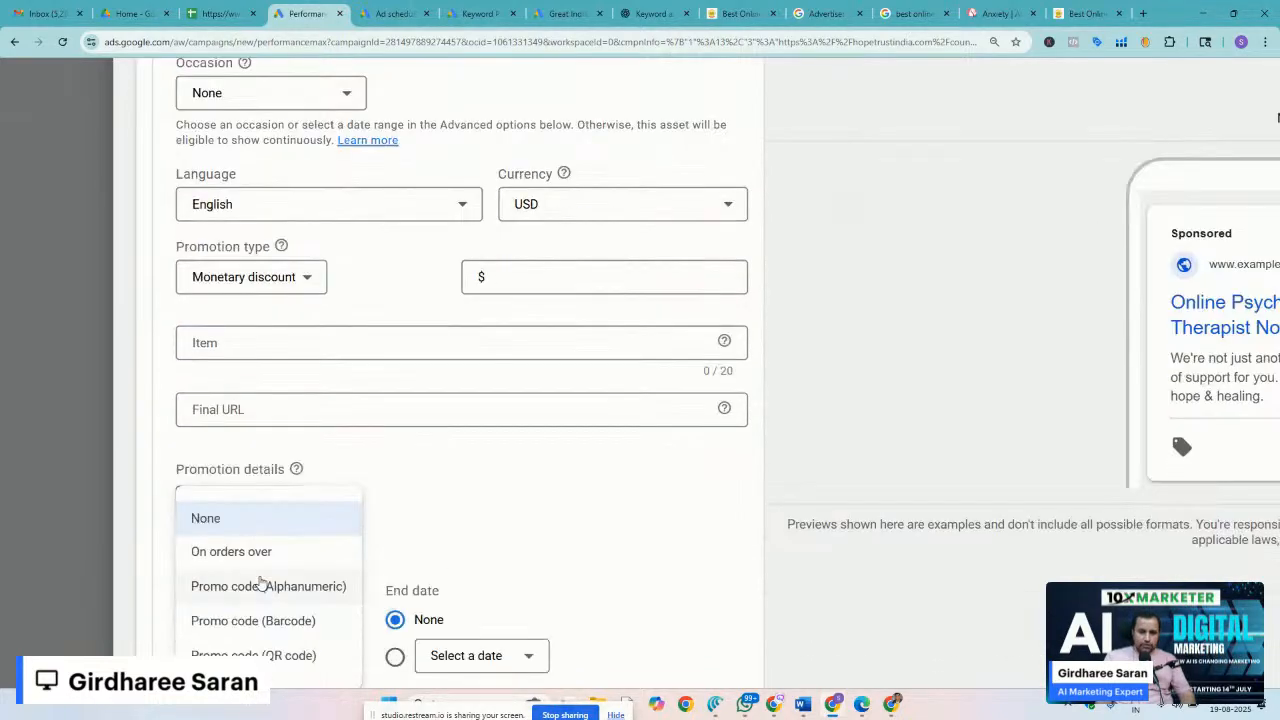
left_click(421, 521)
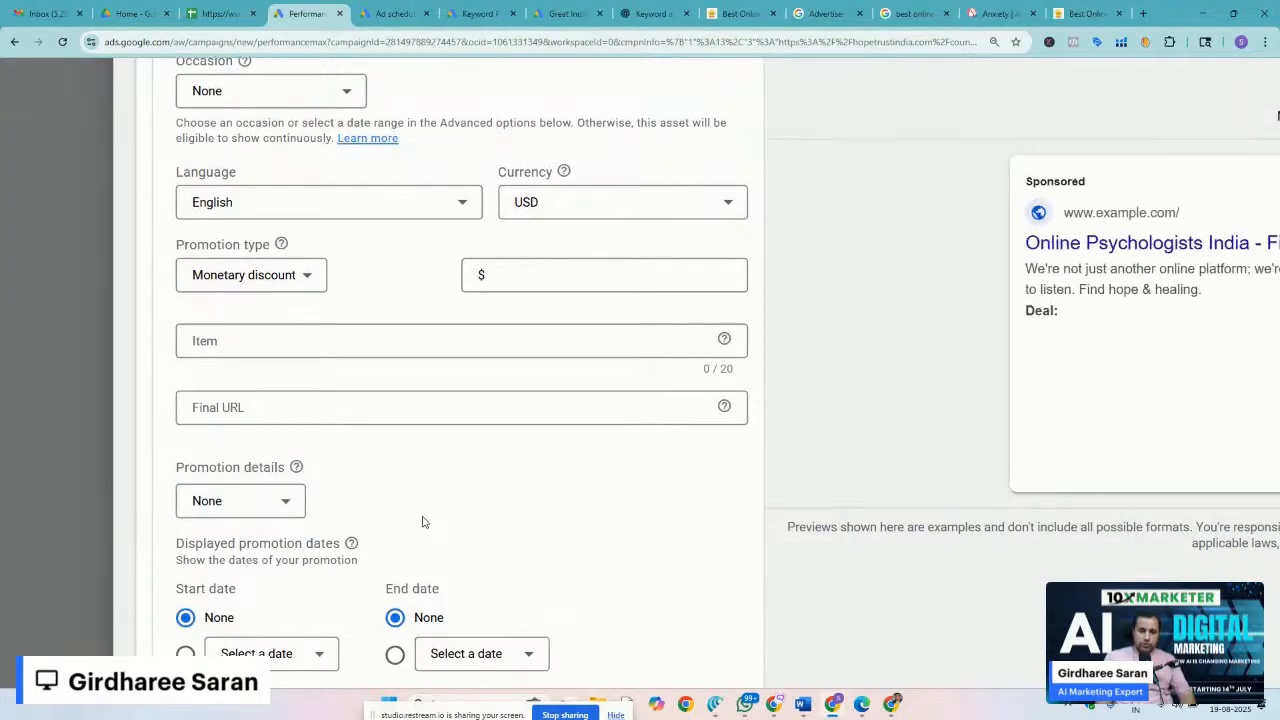
scroll(423, 523, "down", 1)
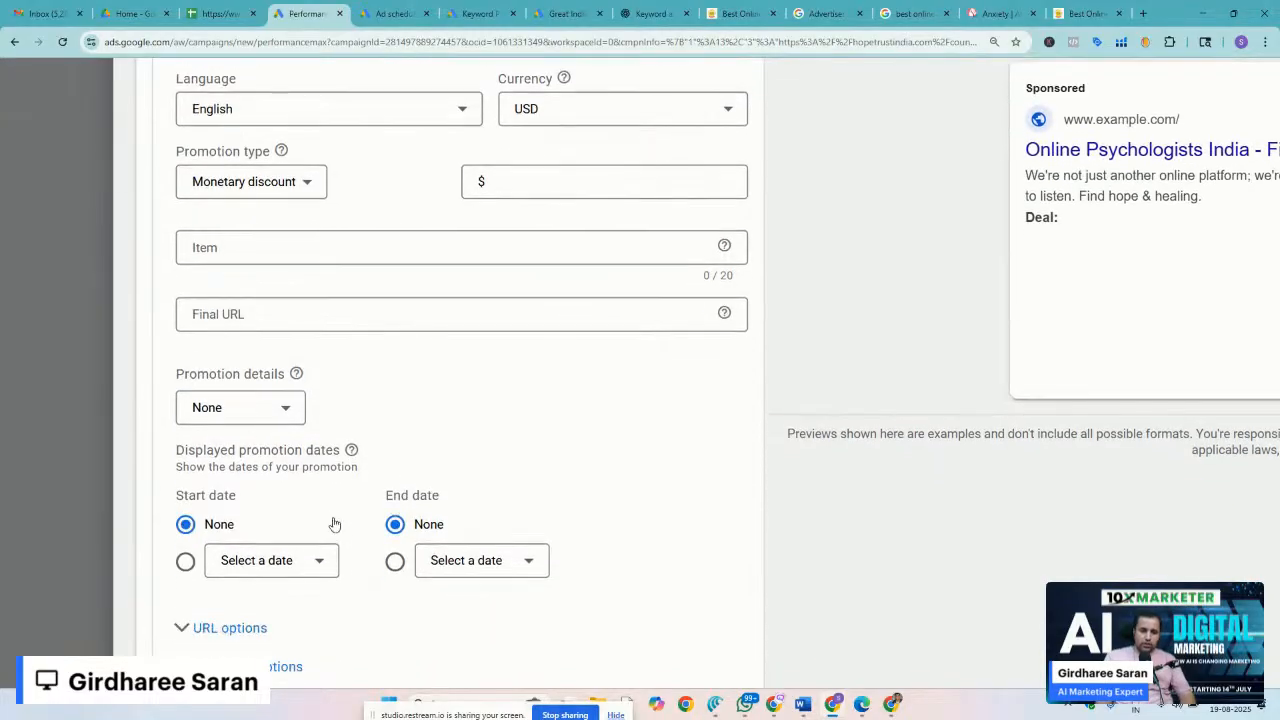
left_click(237, 415)
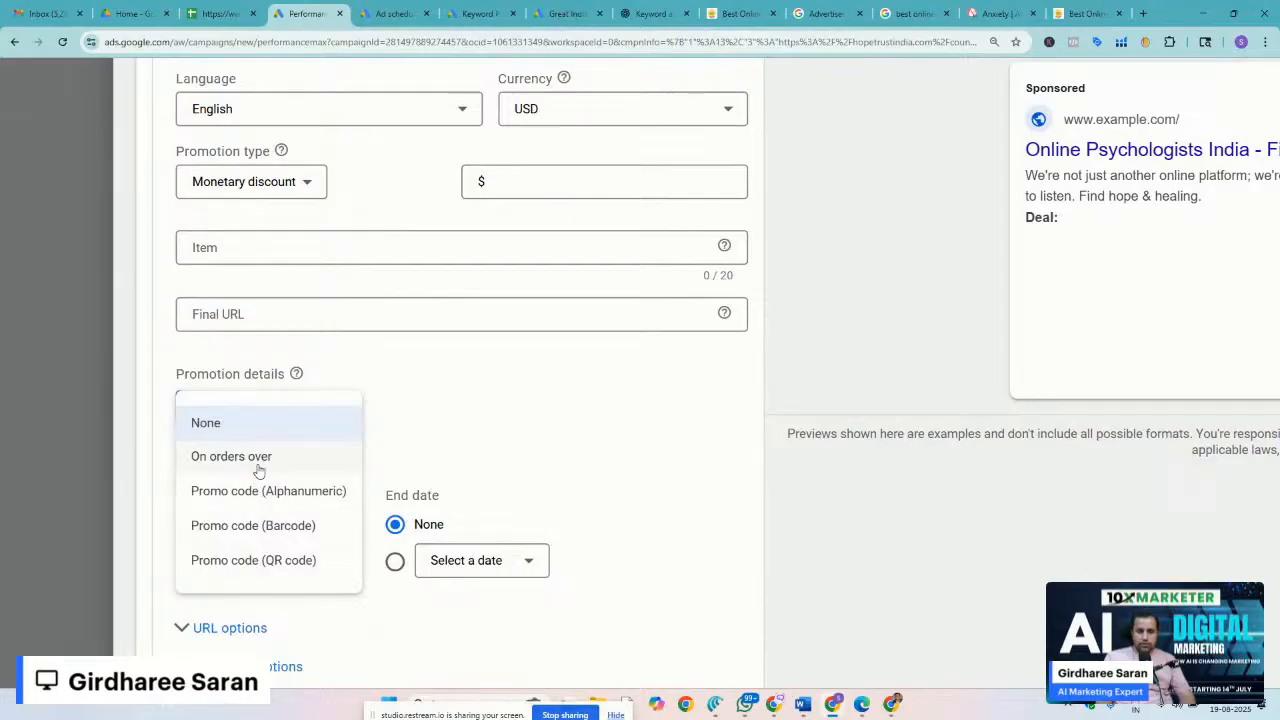
left_click(484, 459)
scroll(484, 459, "down", 1)
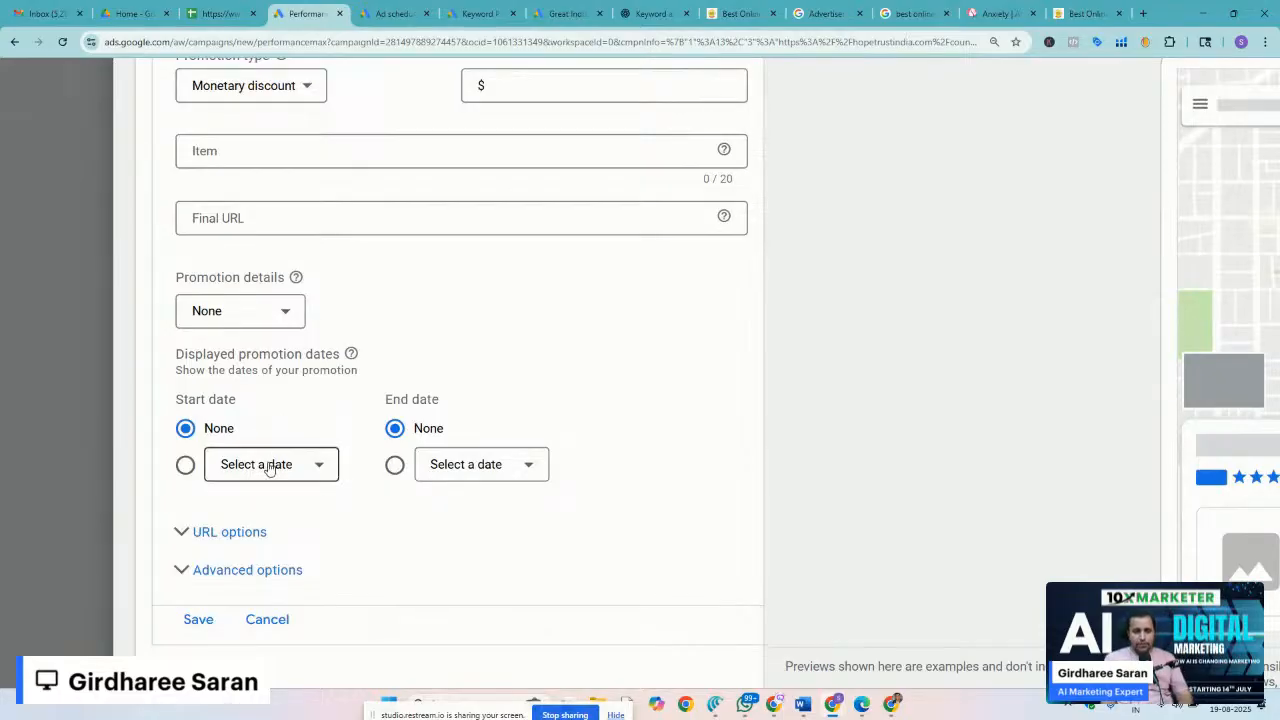
View the start date calendar for the promotion without picking a date, and close the promotion form without saving
left_click(268, 469)
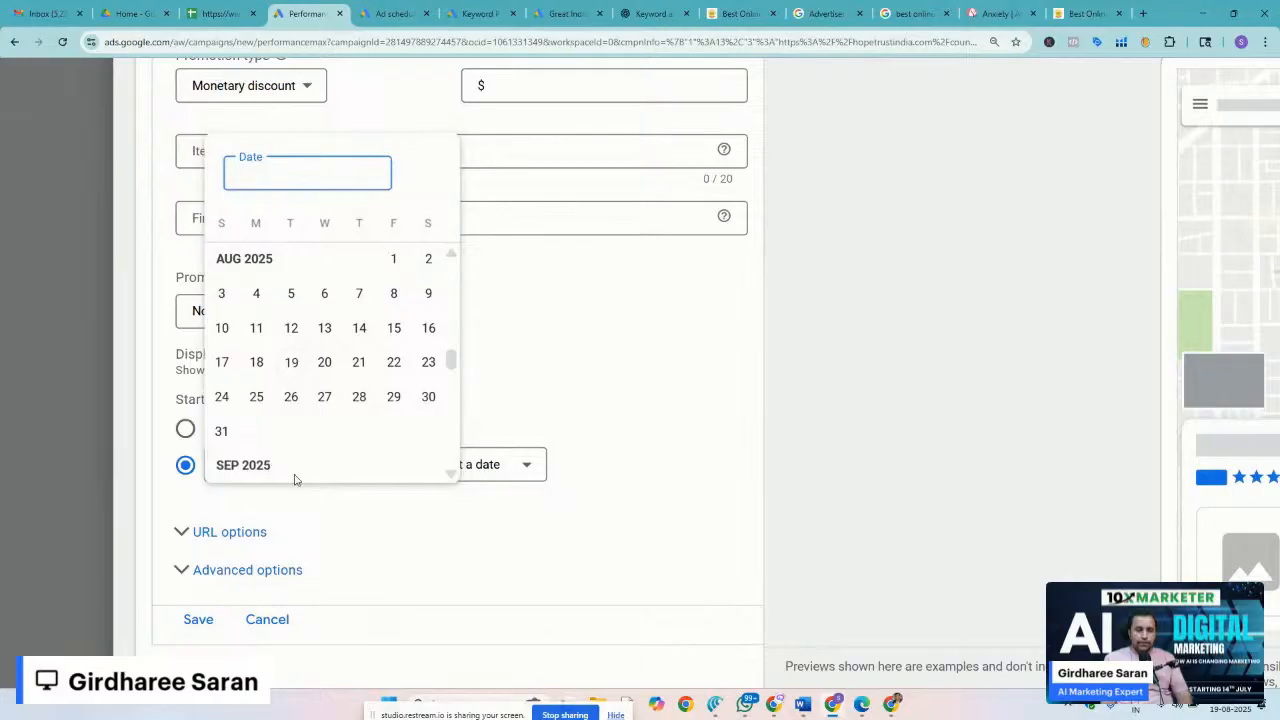
left_click(387, 518)
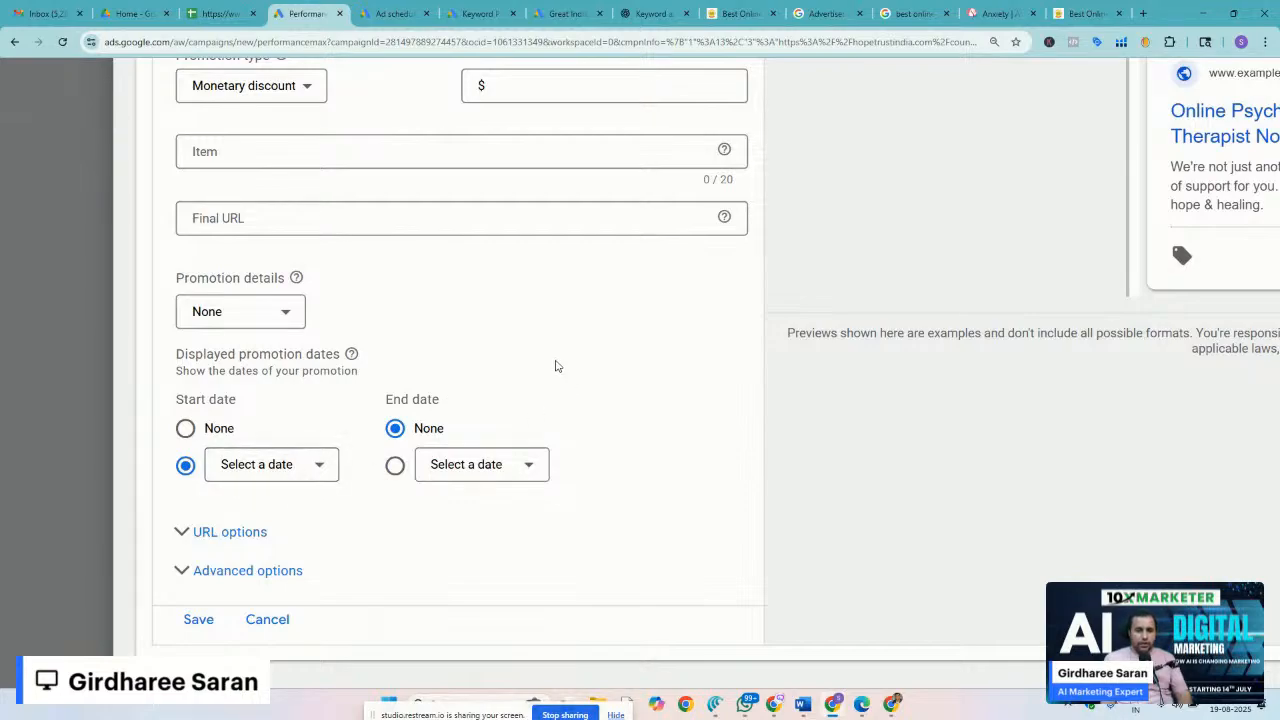
scroll(554, 366, "up", 2)
scroll(478, 665, "up", 3)
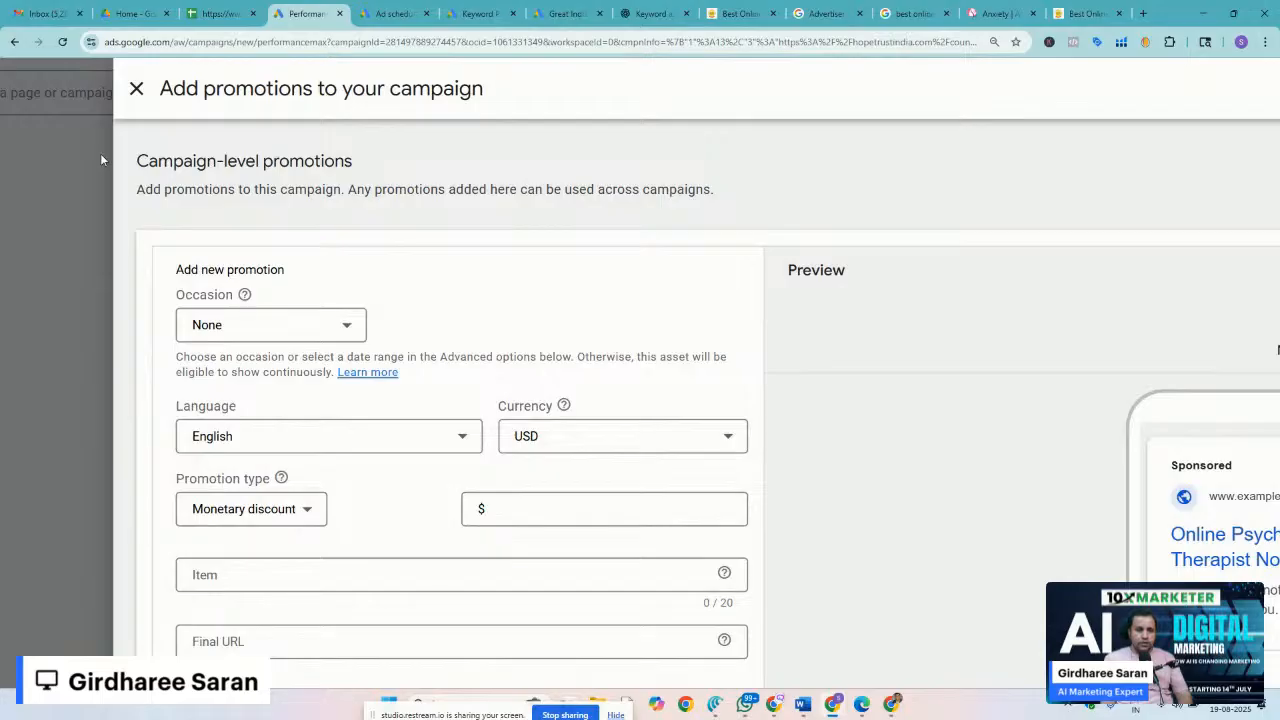
left_click(136, 88)
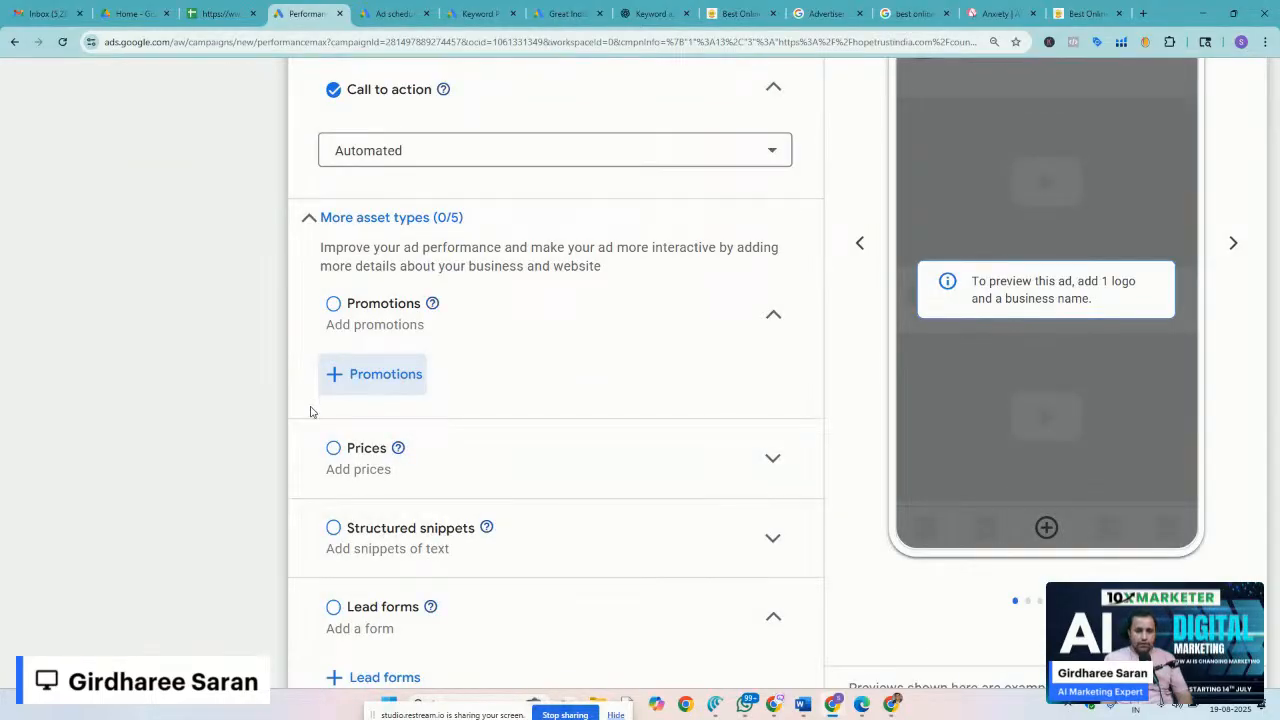
Start a new campaign-level price list and set the first price asset's price to $50
left_click(400, 460)
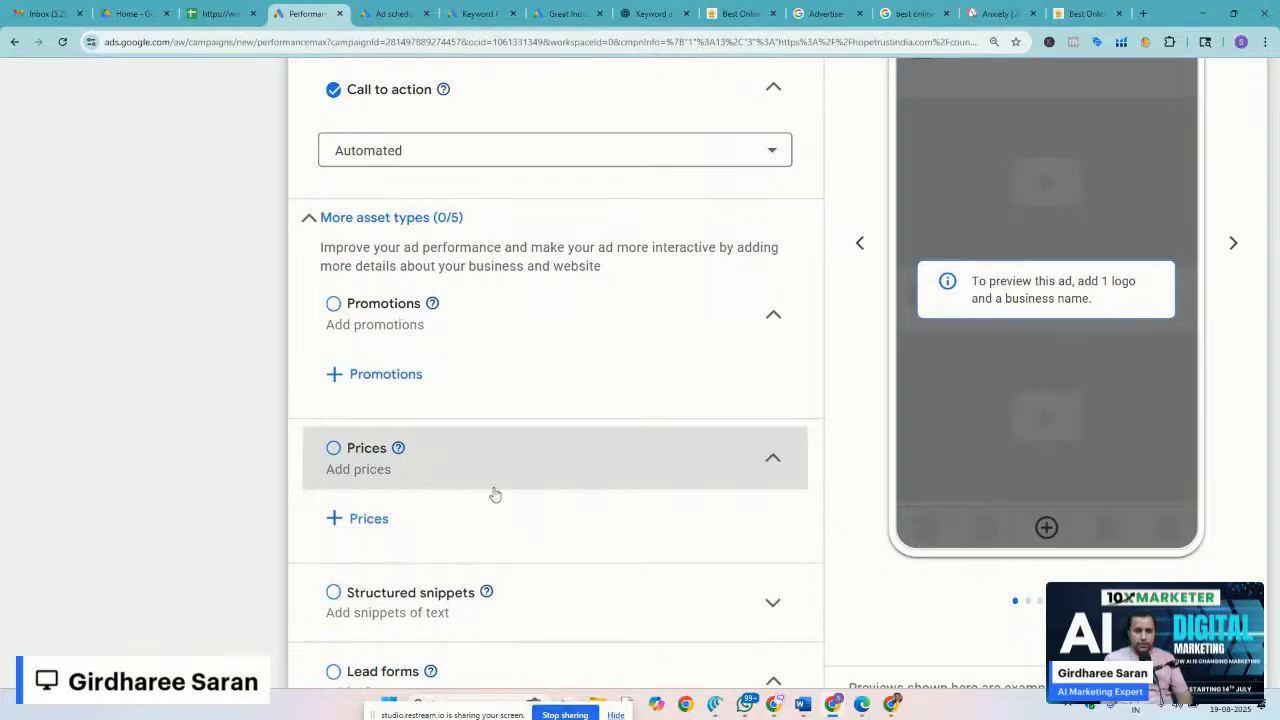
left_click(376, 529)
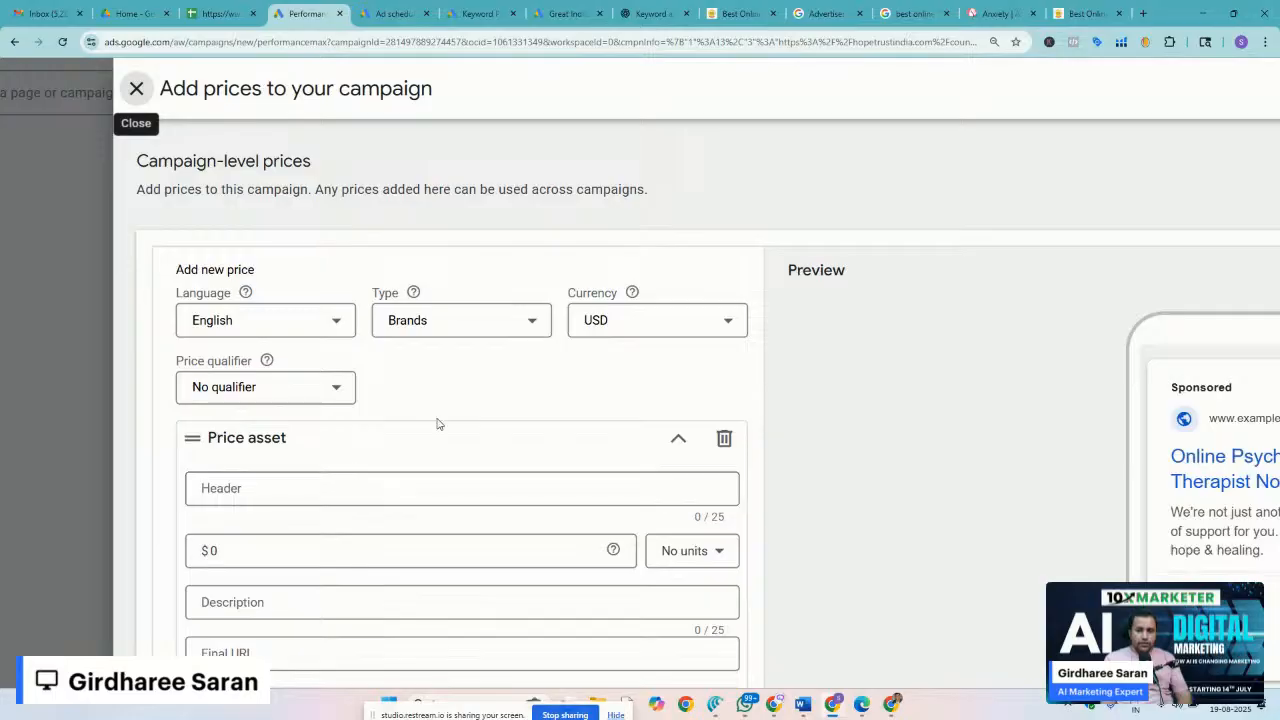
key("ctrl+minus")
key("ctrl+minus")
key("ctrl+minus")
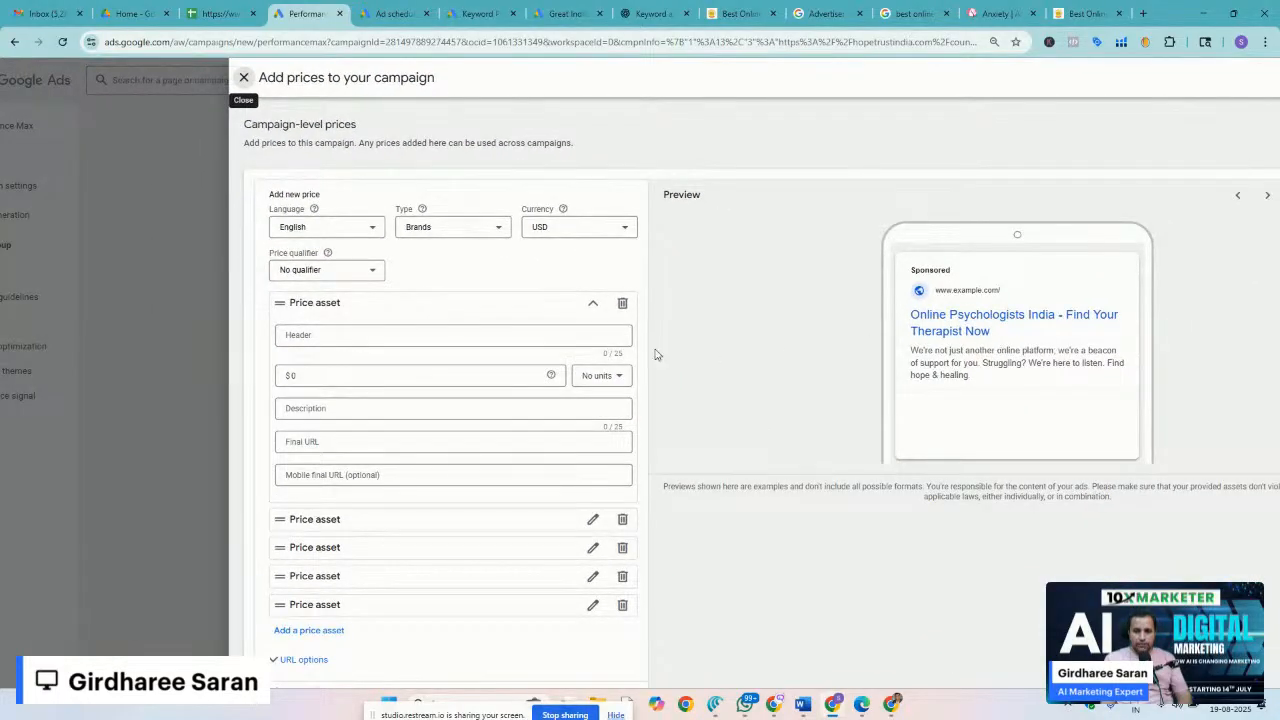
left_click(334, 338)
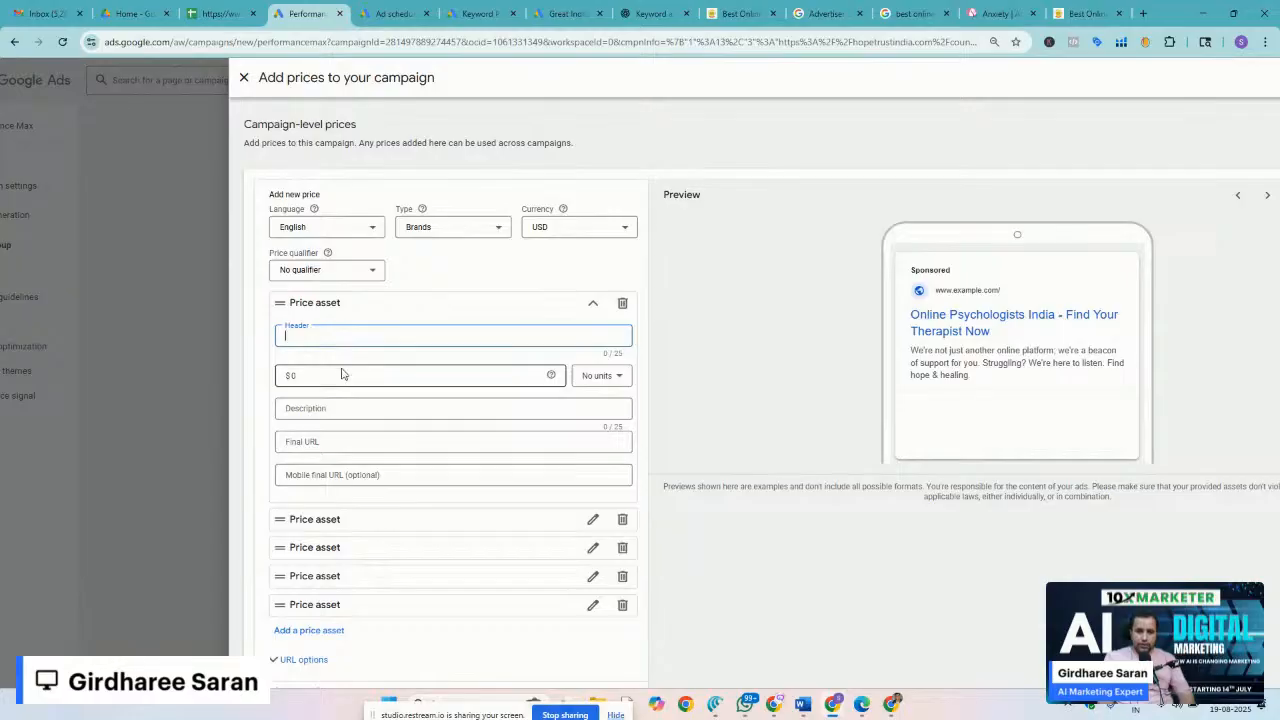
left_click(341, 374)
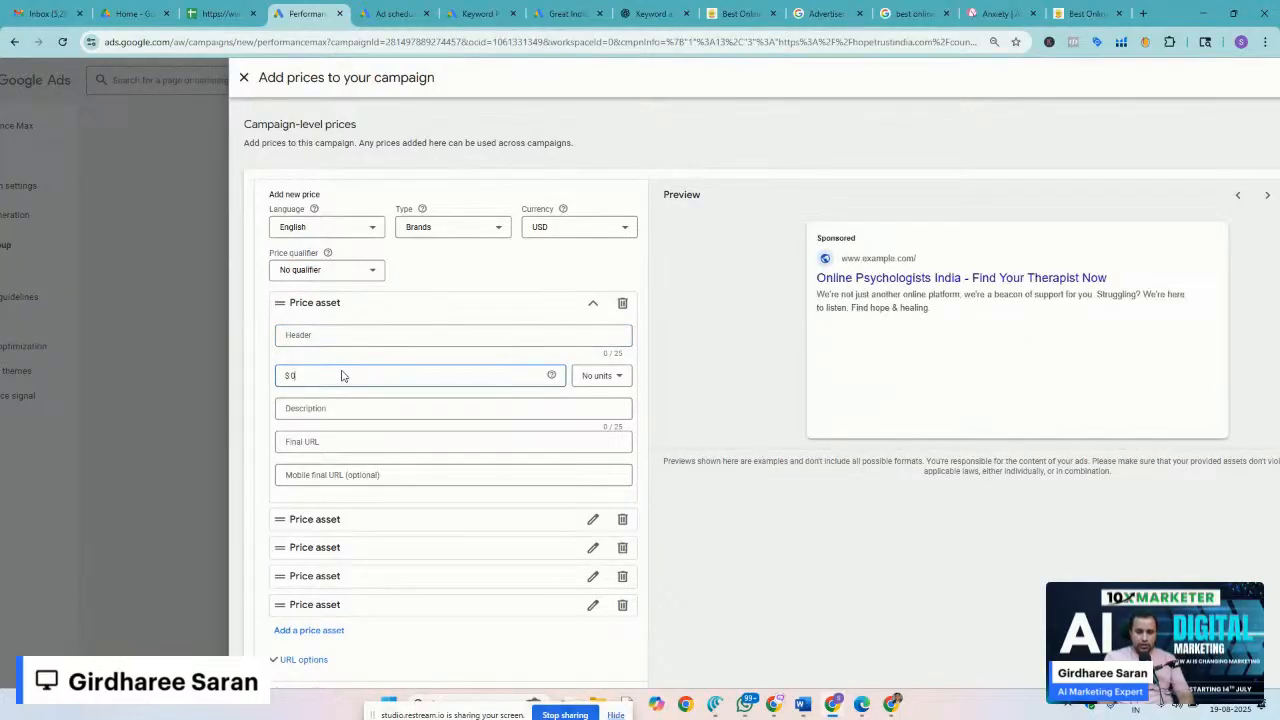
type("50")
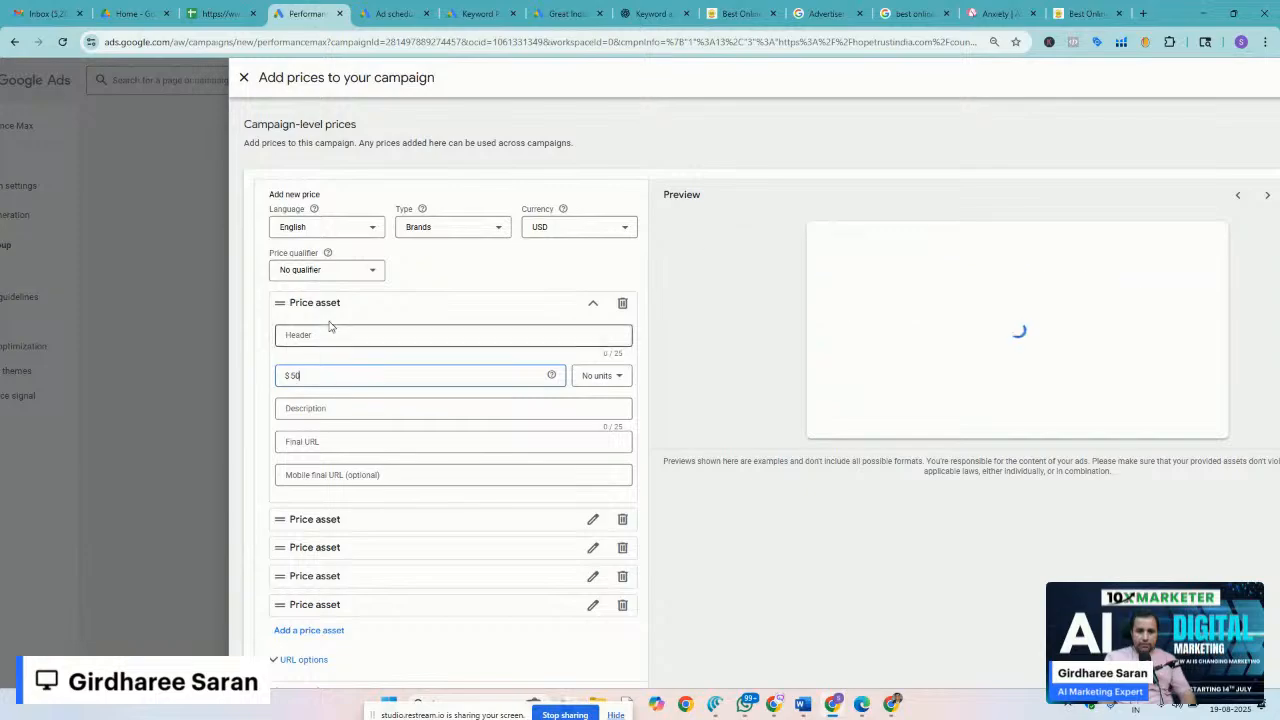
Give the first price asset the header "starting from" and examine it in the ad preview
left_click(331, 334)
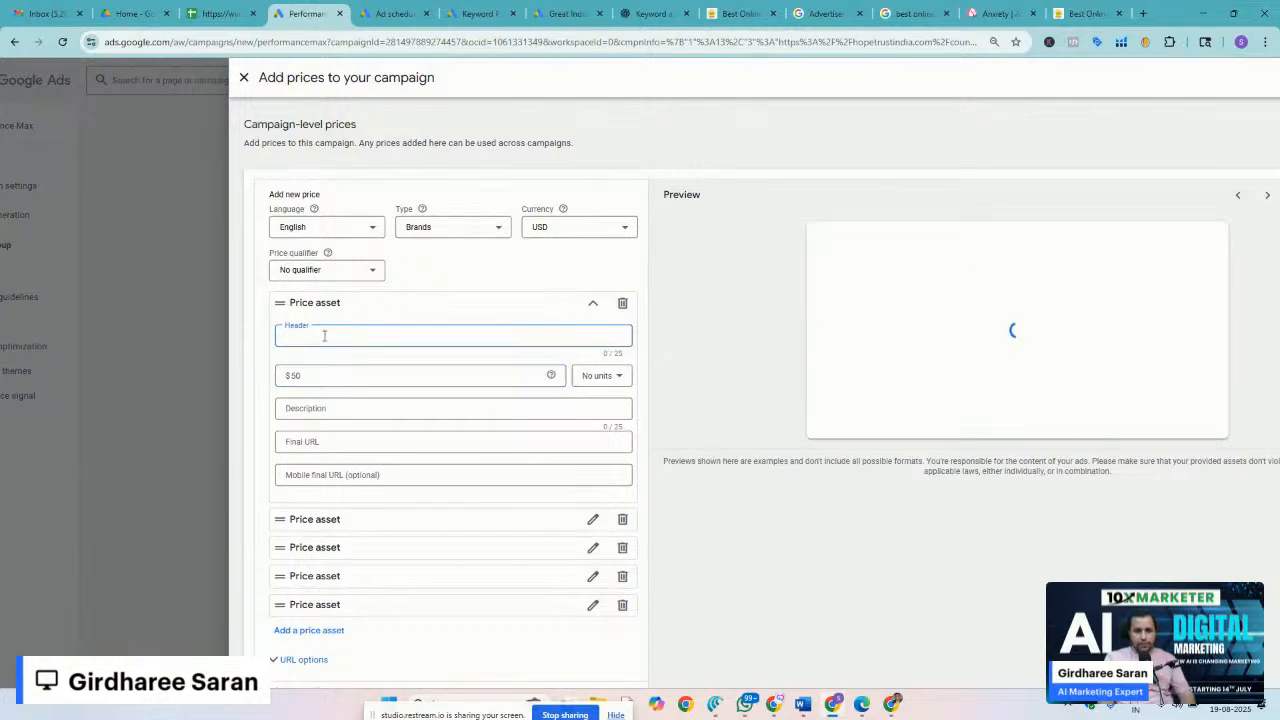
type("start")
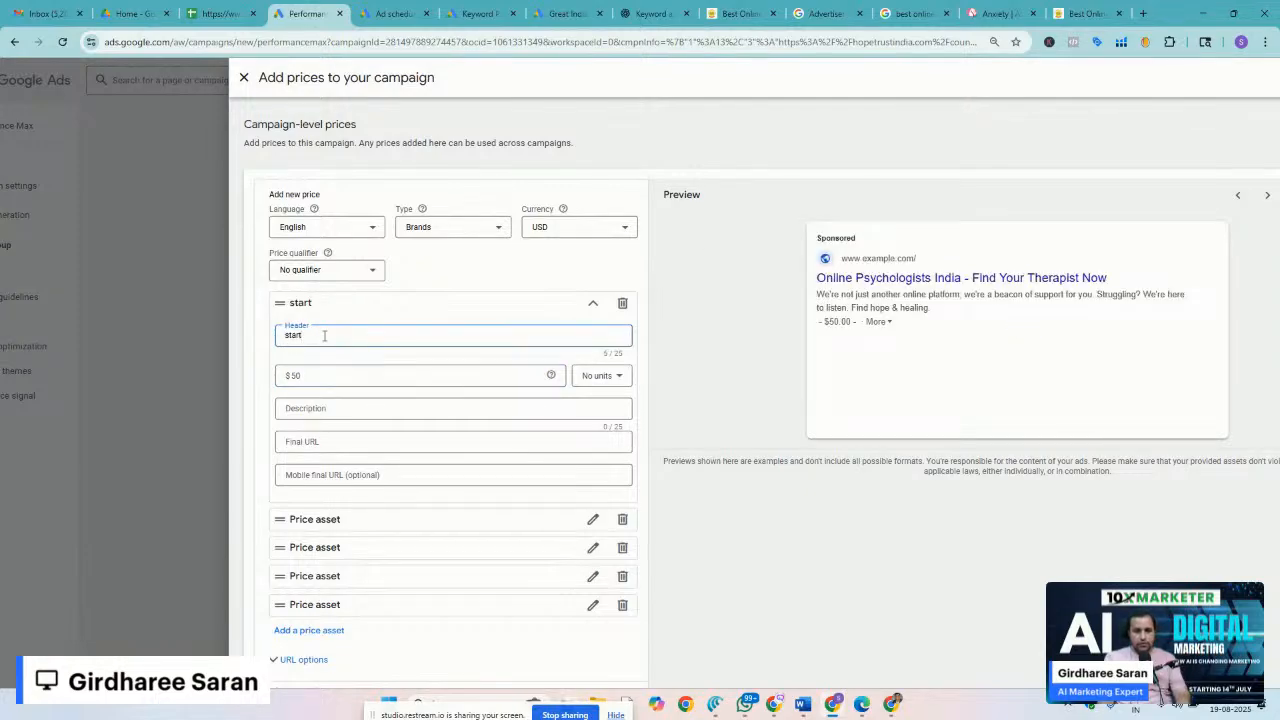
type("ing from")
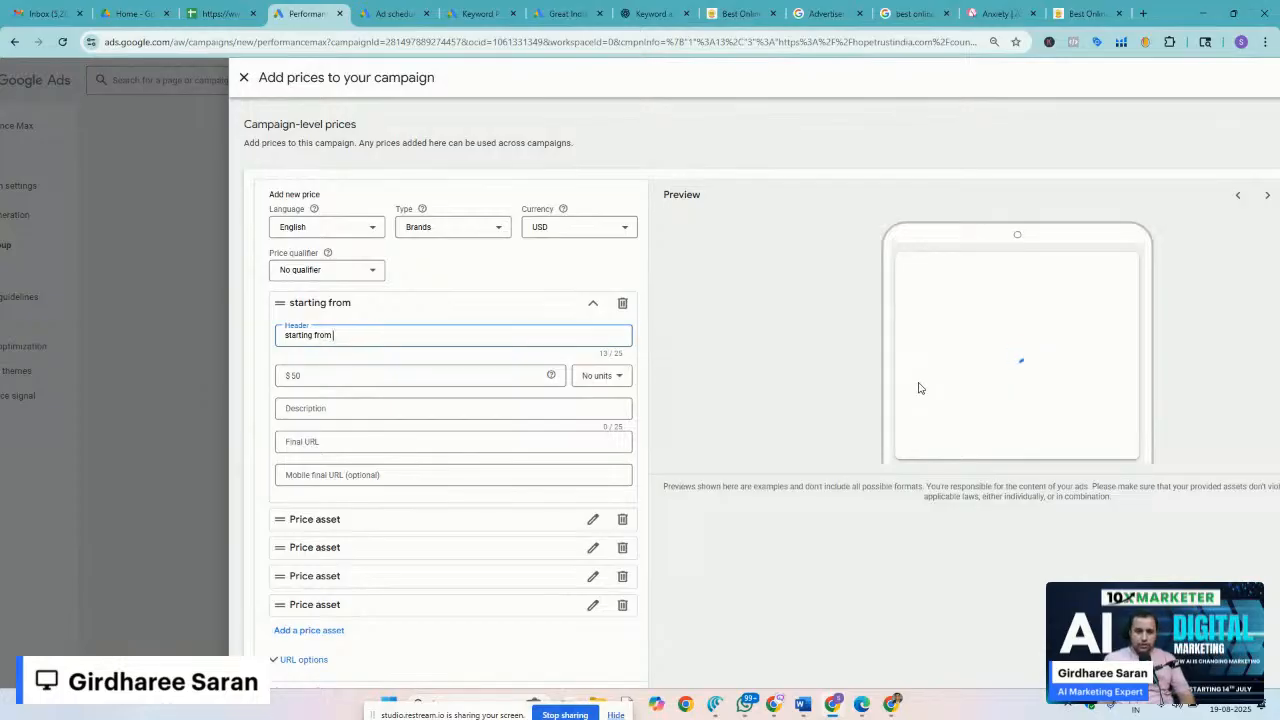
scroll(921, 411, "up", 5)
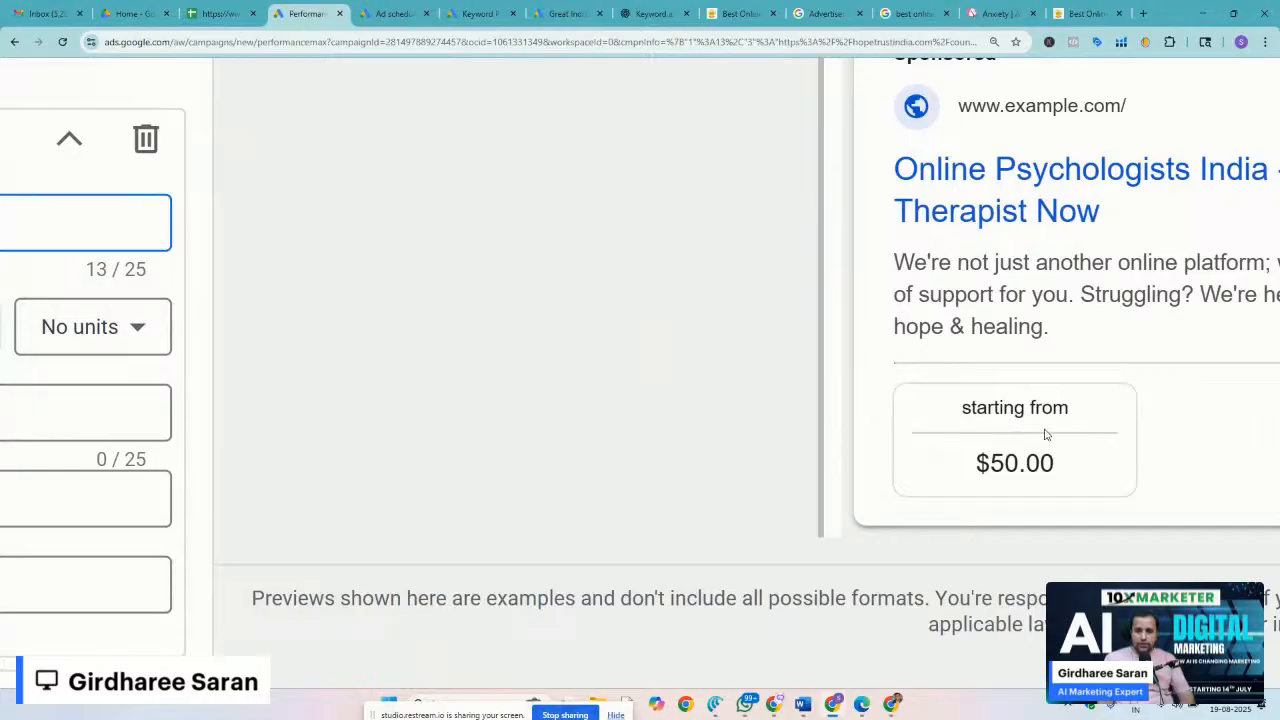
scroll(1046, 434, "down", 4)
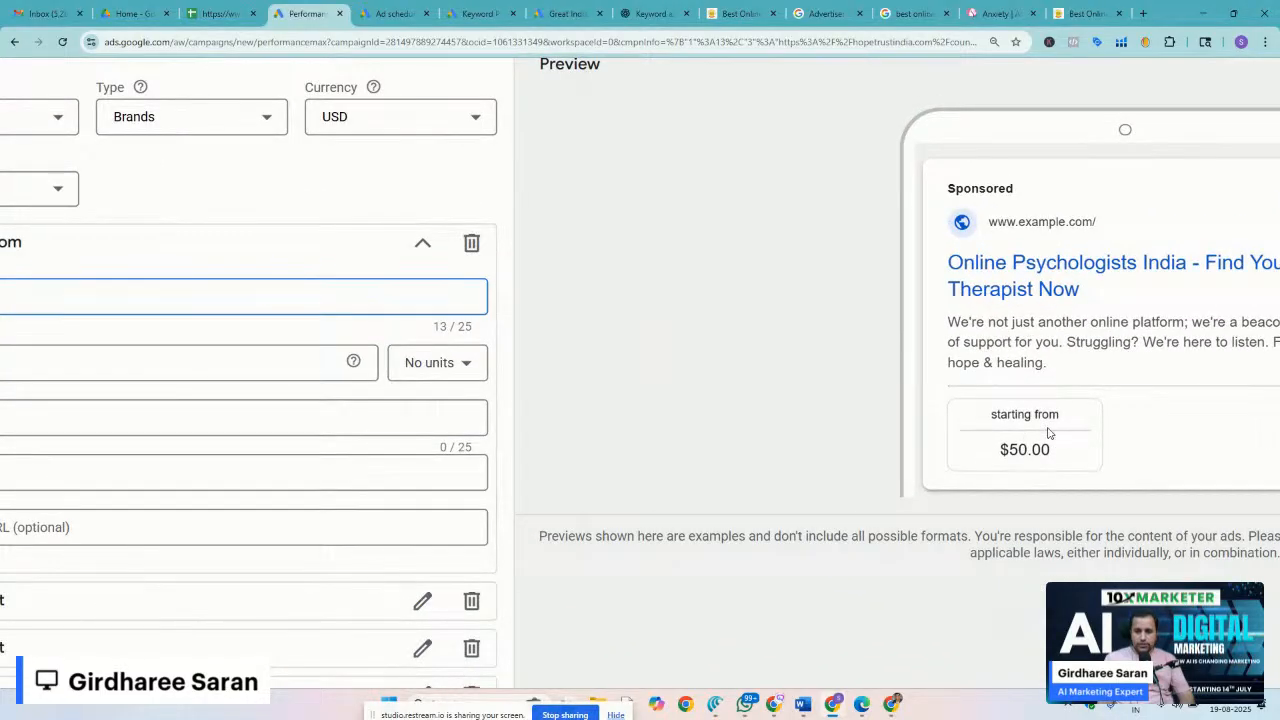
Review the remaining price asset fields and the price qualifier options, and close the prices form without saving
scroll(1032, 393, "down", 4)
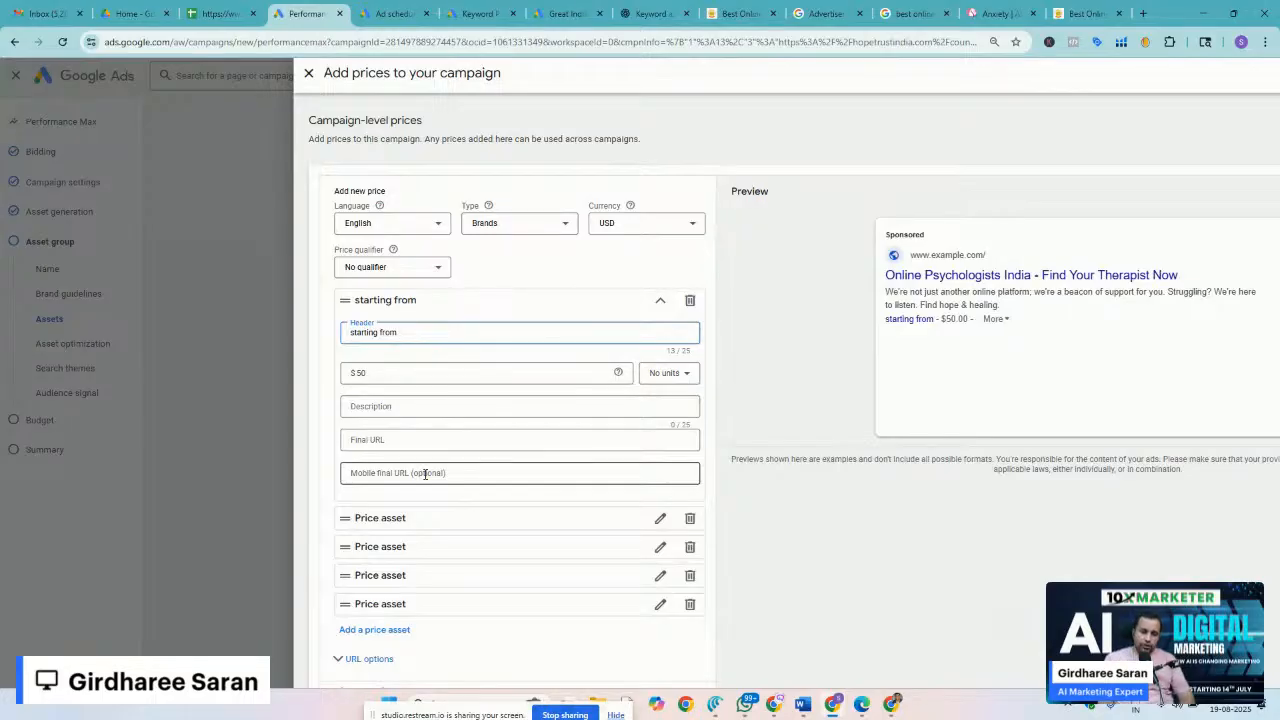
left_click(425, 474)
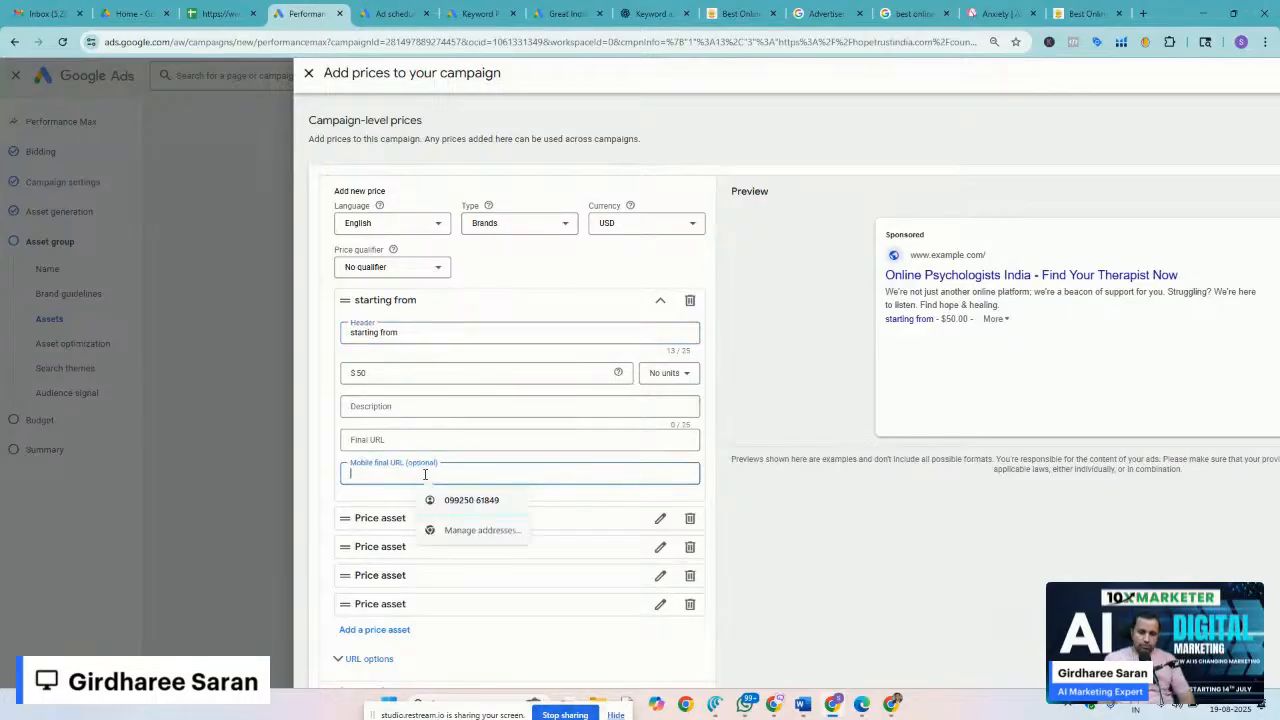
left_click(307, 474)
scroll(307, 474, "down", 1)
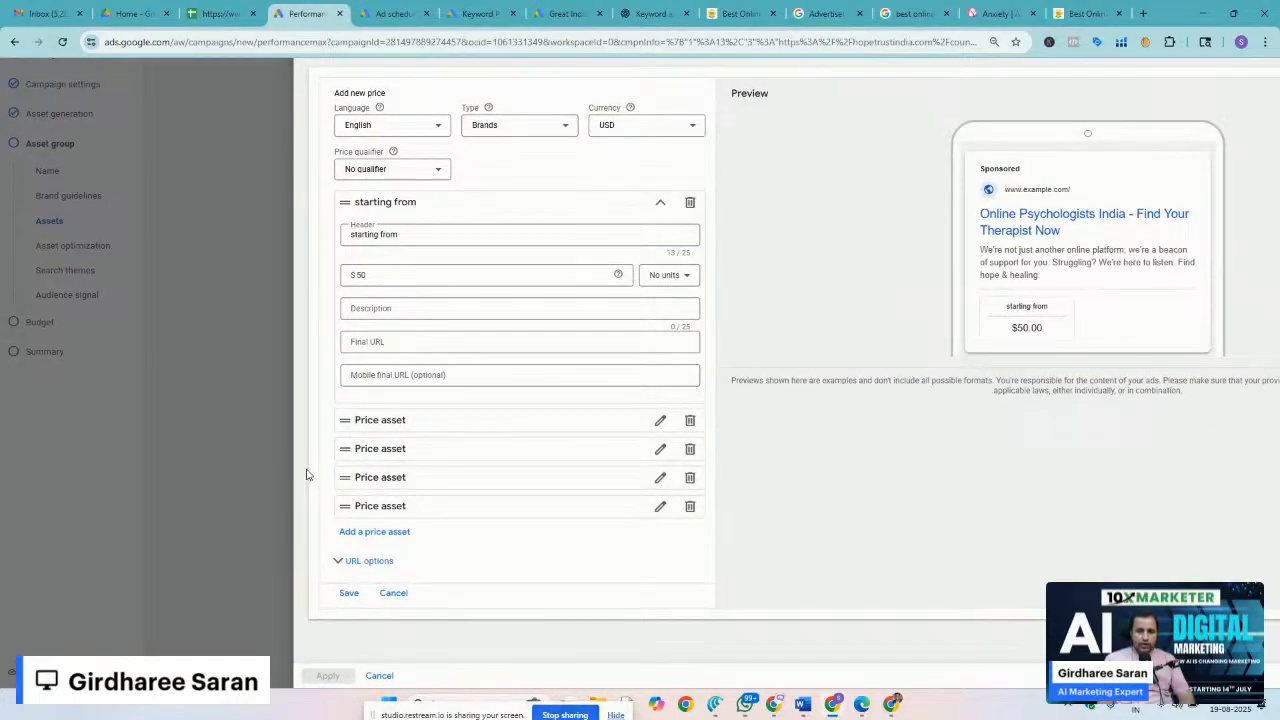
scroll(471, 590, "up", 1)
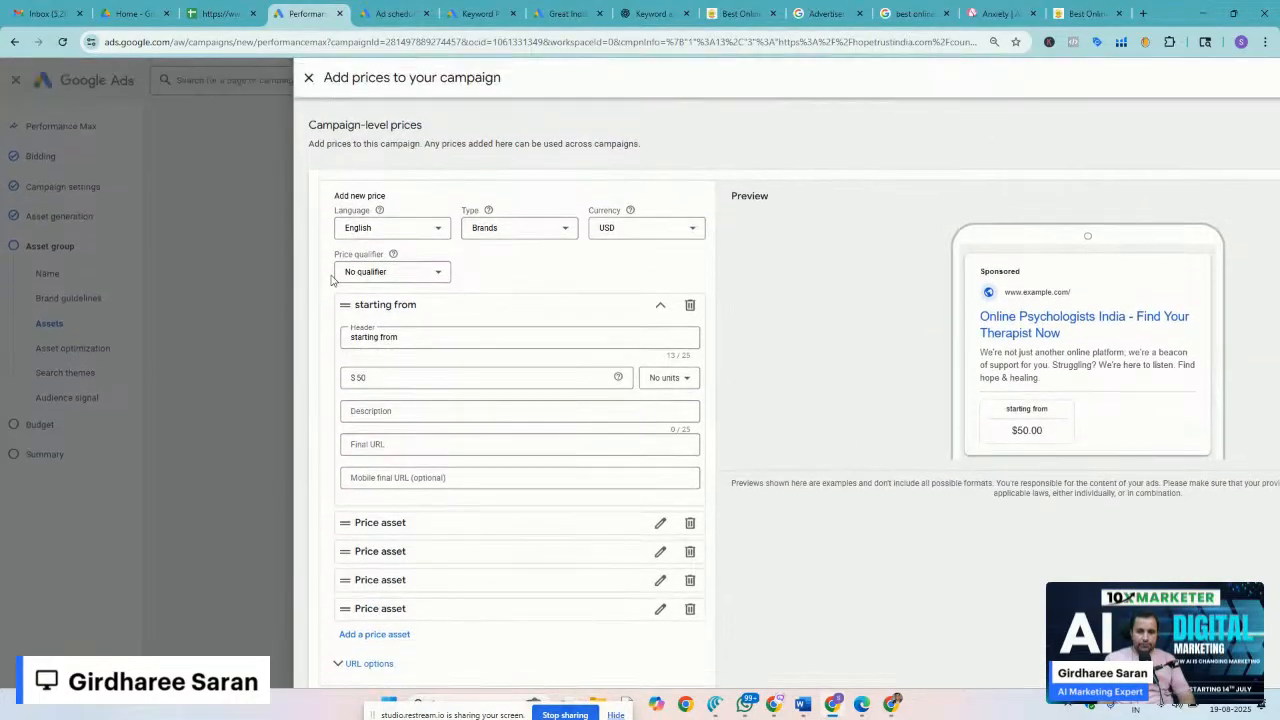
left_click(388, 278)
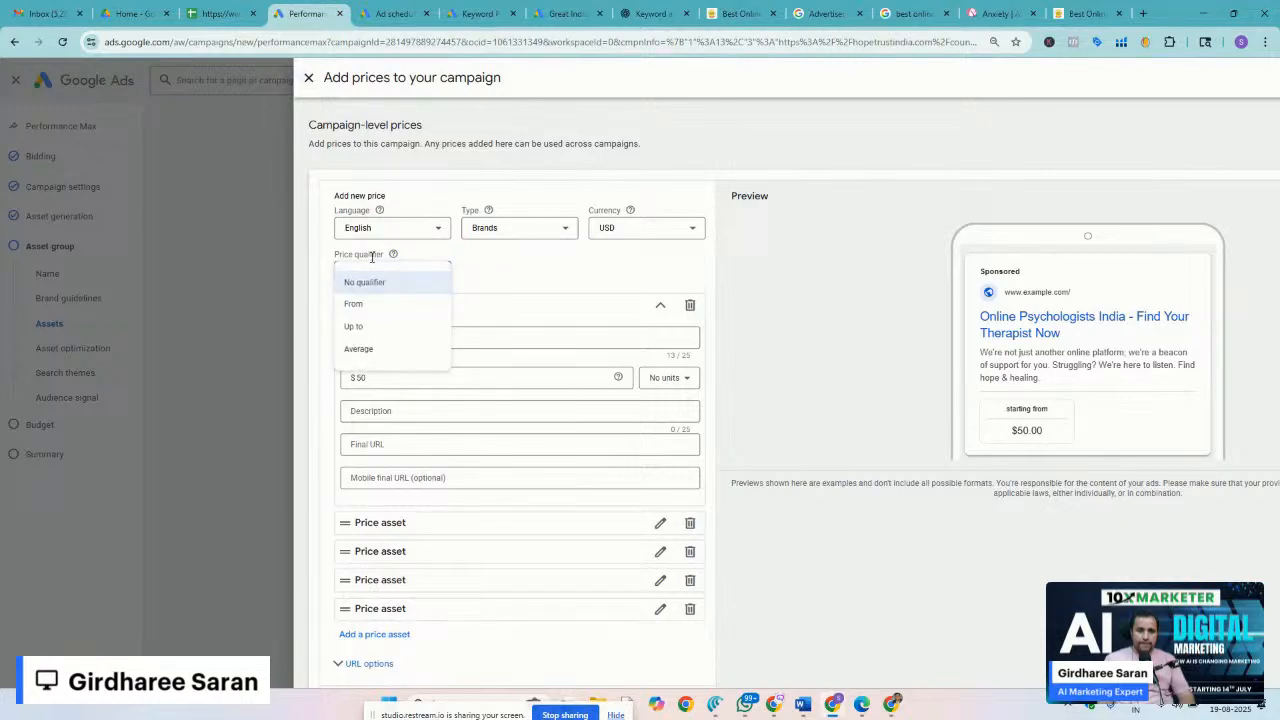
left_click(308, 78)
left_click(308, 78)
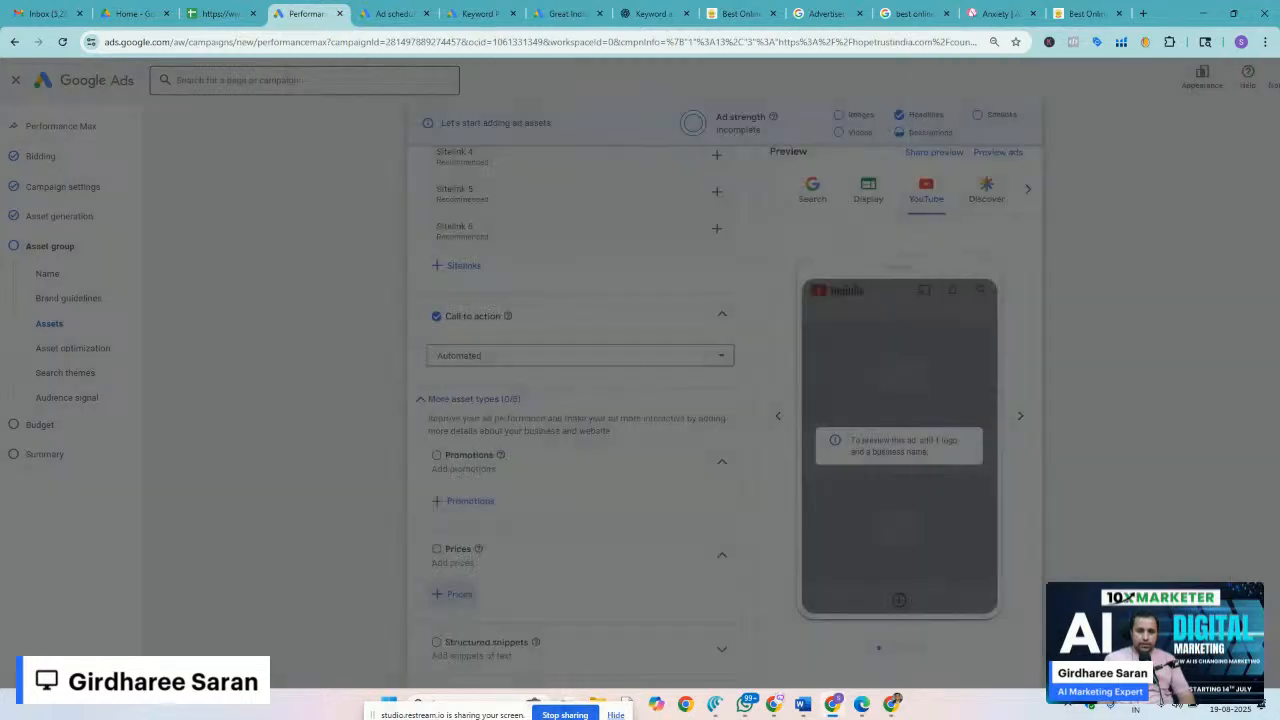
Start a new structured snippet for the campaign and set its header type to Types
scroll(362, 466, "down", 3)
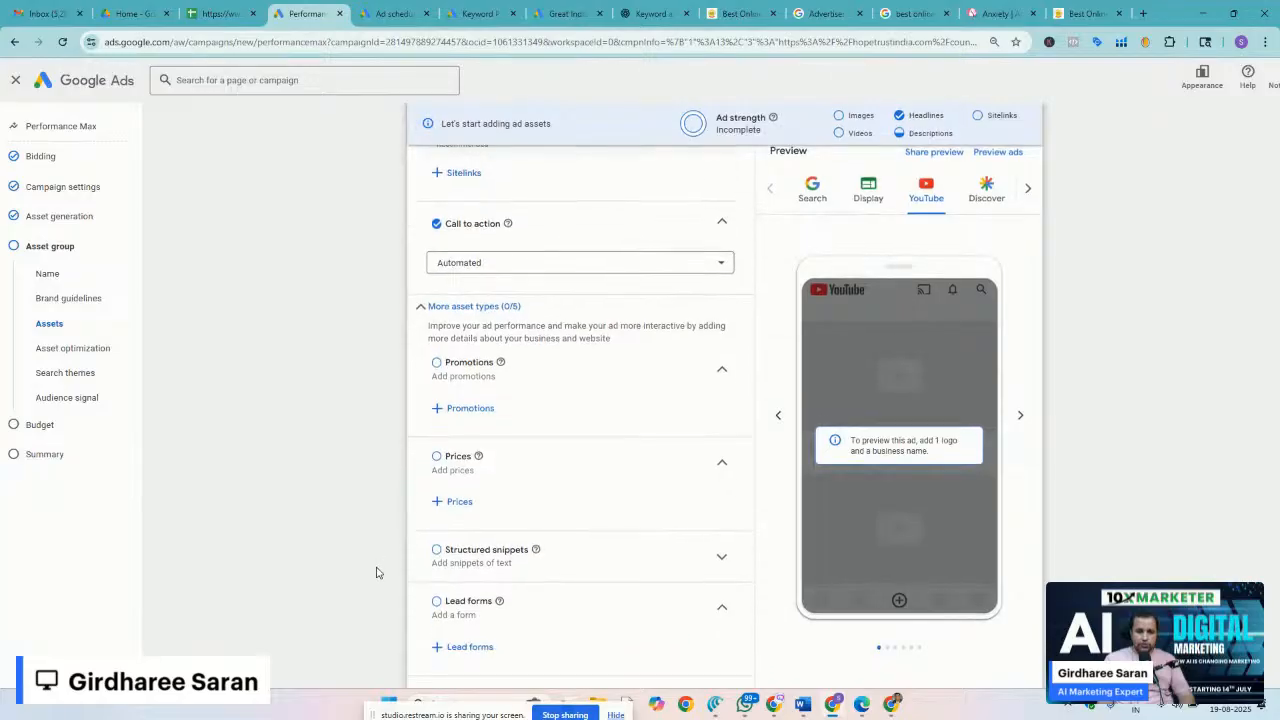
scroll(376, 572, "down", 1)
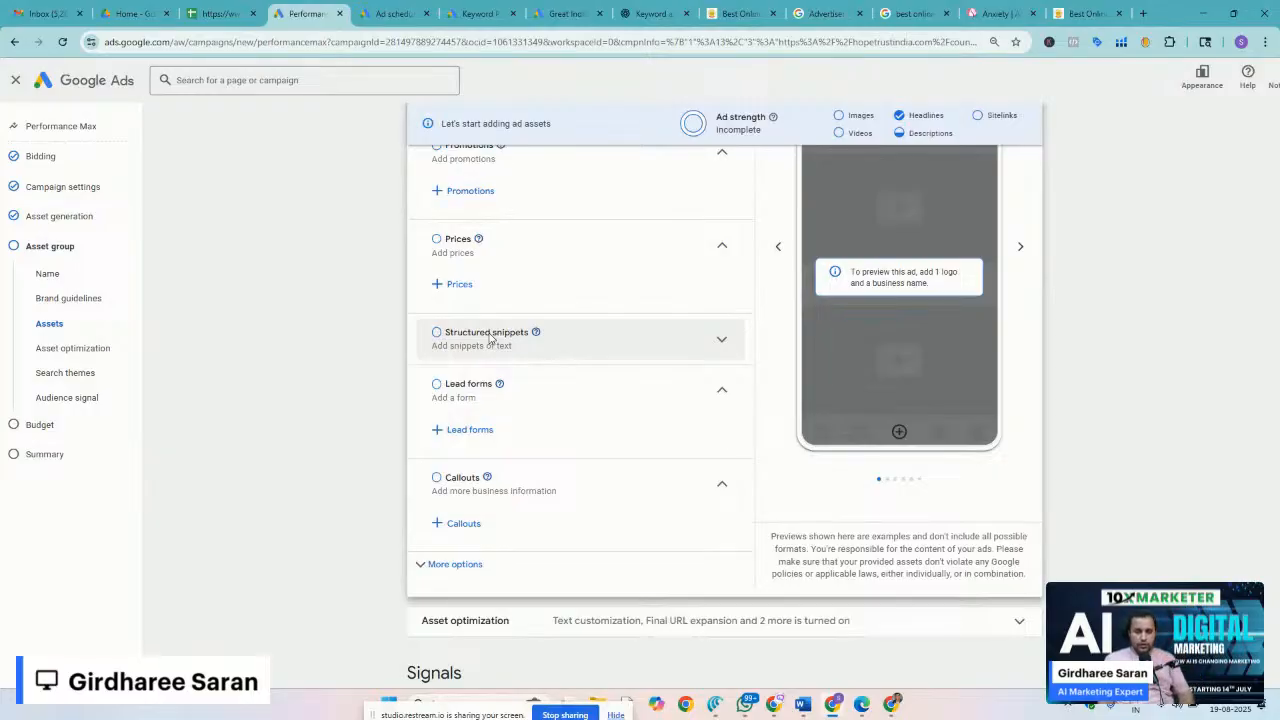
left_click(438, 337)
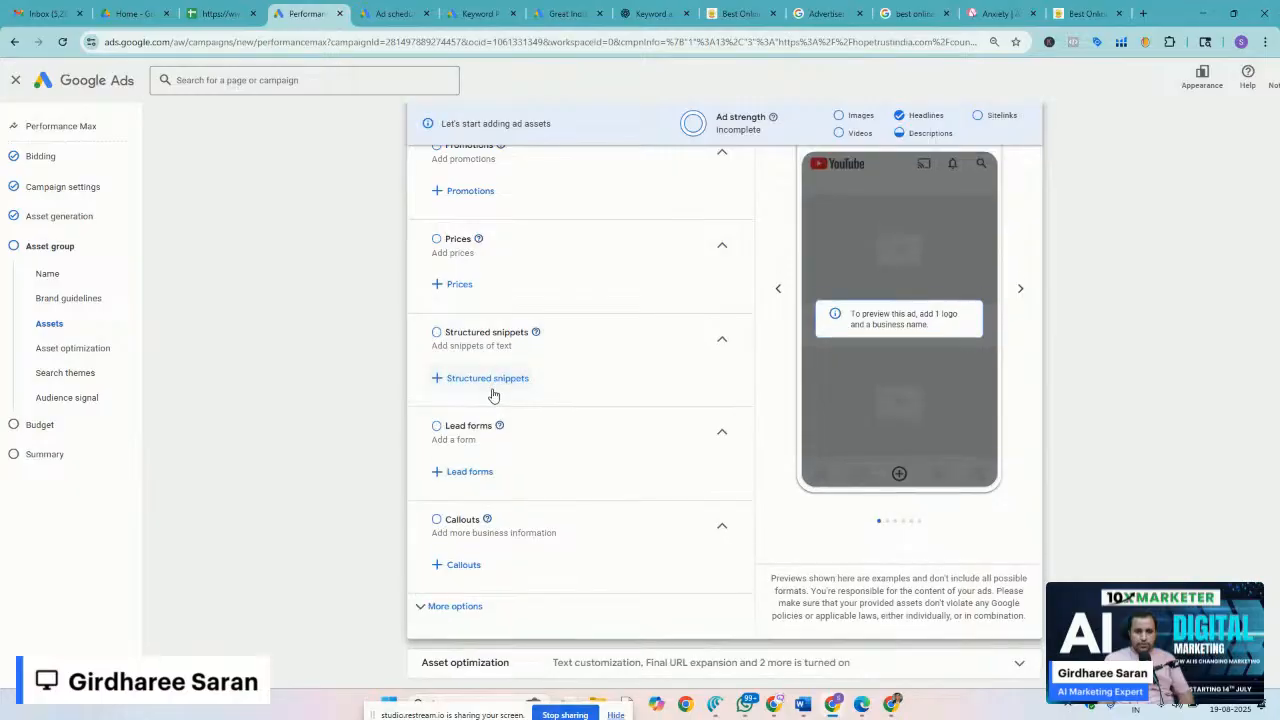
left_click(487, 380)
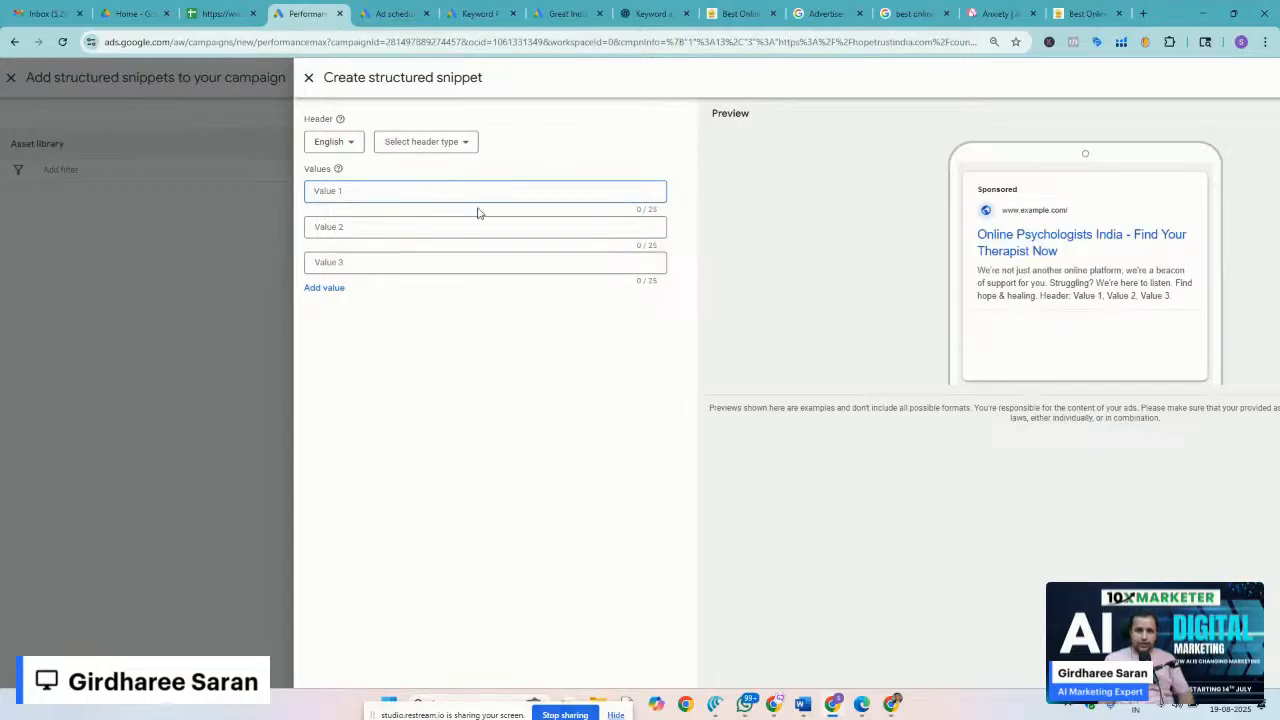
left_click(409, 148)
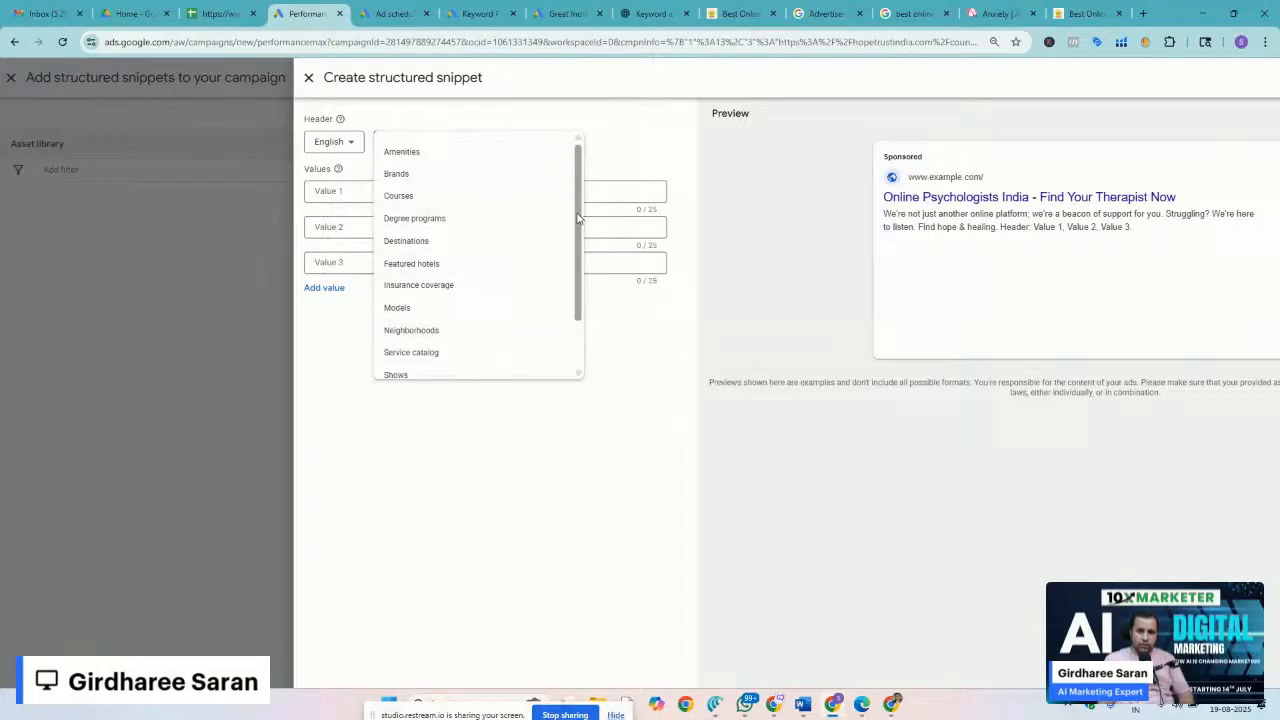
left_click_drag(577, 217, 579, 287)
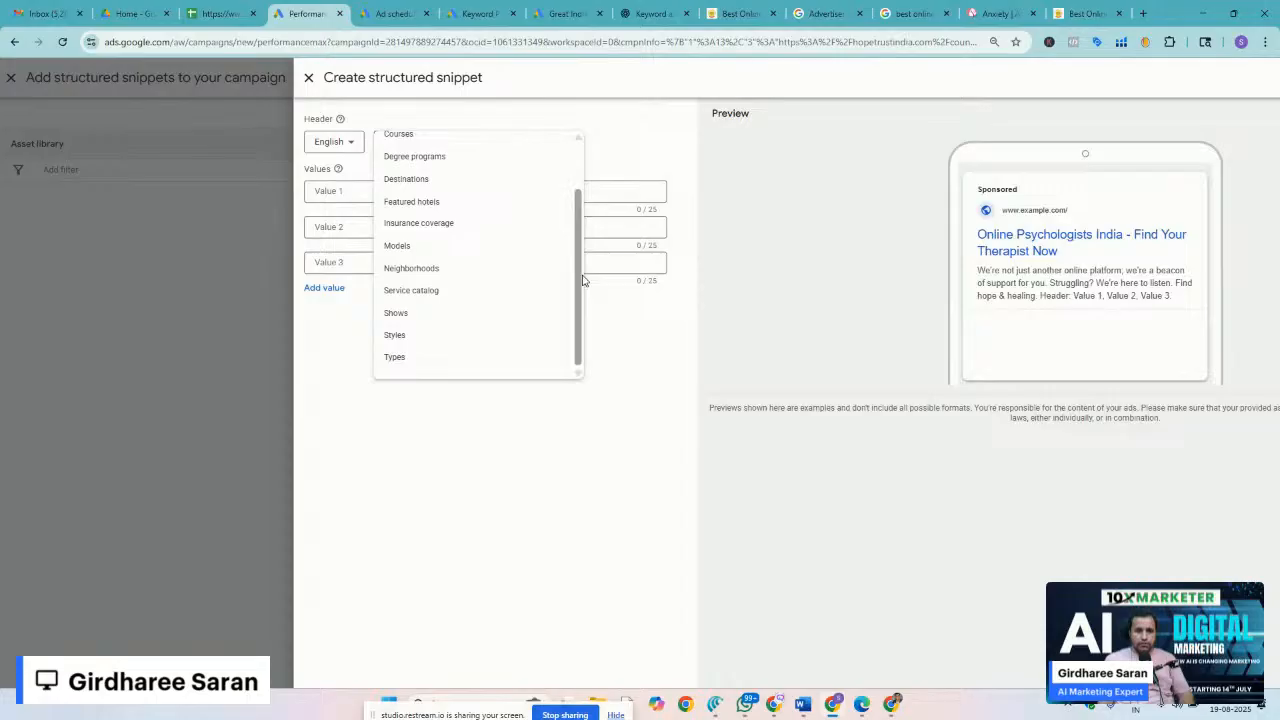
left_click(393, 360)
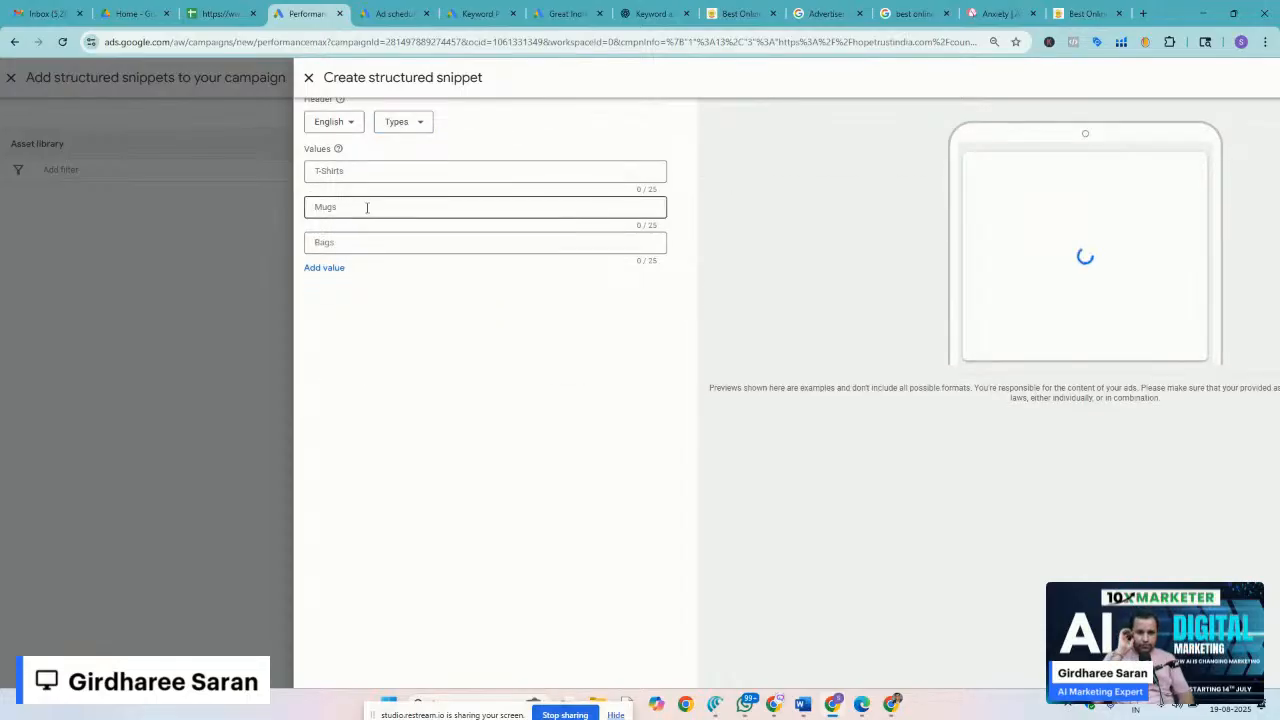
Change the structured snippet's header type to Courses and enter "Relationship Counselling" as its first value
left_click(393, 122)
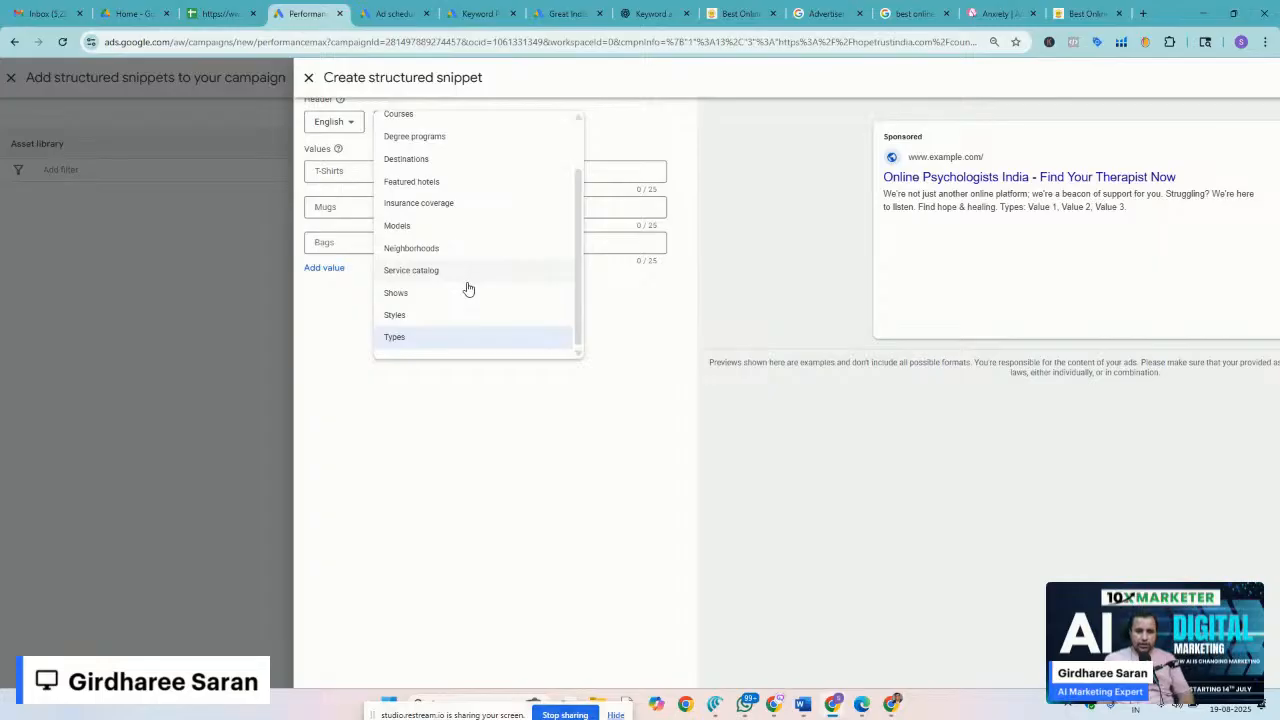
left_click_drag(578, 253, 578, 157)
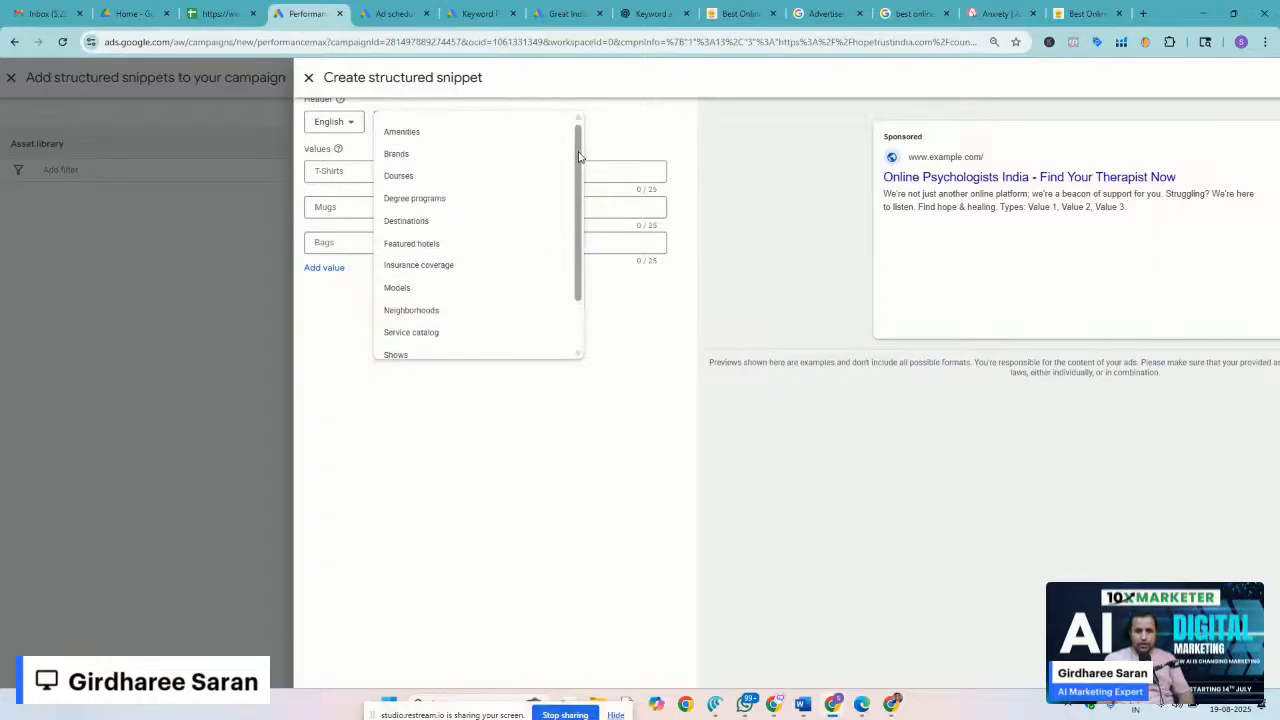
left_click(409, 175)
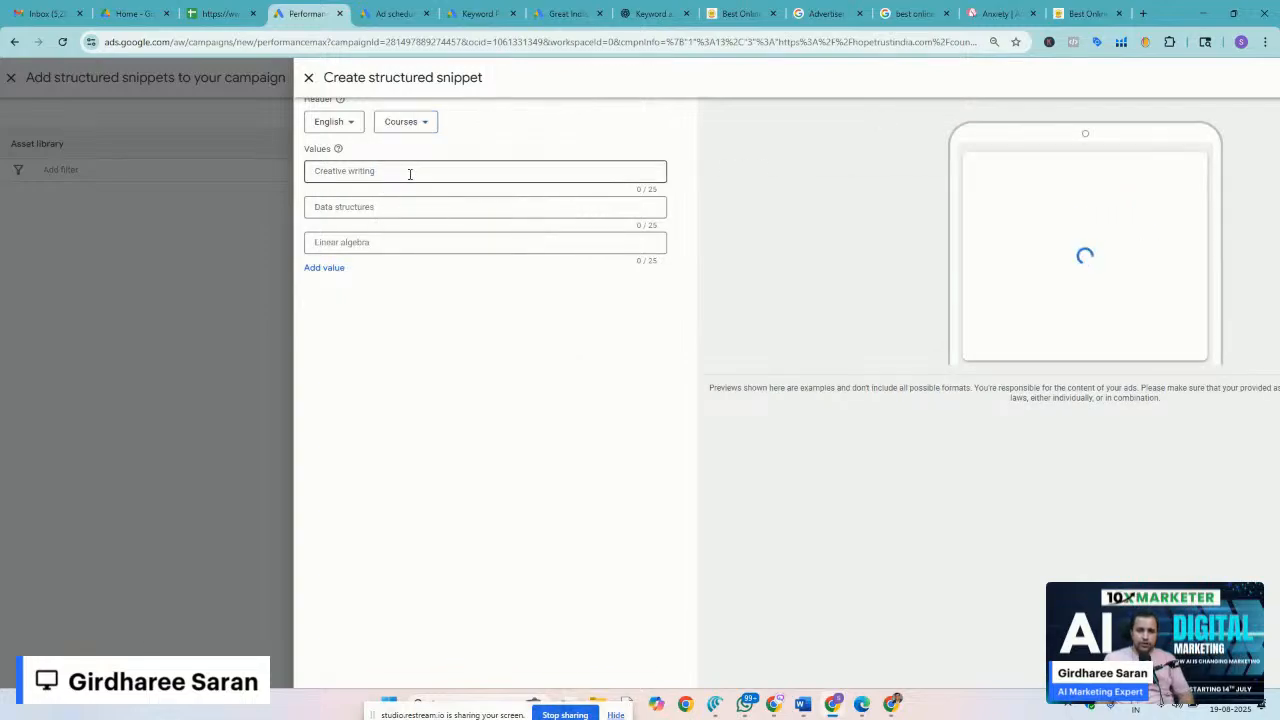
left_click(409, 174)
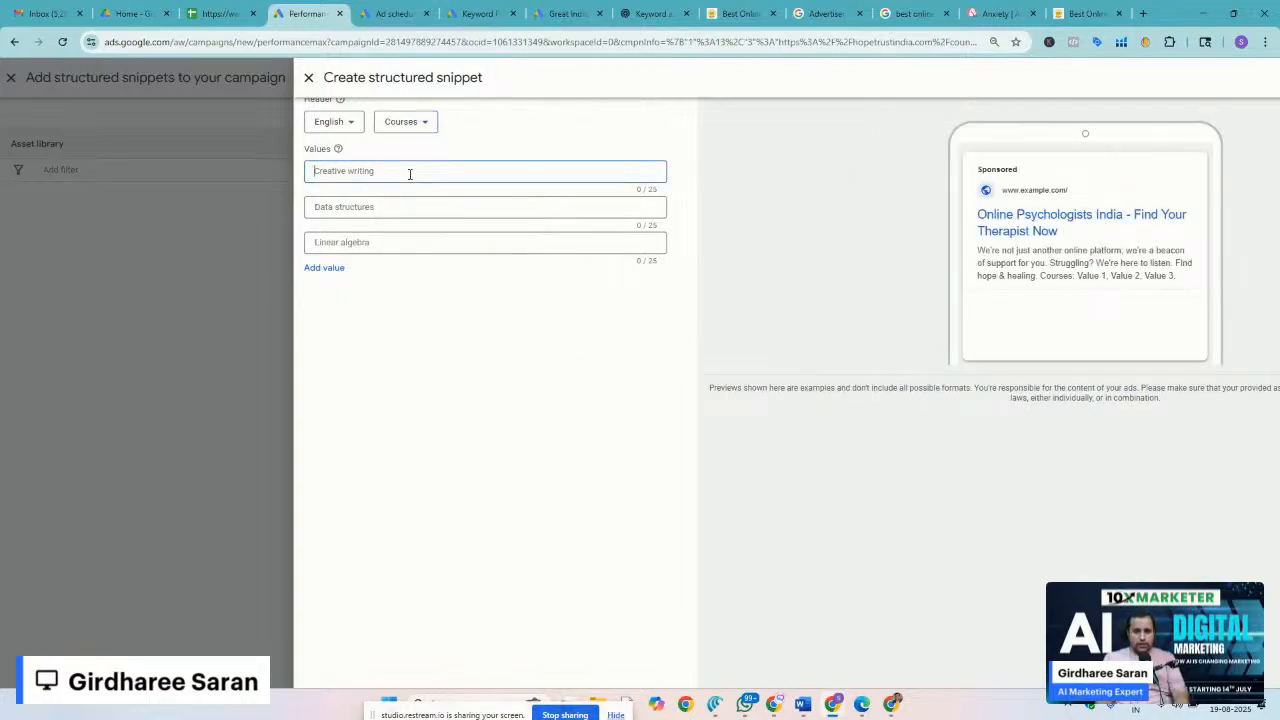
type("Relationship")
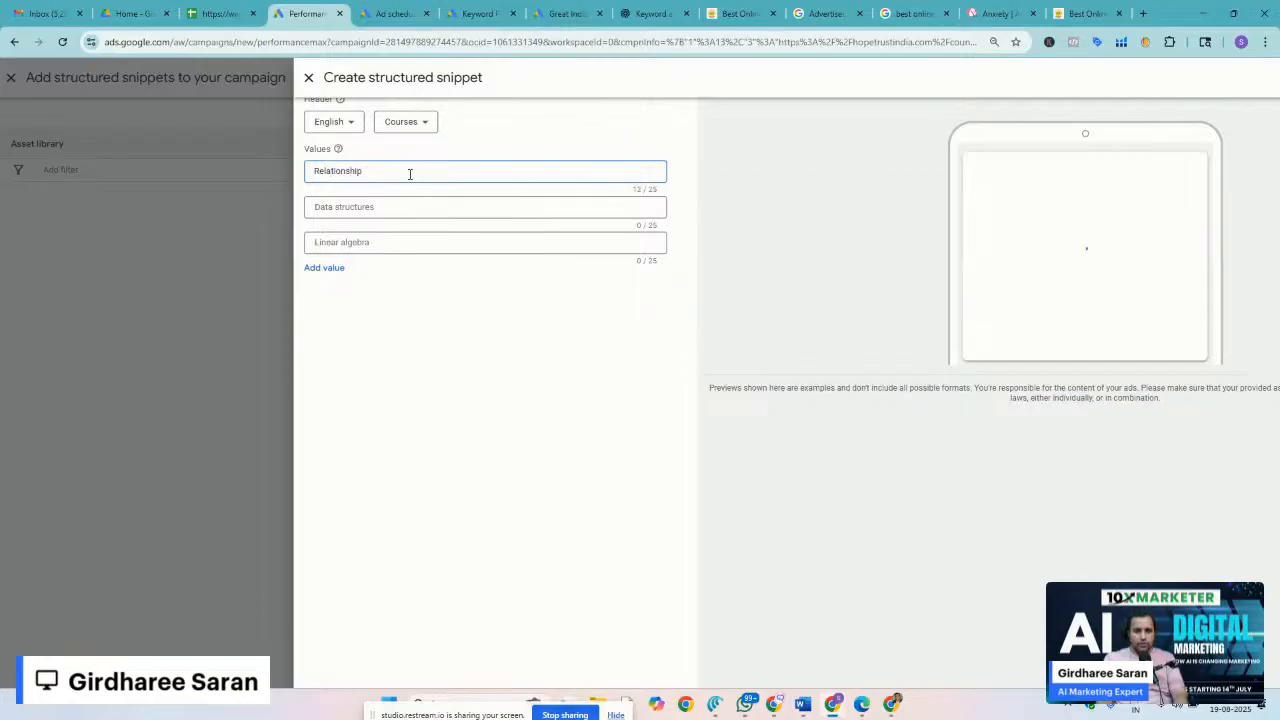
type(" Co")
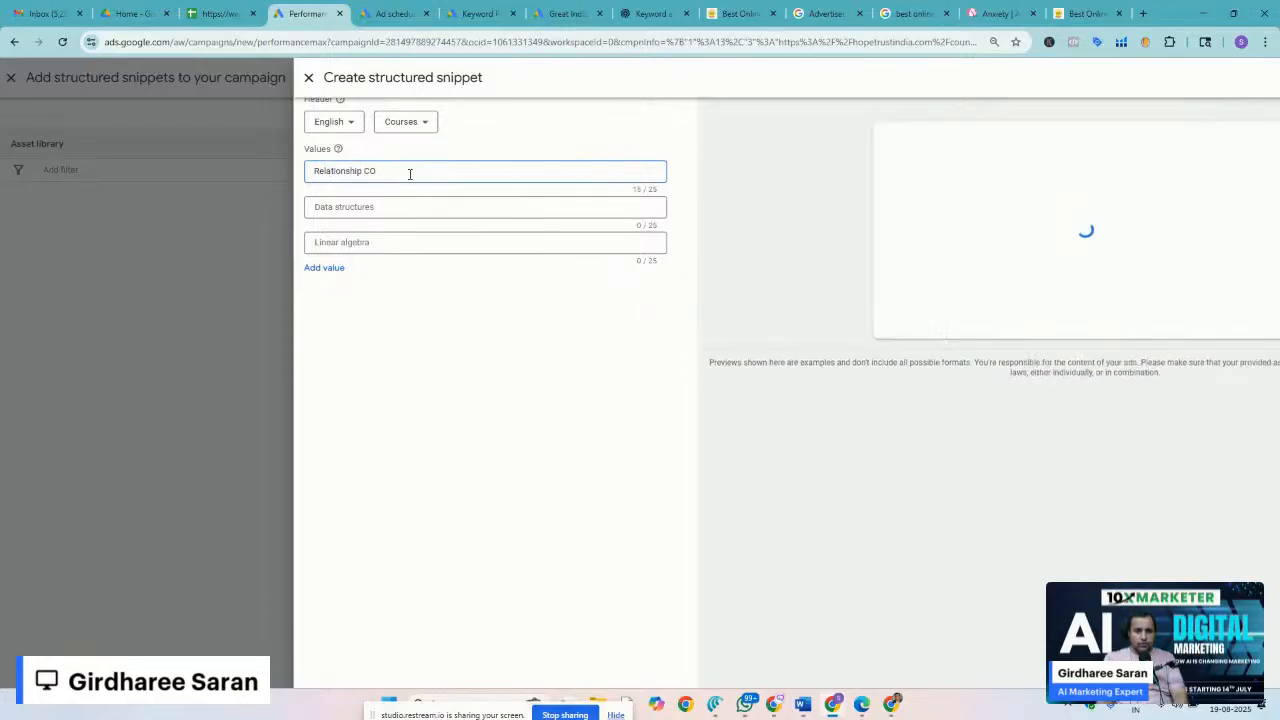
type("unselling")
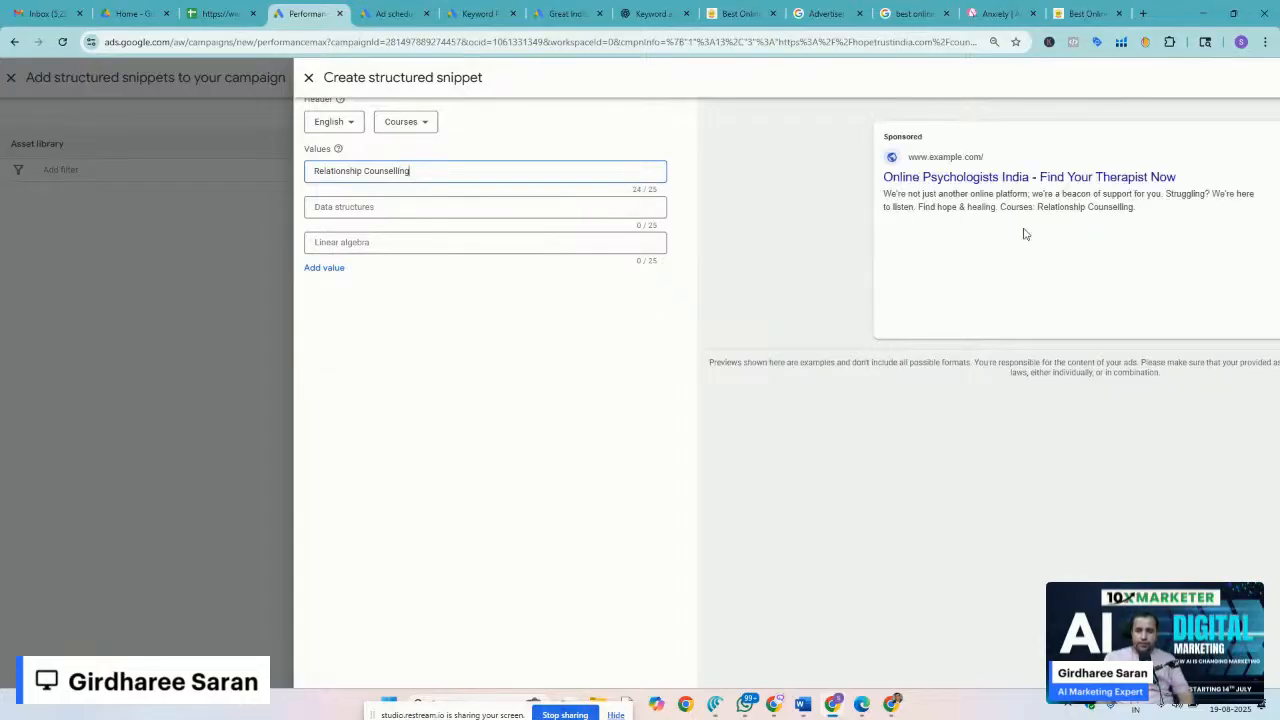
Examine the structured snippet text in the ad preview, and close the snippet form and asset library without saving
left_click_drag(1003, 208, 1100, 208)
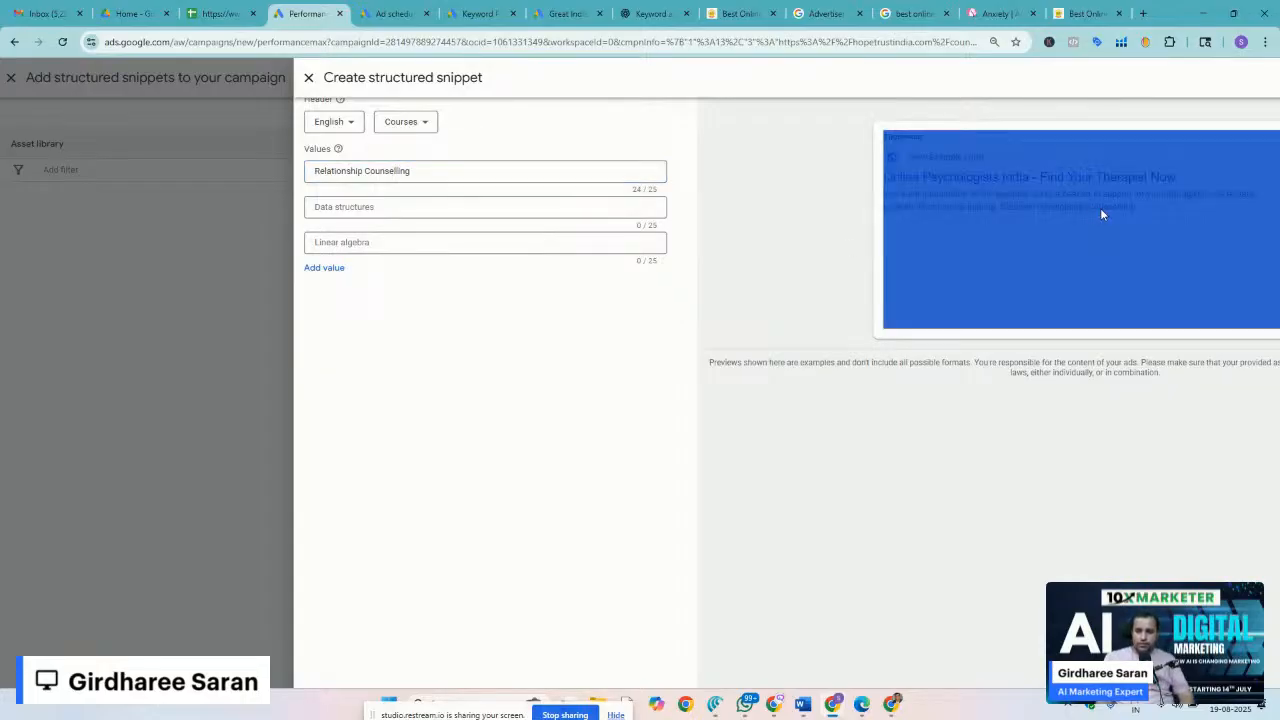
left_click(1019, 210)
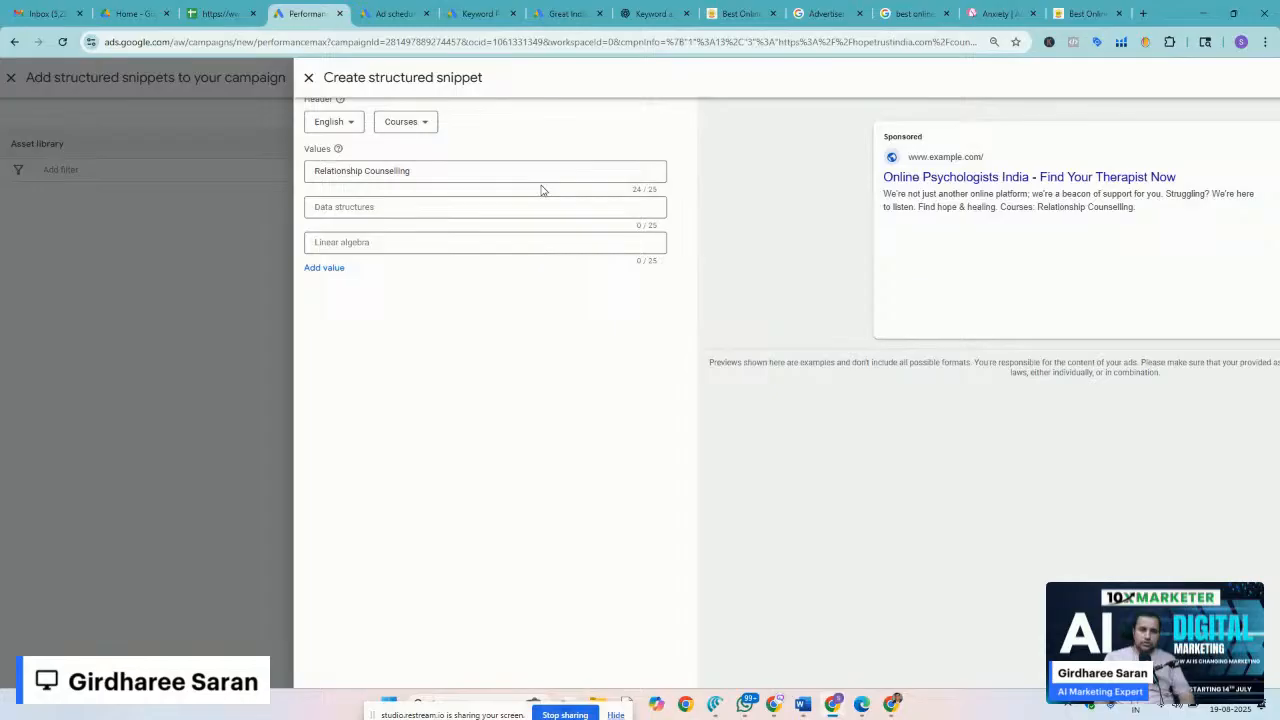
left_click(408, 125)
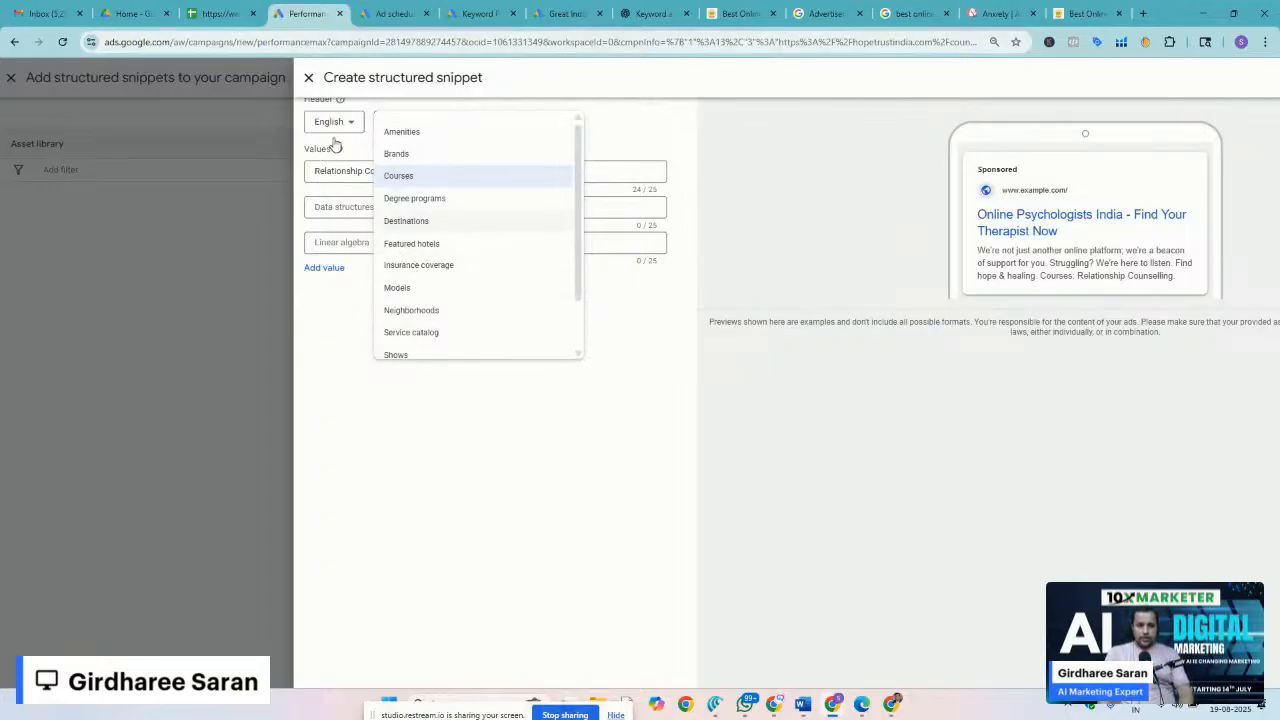
left_click(309, 79)
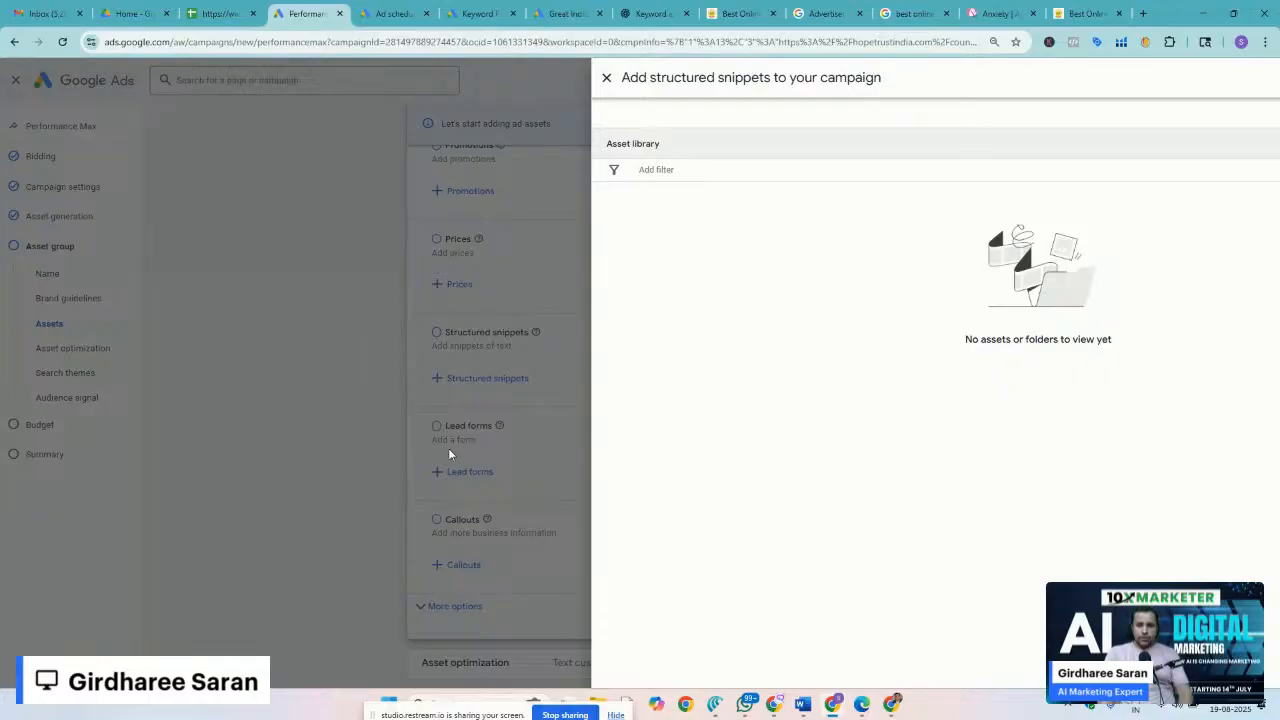
left_click(606, 78)
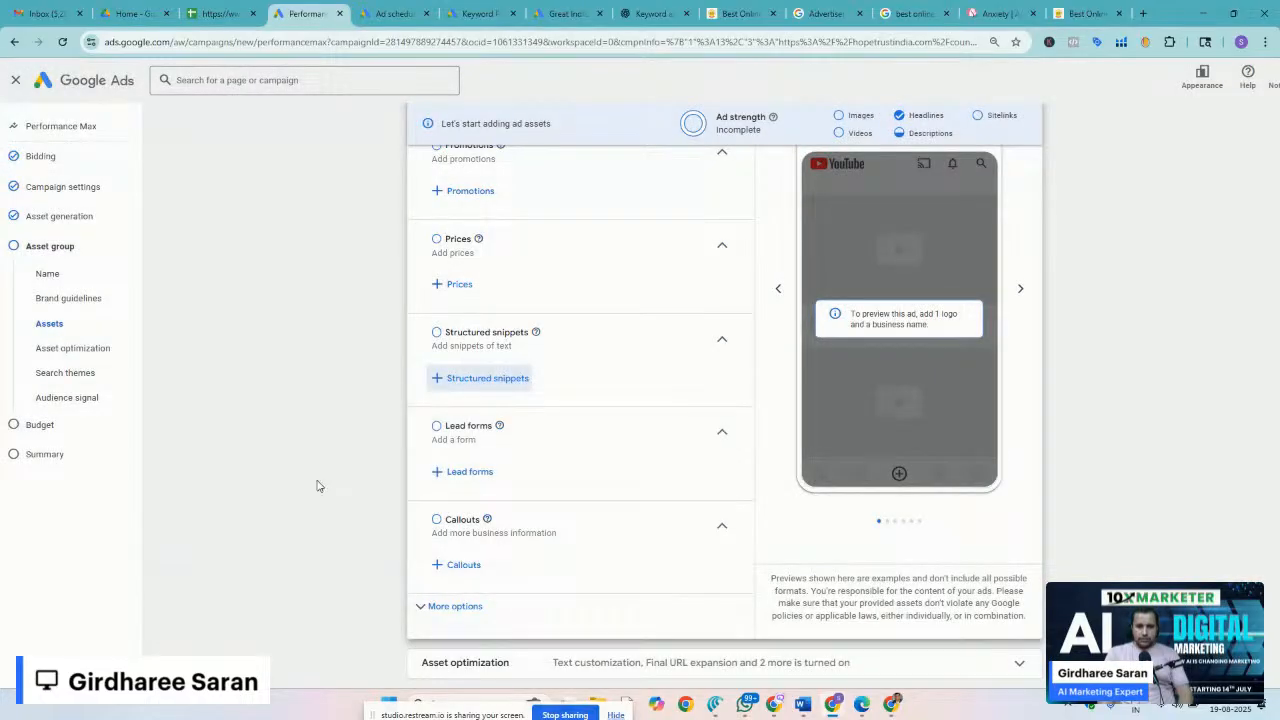
View the campaign-level callouts form and its text fields, and close it without adding any callouts
scroll(318, 486, "down", 1)
scroll(318, 486, "down", 3)
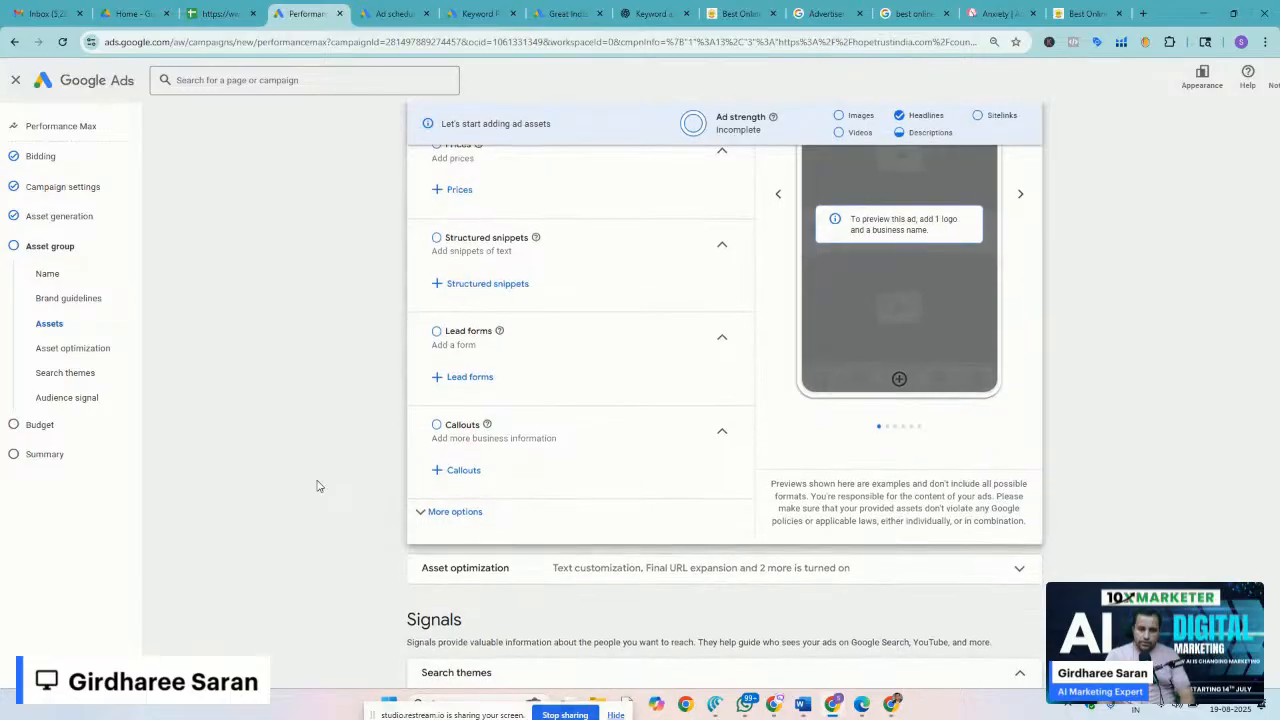
scroll(432, 312, "up", 1)
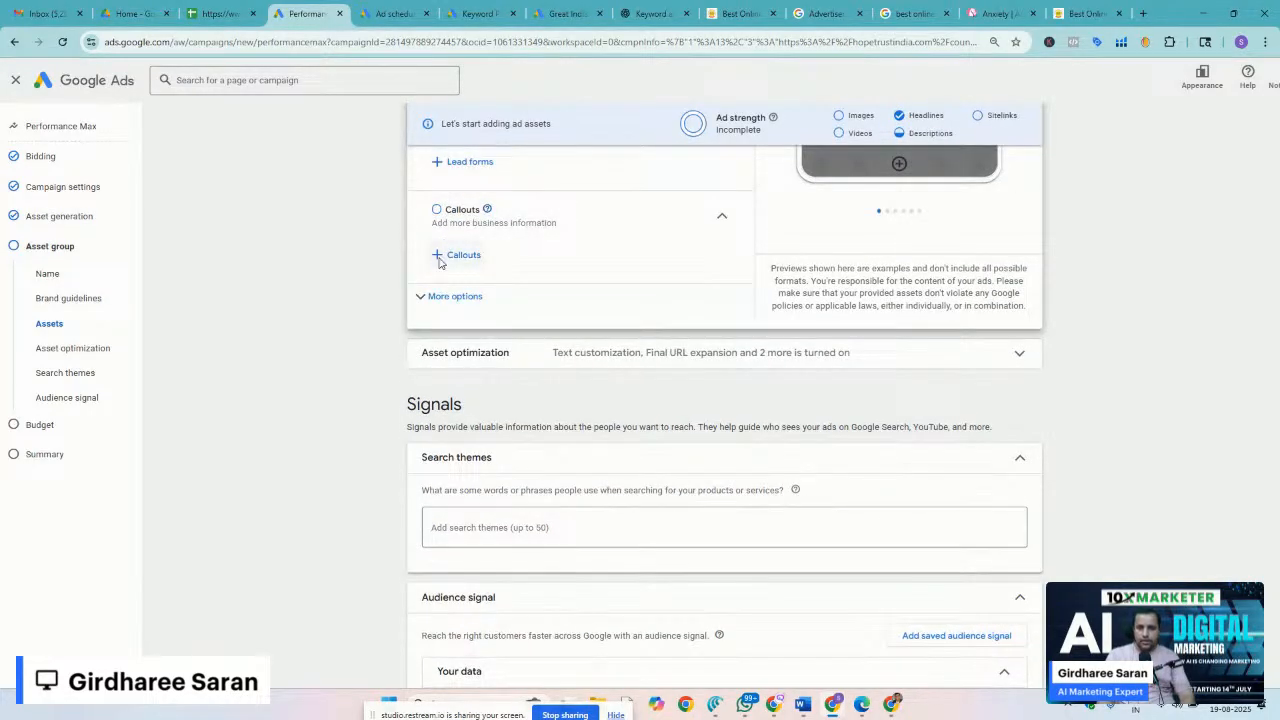
left_click(439, 258)
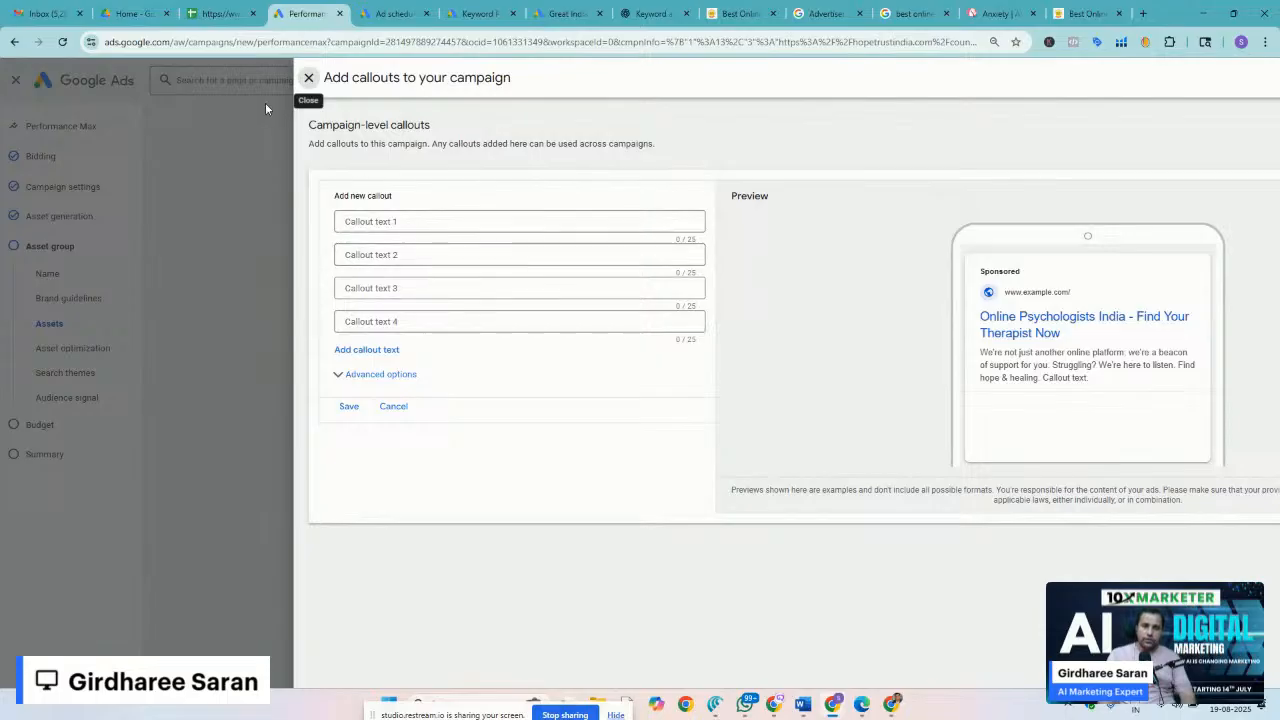
left_click(308, 78)
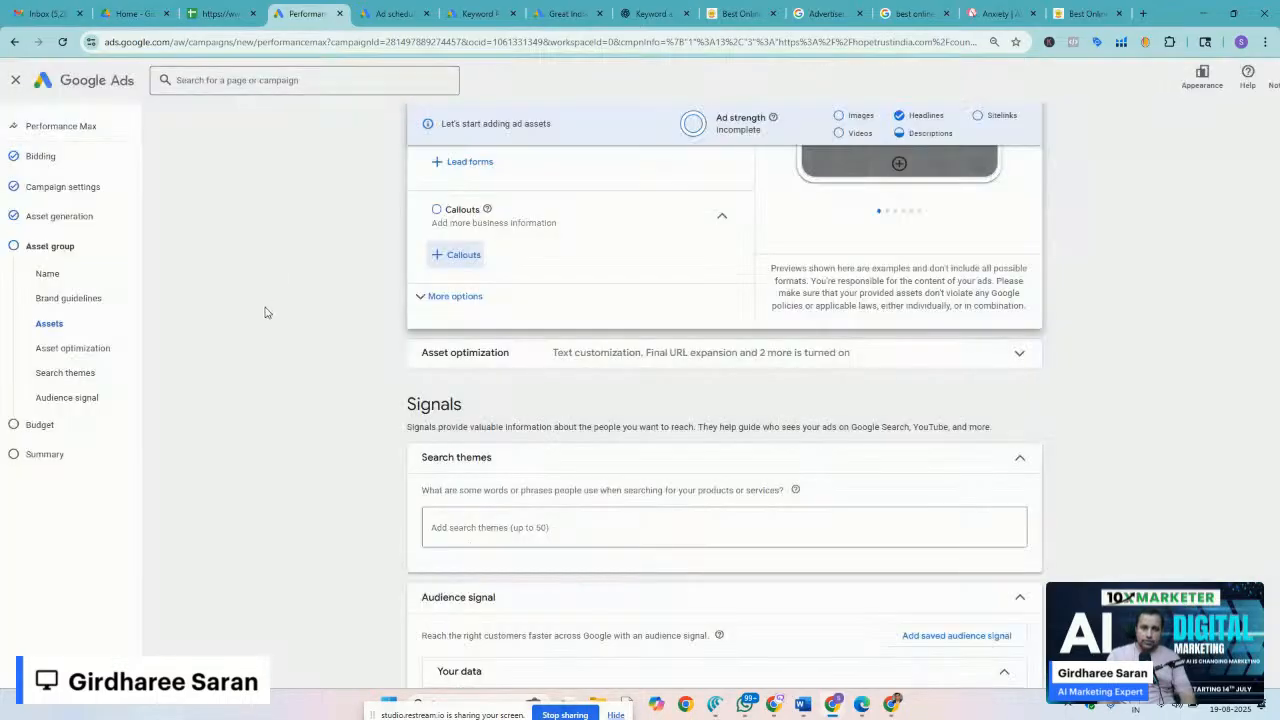
Examine the search themes field in the Signals section at a larger page zoom, leaving it empty
scroll(265, 313, "down", 2)
scroll(265, 313, "down", 3)
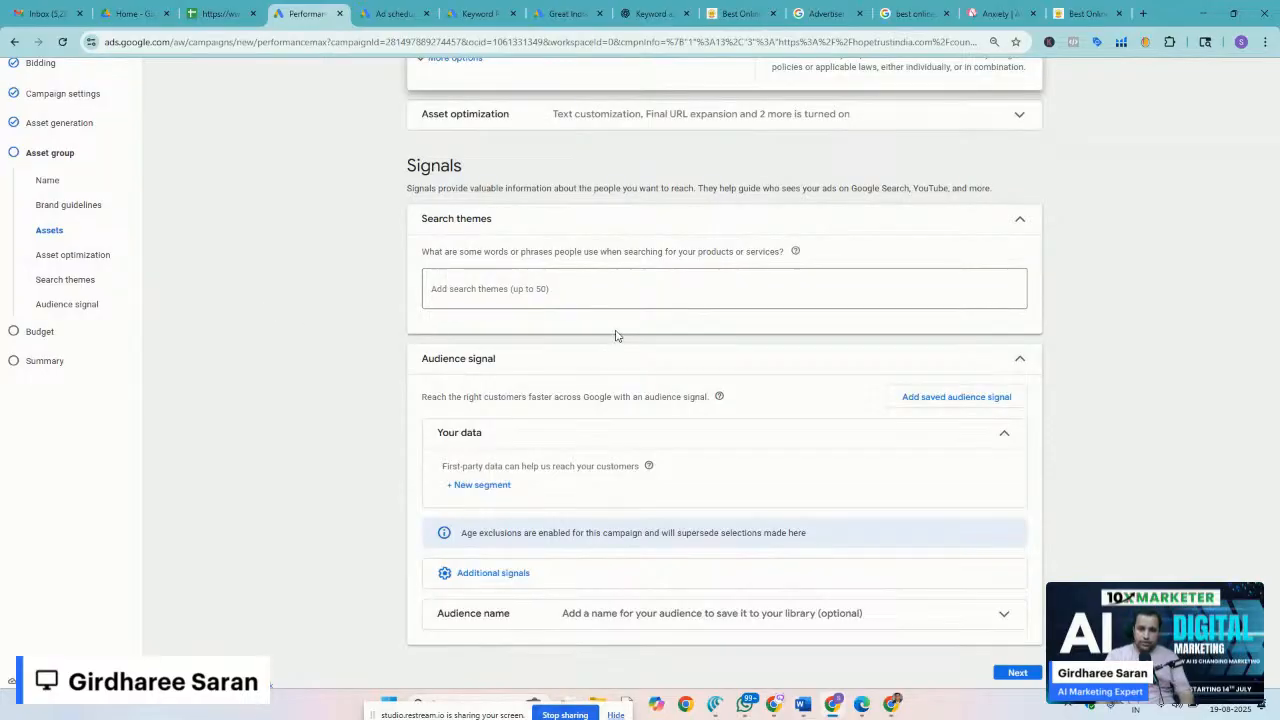
key("ctrl+plus")
key("ctrl+plus")
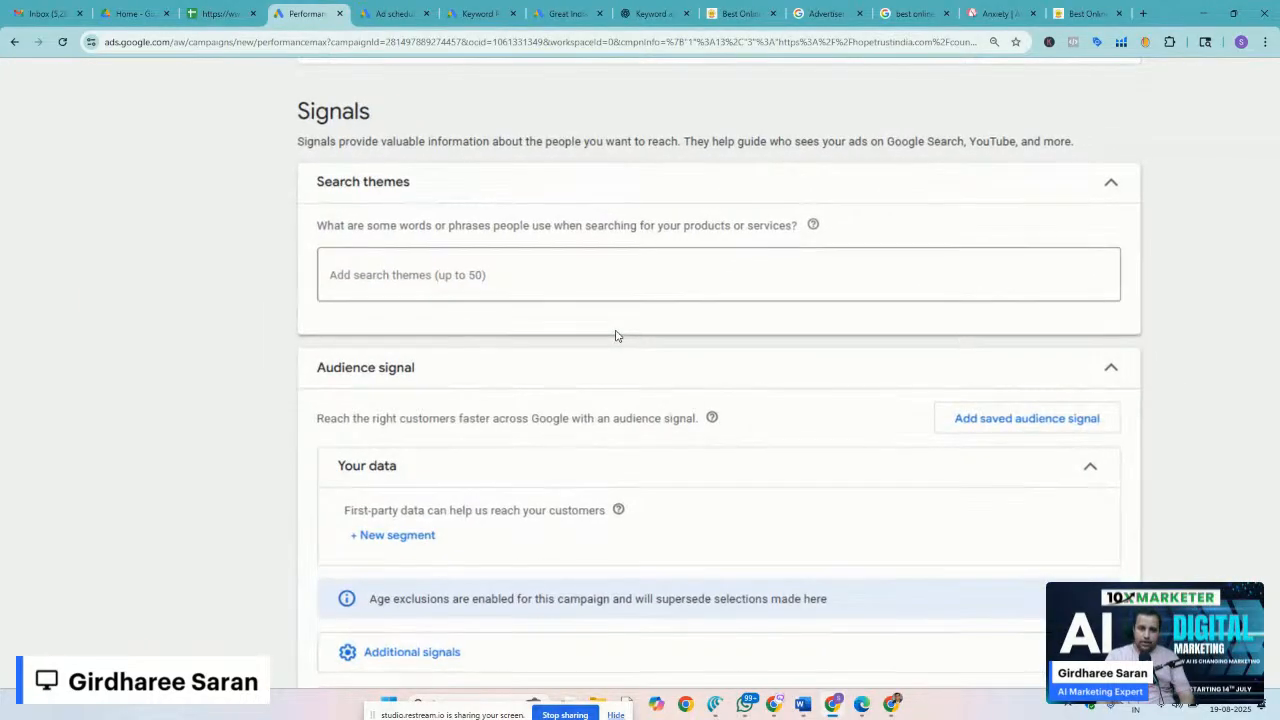
left_click(471, 274)
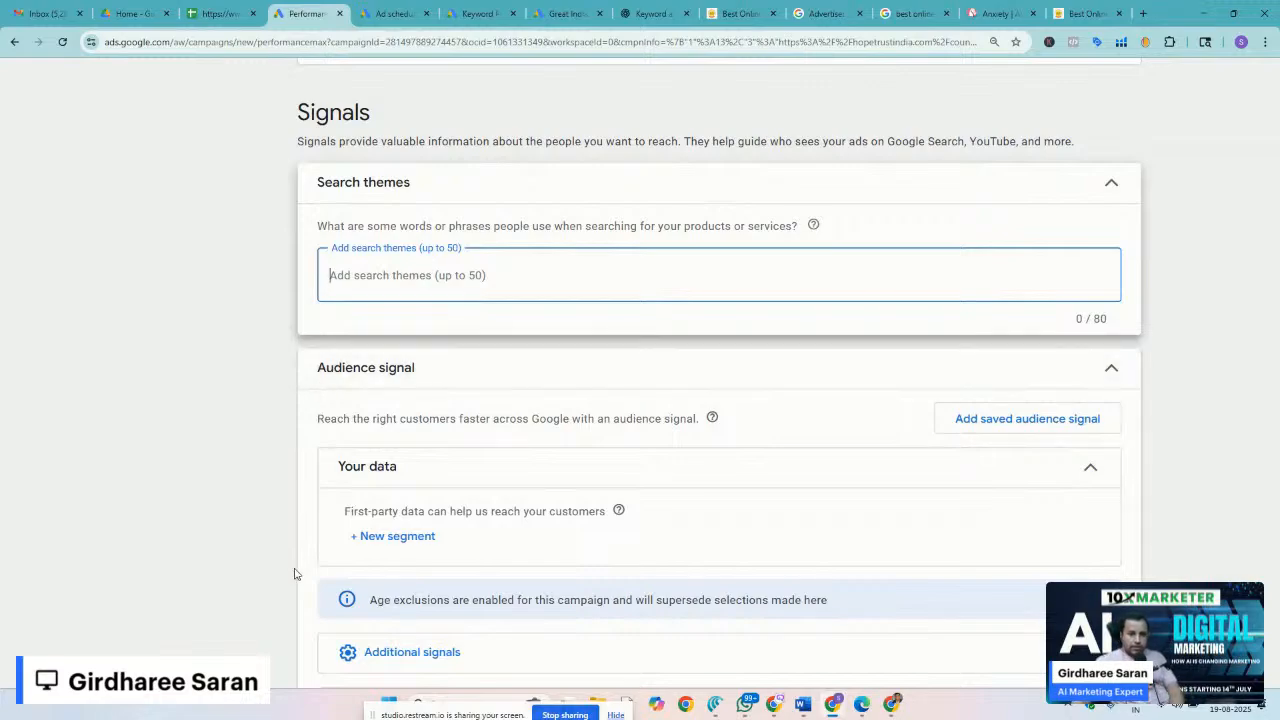
left_click(254, 564)
Open the creation form for a new first-party data segment and check the Customer list type's availability
scroll(305, 540, "down", 1)
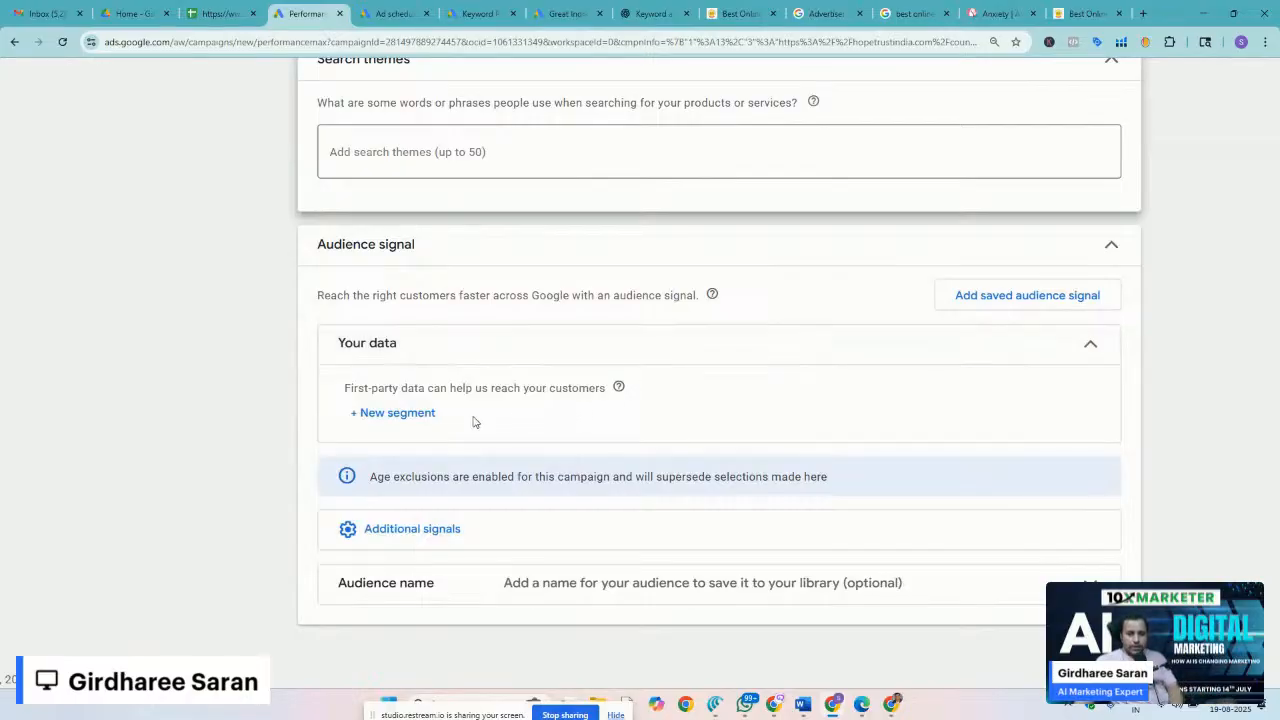
left_click(378, 414)
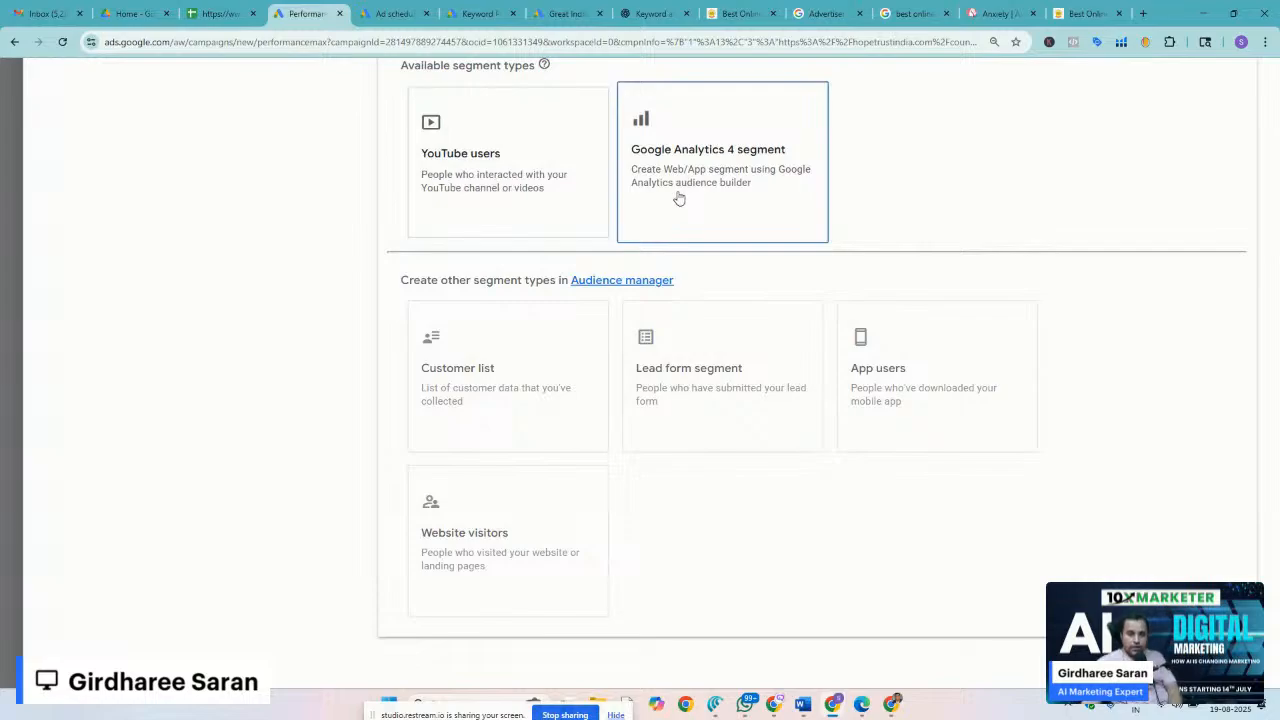
mouse_move(511, 370)
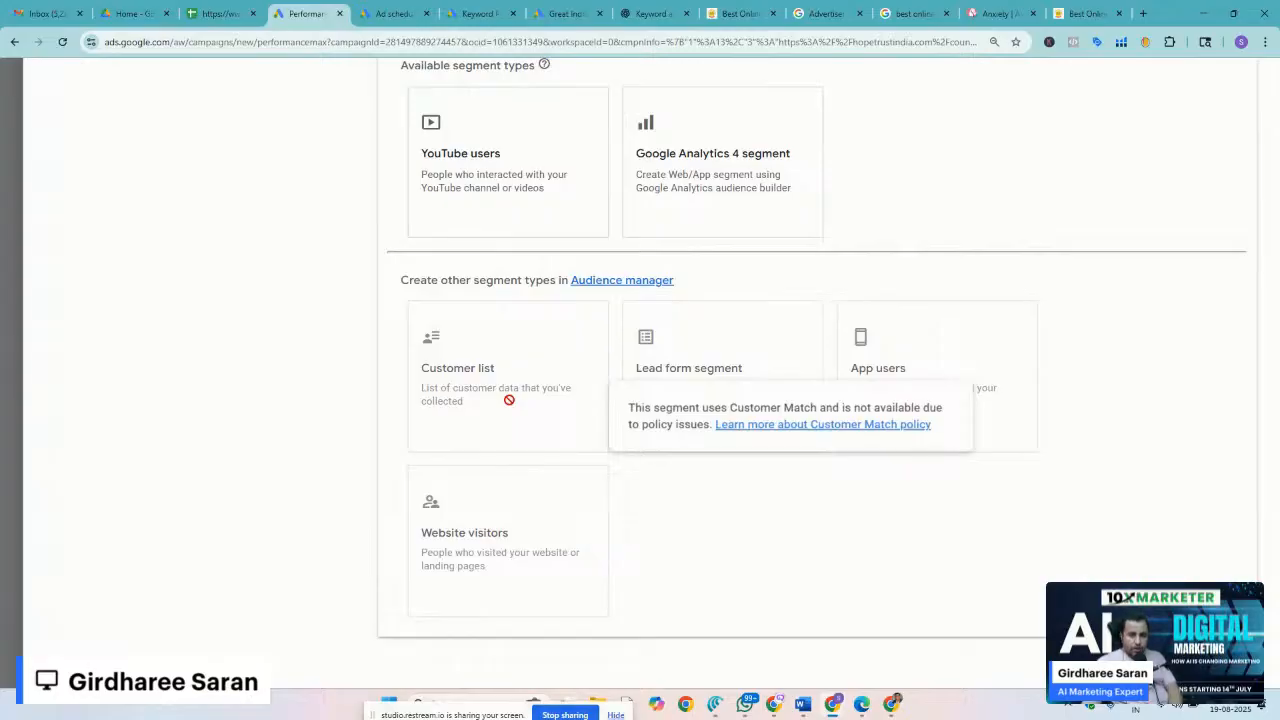
Check the availability of the Lead form segment and Website visitors types, and close the new segment form without creating one
scroll(616, 443, "up", 4)
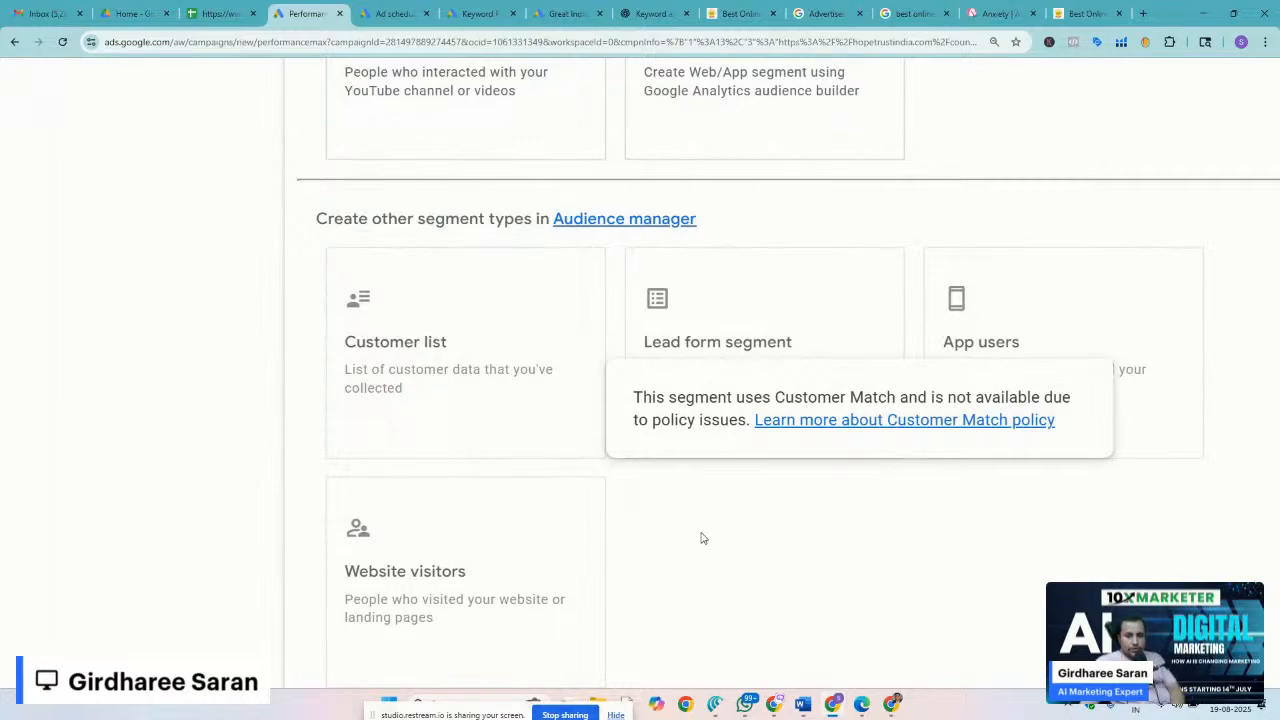
mouse_move(725, 383)
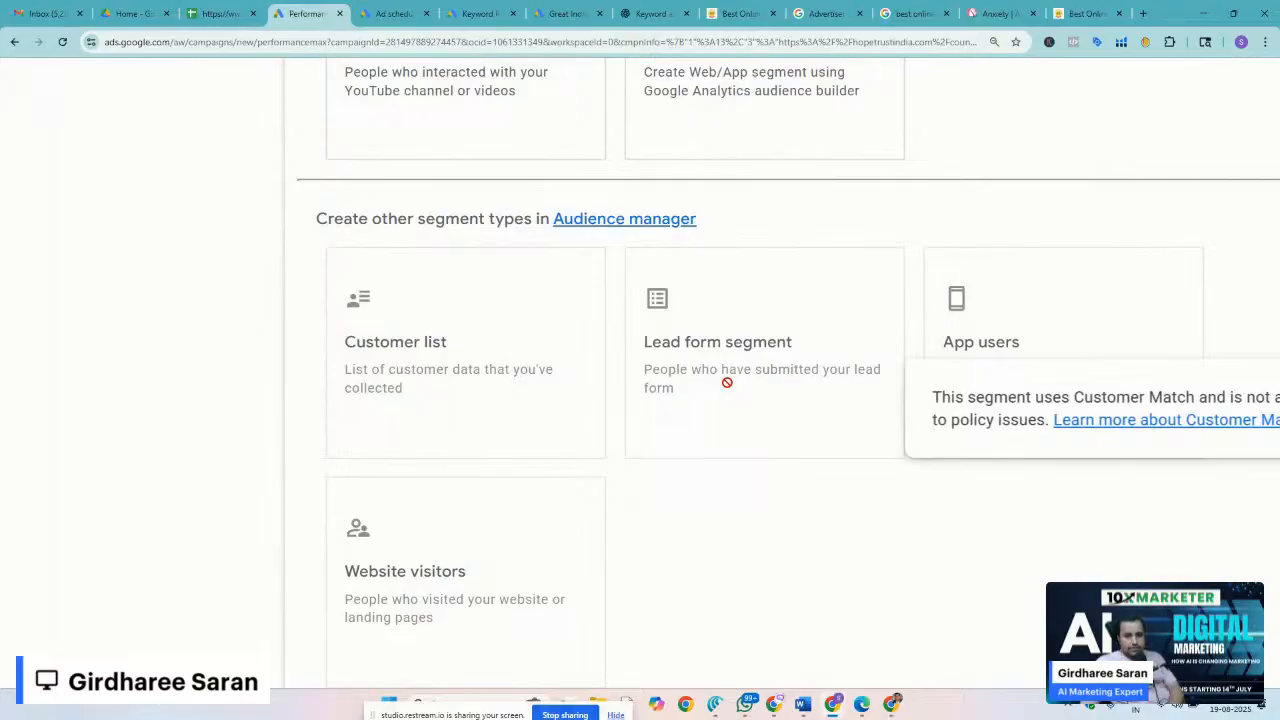
scroll(727, 382, "down", 2)
scroll(727, 382, "up", 1)
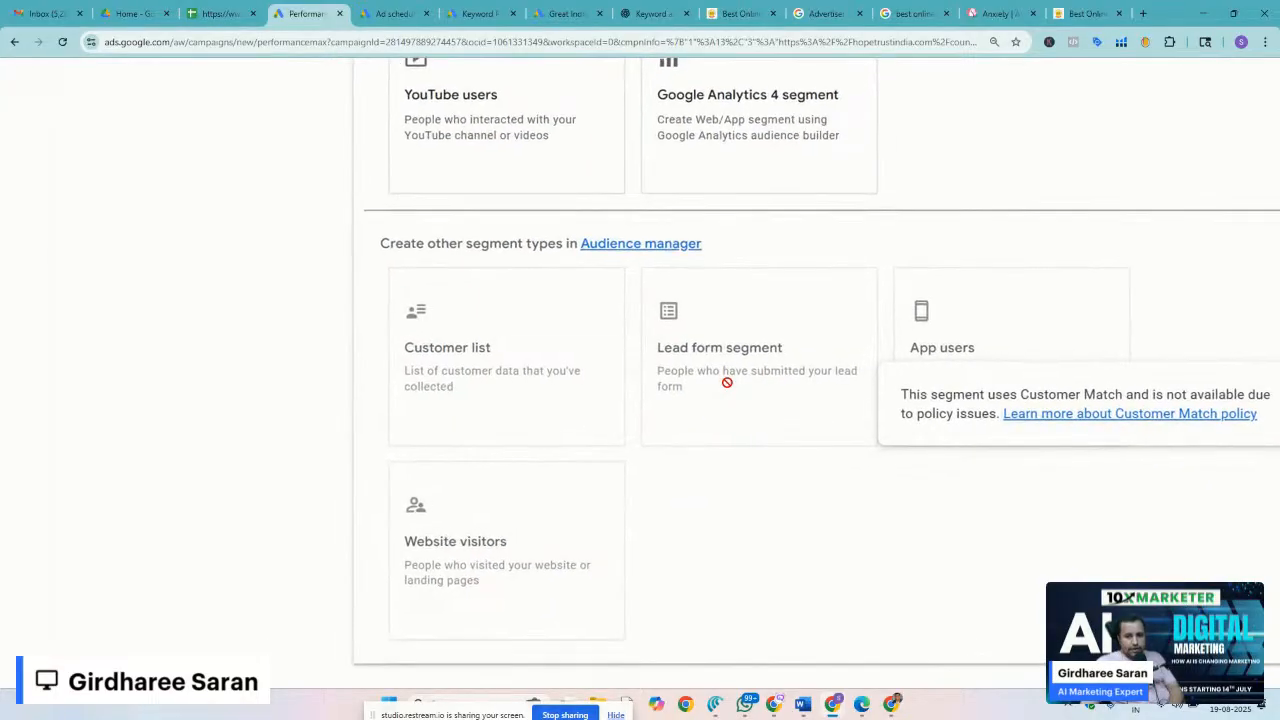
scroll(727, 382, "up", 1)
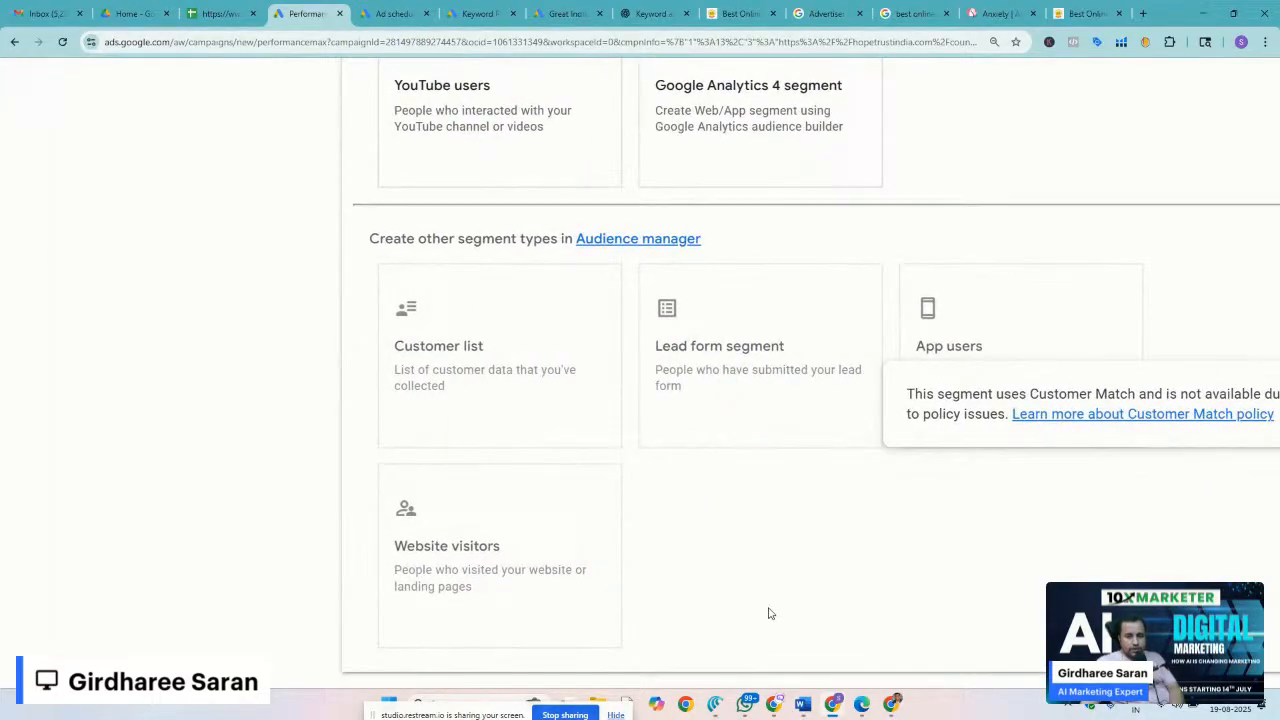
mouse_move(421, 581)
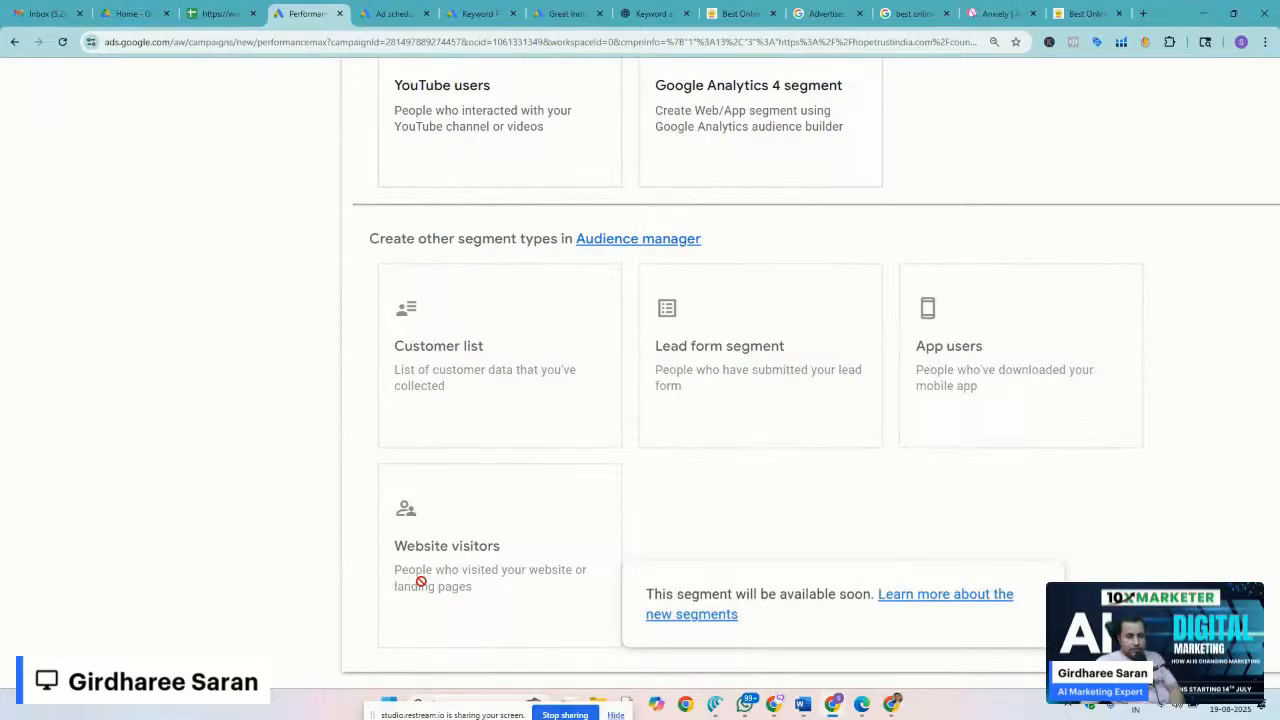
scroll(366, 591, "down", 3)
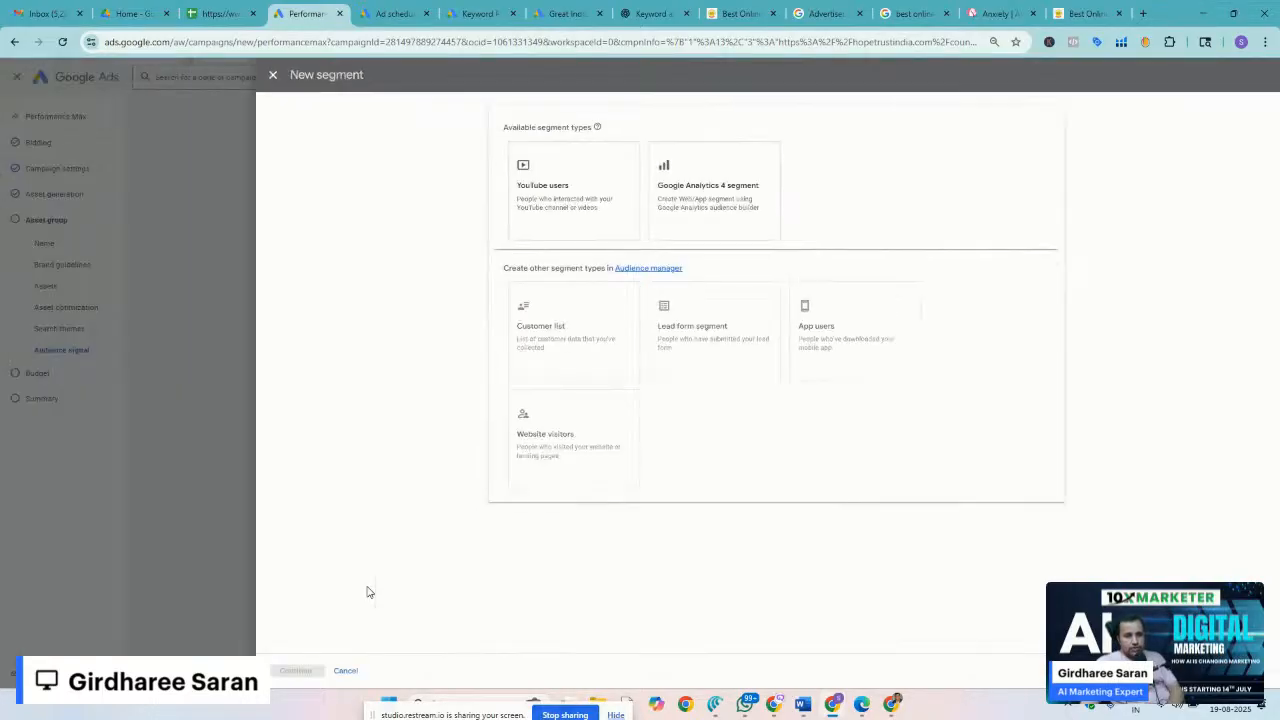
left_click(273, 76)
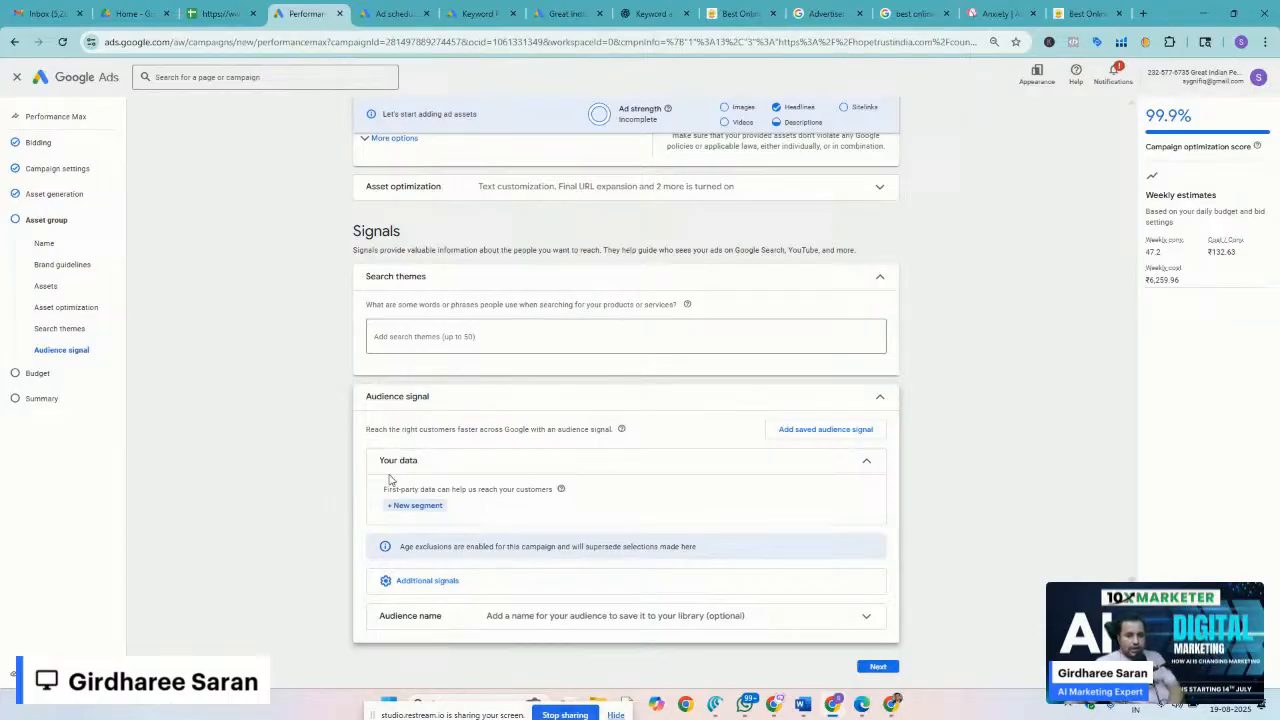
Enter "Psychological Counselling" as a search theme, correcting the spelling of both words with the suggested replacements
scroll(388, 480, "up", 4)
scroll(388, 480, "up", 3)
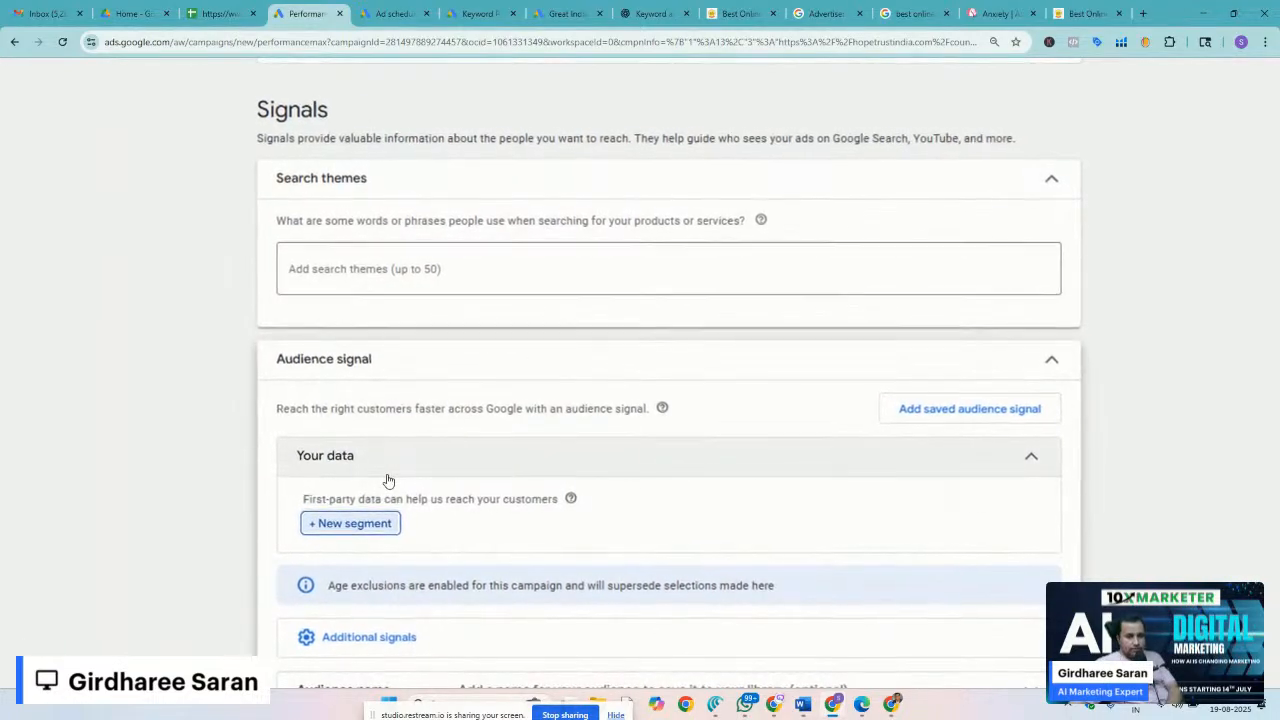
left_click(350, 271)
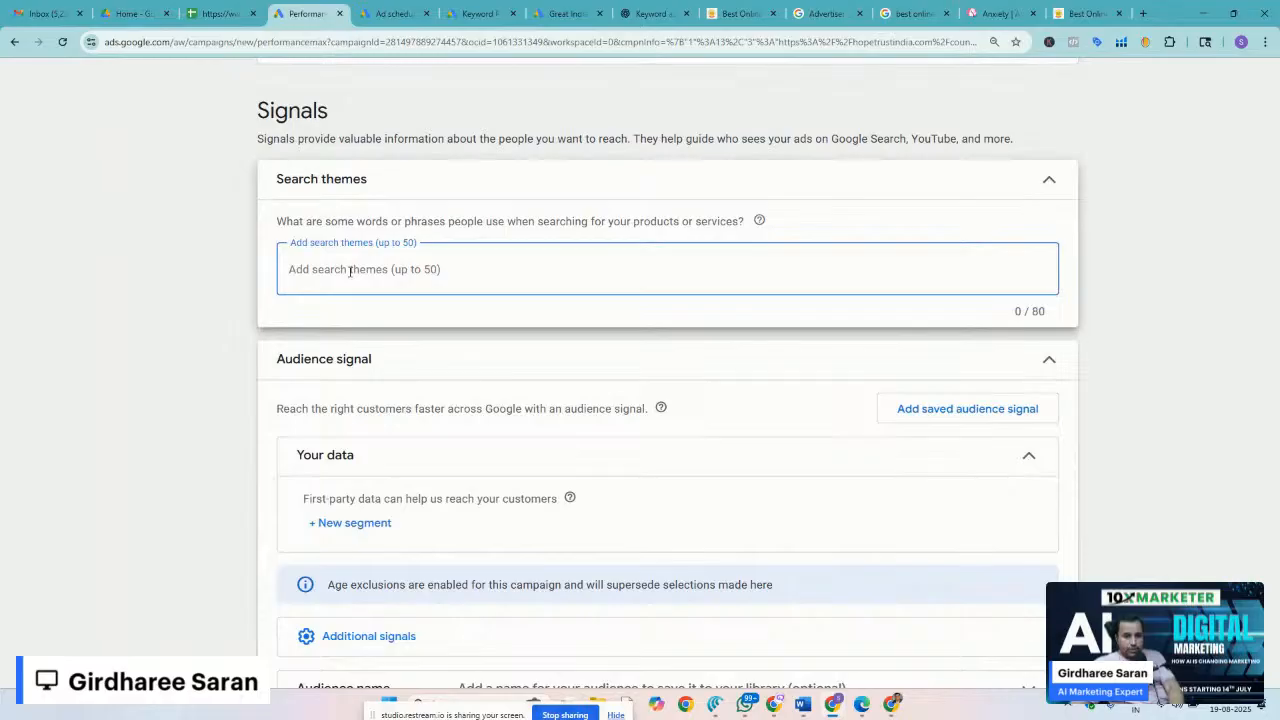
type("Pscho")
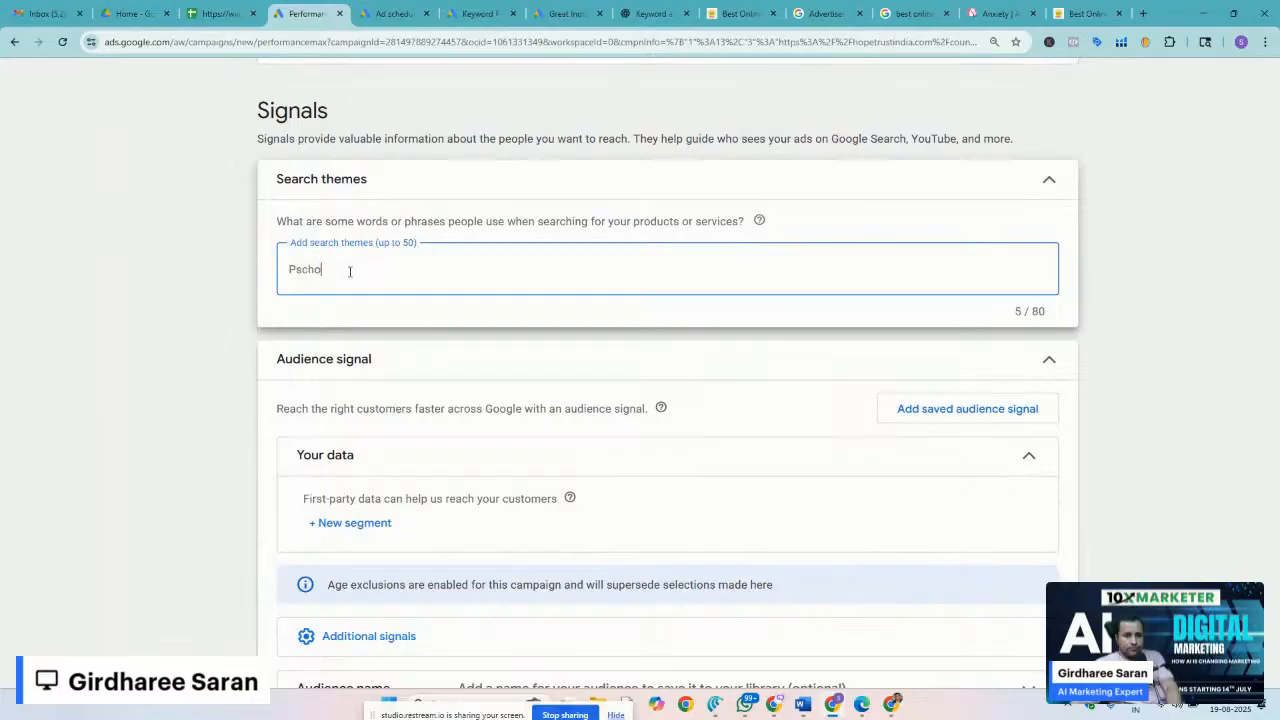
type("logical Couselling")
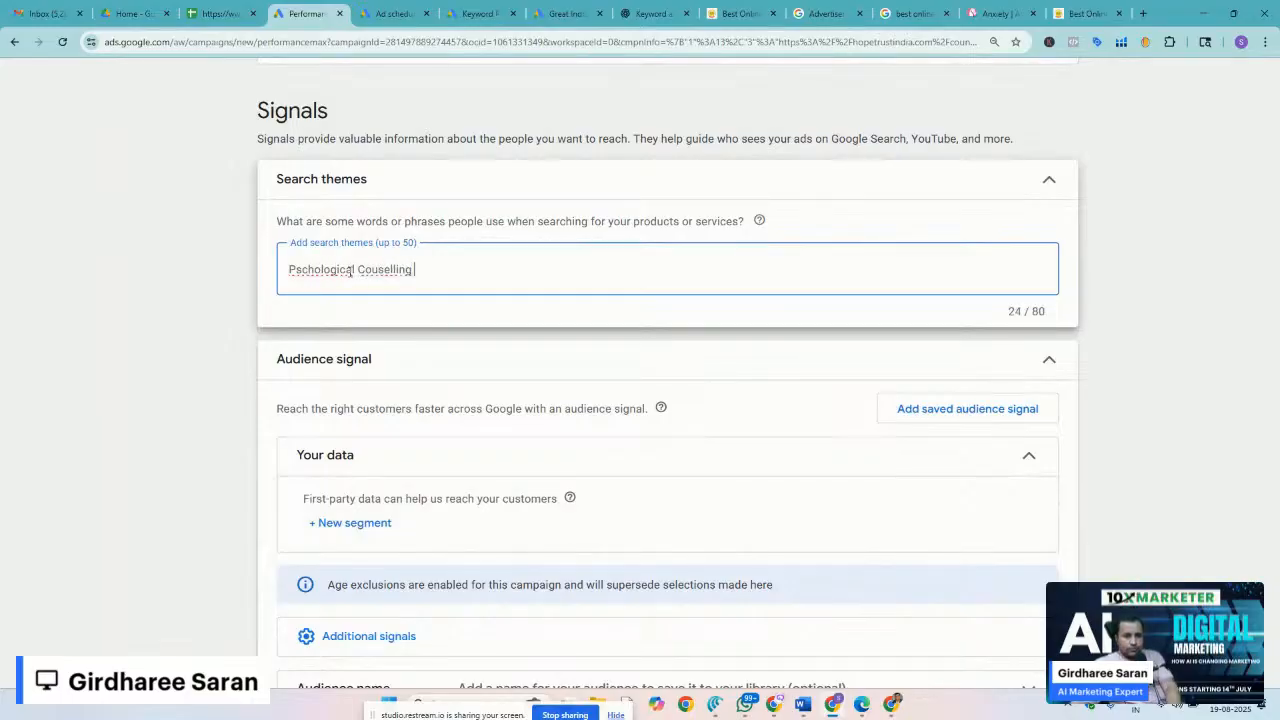
double_click(335, 270)
right_click(335, 272)
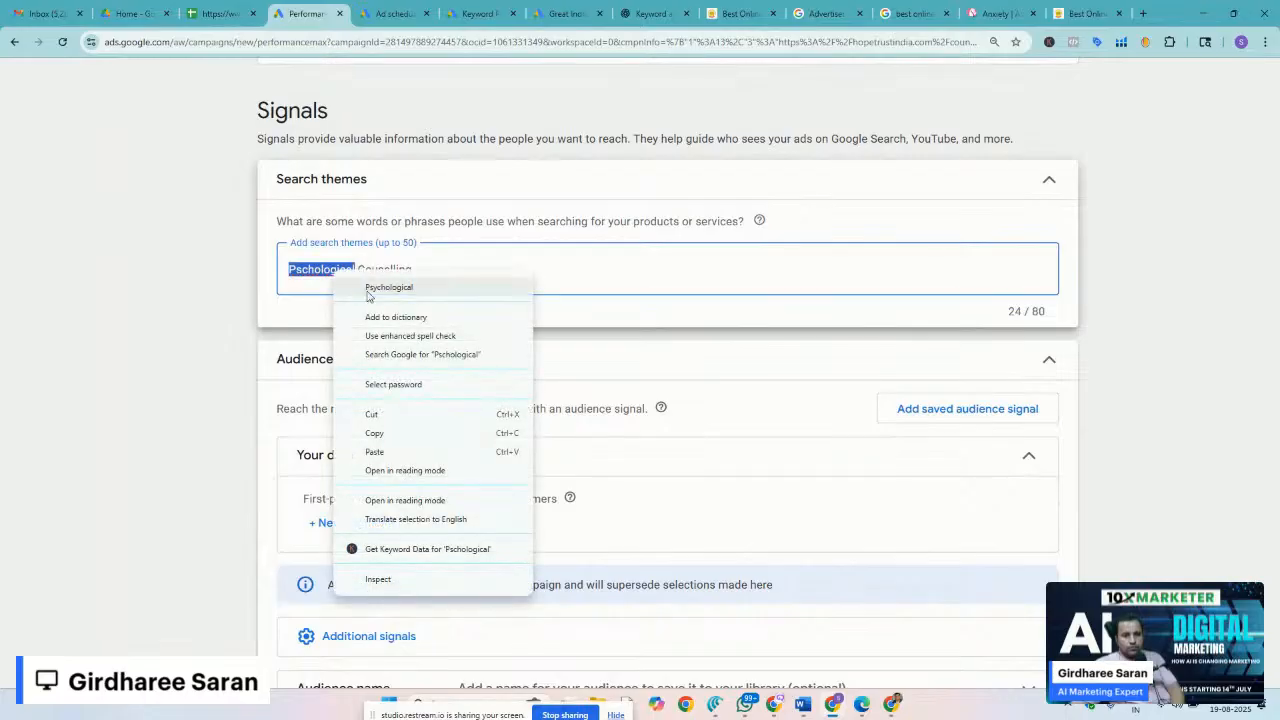
left_click(381, 284)
double_click(381, 270)
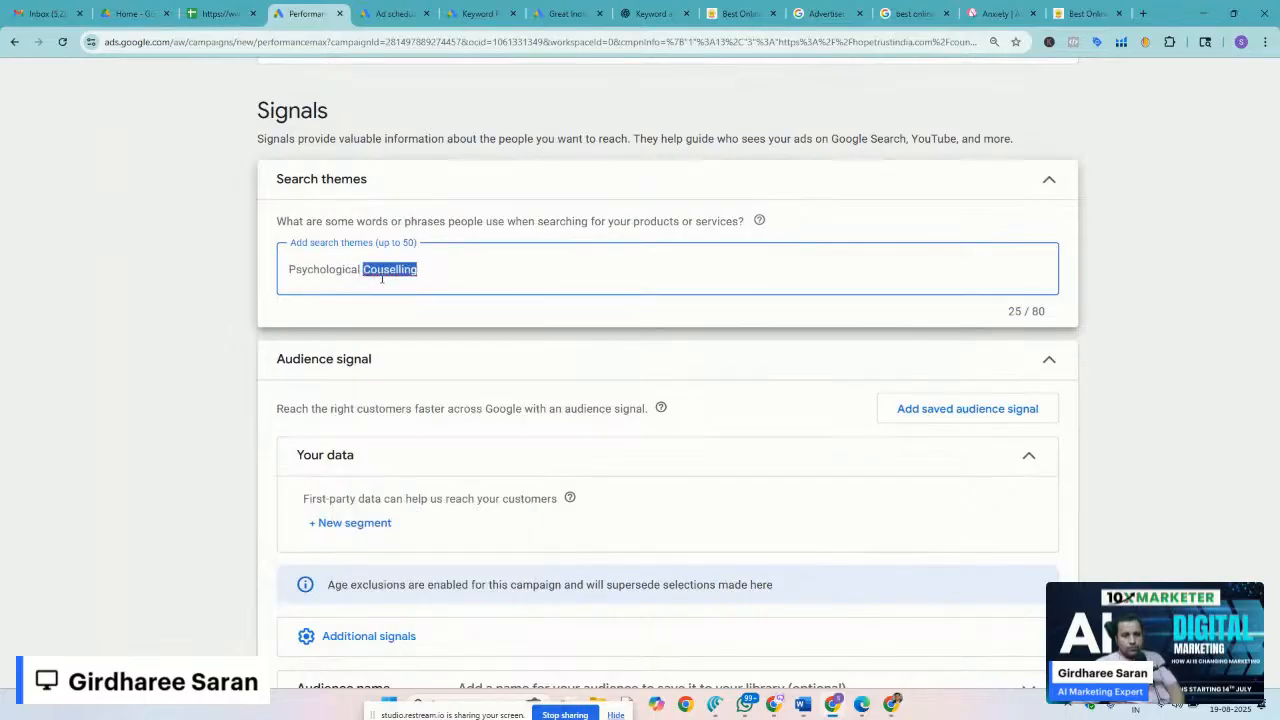
right_click(381, 272)
left_click(413, 293)
Append "Psychic assessment" to the search themes after a comma, using the spelling suggestion for its first word
type(", Pu")
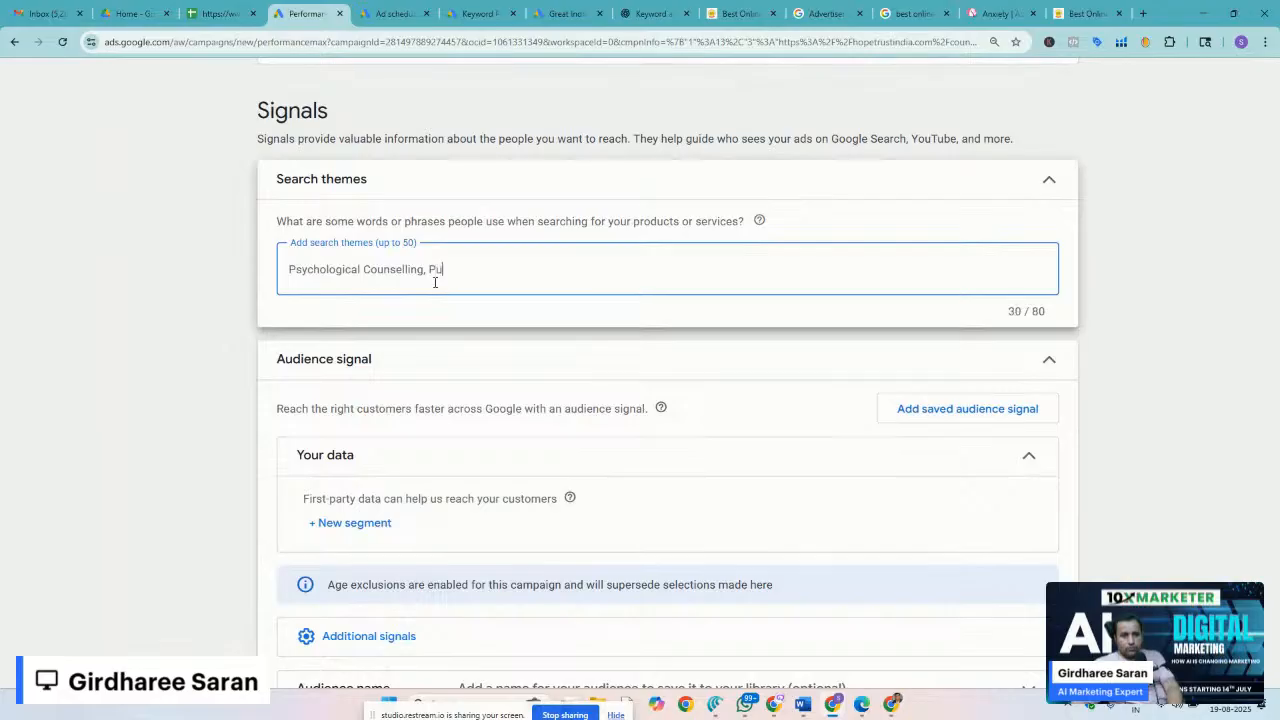
type("scca")
type("htric assessment")
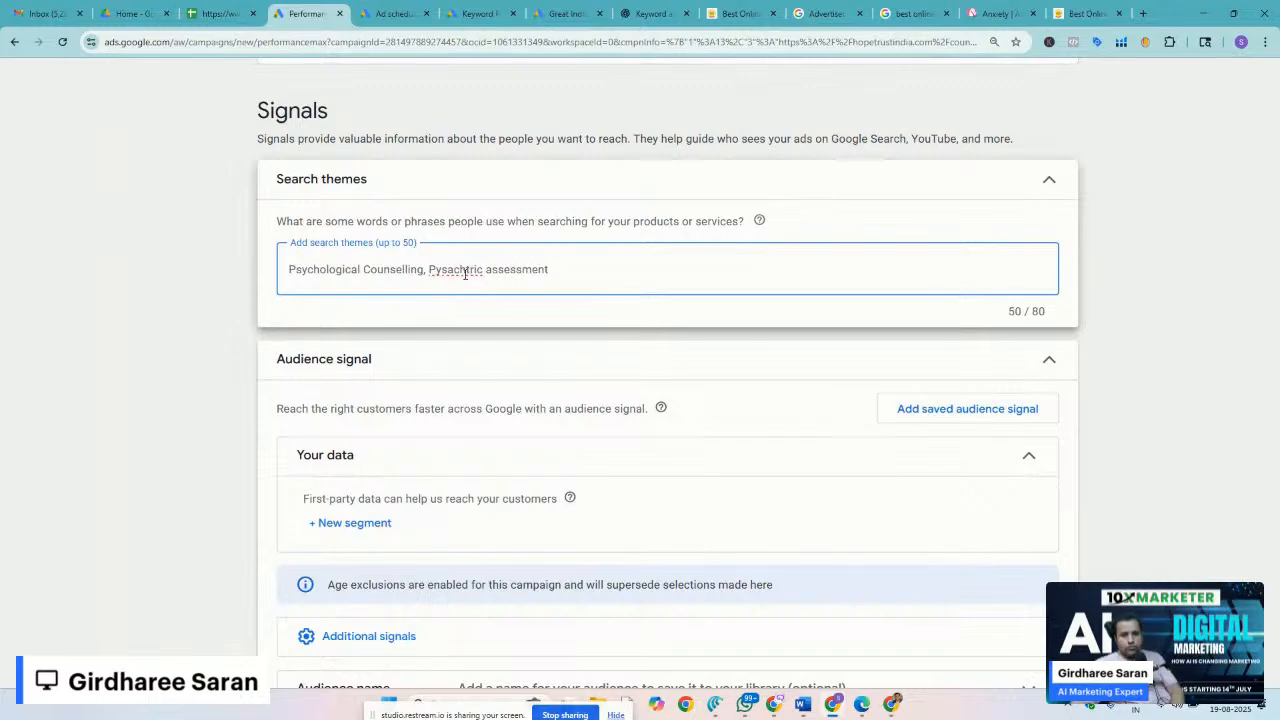
right_click(467, 270)
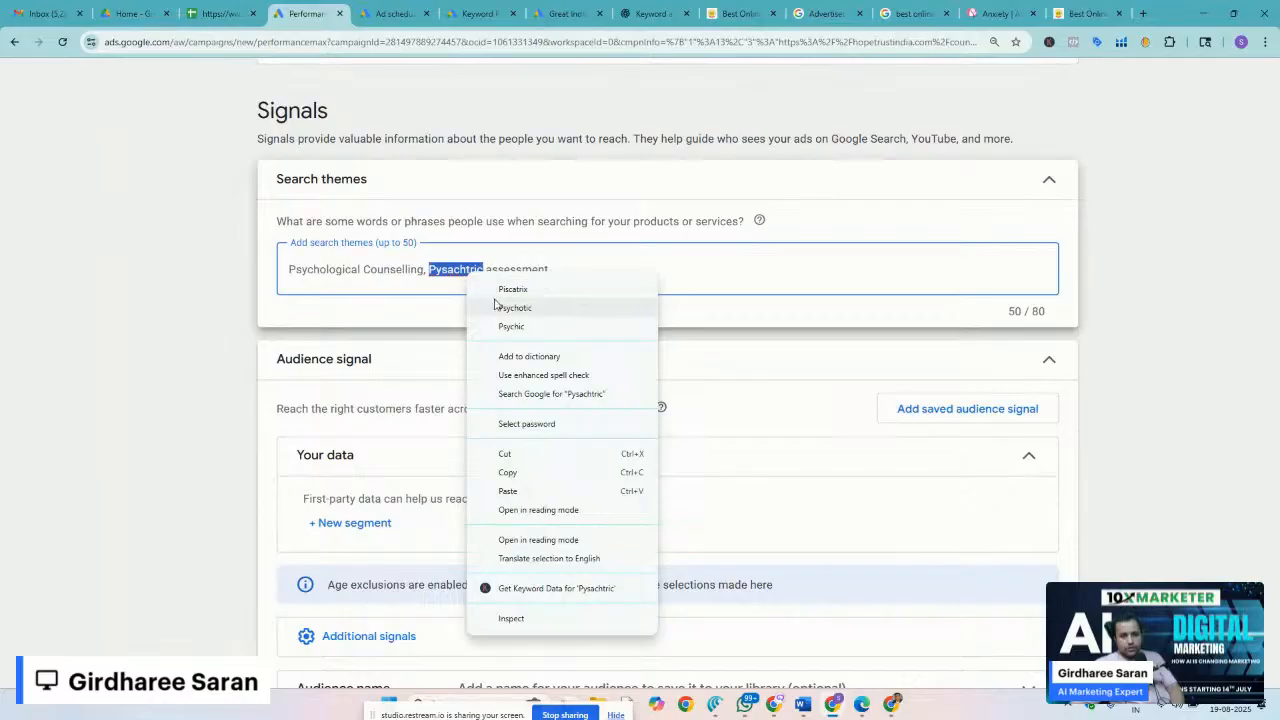
left_click(503, 331)
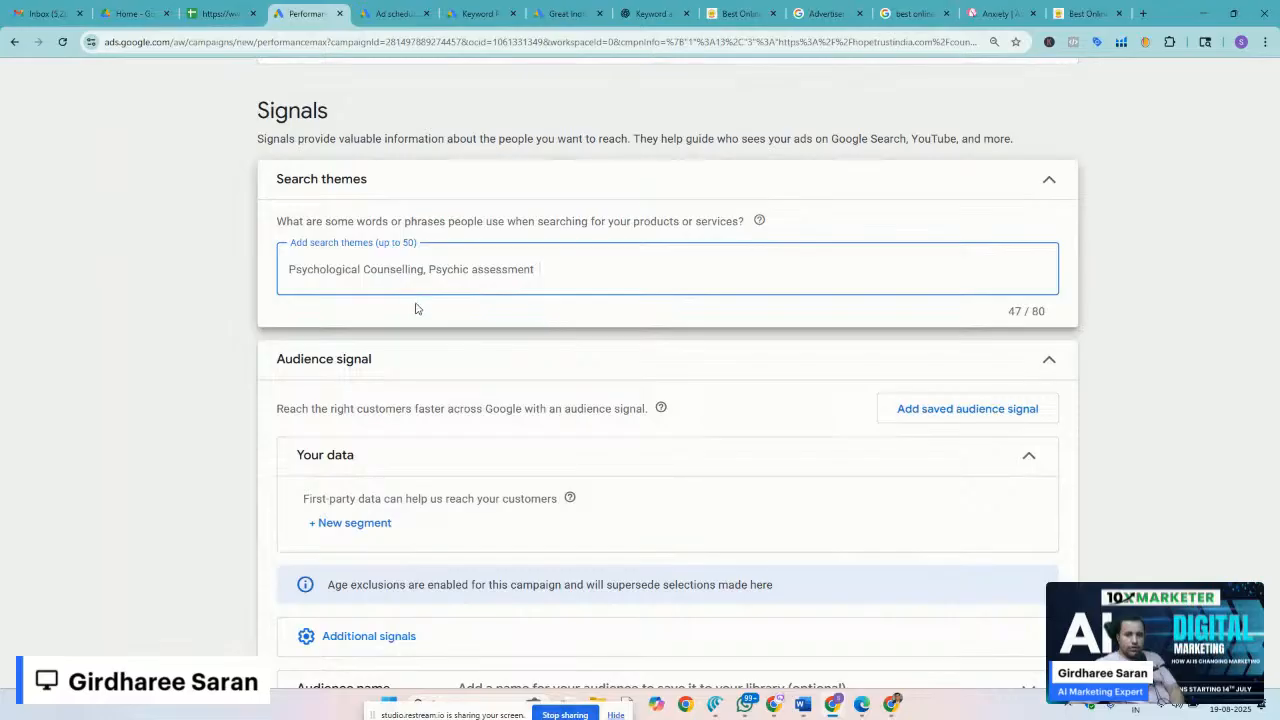
left_click(246, 298)
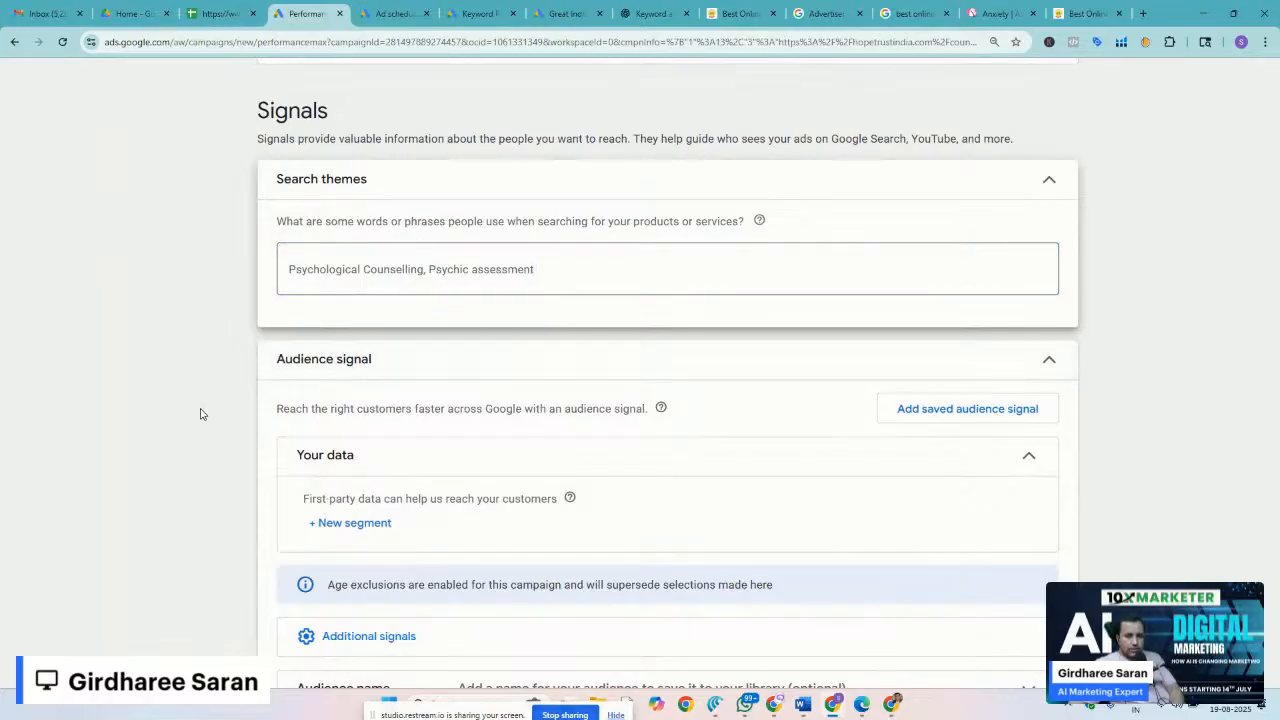
View the saved audience picker, the new audience signal form and its segment types, and close them all without creating an audience
scroll(200, 413, "down", 1)
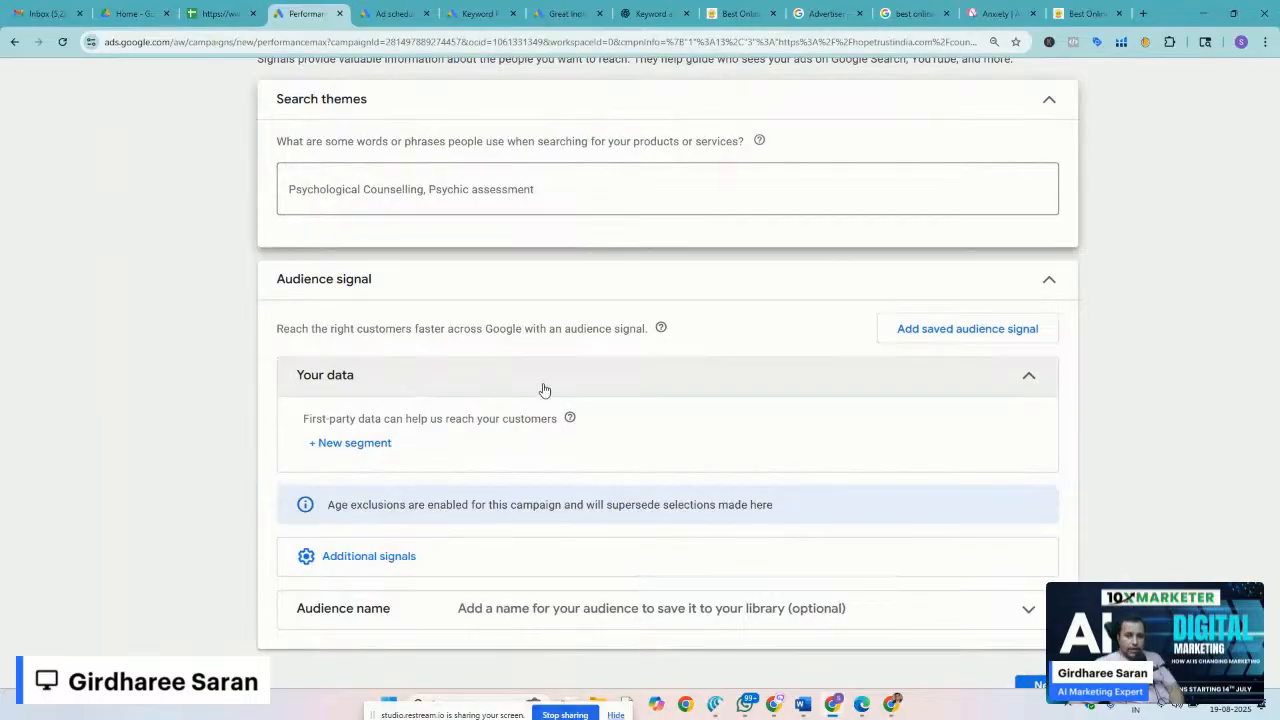
left_click(948, 330)
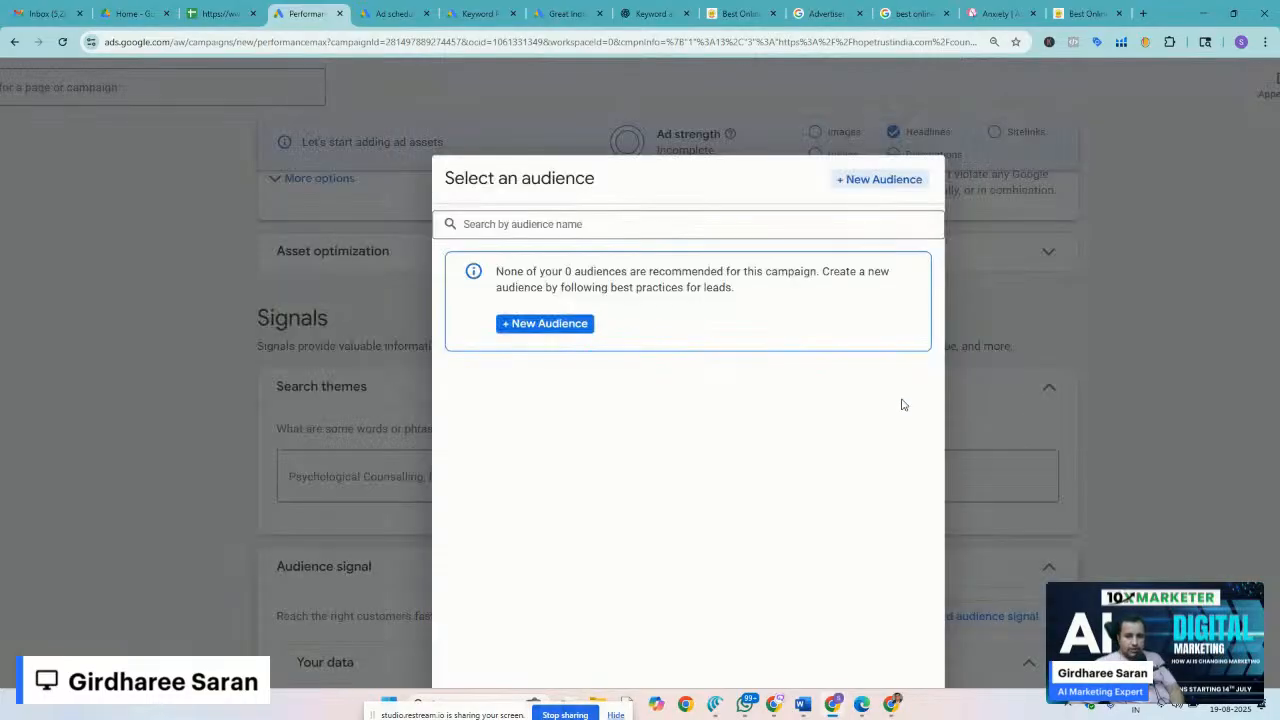
left_click(536, 331)
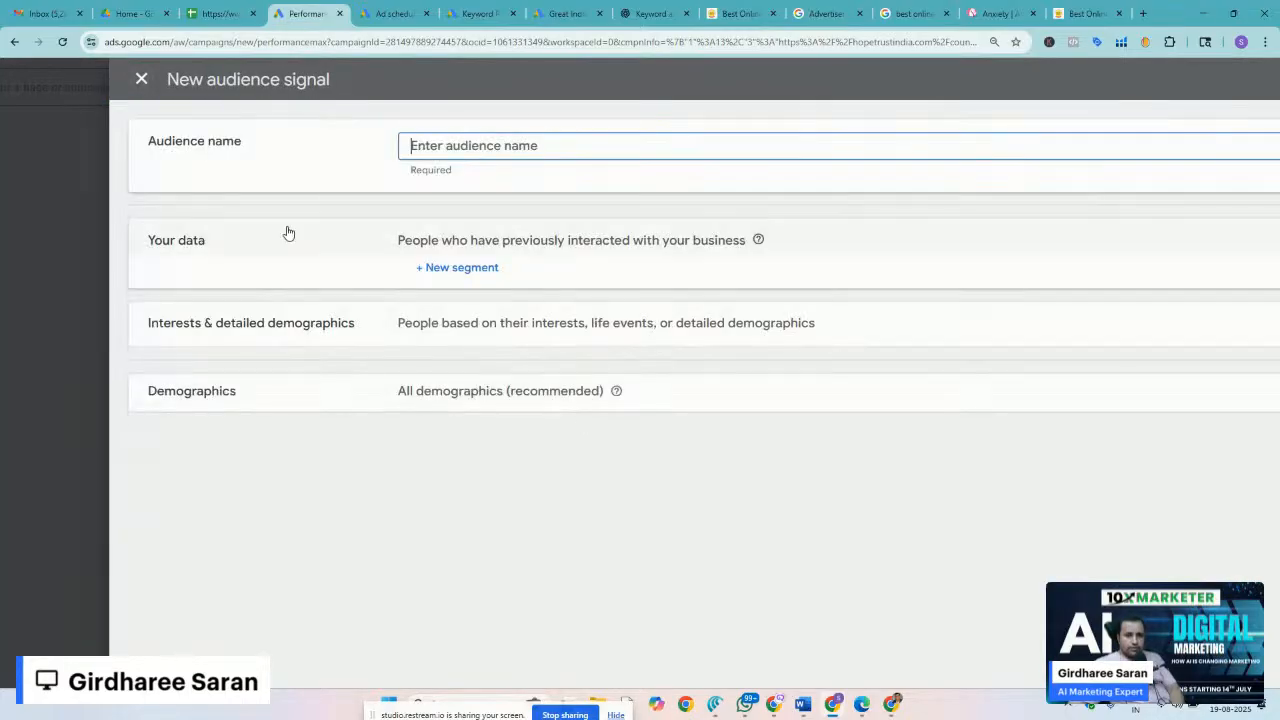
left_click(465, 268)
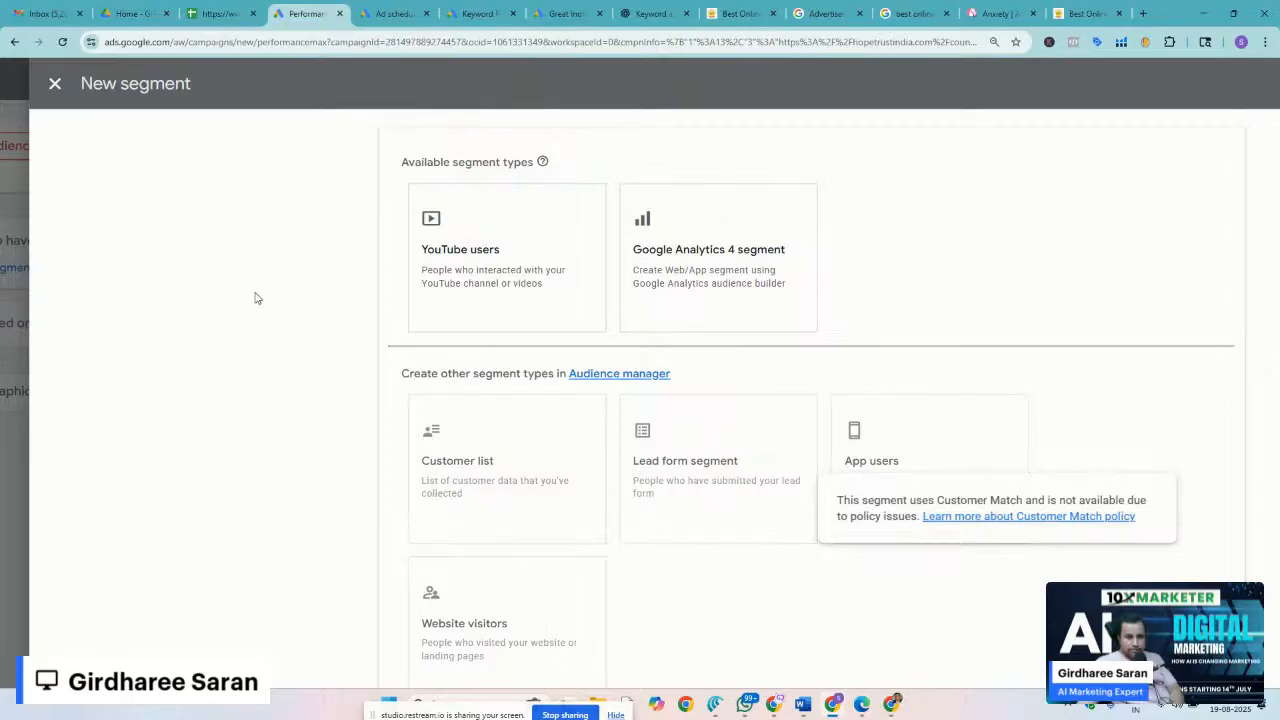
left_click(54, 85)
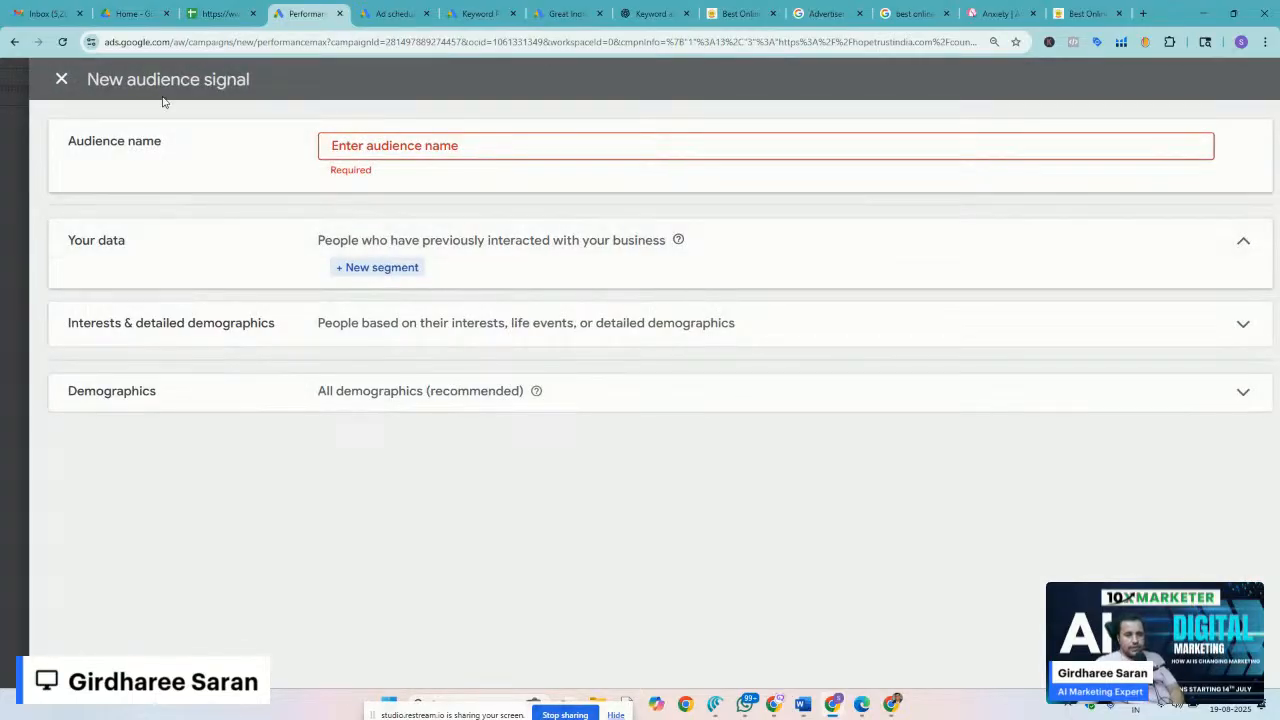
left_click(61, 80)
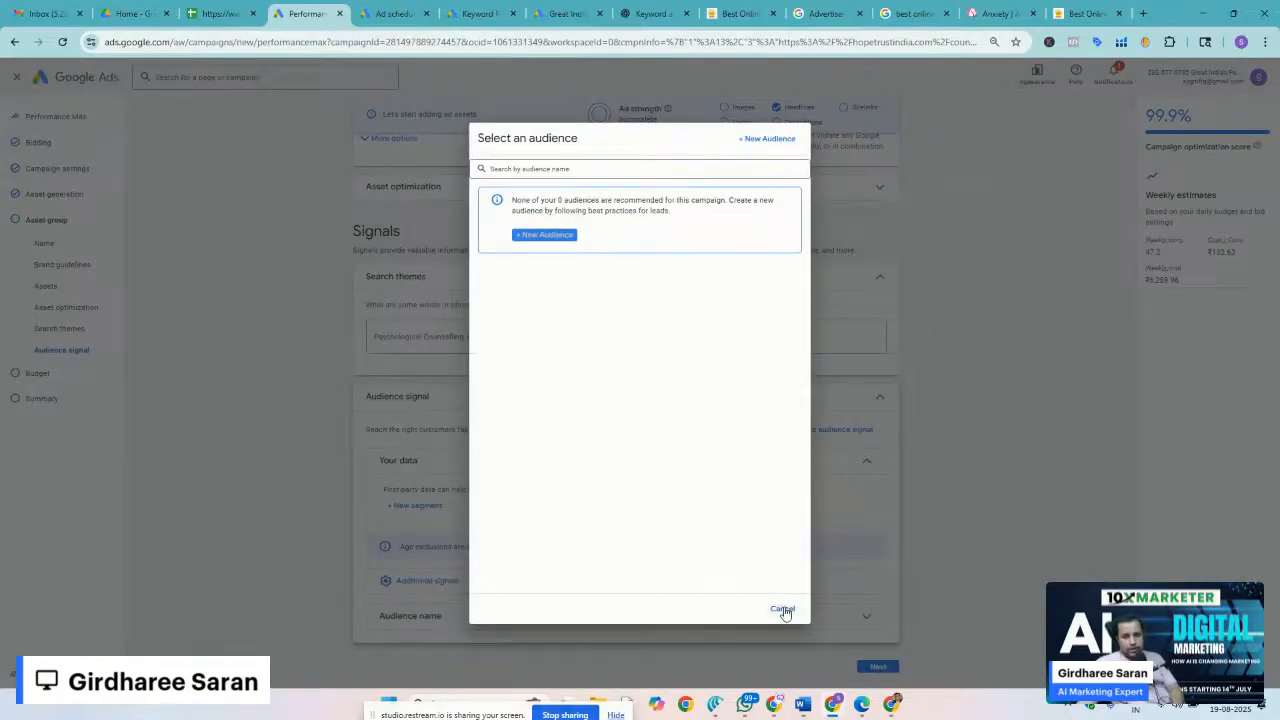
left_click(783, 607)
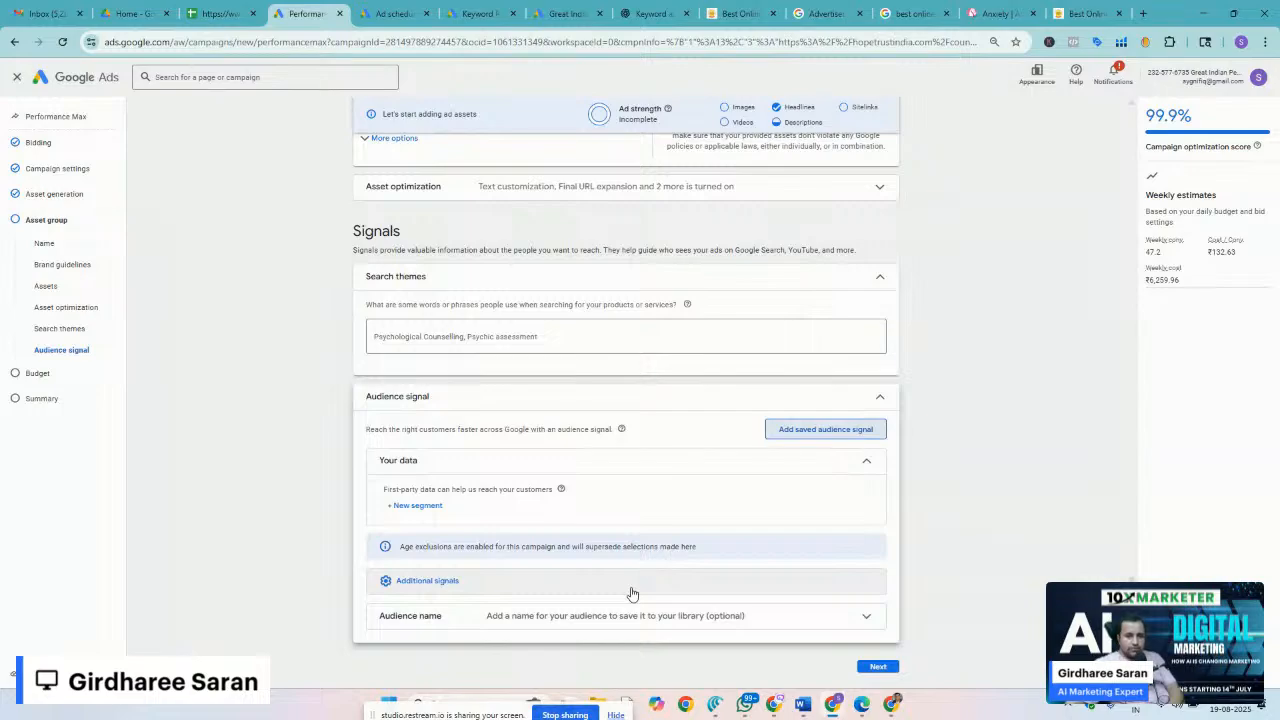
Read the age exclusions notice in the audience signal and expand the additional signals to show interests and demographics
scroll(632, 594, "up", 5)
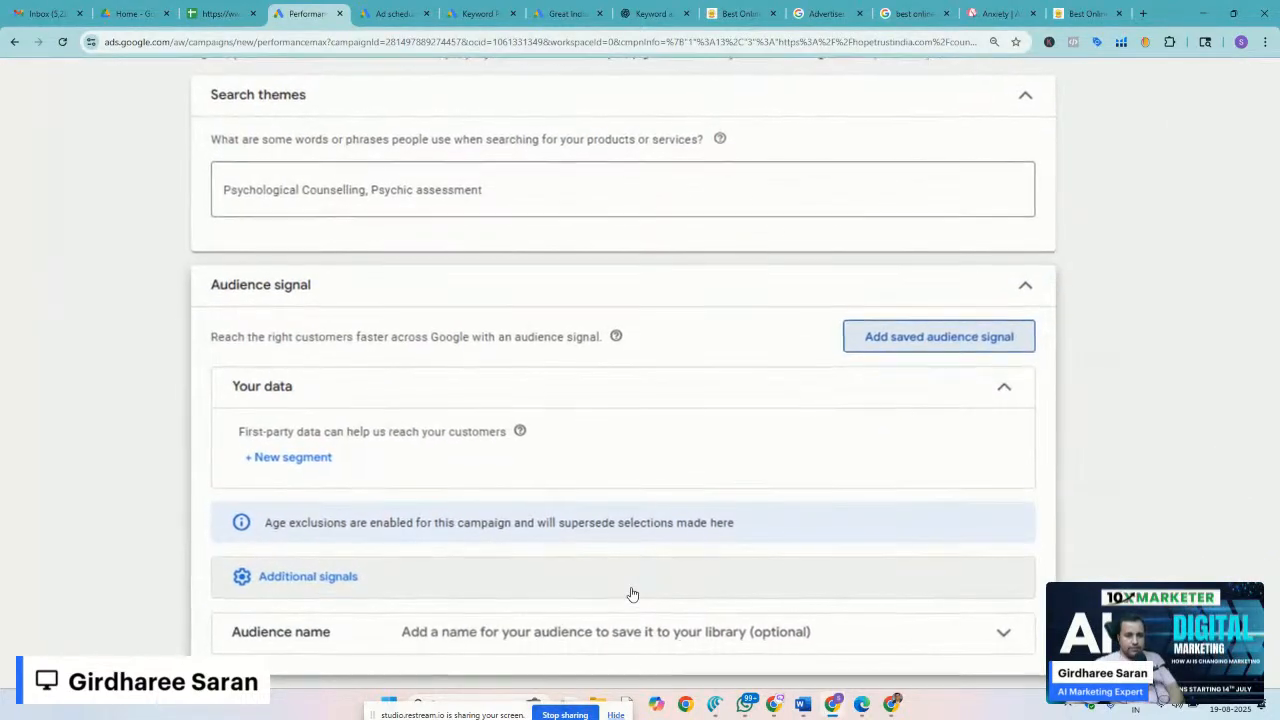
scroll(632, 594, "down", 1)
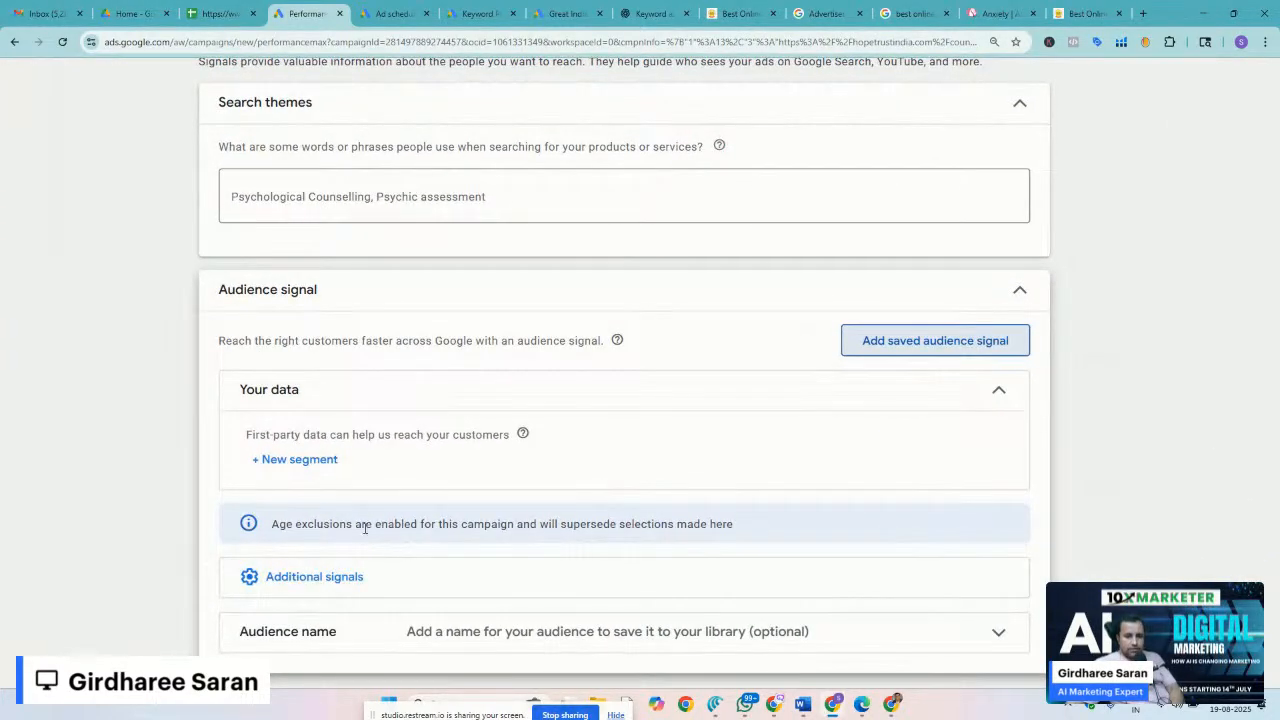
left_click(402, 524)
triple_click(402, 524)
scroll(523, 560, "down", 1)
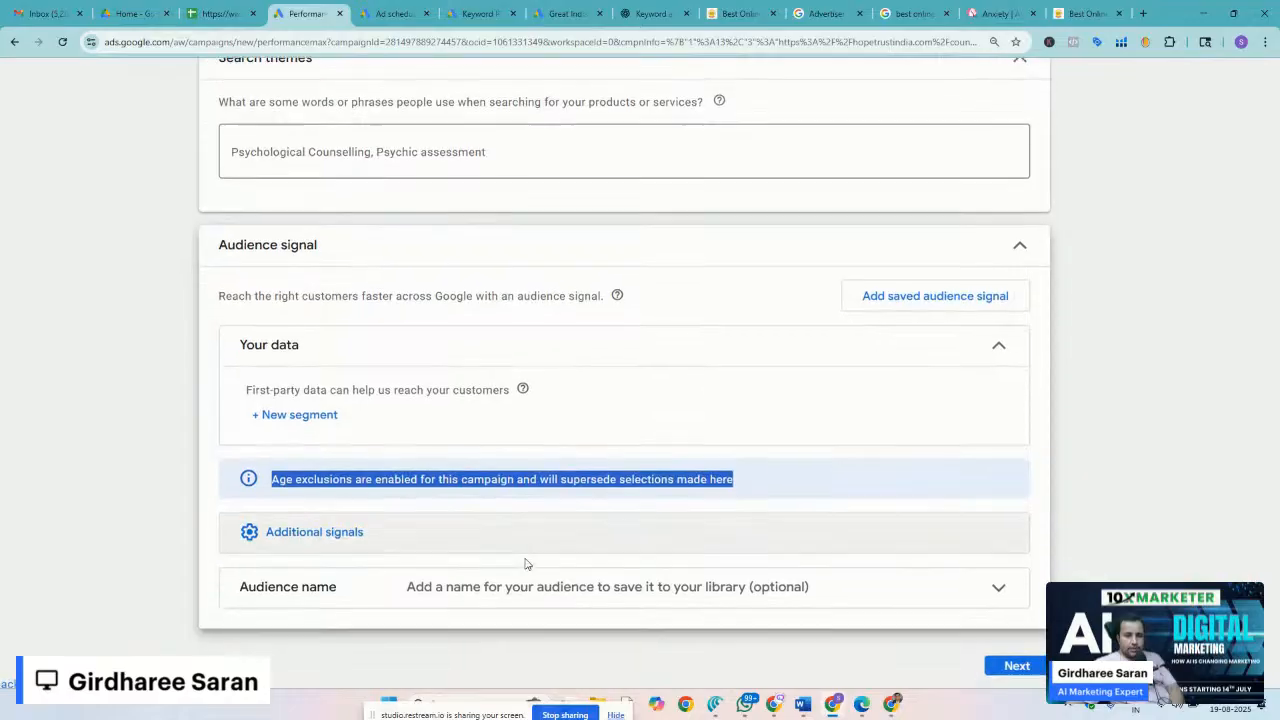
left_click(293, 524)
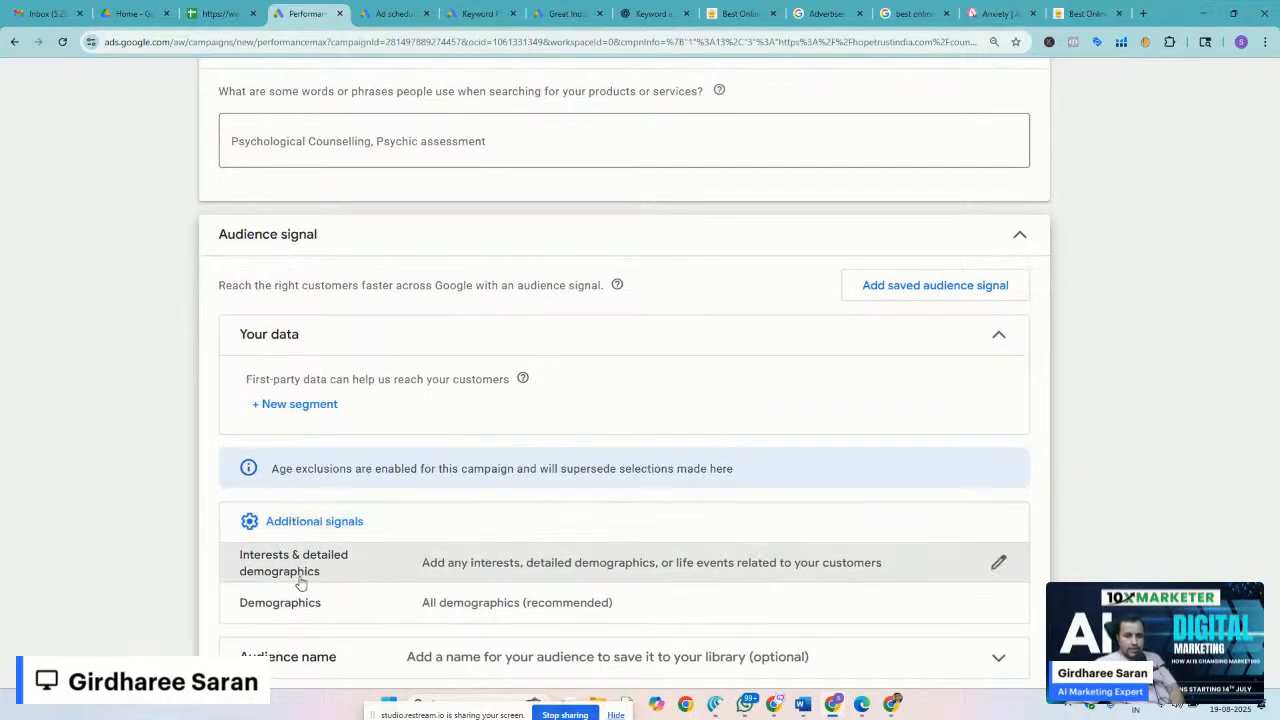
scroll(1080, 502, "down", 1)
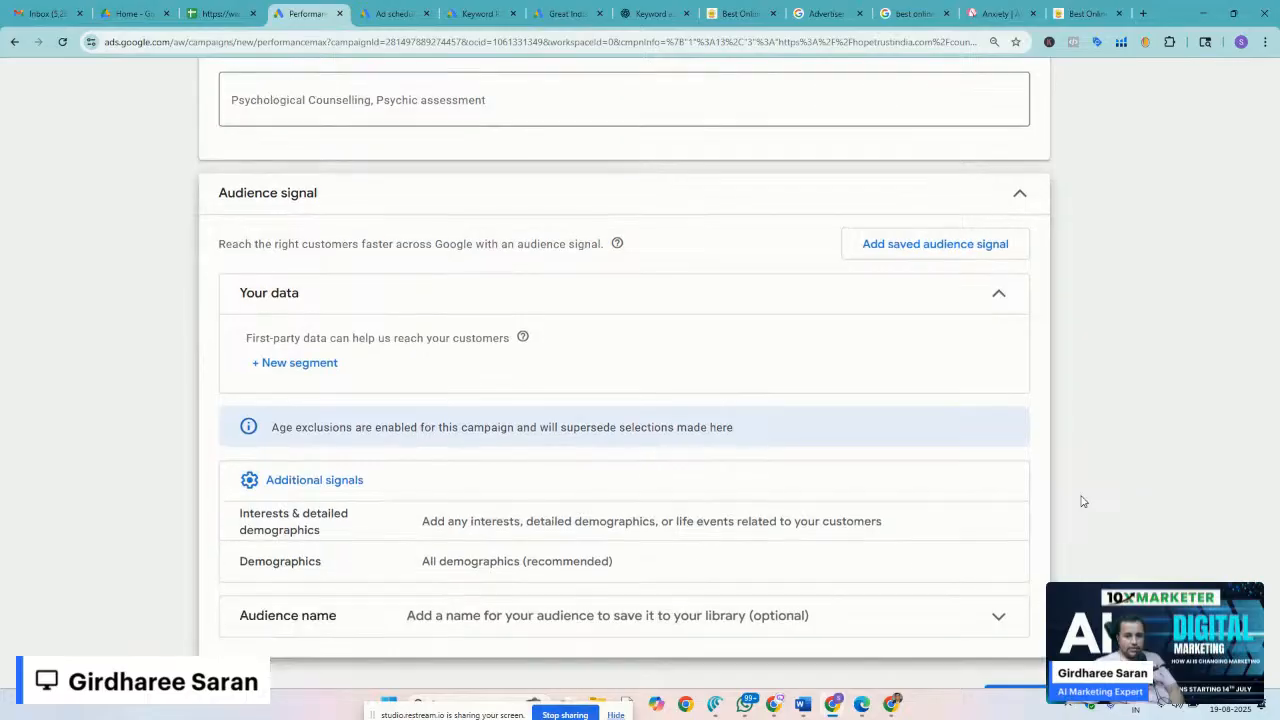
scroll(745, 488, "up", 4)
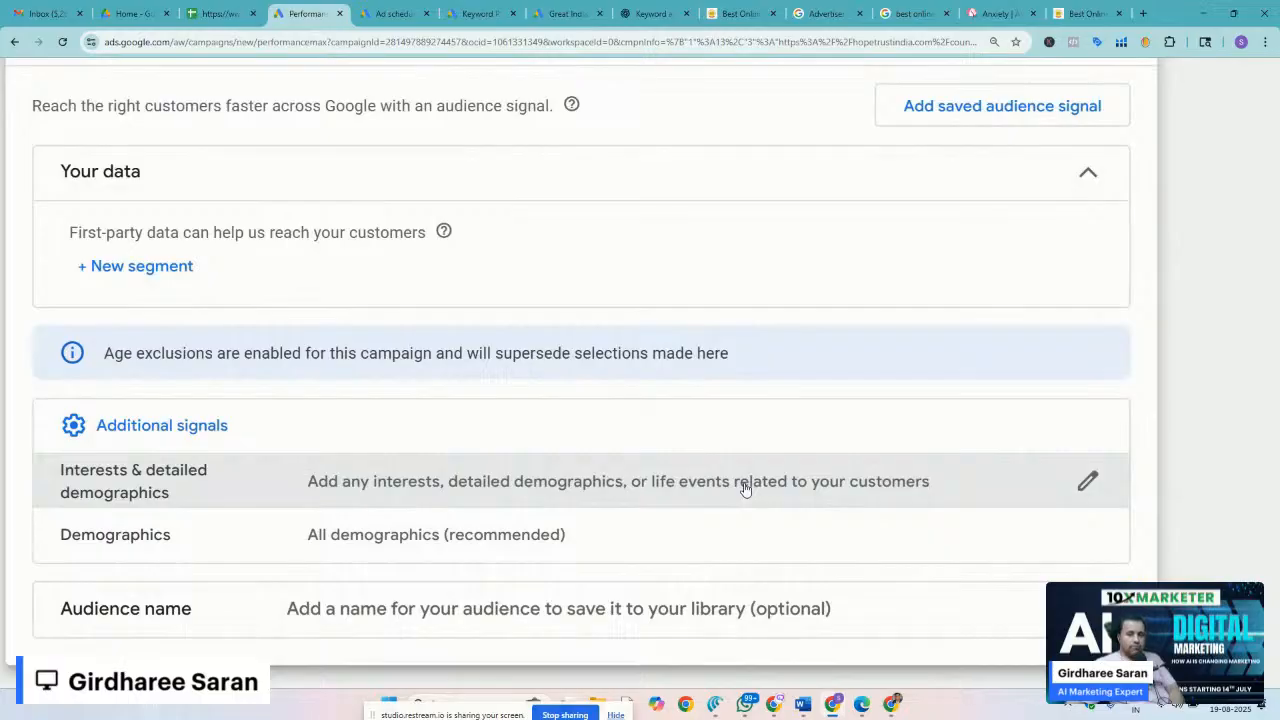
Open the interests and detailed demographics signal for editing, search its segments for "psy", and clear the search
left_click(1086, 483)
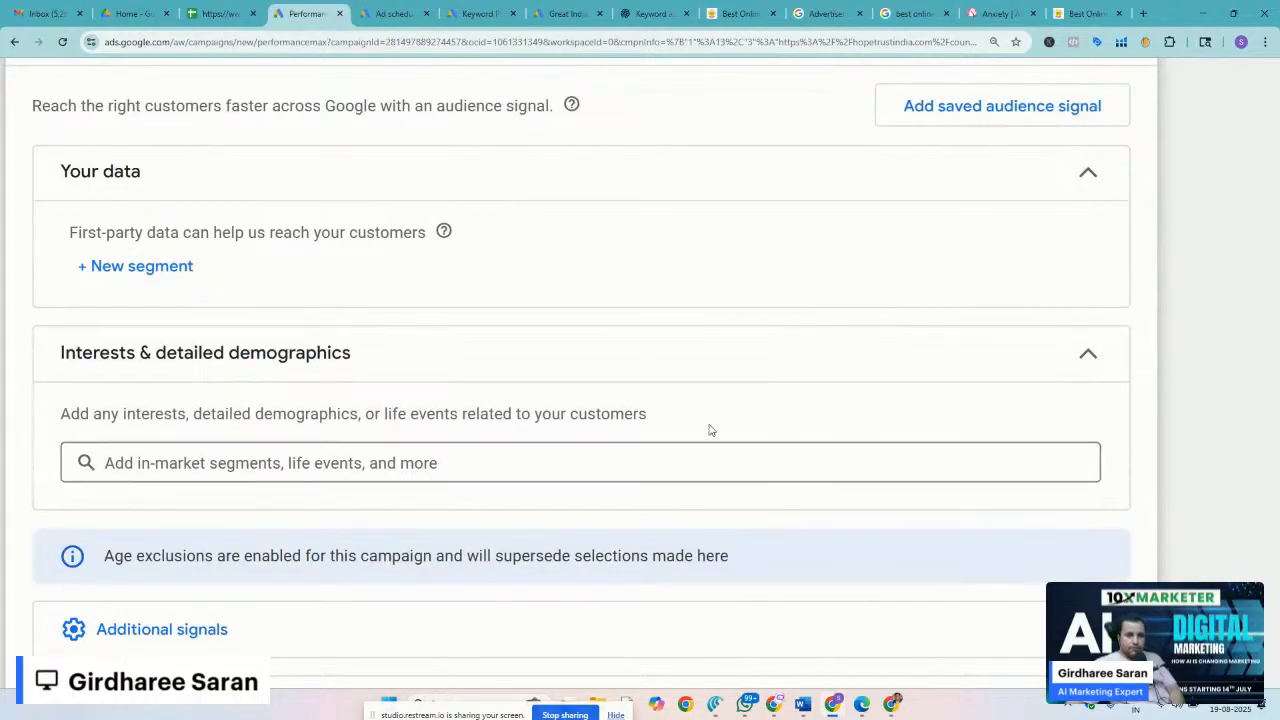
left_click(301, 458)
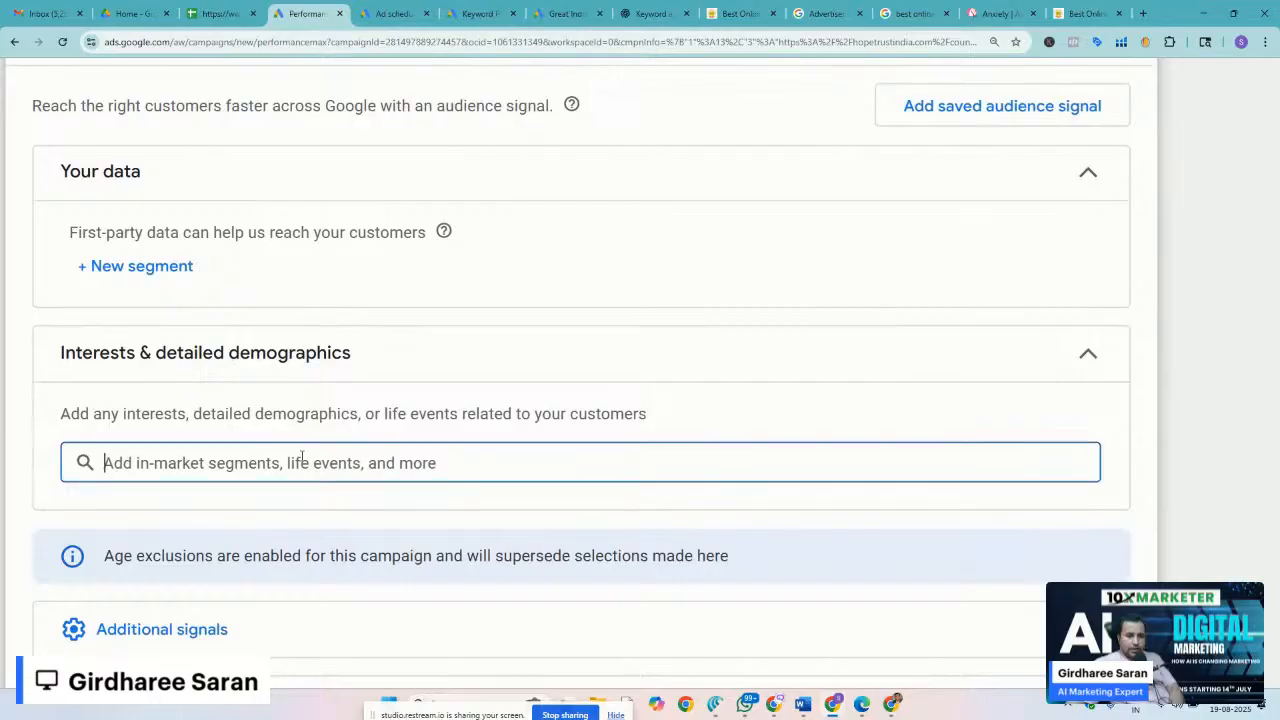
type("p")
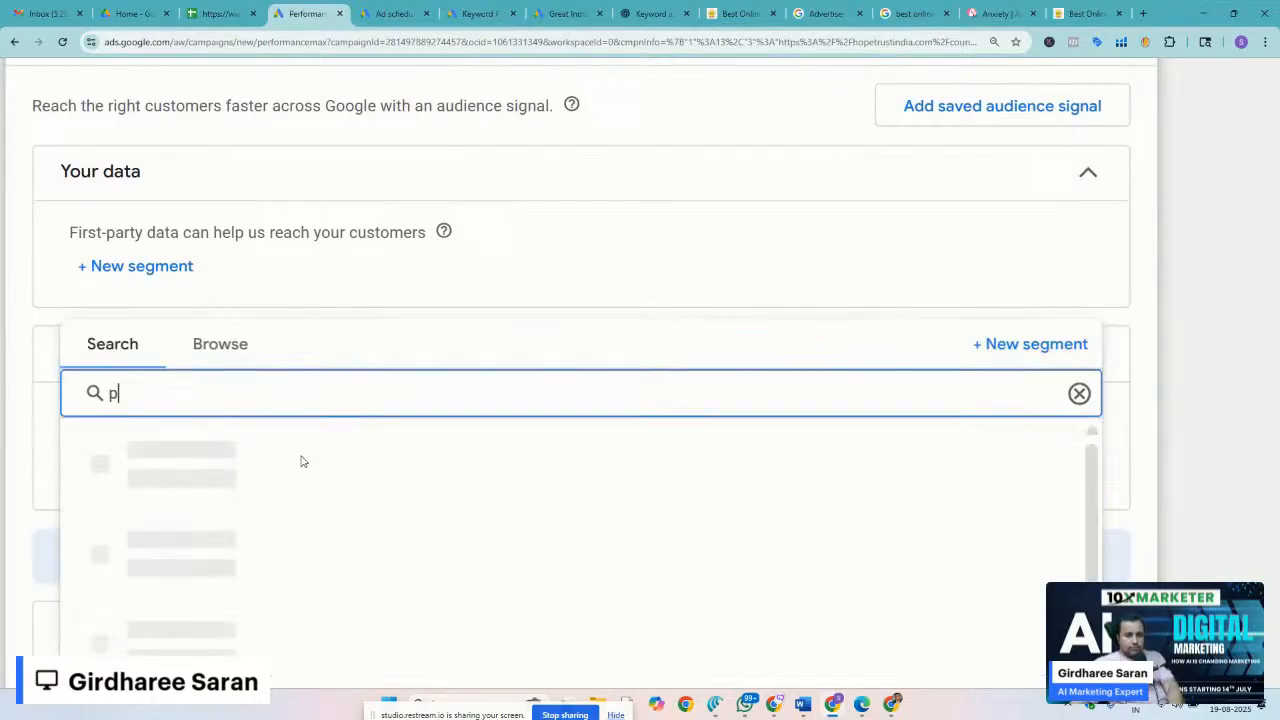
type("sy")
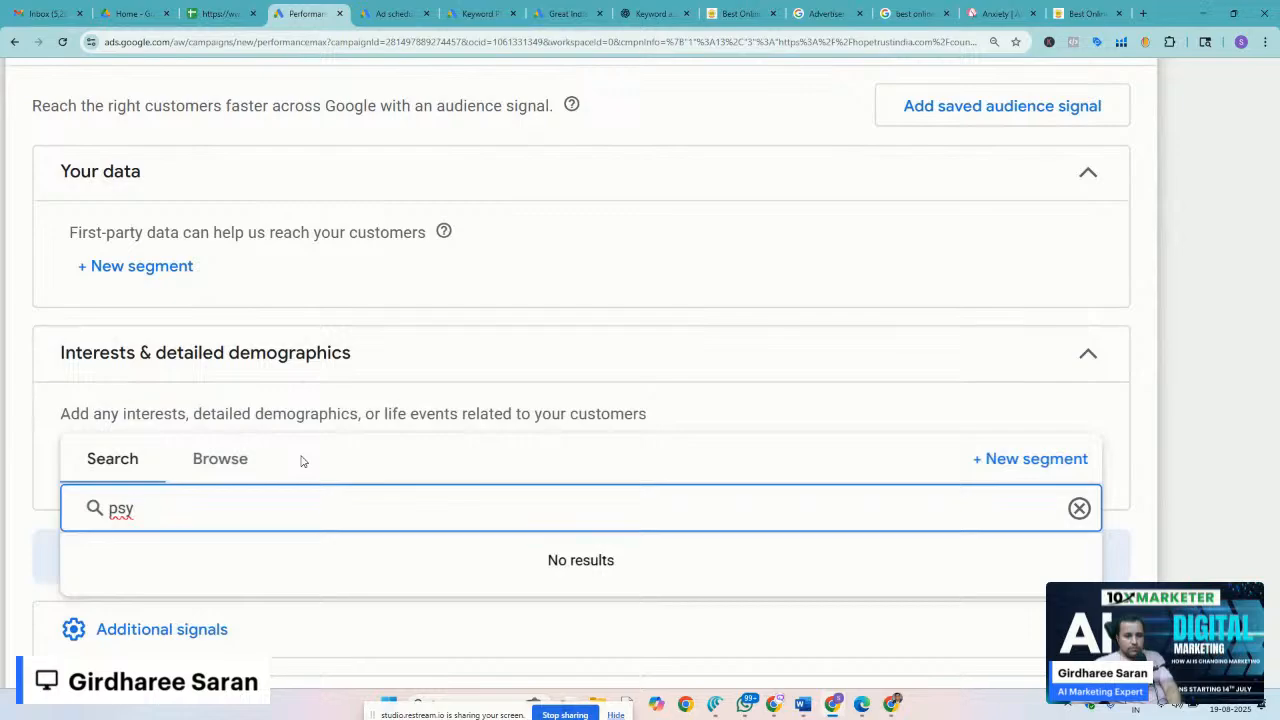
key("BackSpace")
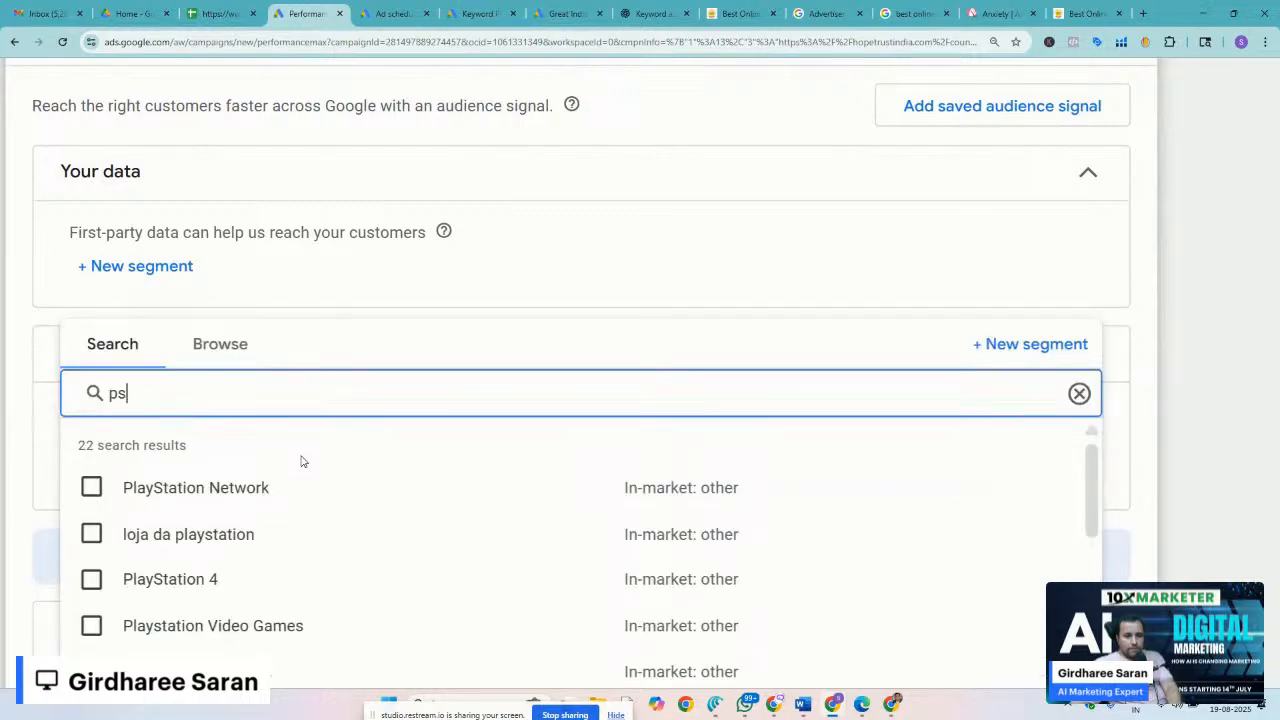
key("BackSpace")
key("BackSpace")
Search the segments for "Cousel" and add the life events Recently Married and Marriage to the audience signal
type("Couselling")
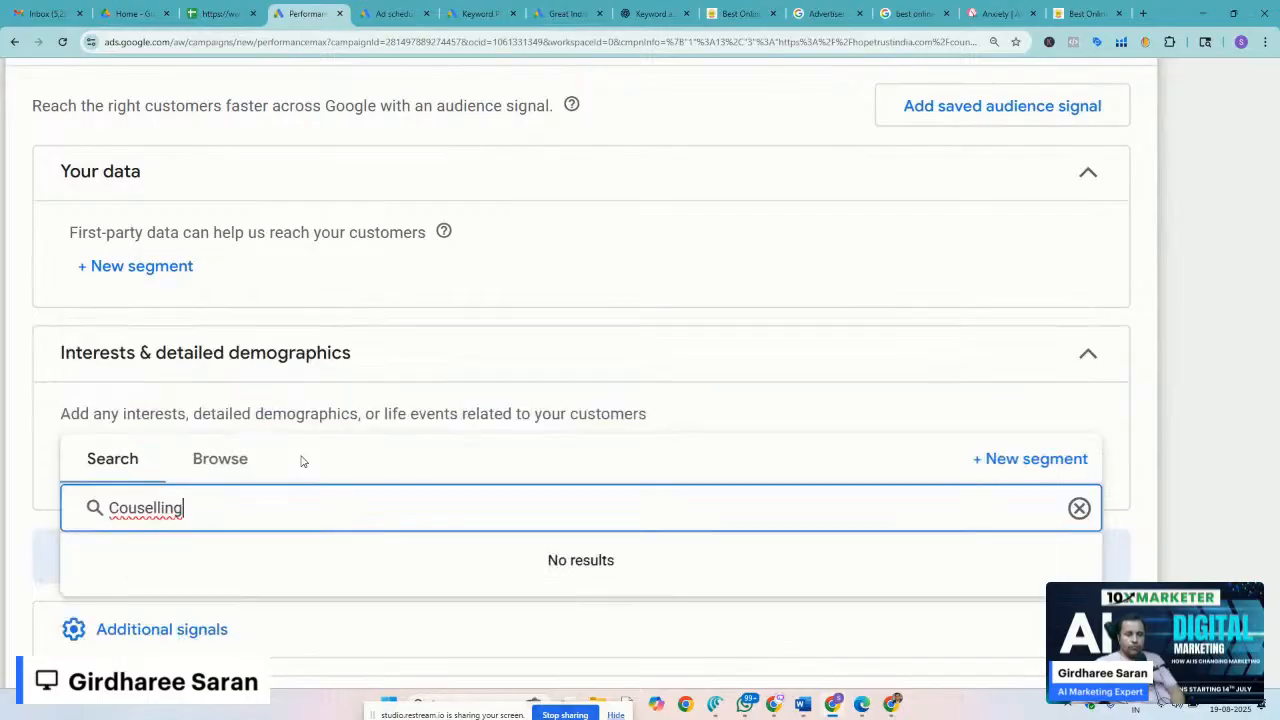
key("BackSpace")
key("BackSpace")
key("BackSpace")
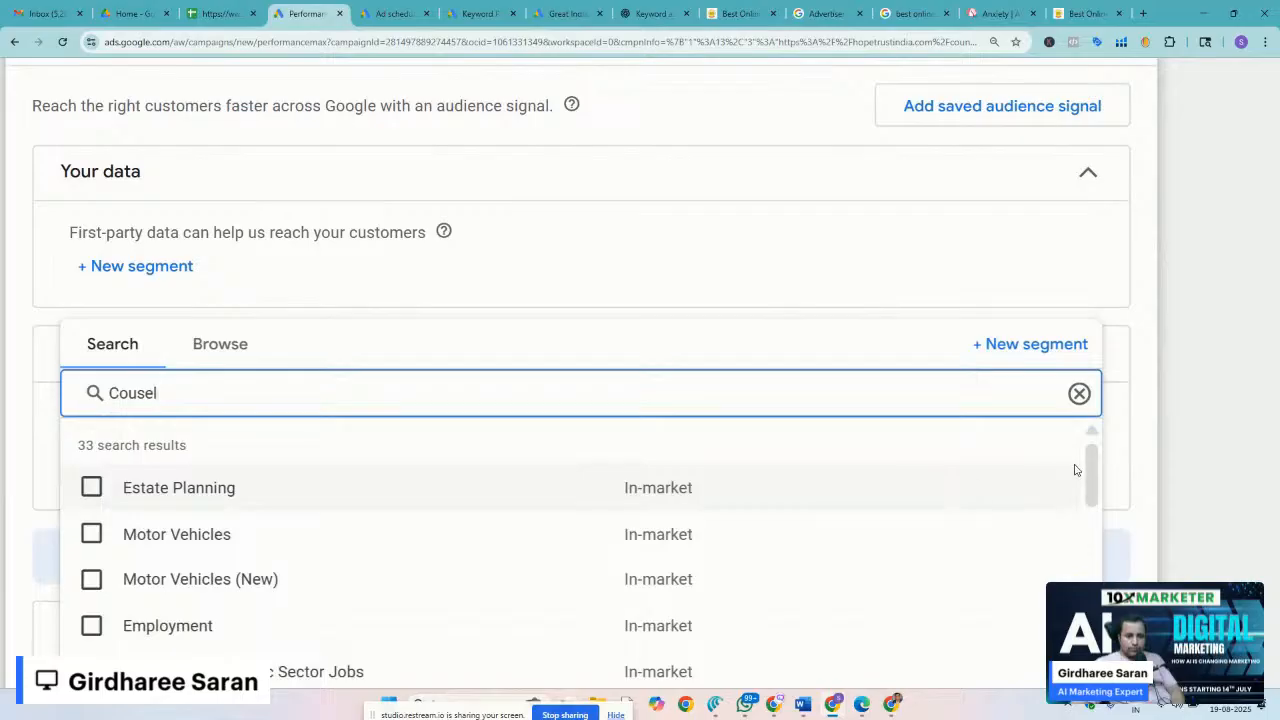
left_click_drag(1088, 466, 1089, 710)
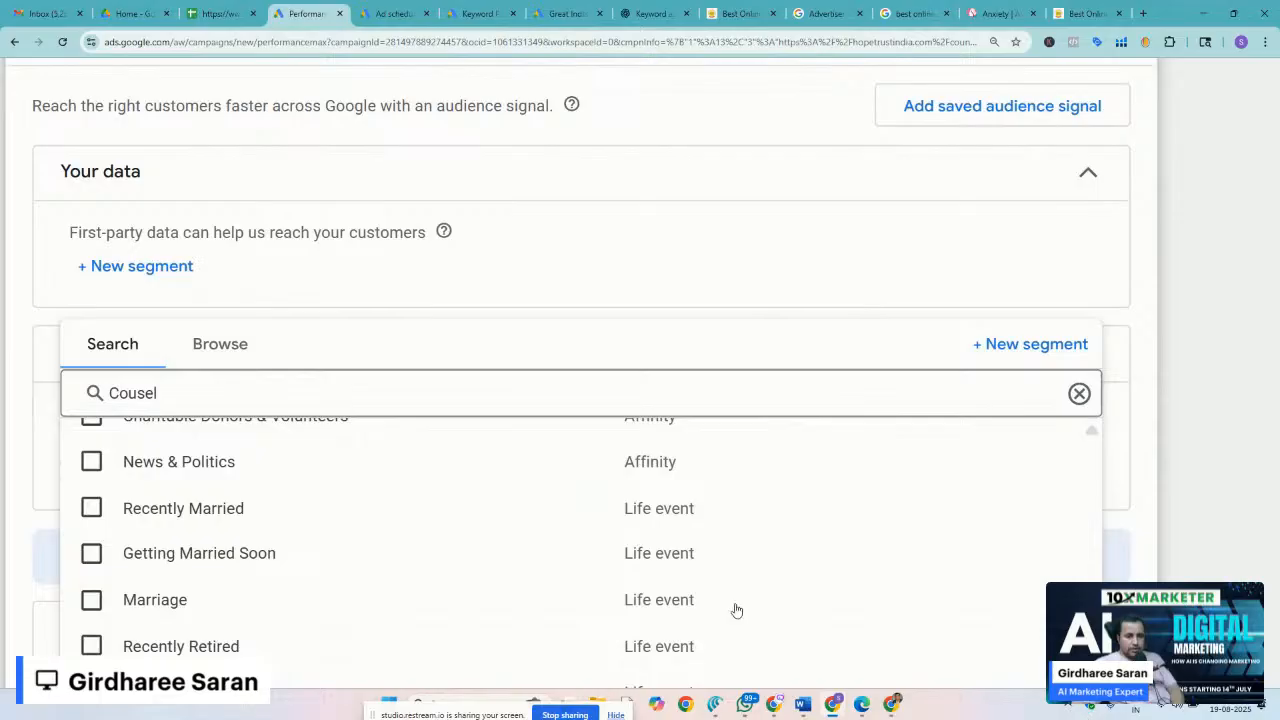
left_click(91, 508)
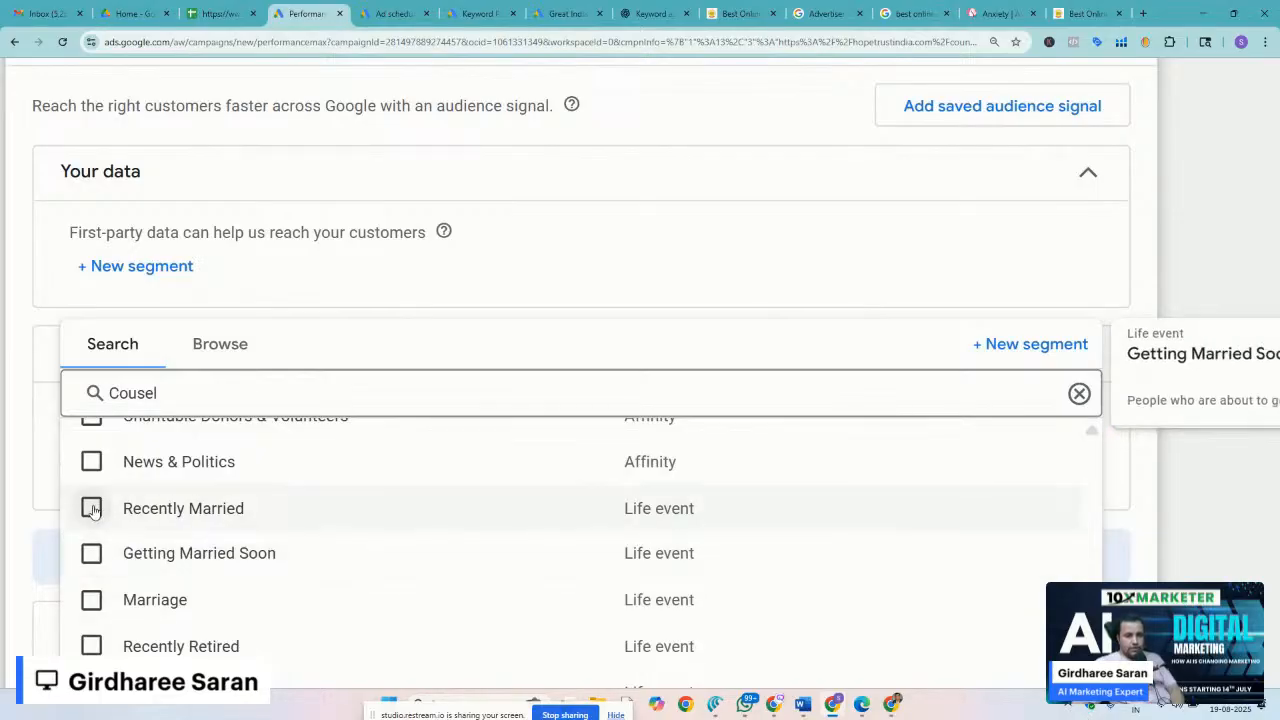
left_click(91, 508)
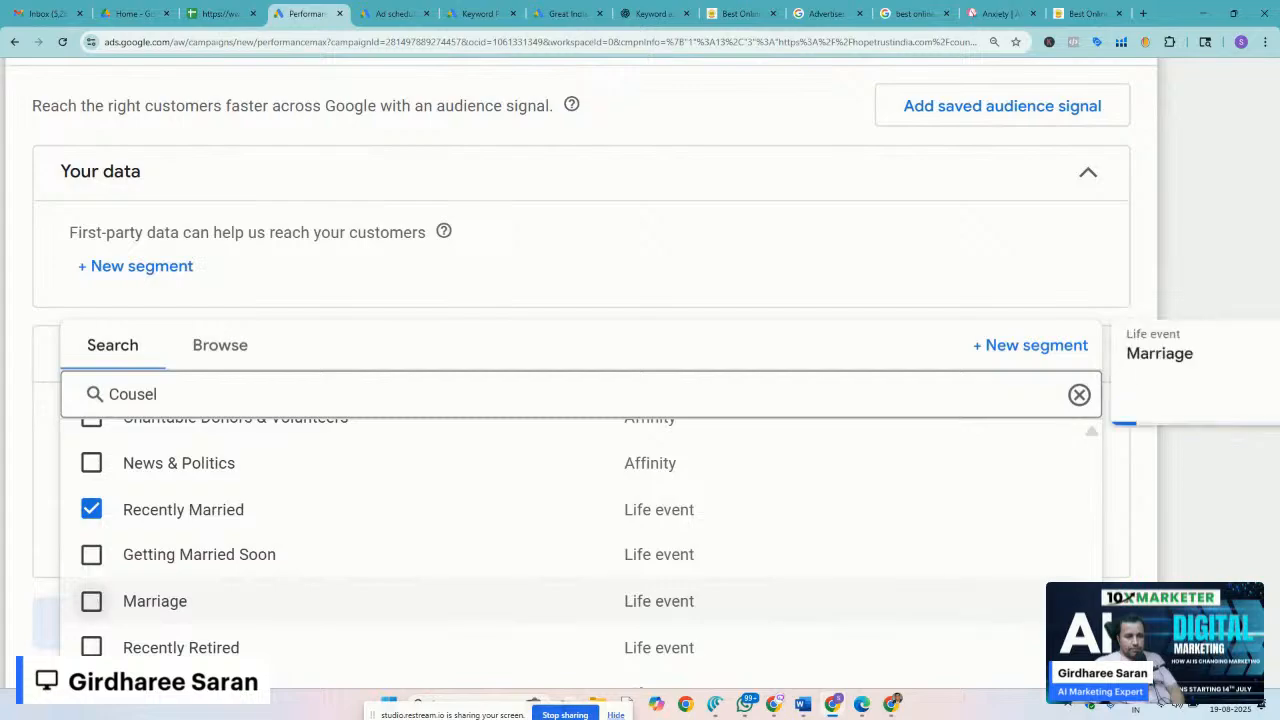
left_click(89, 601)
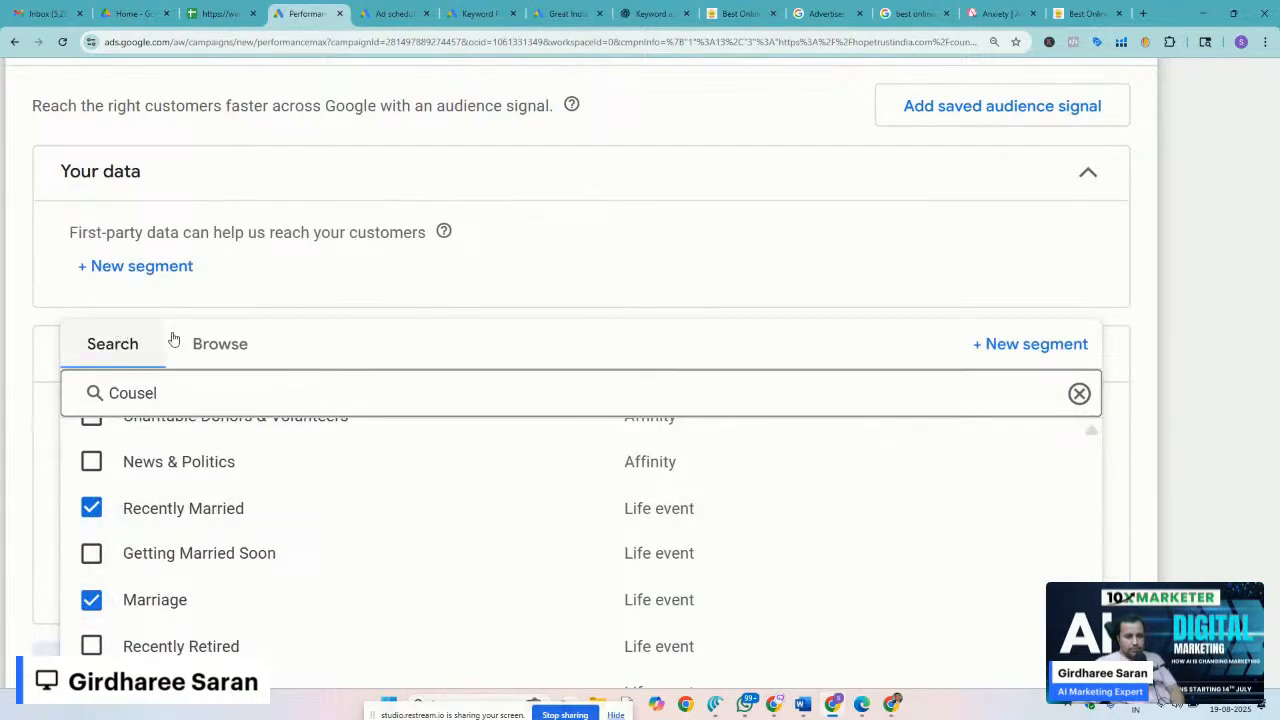
Browse the segment categories, looking through the life events and the detailed demographics groups
left_click(203, 343)
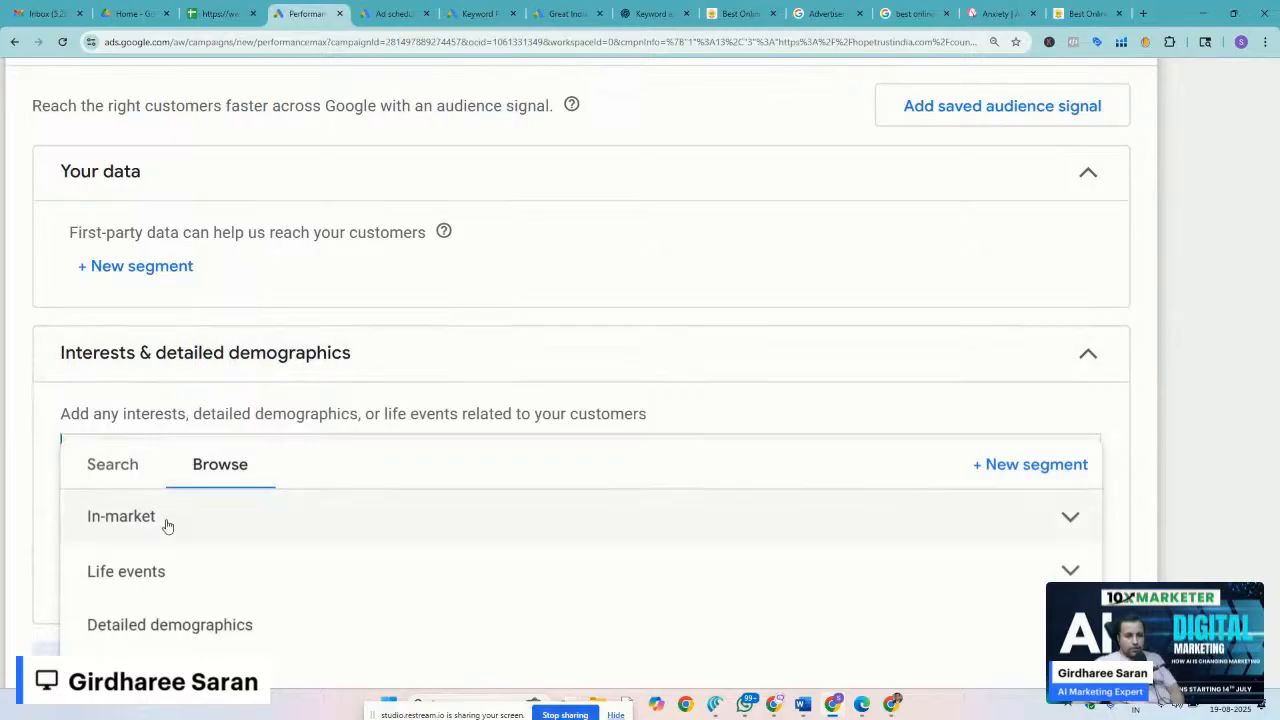
left_click(100, 555)
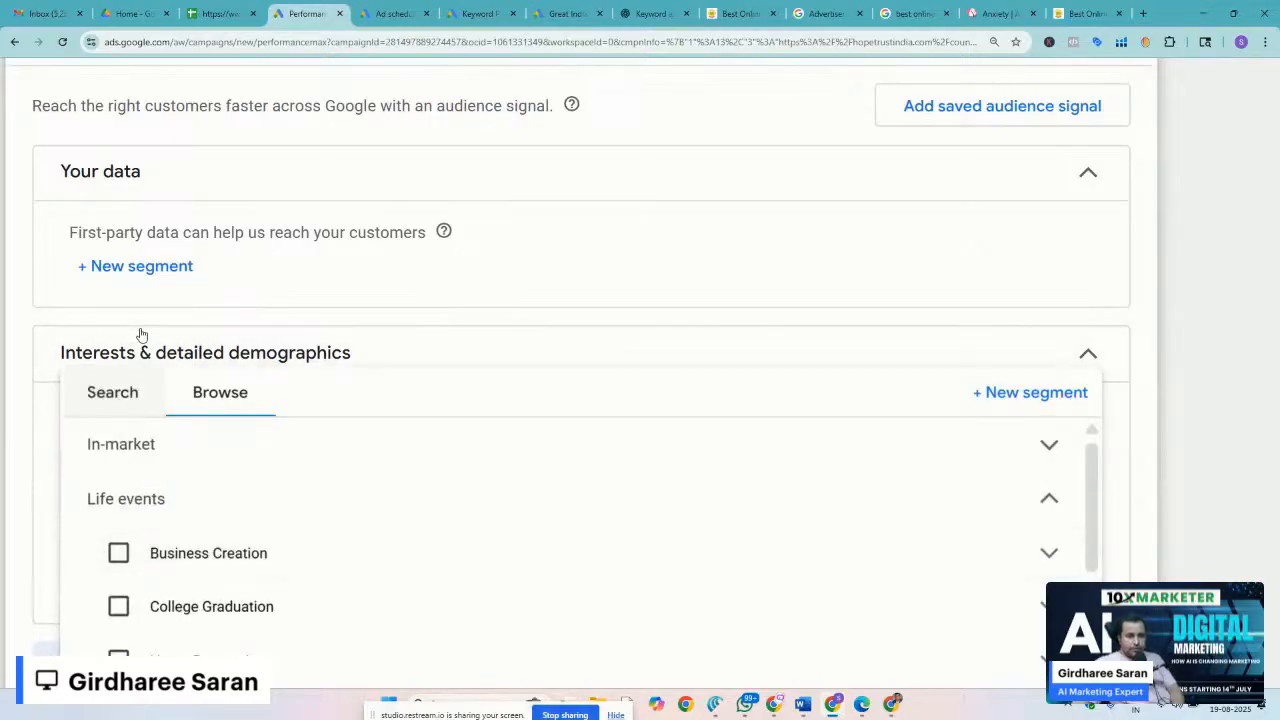
scroll(141, 317, "down", 3)
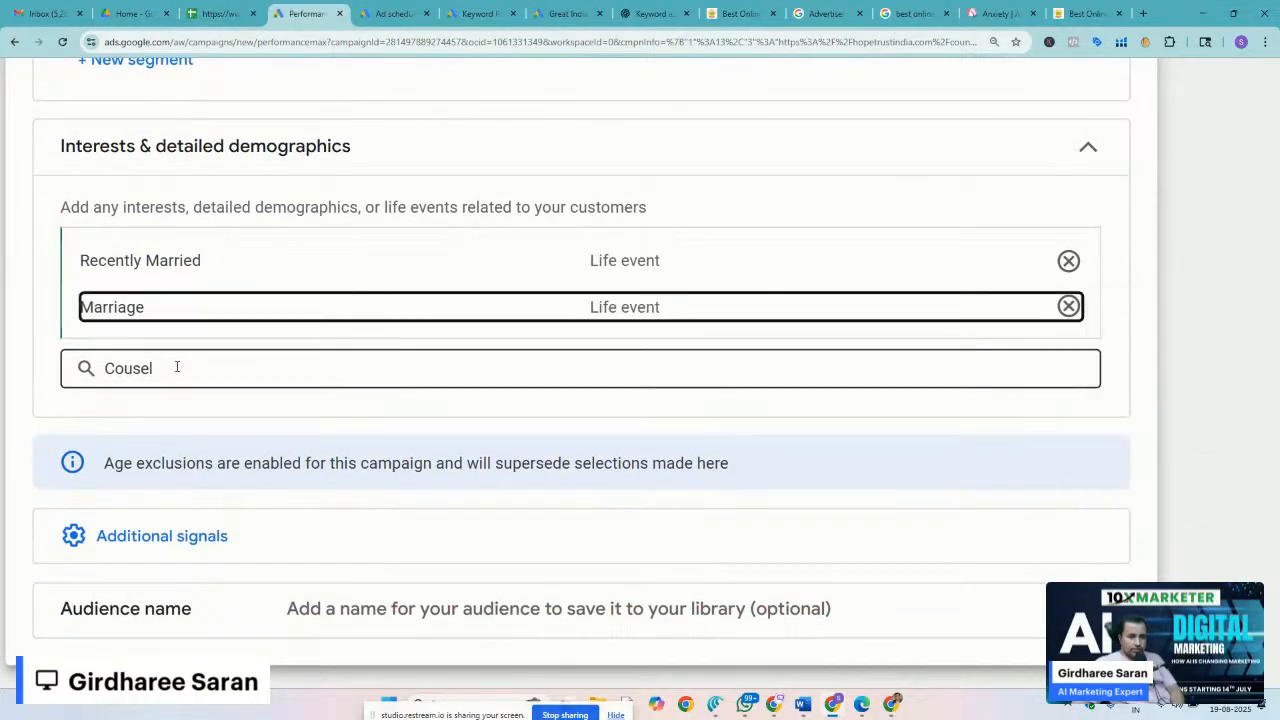
left_click(176, 366)
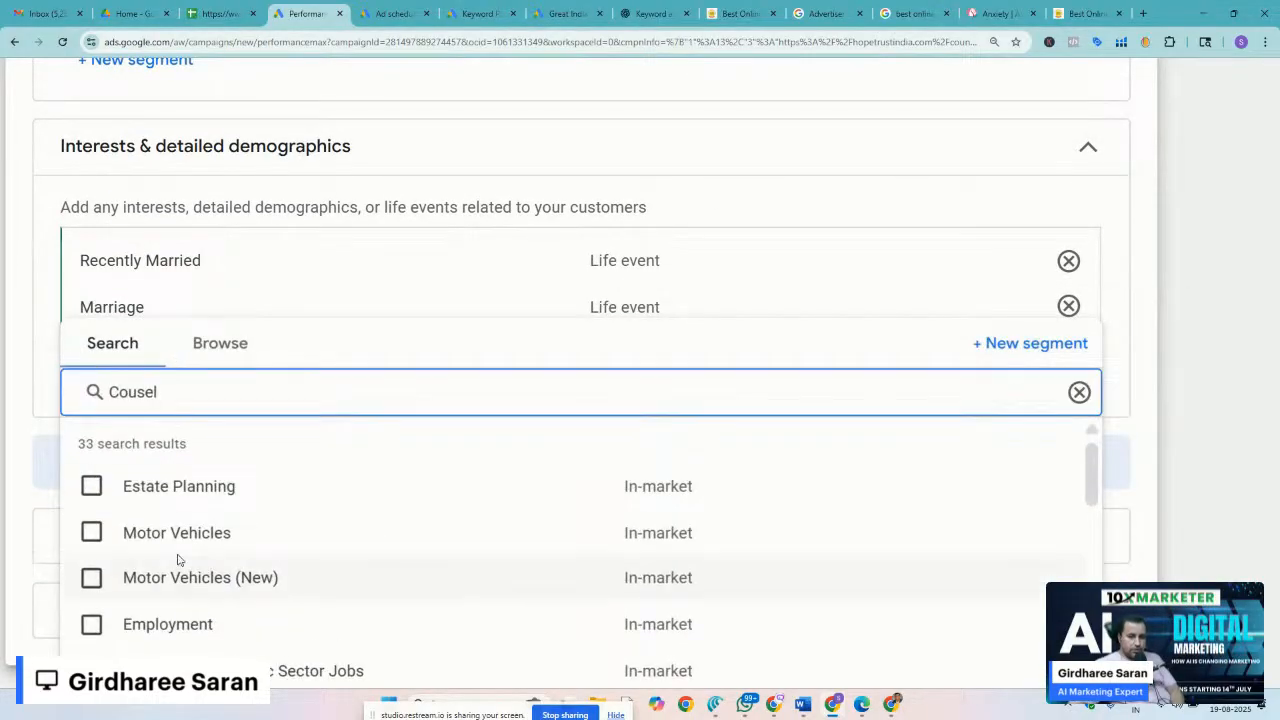
left_click(214, 346)
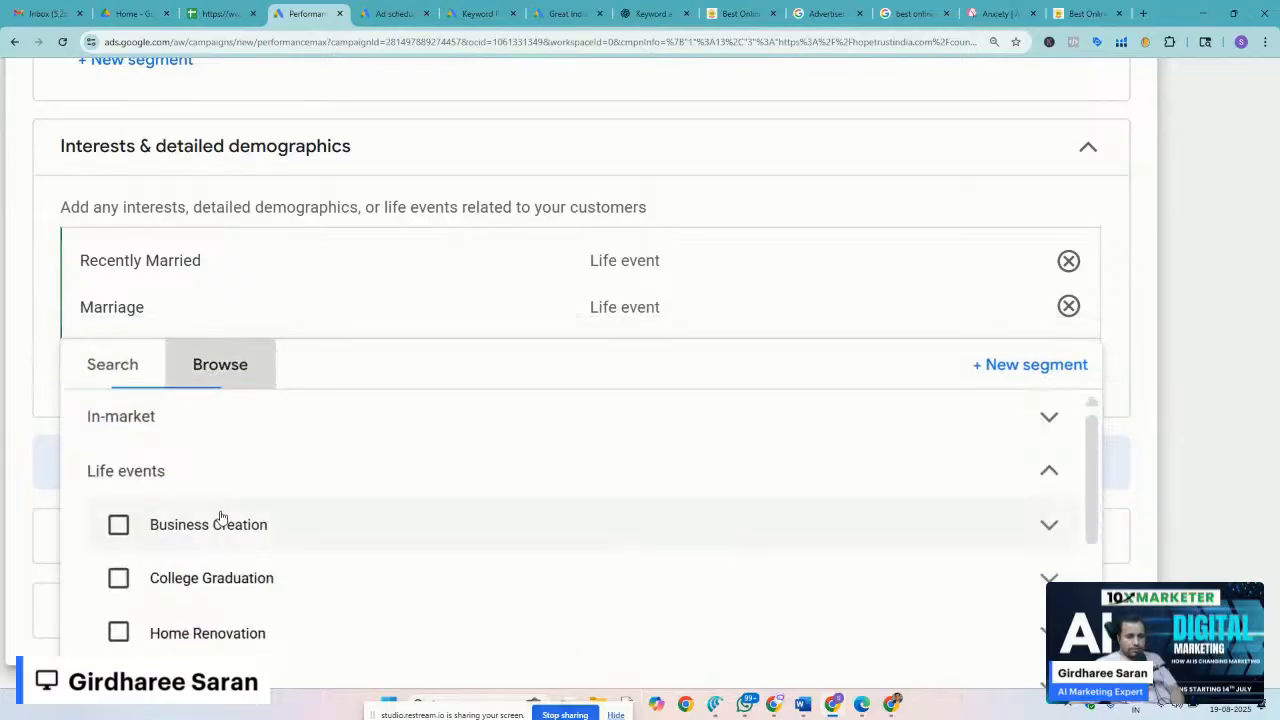
left_click(97, 475)
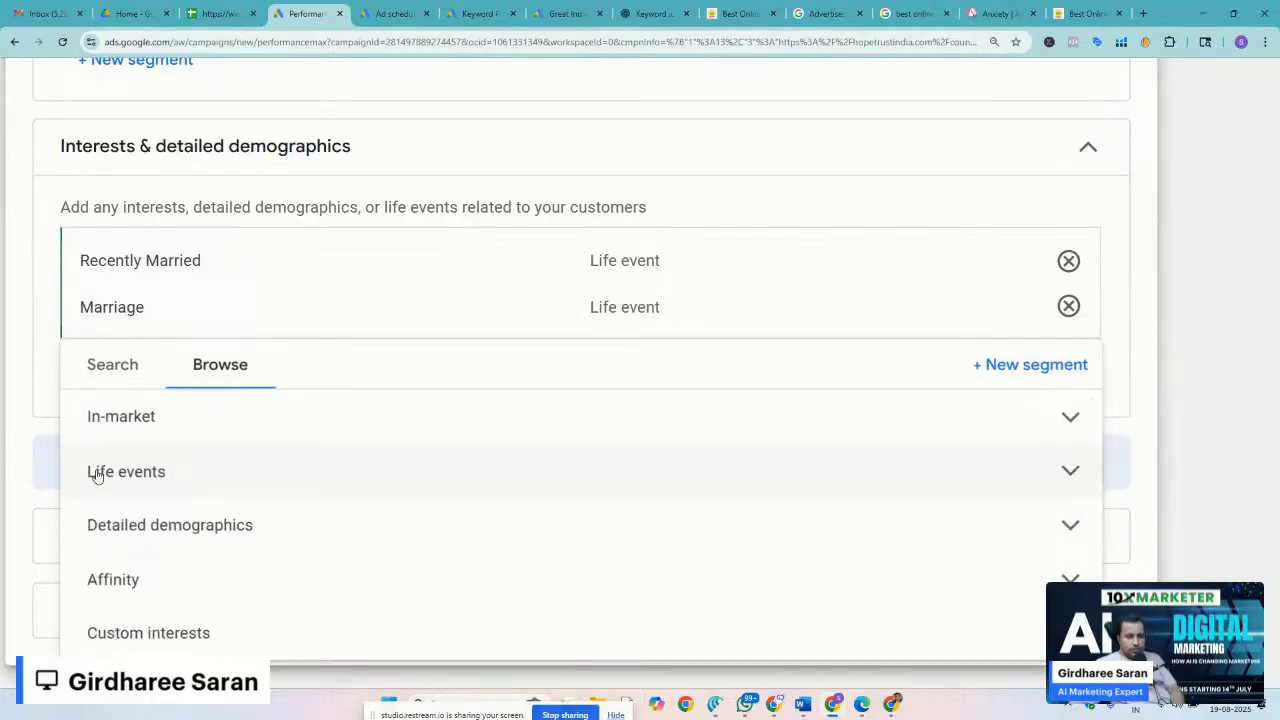
left_click(126, 539)
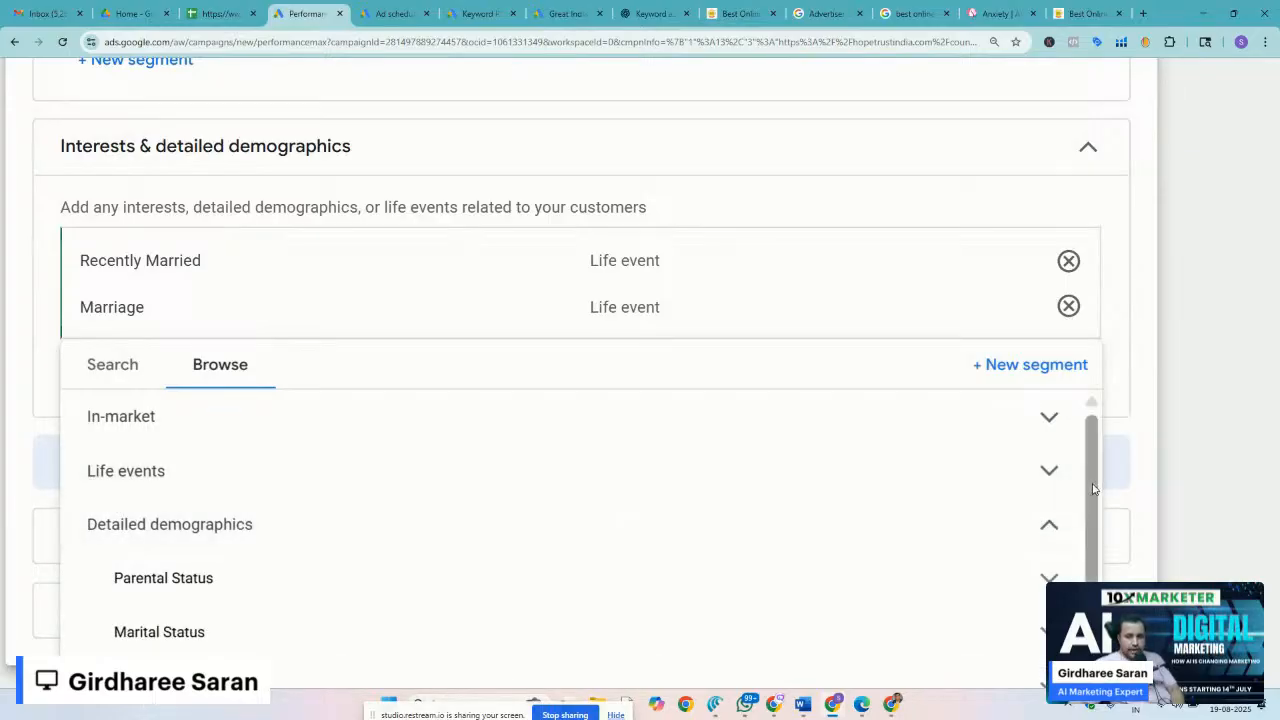
scroll(1090, 500, "down", 3)
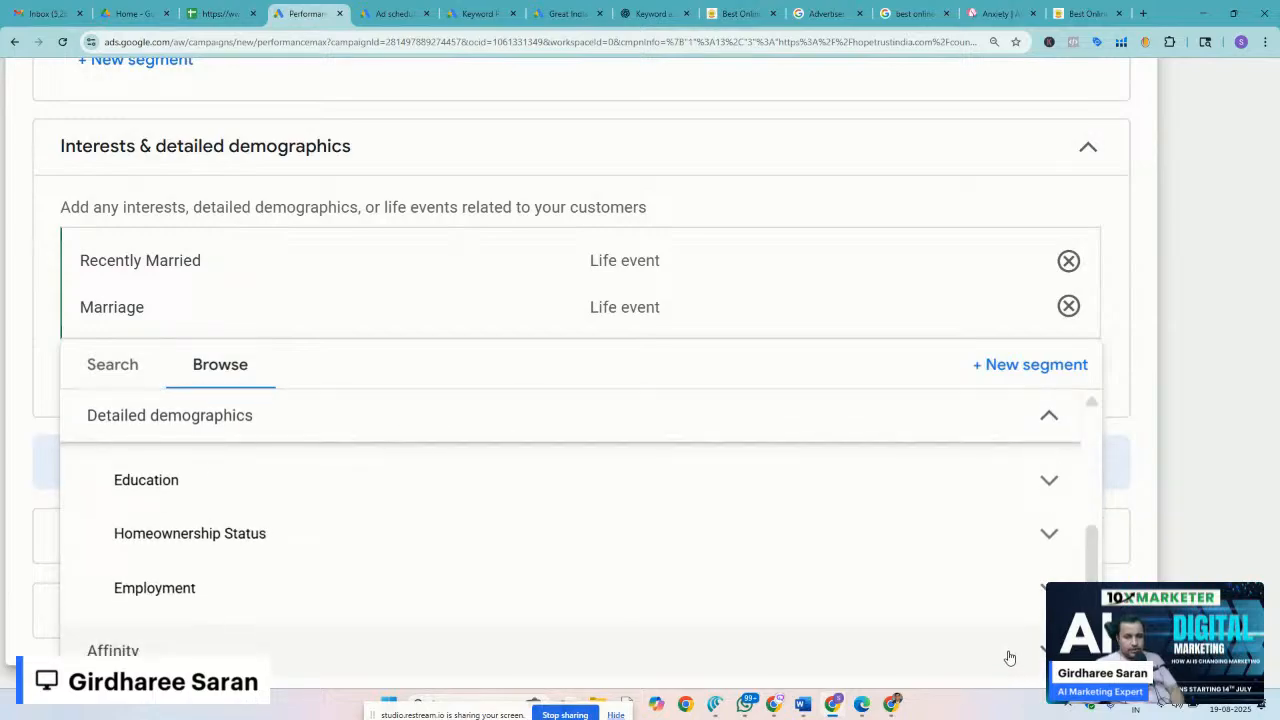
left_click_drag(1087, 500, 1088, 430)
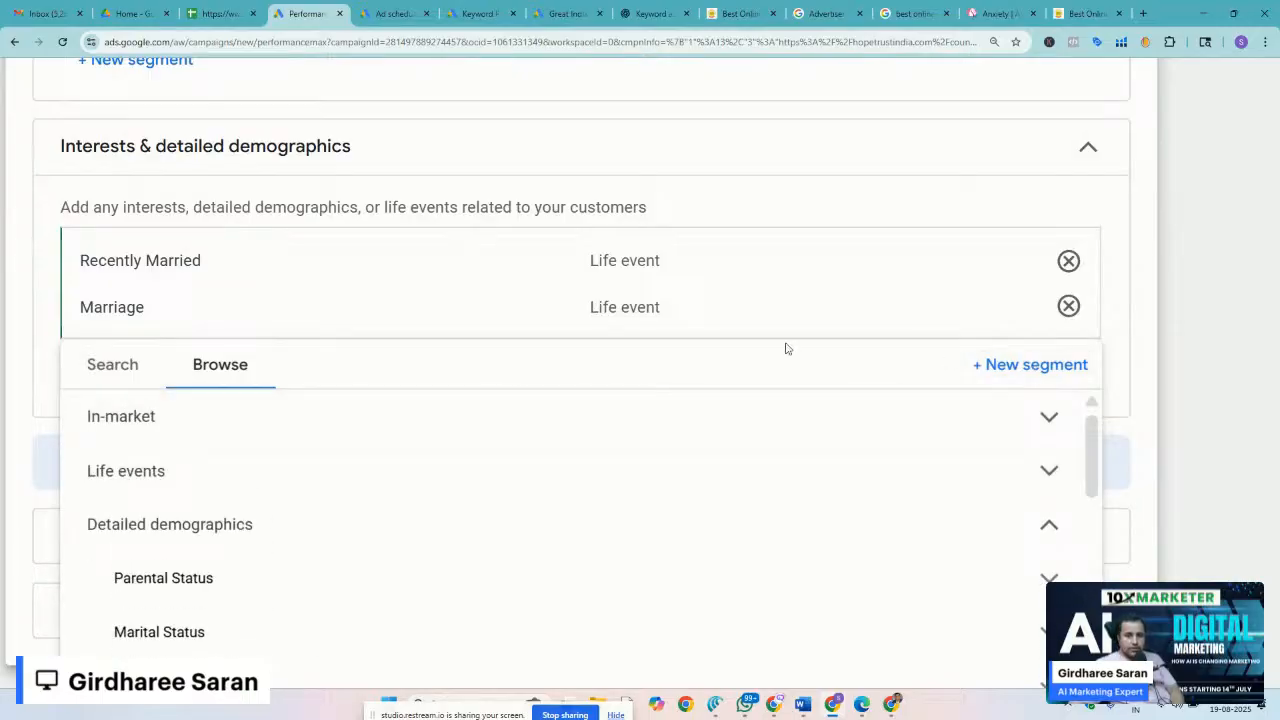
Close the segment browser and clear the leftover search text from the interests field
key("ctrl+minus")
key("ctrl+minus")
key("ctrl+minus")
key("ctrl+minus")
key("ctrl+minus")
key("ctrl+minus")
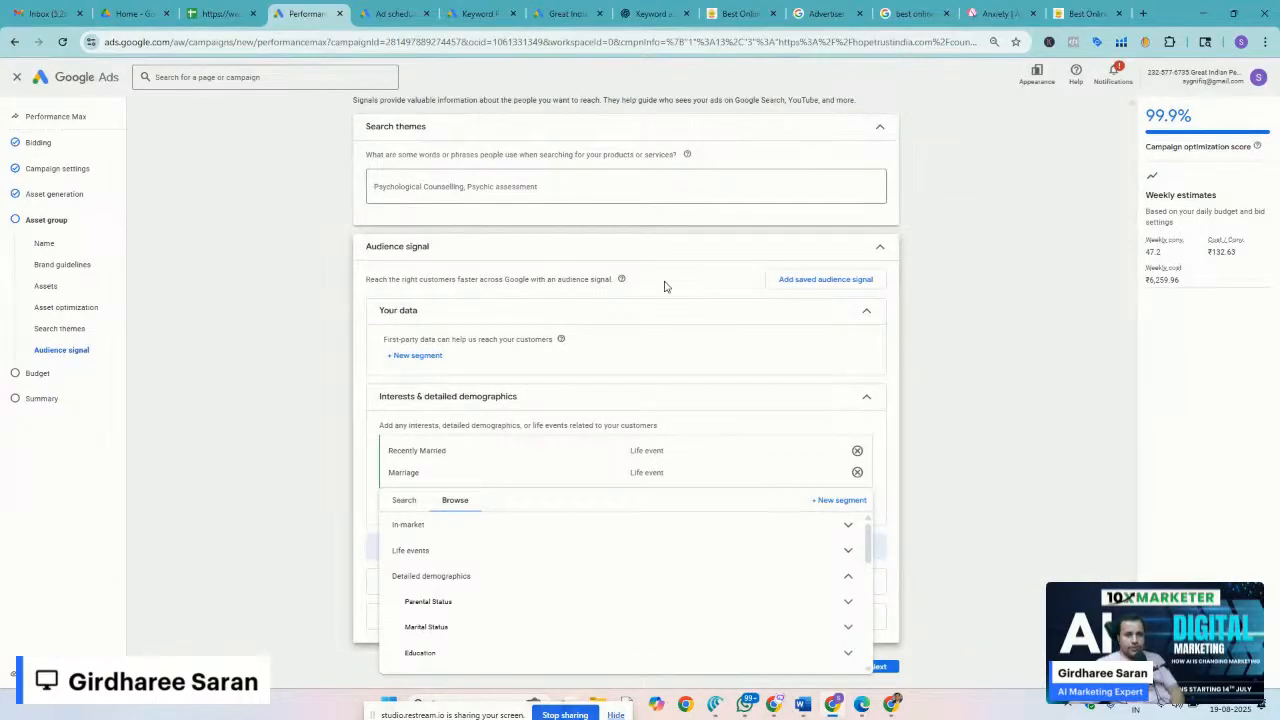
left_click(1032, 481)
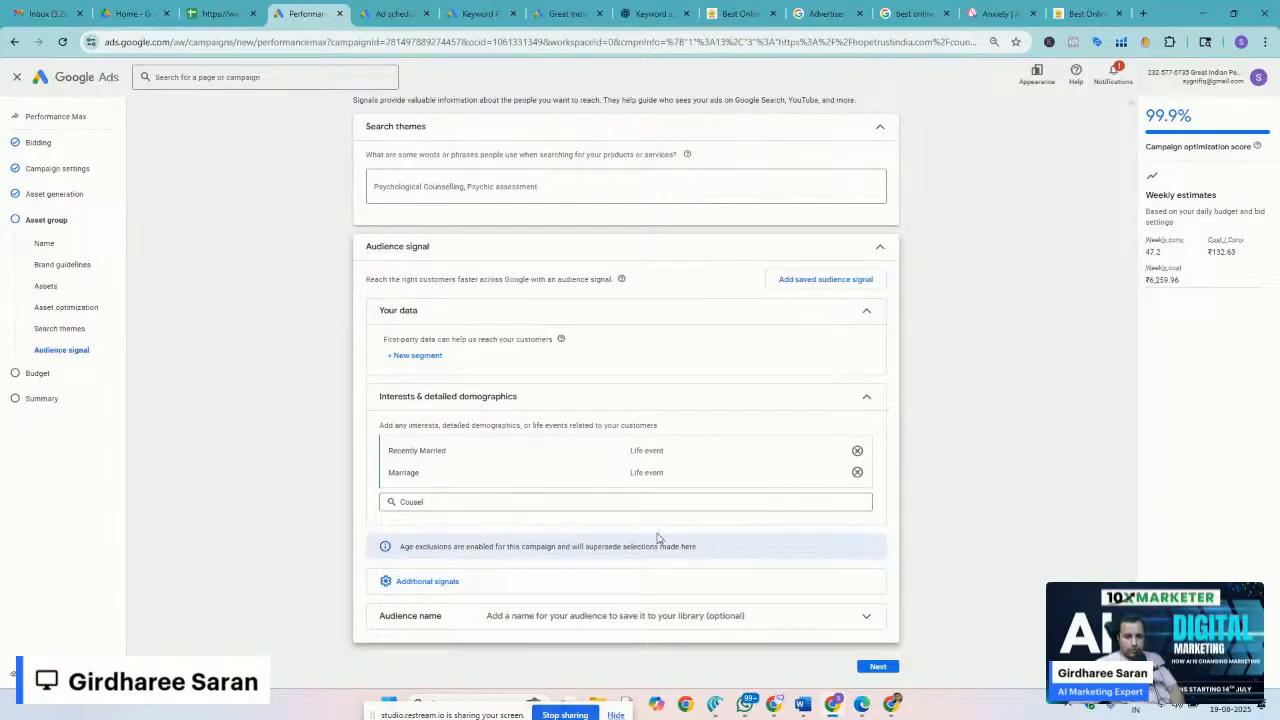
left_click(606, 502)
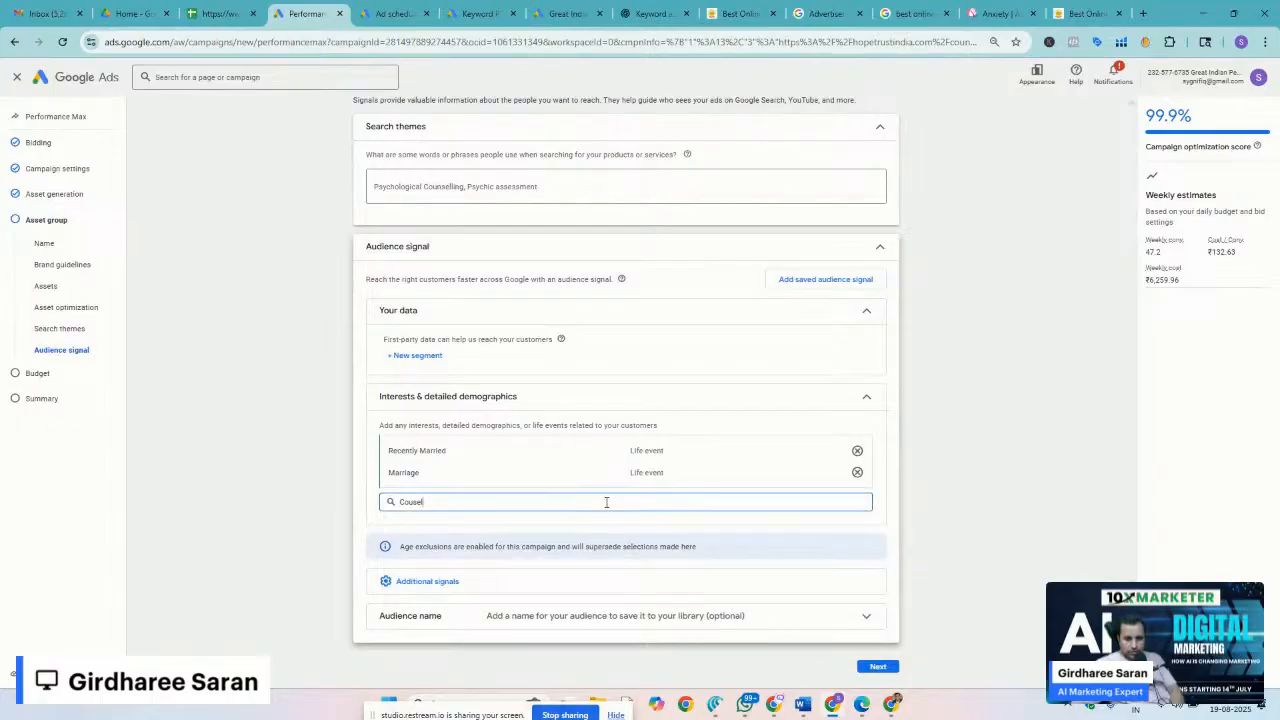
left_click(1013, 562)
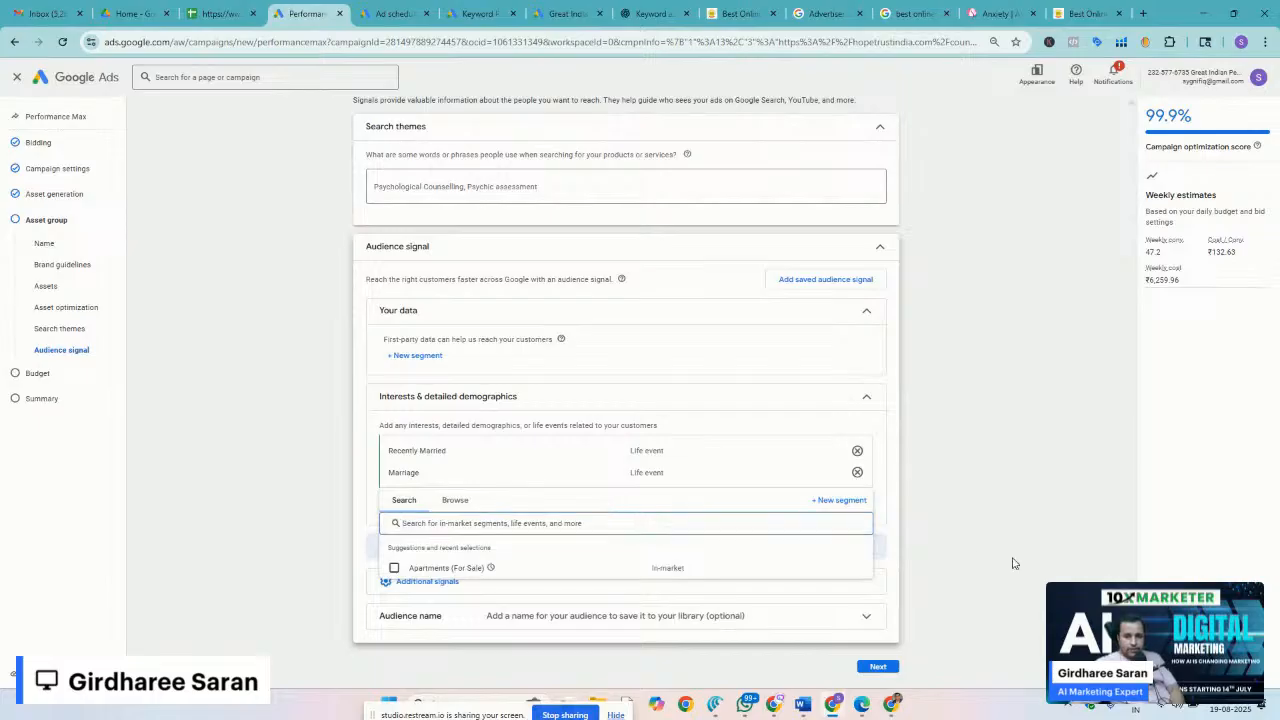
Expand the optional audience name section, leave the name empty, and continue to the campaign's budget
left_click(475, 620)
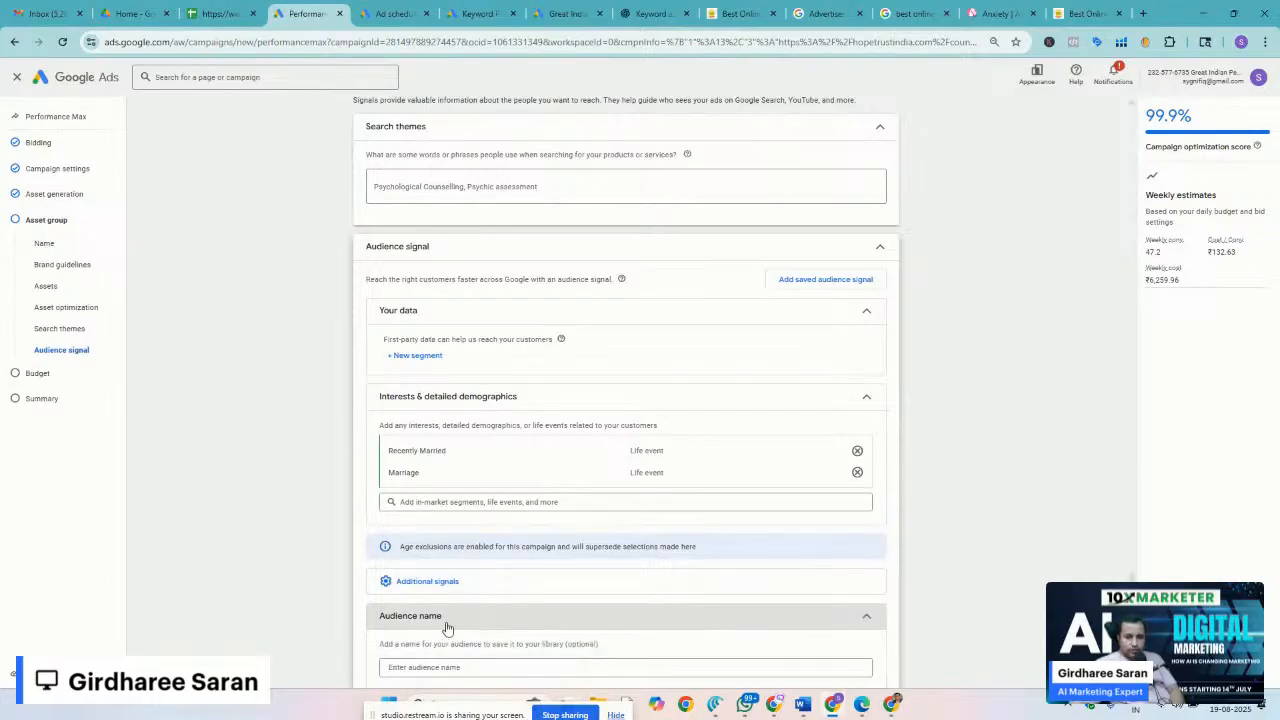
scroll(316, 626, "down", 1)
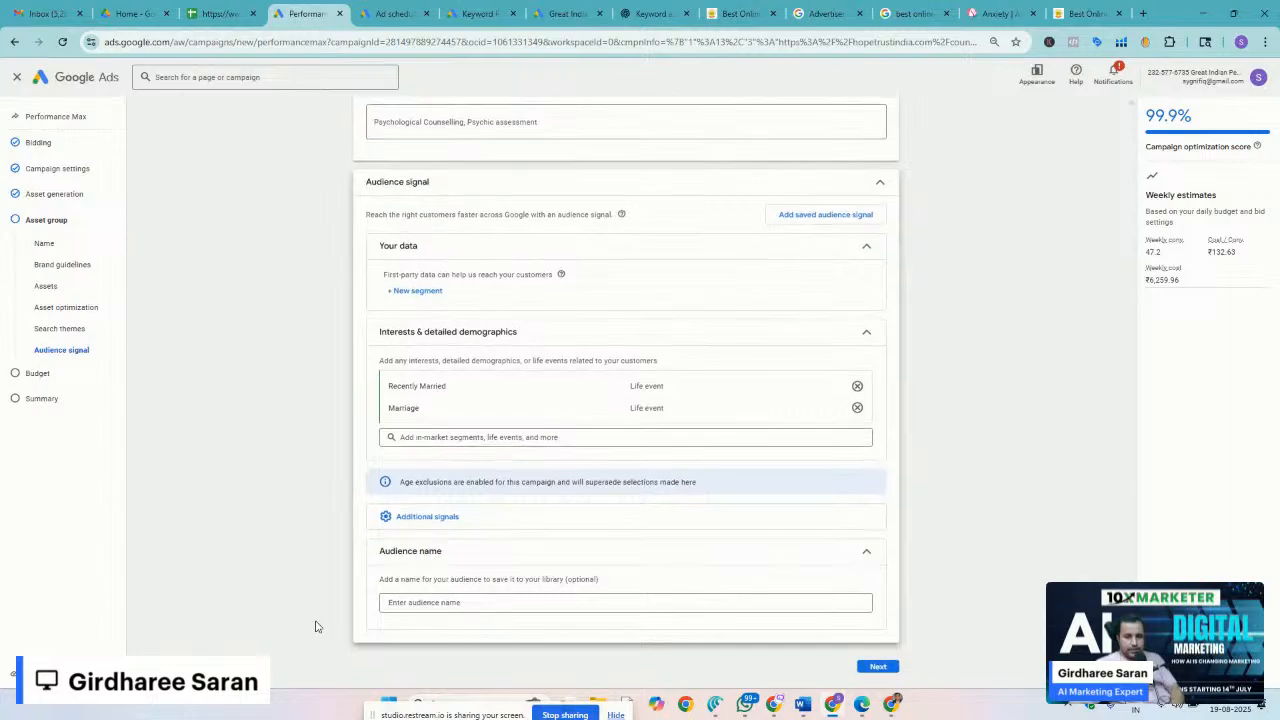
scroll(316, 626, "up", 4)
scroll(317, 626, "right", 1)
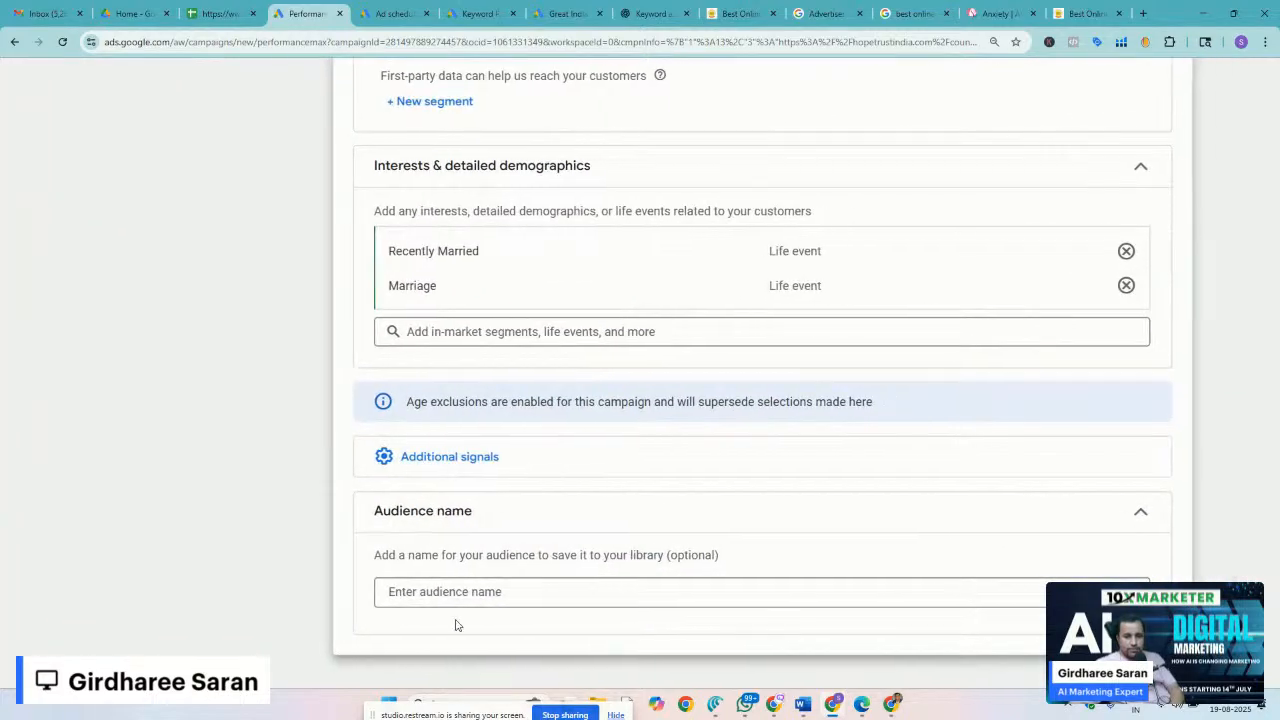
scroll(457, 625, "right", 1)
scroll(460, 627, "right", 1)
scroll(480, 645, "down", 1)
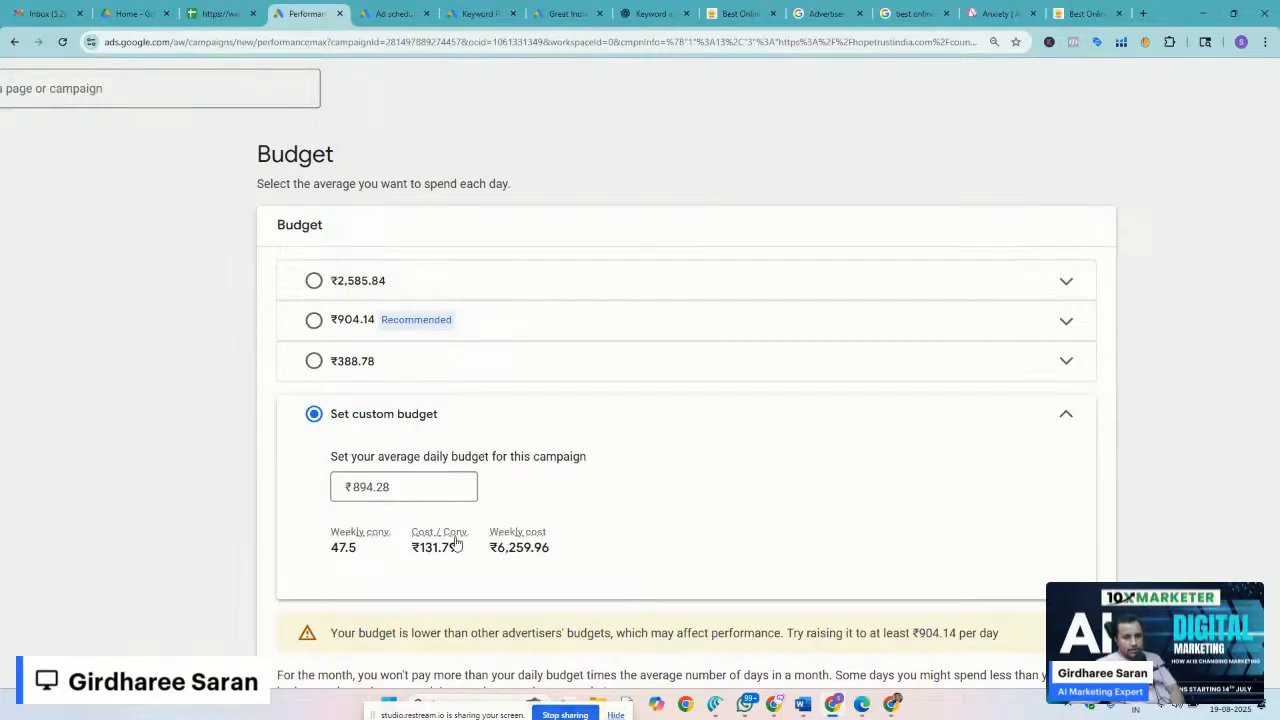
Review the average daily budget setting, keep the custom budget, and continue to the campaign summary
triple_click(469, 452)
scroll(541, 456, "down", 3)
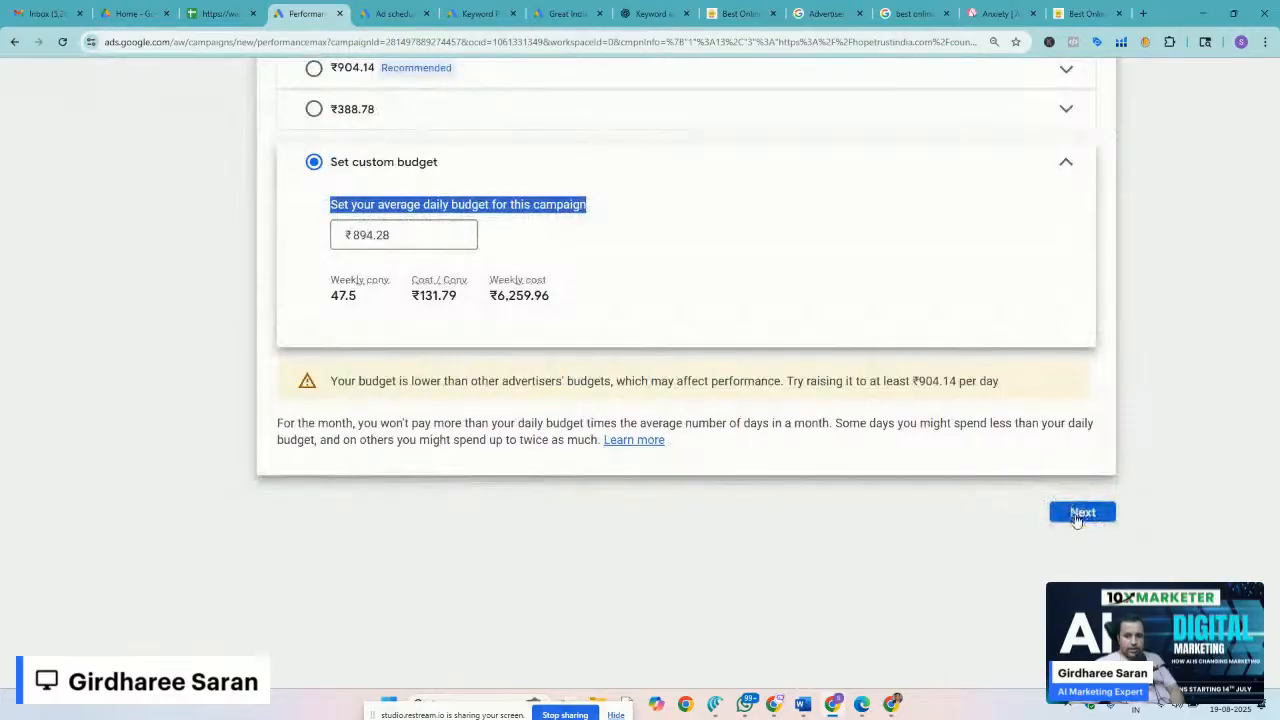
left_click(1077, 518)
scroll(662, 354, "down", 1)
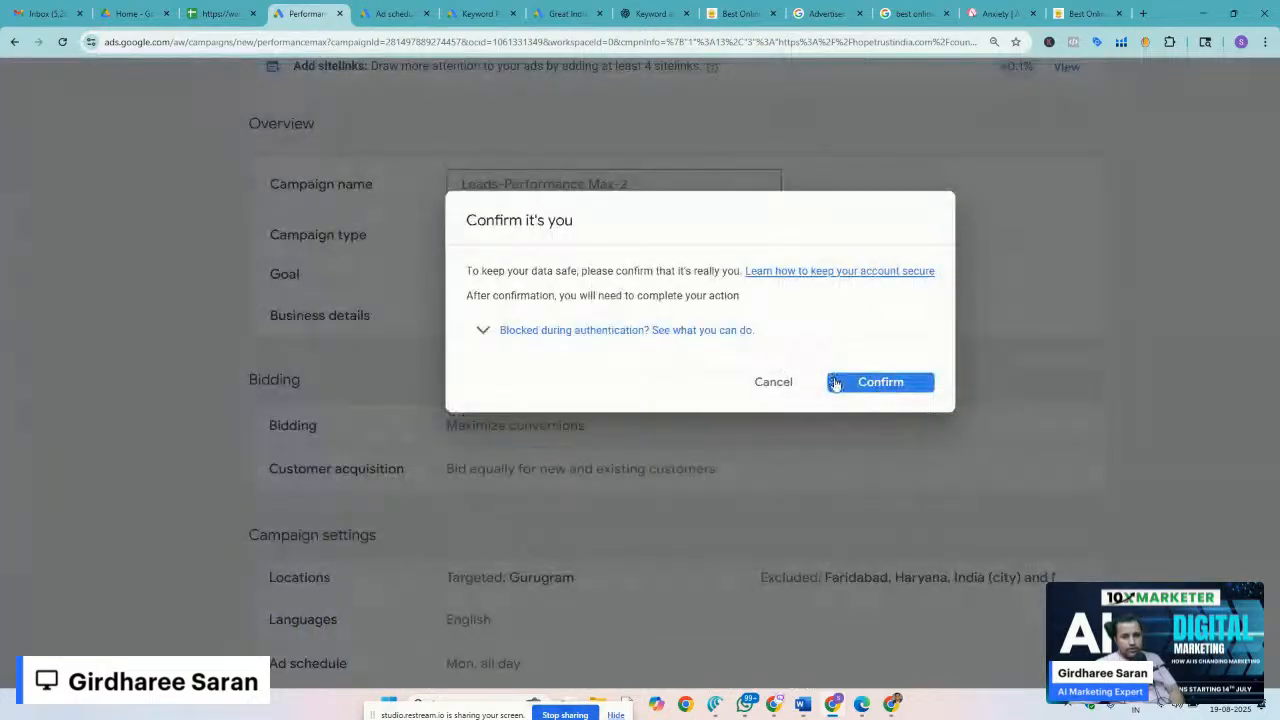
Confirm the account holder's identity by entering the Windows security PIN for the passkey sign-in
left_click(838, 384)
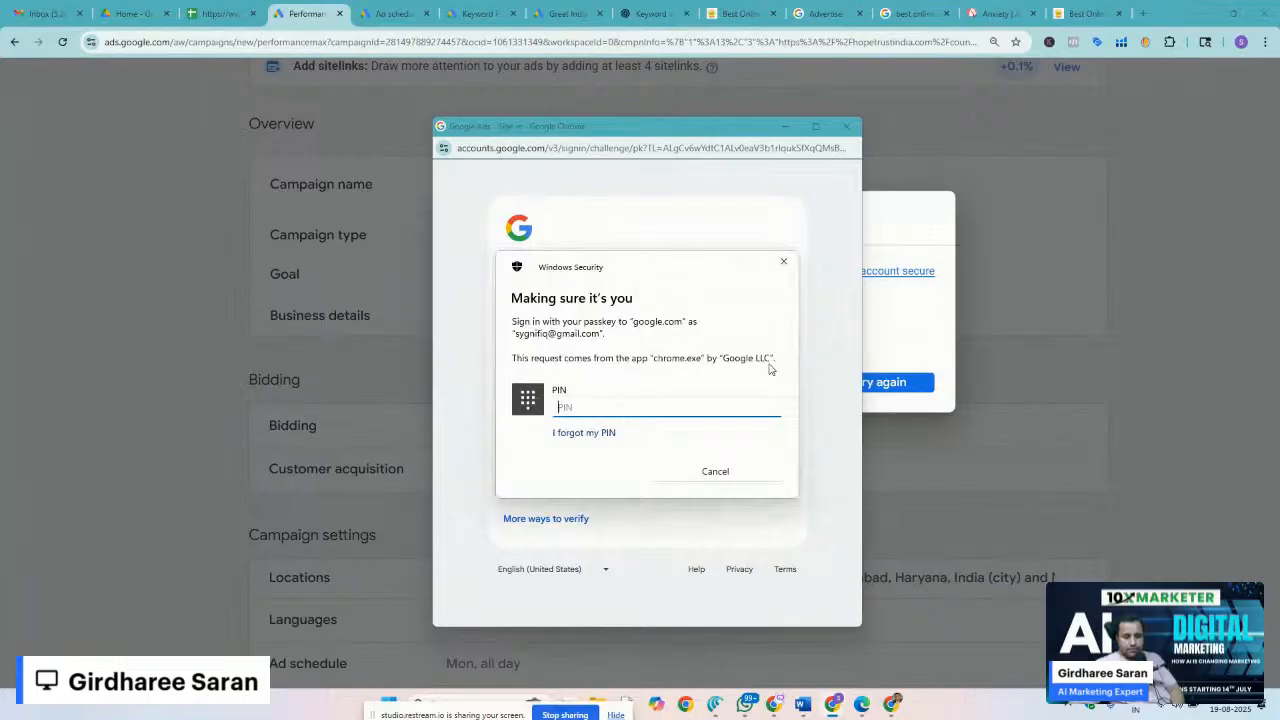
type("****")
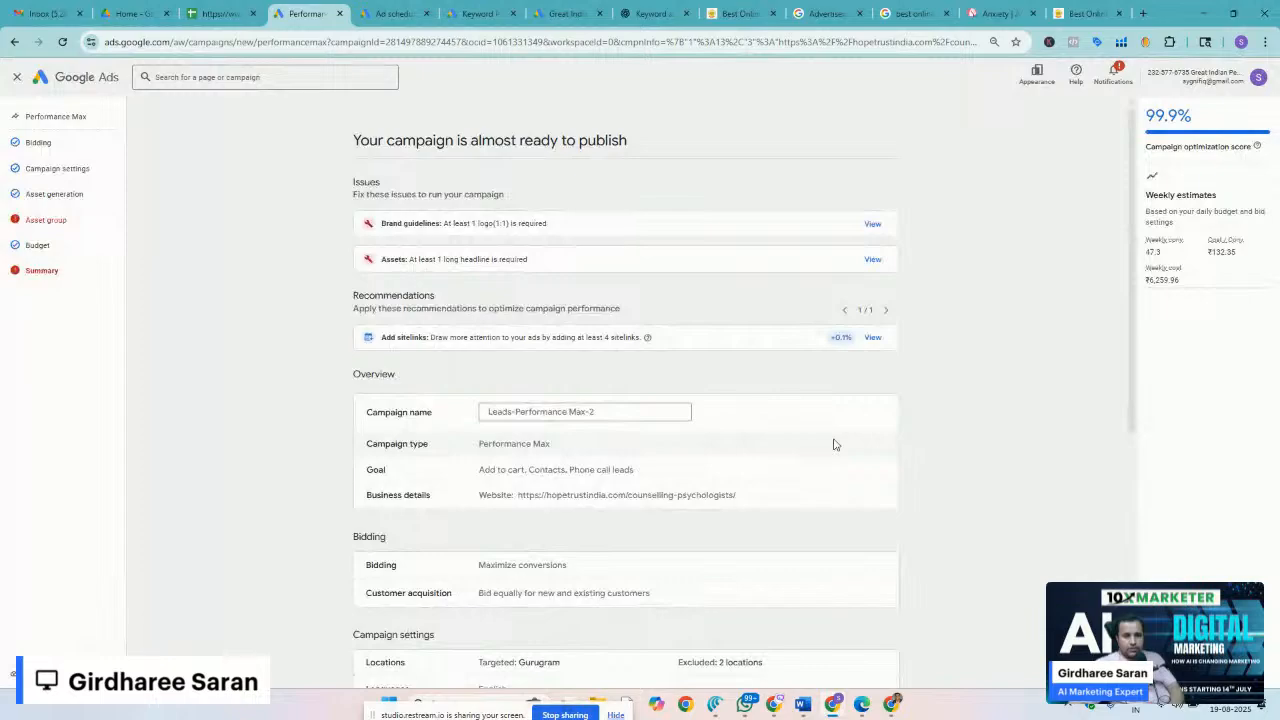
Examine the issues listed in the campaign summary, focusing on the brand guidelines requirement
scroll(721, 359, "up", 3)
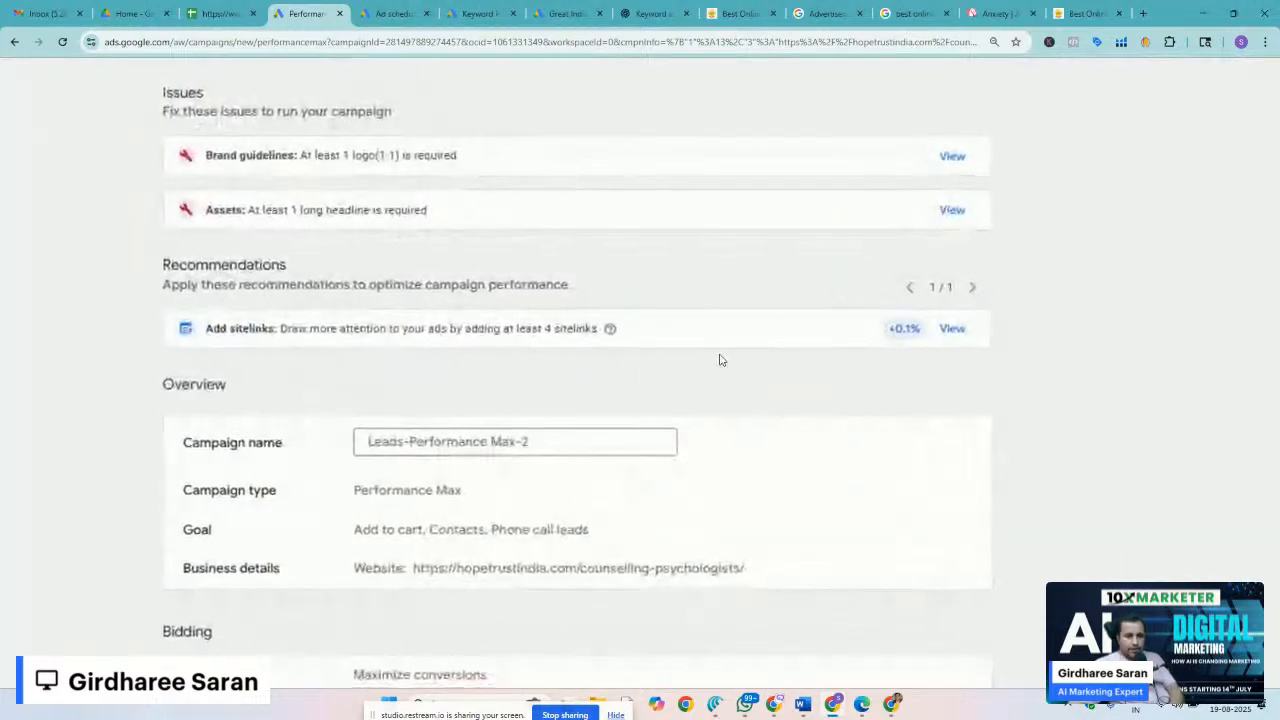
scroll(720, 359, "down", 1)
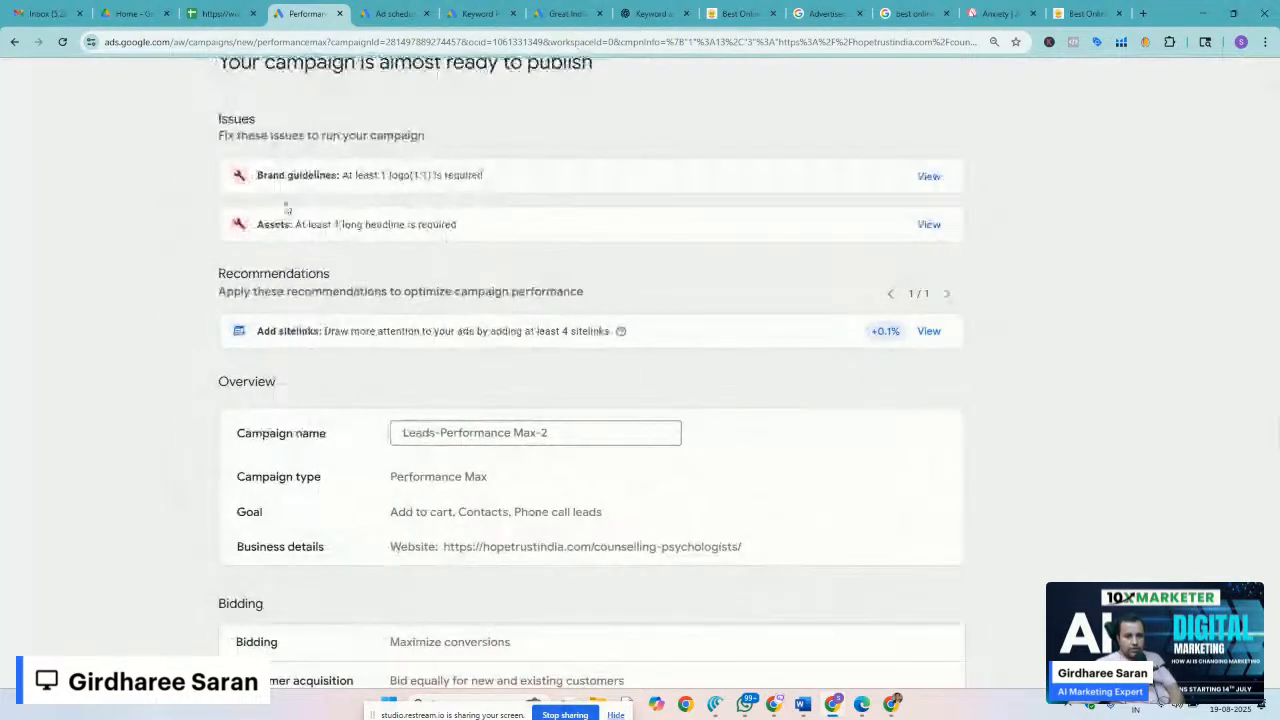
triple_click(428, 175)
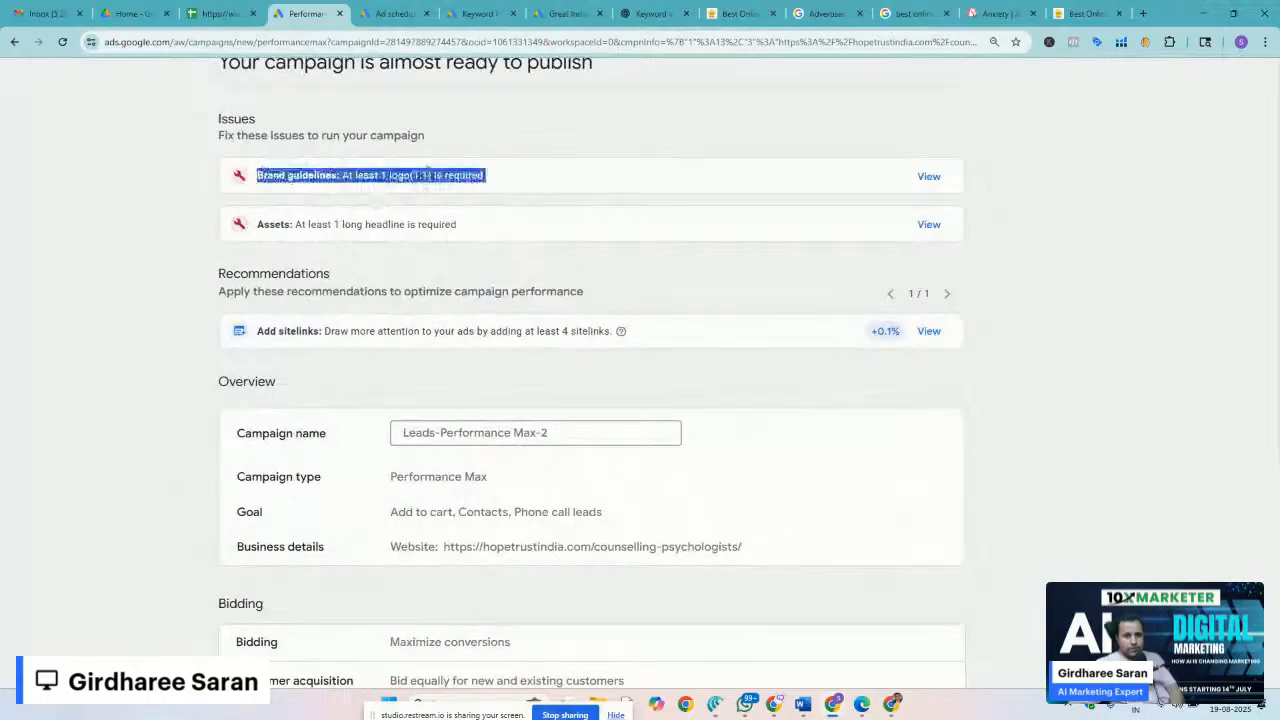
Examine the long headline issue and sitelinks recommendation, along with the campaign settings and asset group details in the summary
scroll(318, 241, "up", 3)
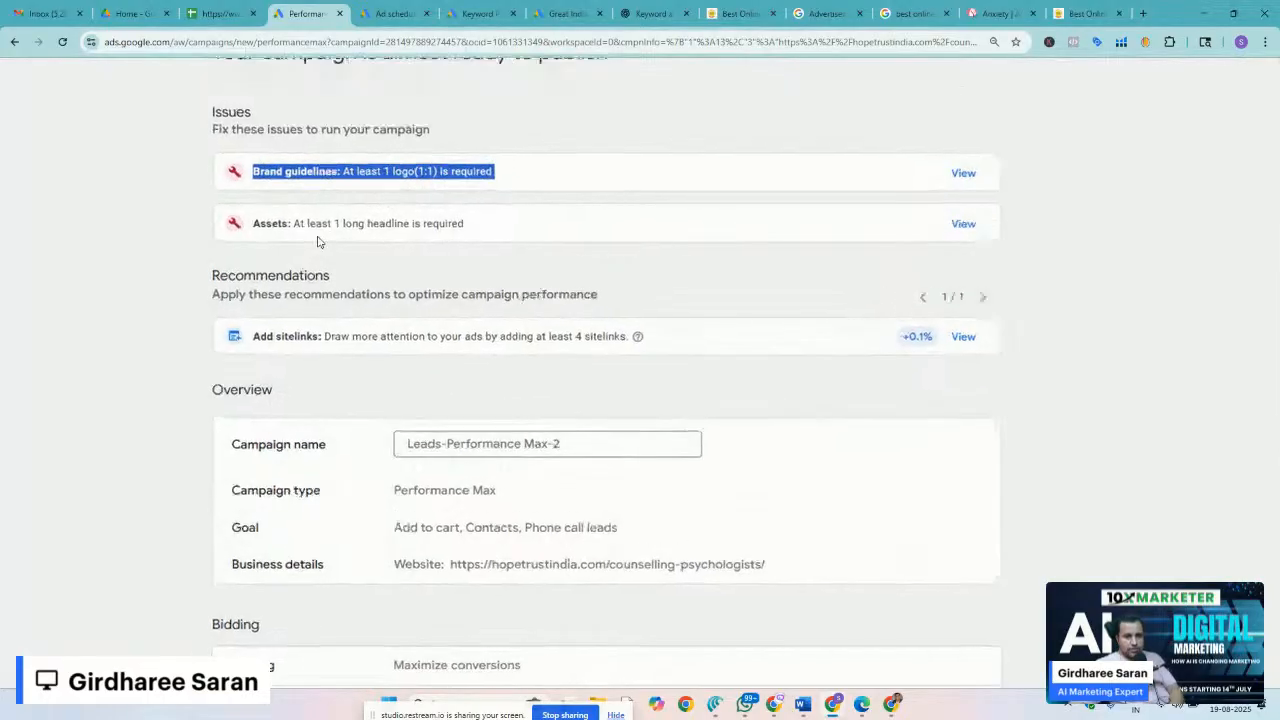
scroll(318, 241, "right", 1)
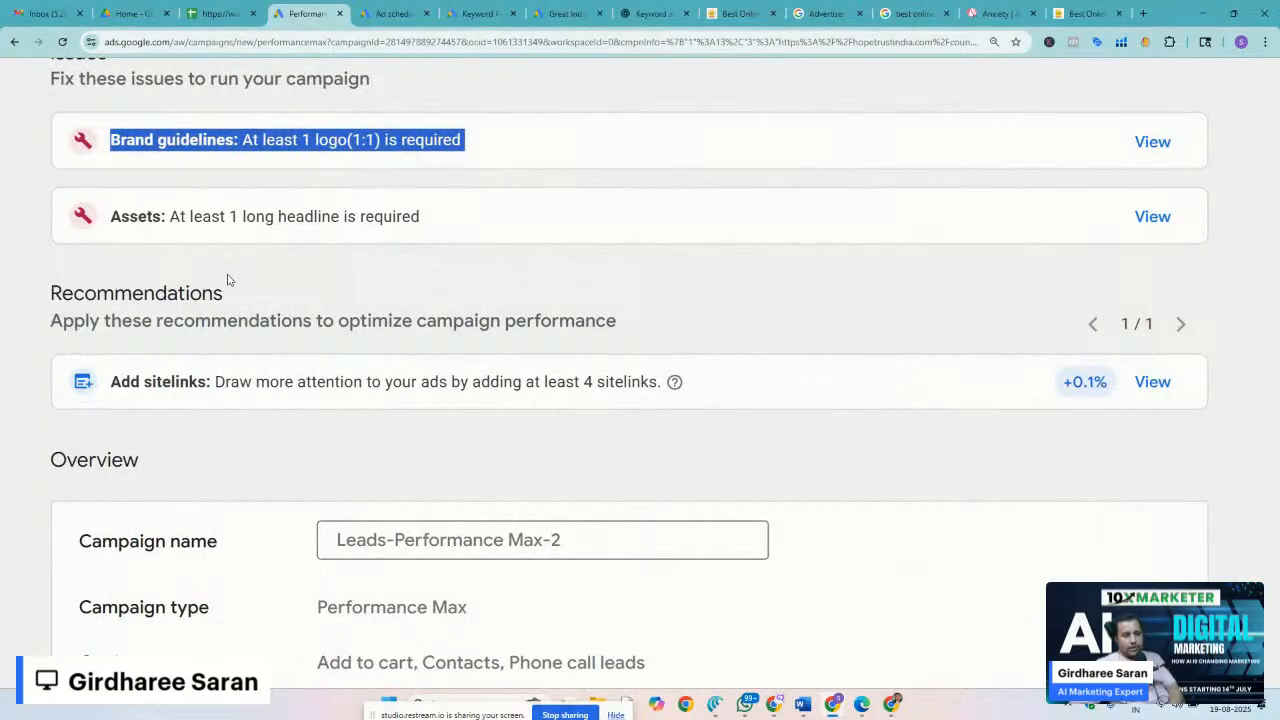
scroll(227, 280, "down", 3)
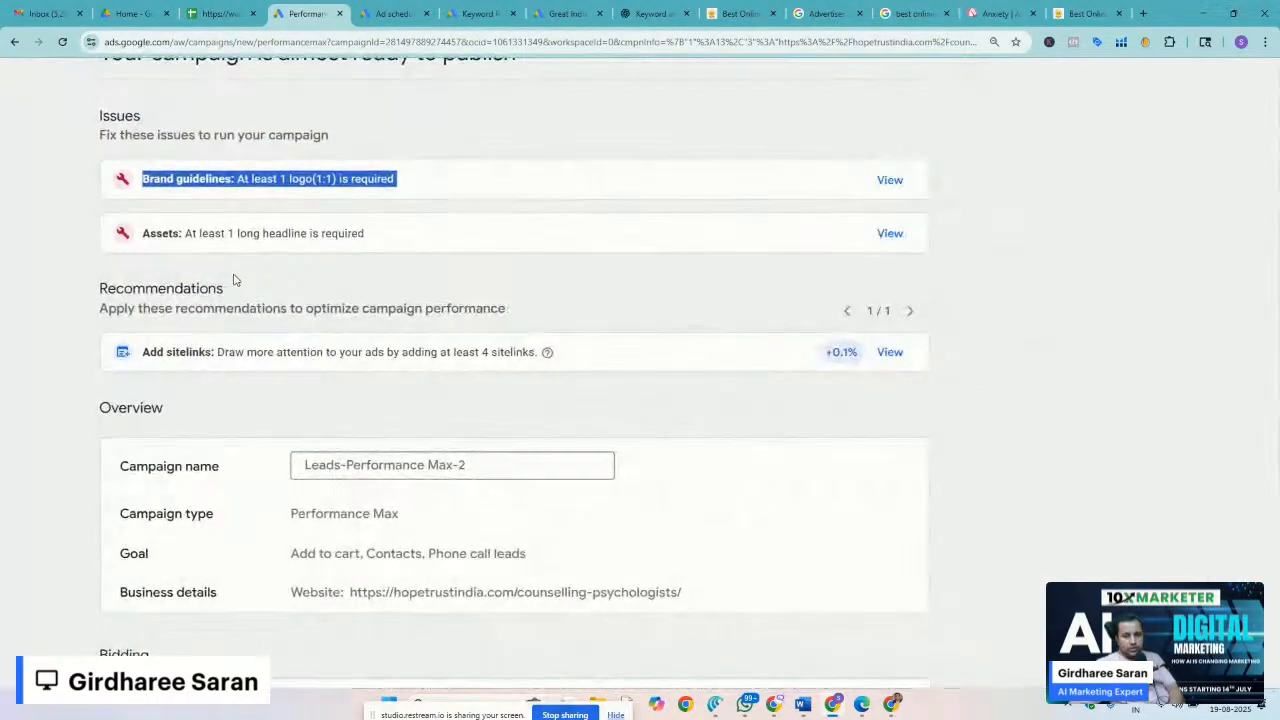
scroll(235, 280, "down", 3)
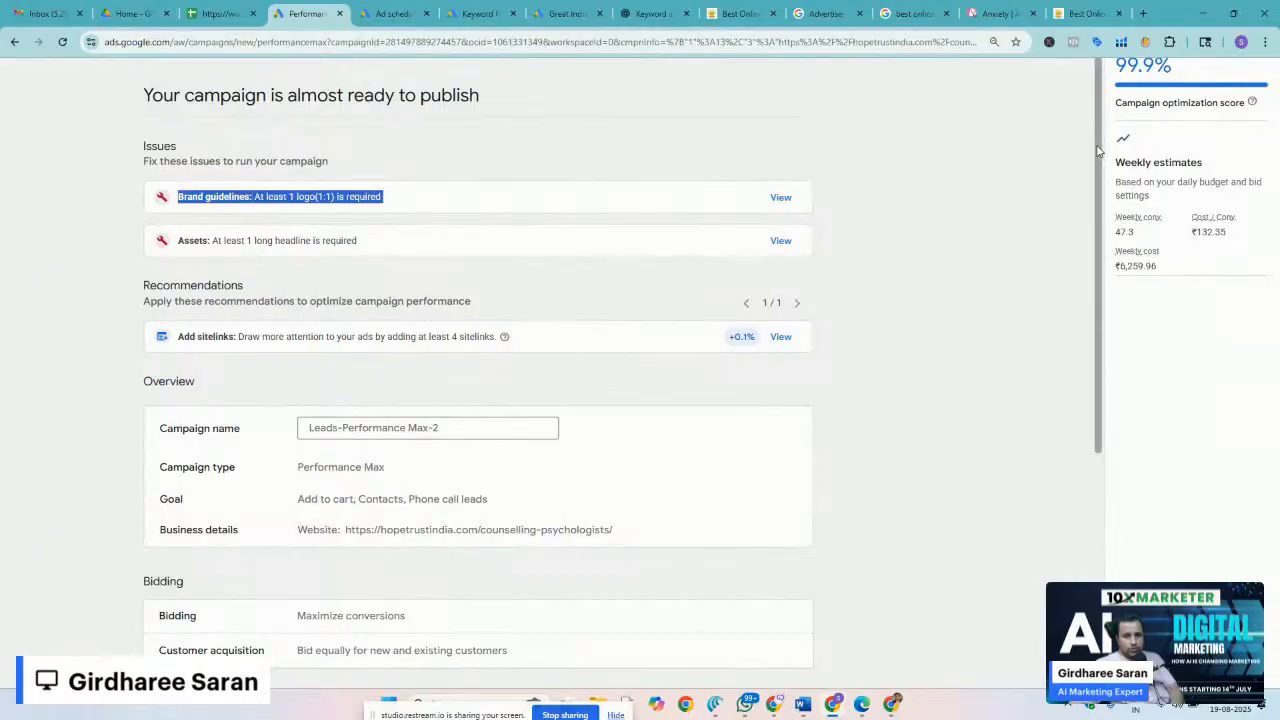
left_click_drag(1098, 150, 1118, 438)
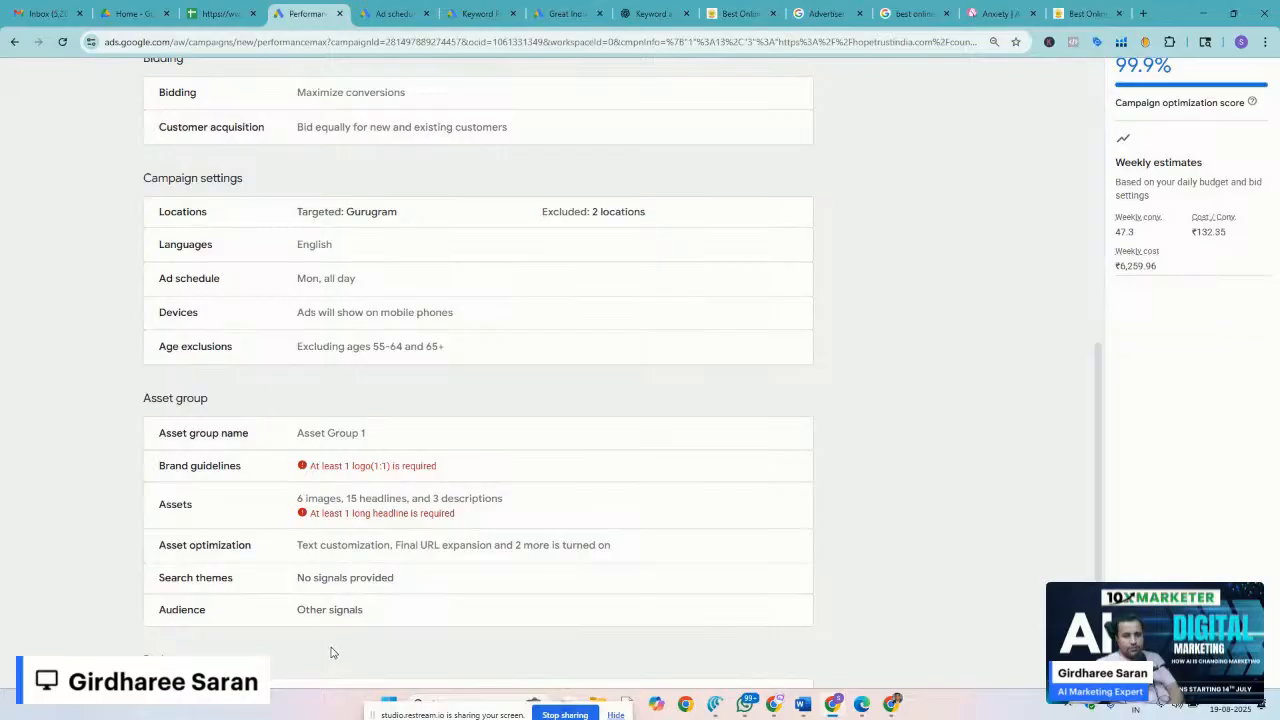
scroll(331, 652, "up", 5)
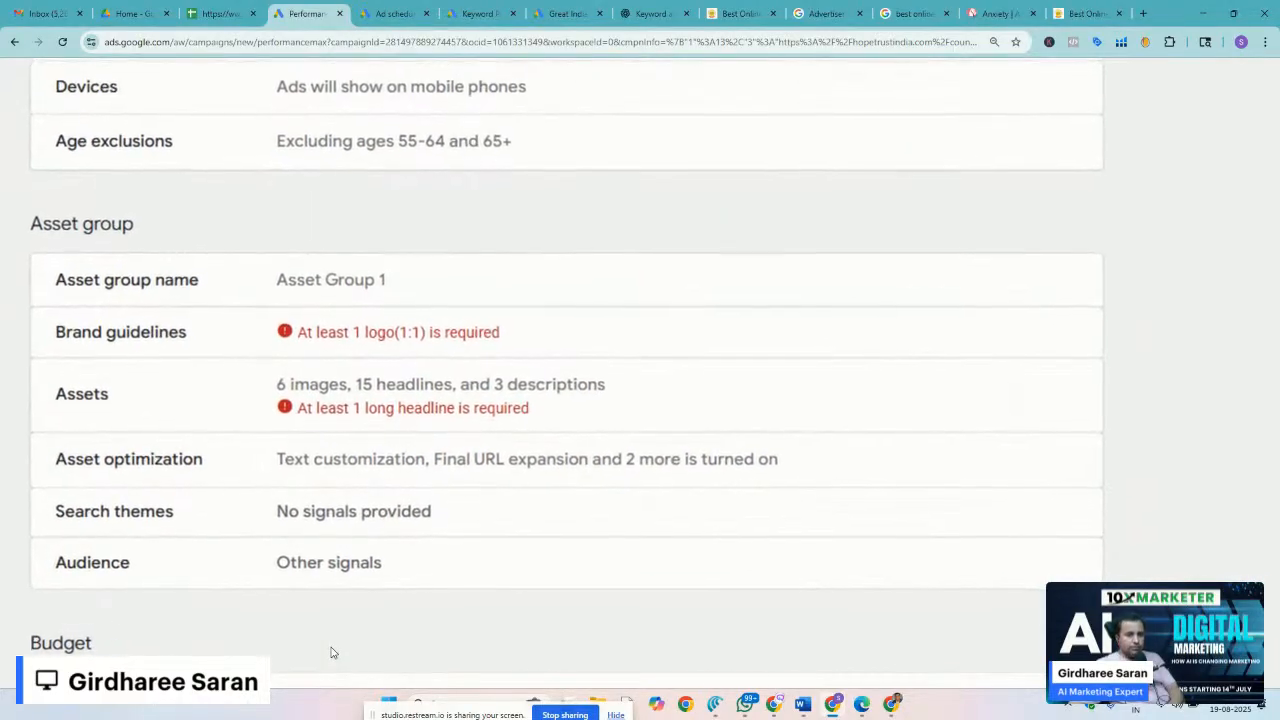
scroll(331, 652, "down", 3)
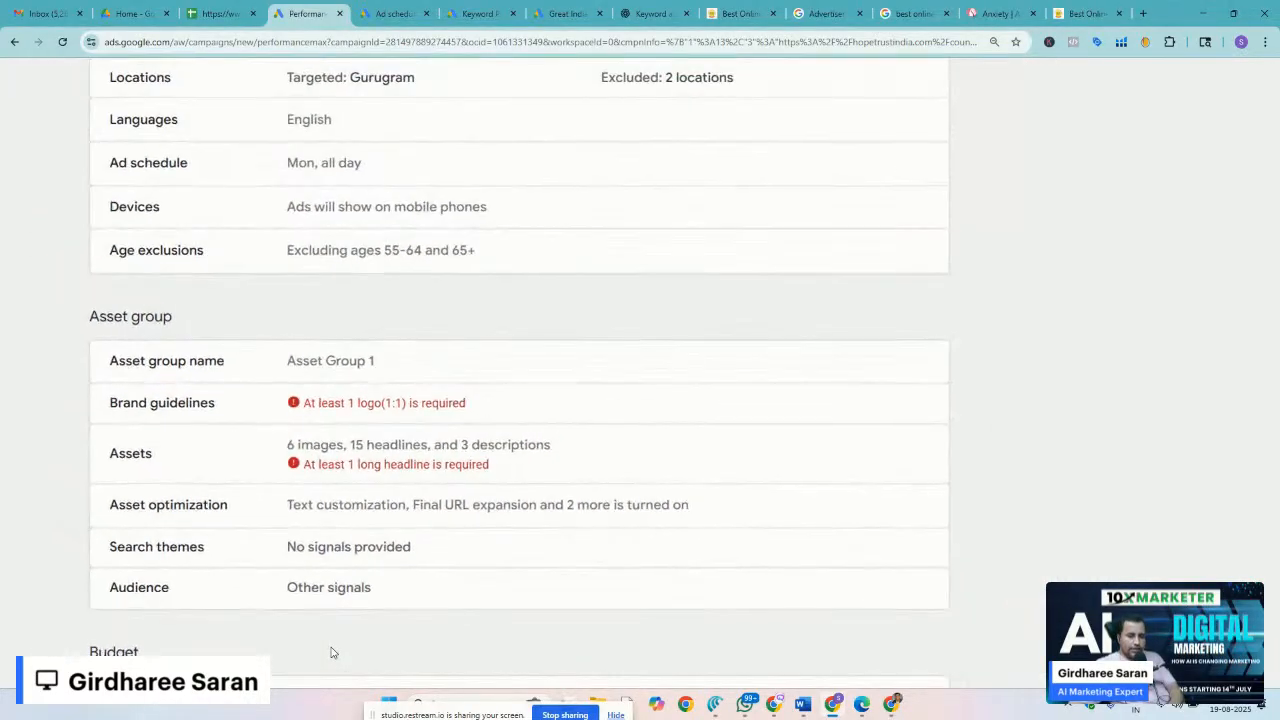
Open the asset group's long headline issue from the summary and add a second, empty long headline field
left_click(328, 469)
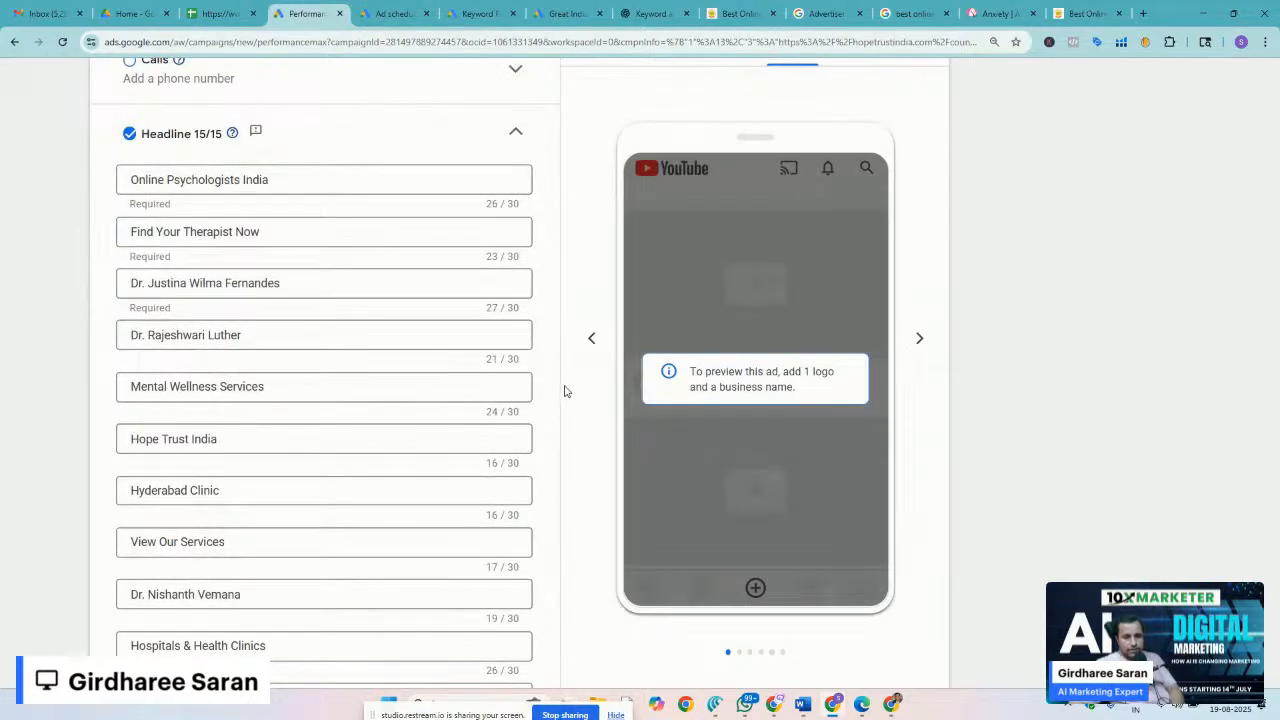
scroll(552, 491, "down", 10)
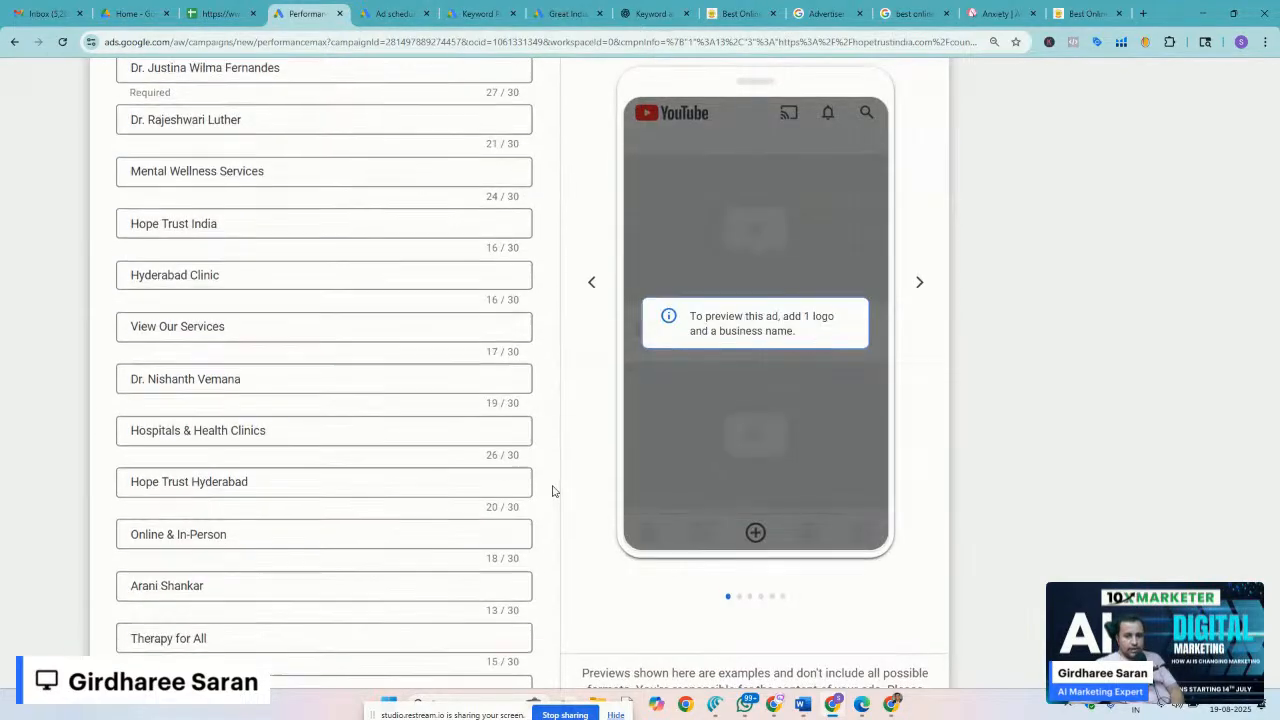
scroll(197, 320, "up", 3)
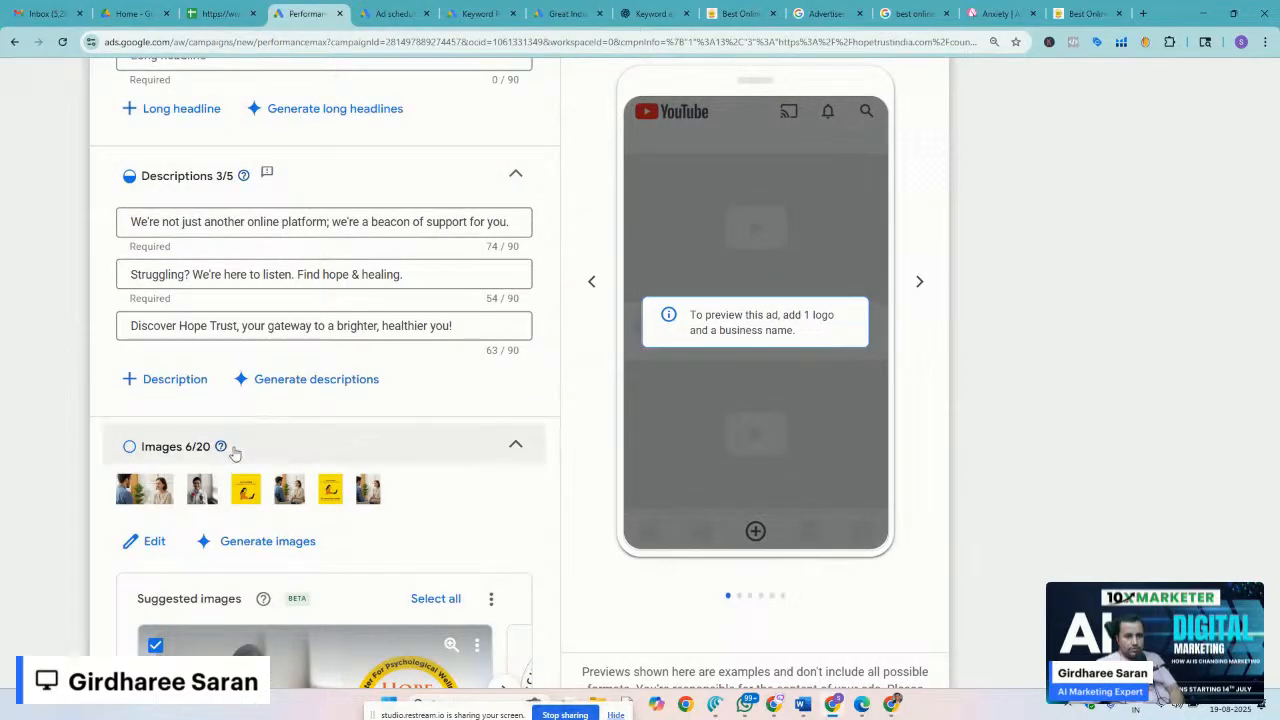
scroll(200, 190, "up", 1)
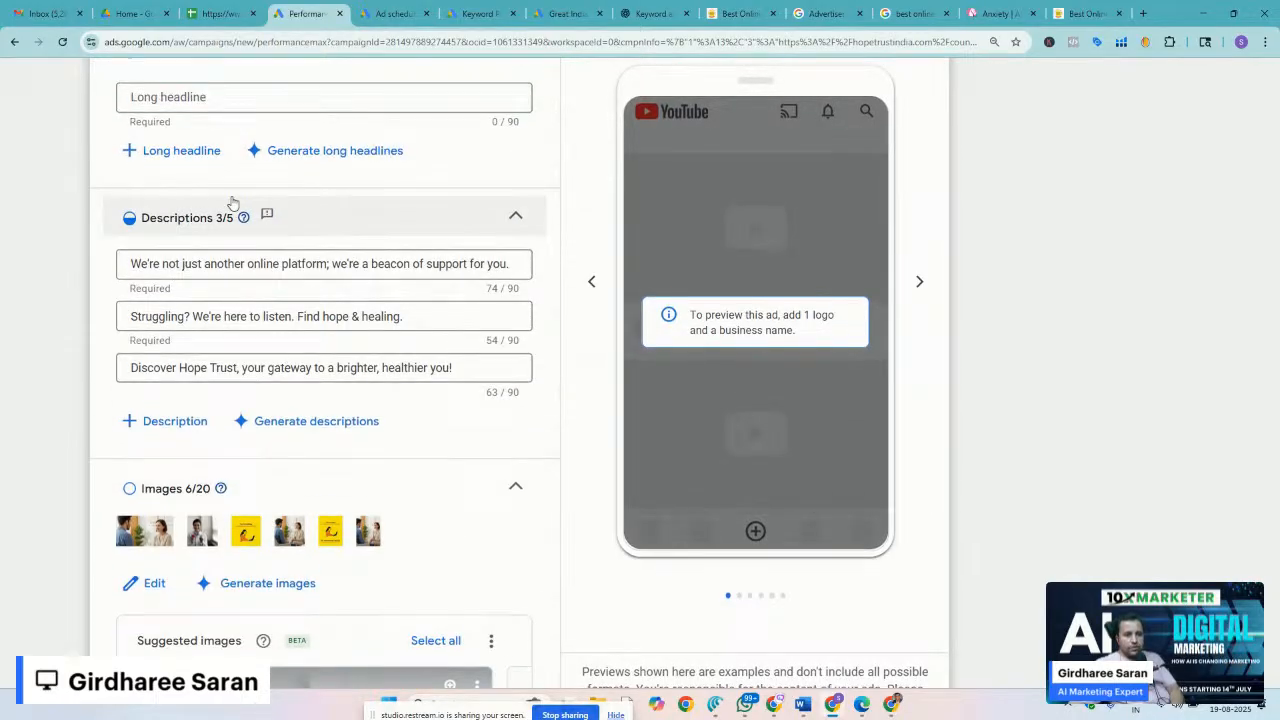
left_click(155, 150)
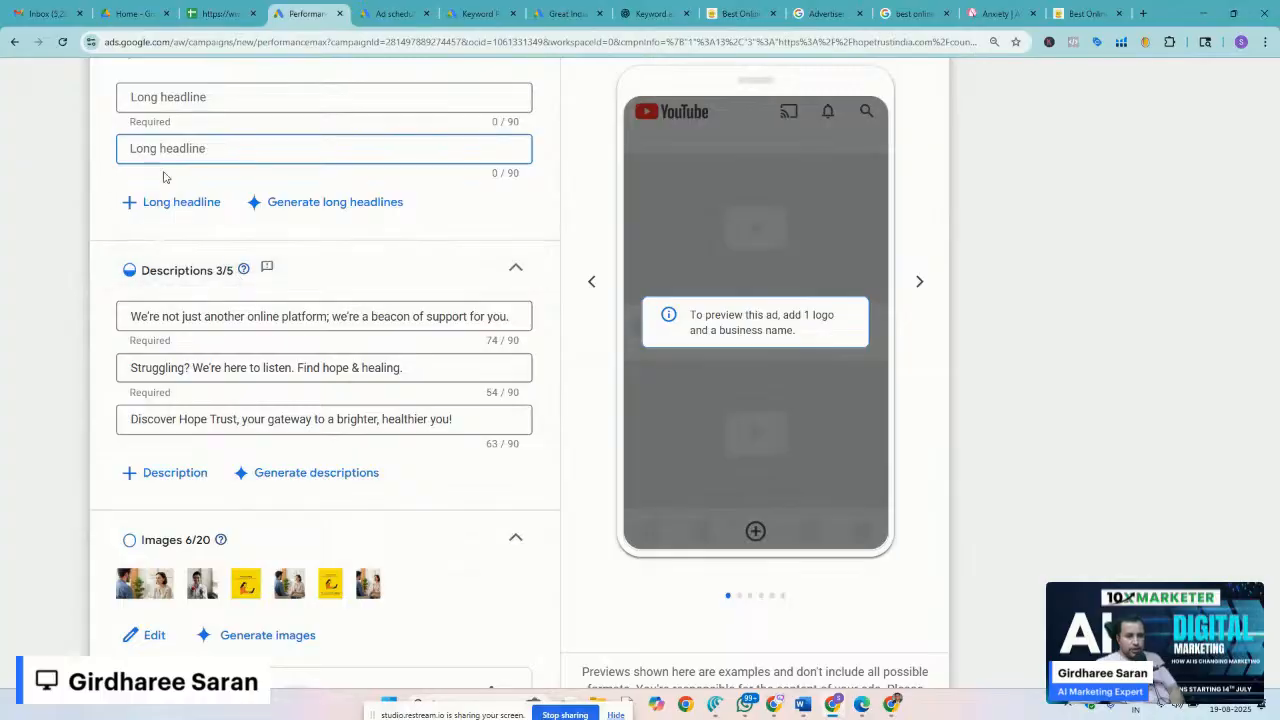
left_click(97, 250)
scroll(96, 249, "up", 3)
scroll(97, 250, "up", 1)
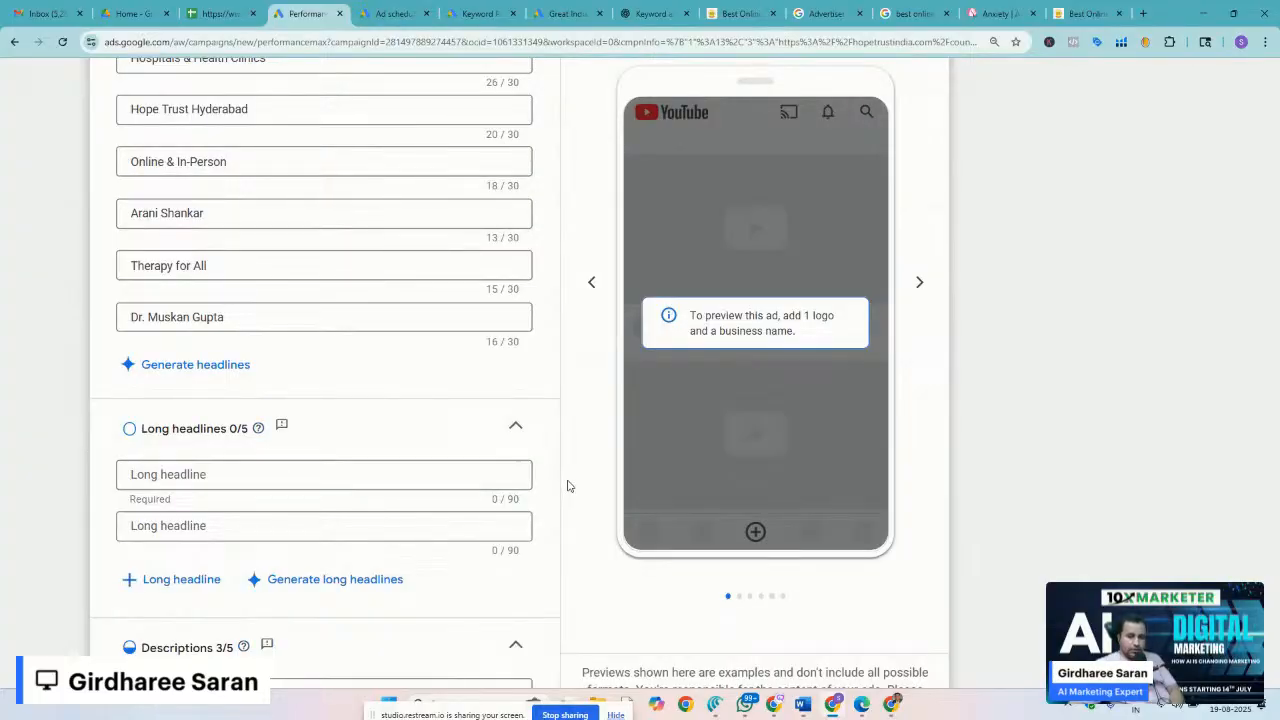
Examine the asset group's ad strength indicator and its checklist of images, videos, headlines, descriptions and sitelinks
scroll(567, 486, "down", 2)
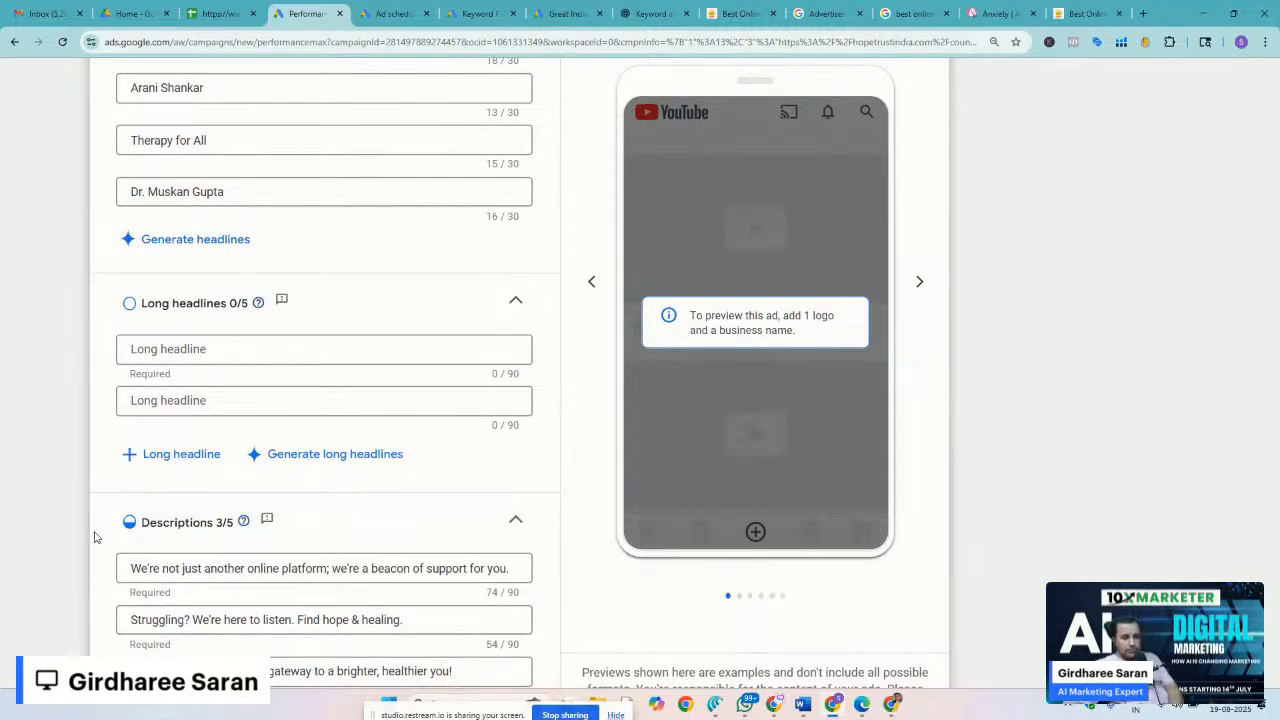
scroll(100, 532, "down", 3)
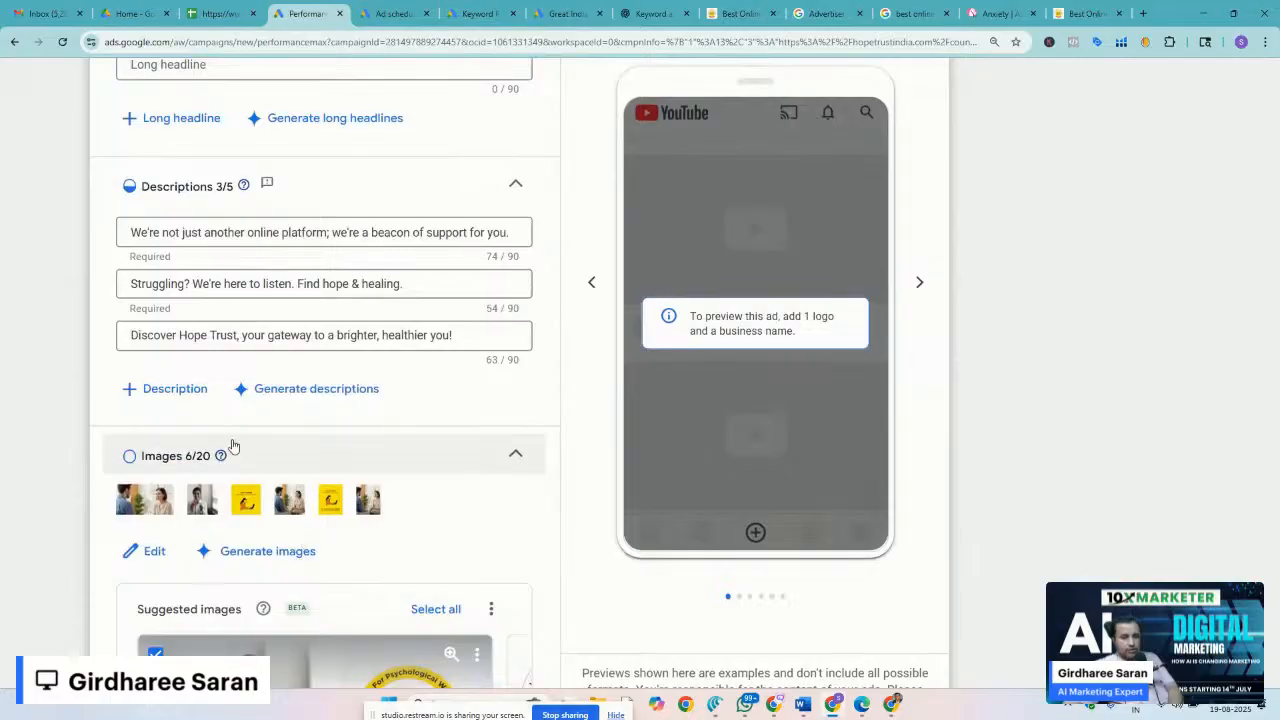
scroll(251, 414, "up", 7)
scroll(253, 413, "up", 15)
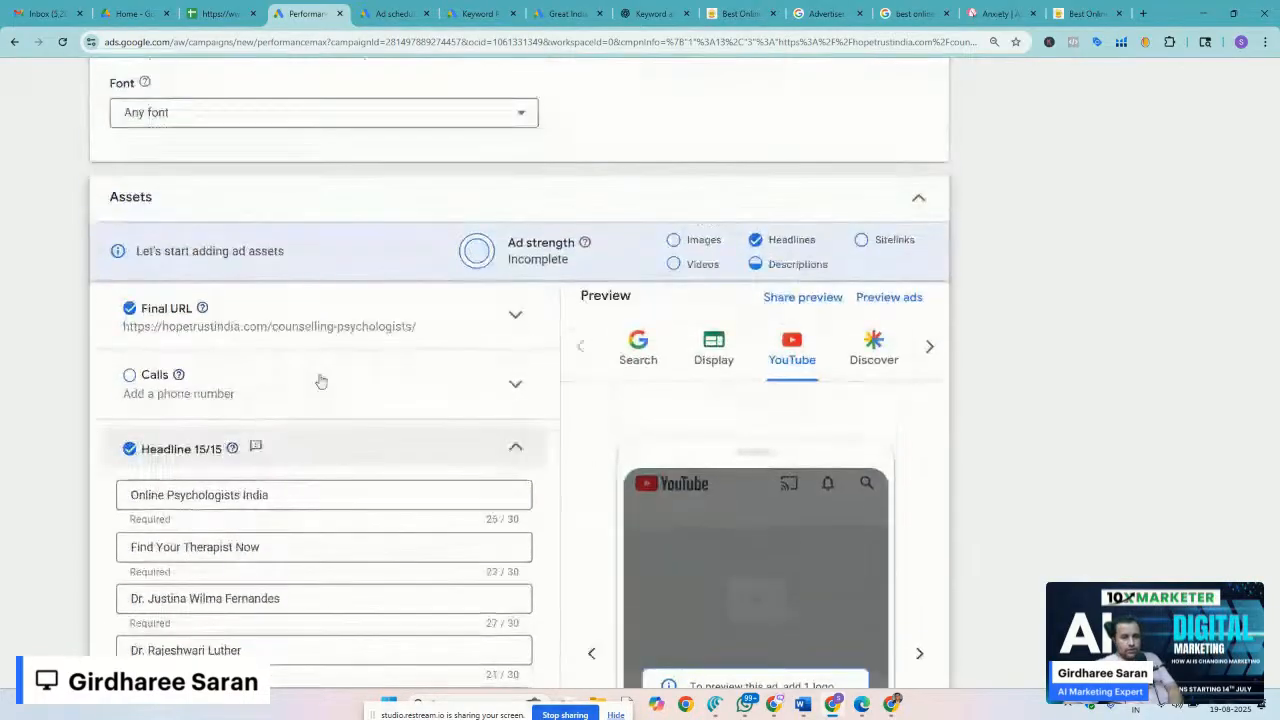
scroll(631, 480, "down", 1)
scroll(631, 483, "down", 3)
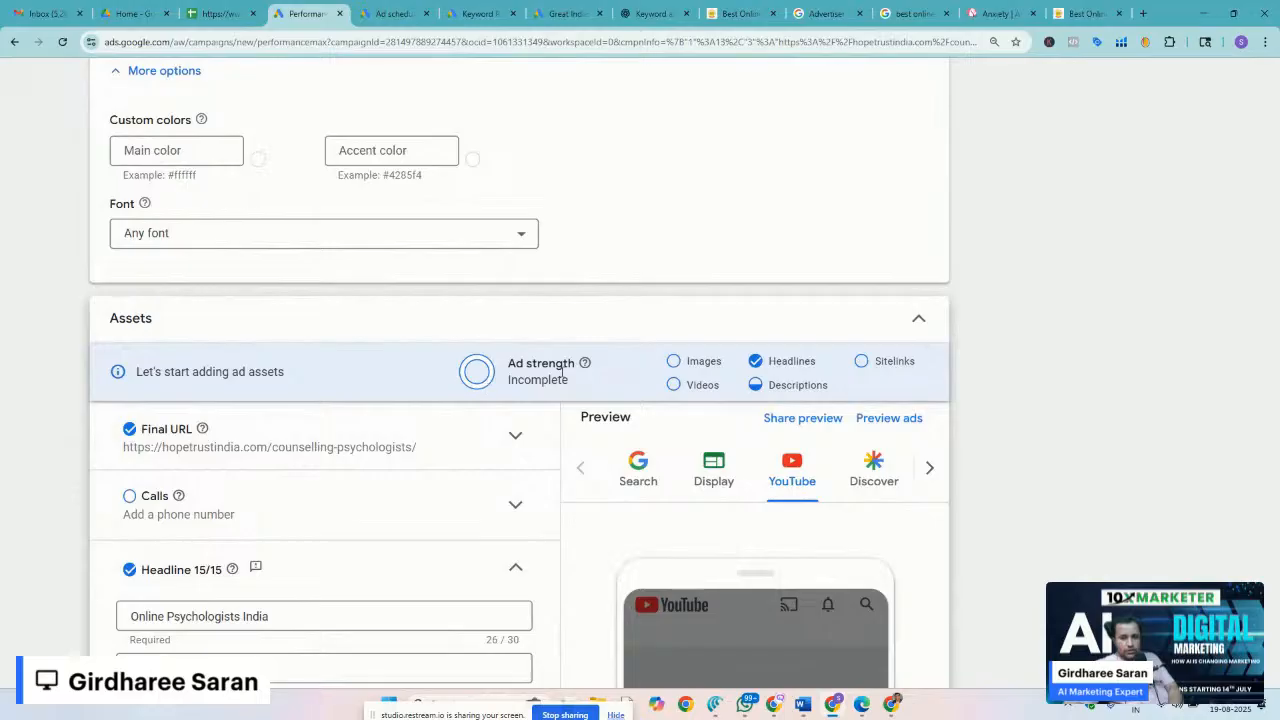
scroll(562, 371, "up", 5)
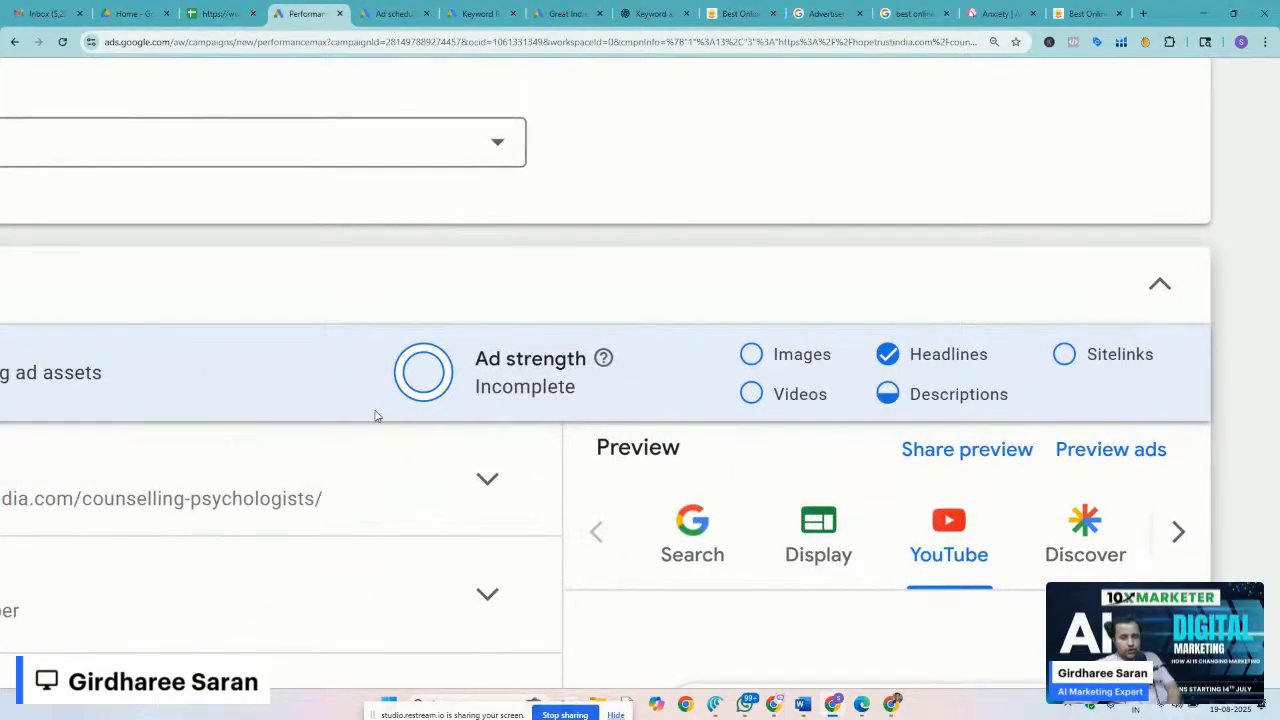
scroll(375, 415, "down", 5)
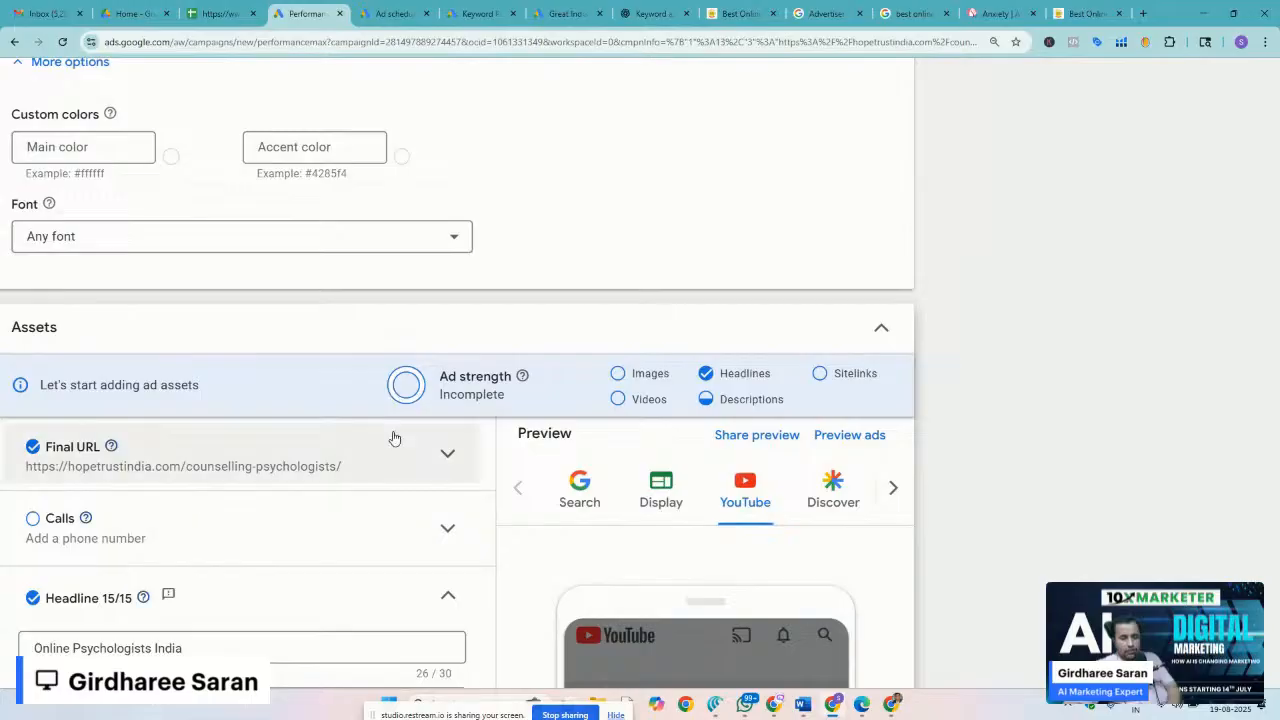
scroll(394, 437, "down", 5)
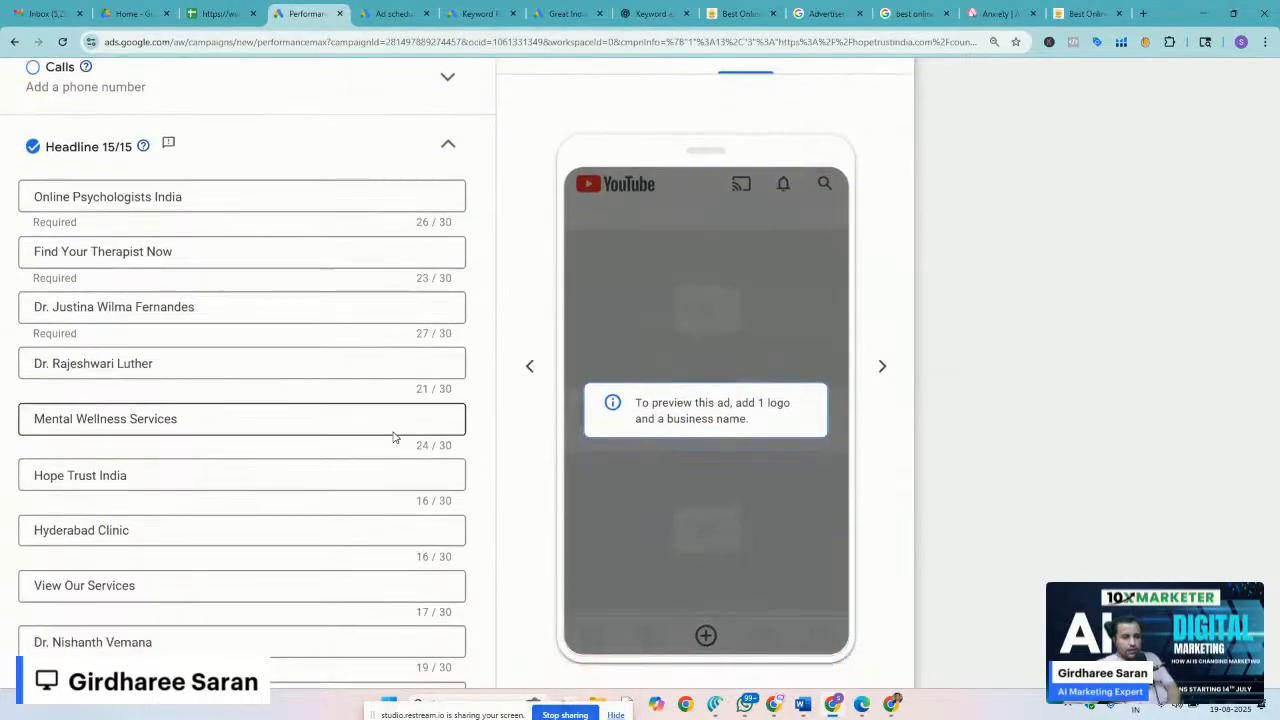
scroll(394, 437, "up", 5)
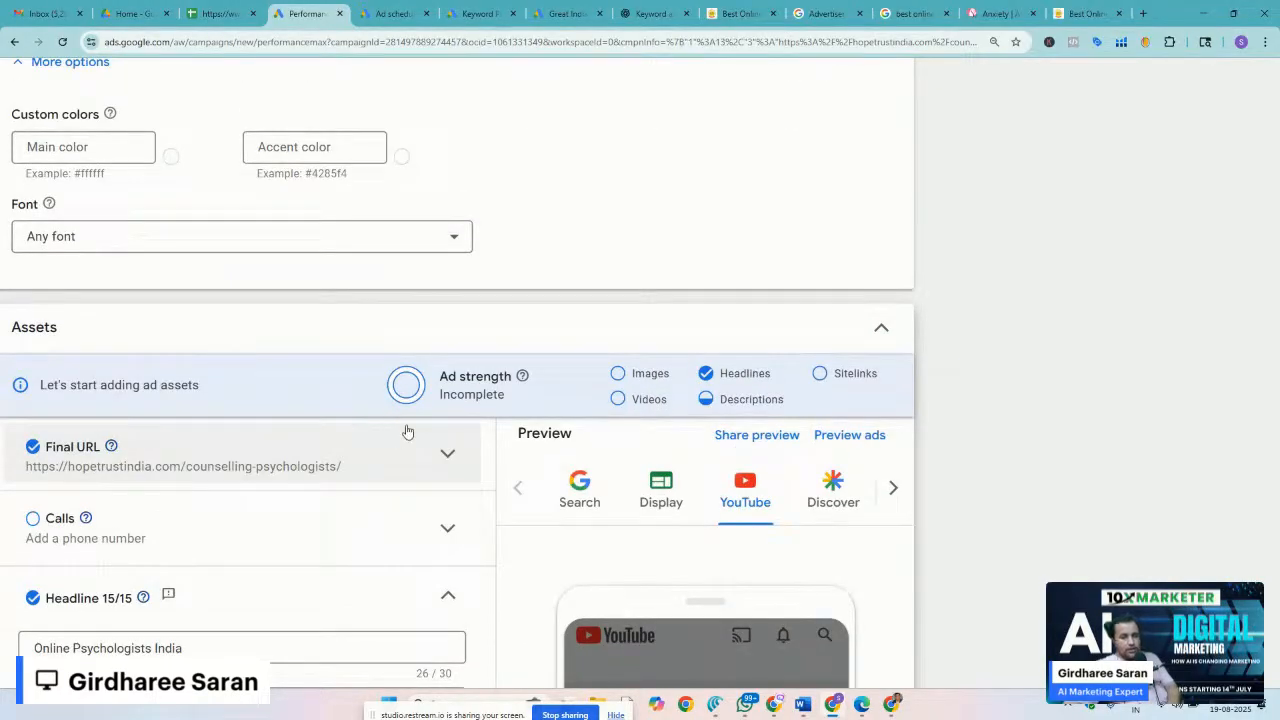
scroll(386, 381, "up", 5)
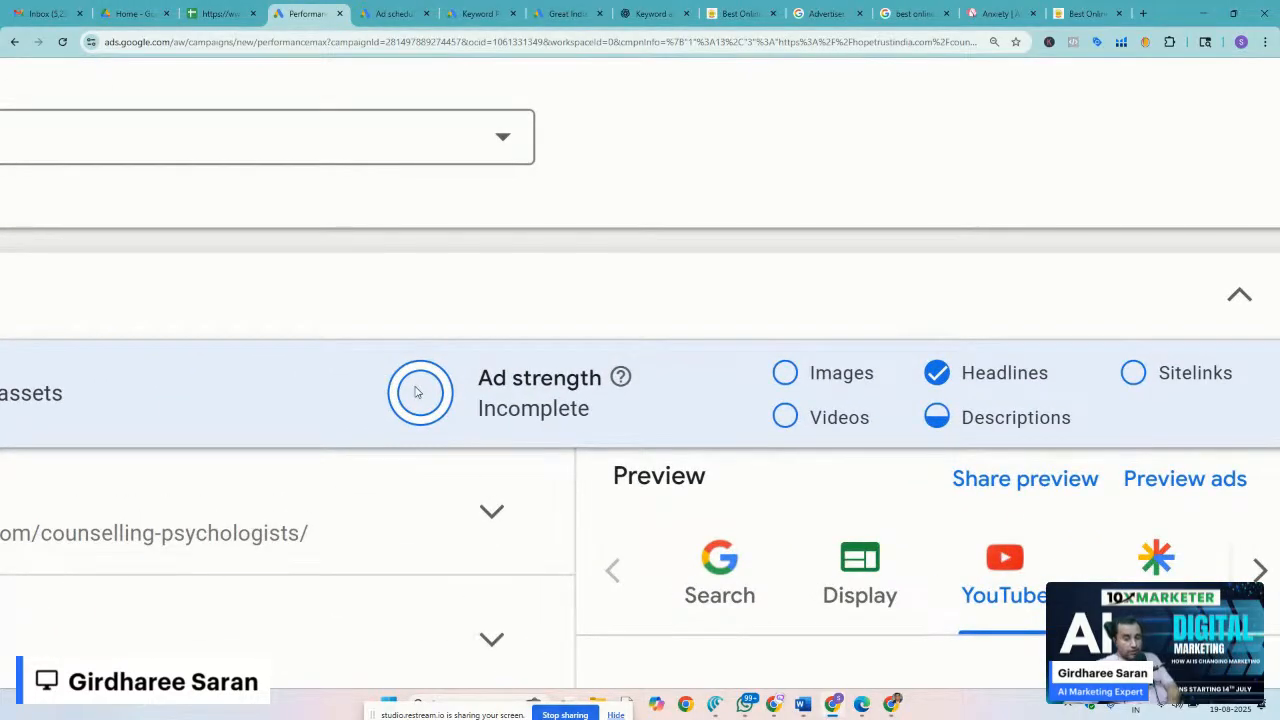
scroll(308, 363, "down", 5)
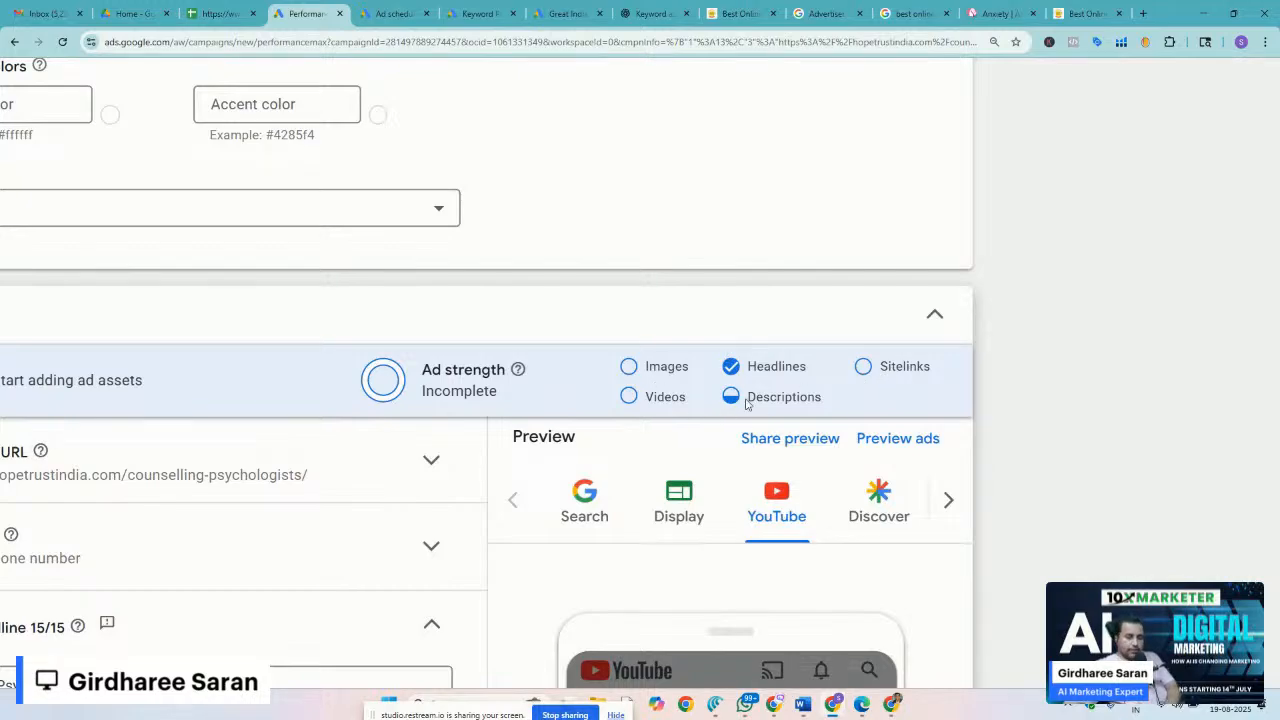
scroll(747, 403, "down", 3)
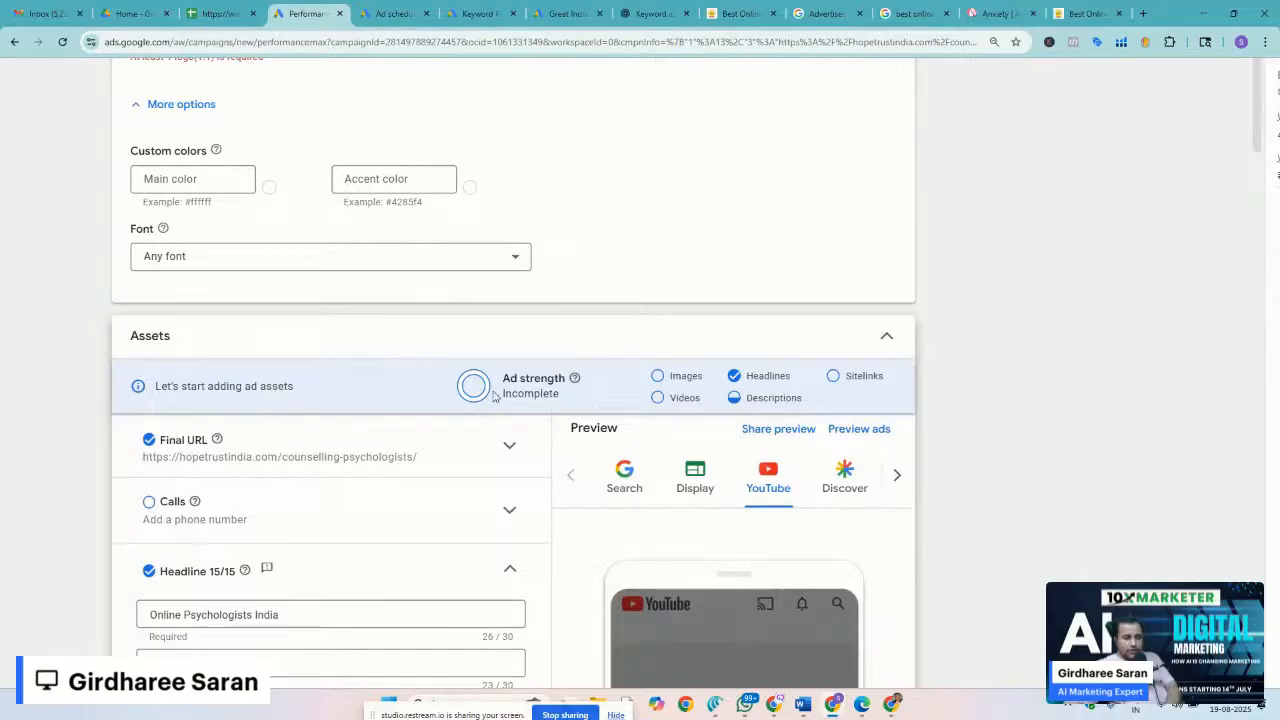
Review the asset group's sitelinks, call to action, additional asset types, search themes and audience signal
scroll(407, 390, "down", 10)
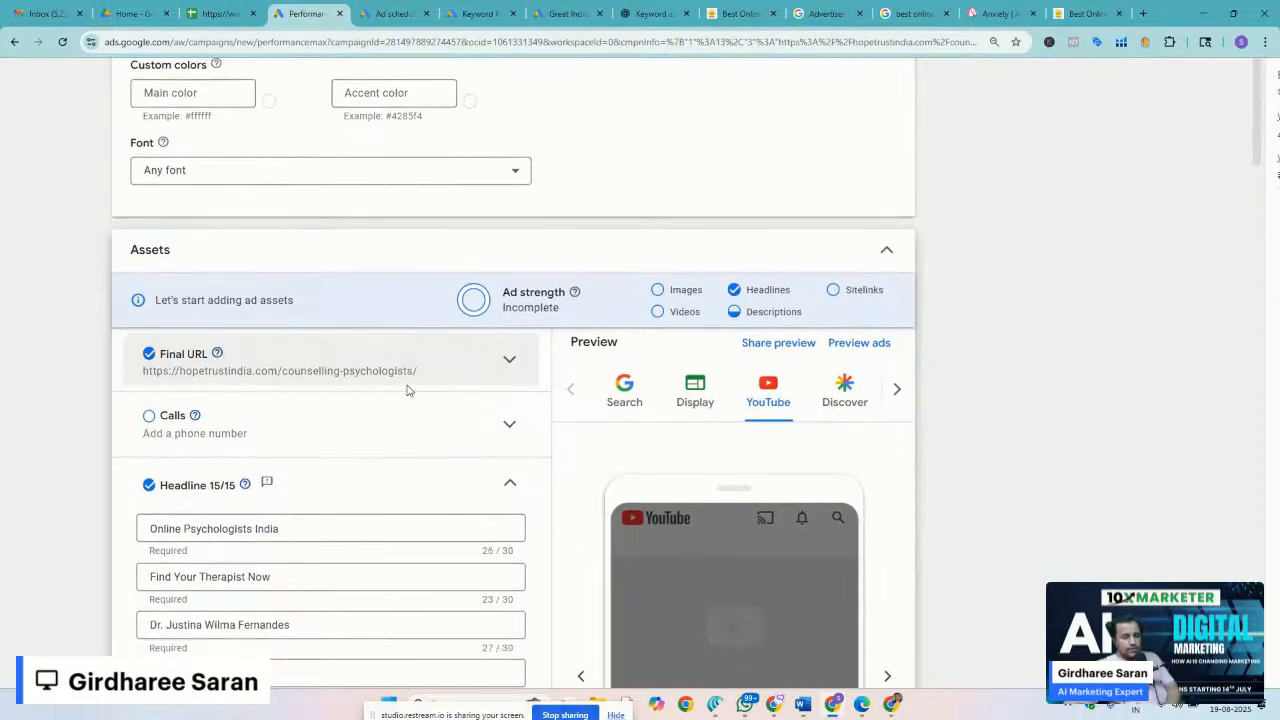
scroll(407, 390, "down", 20)
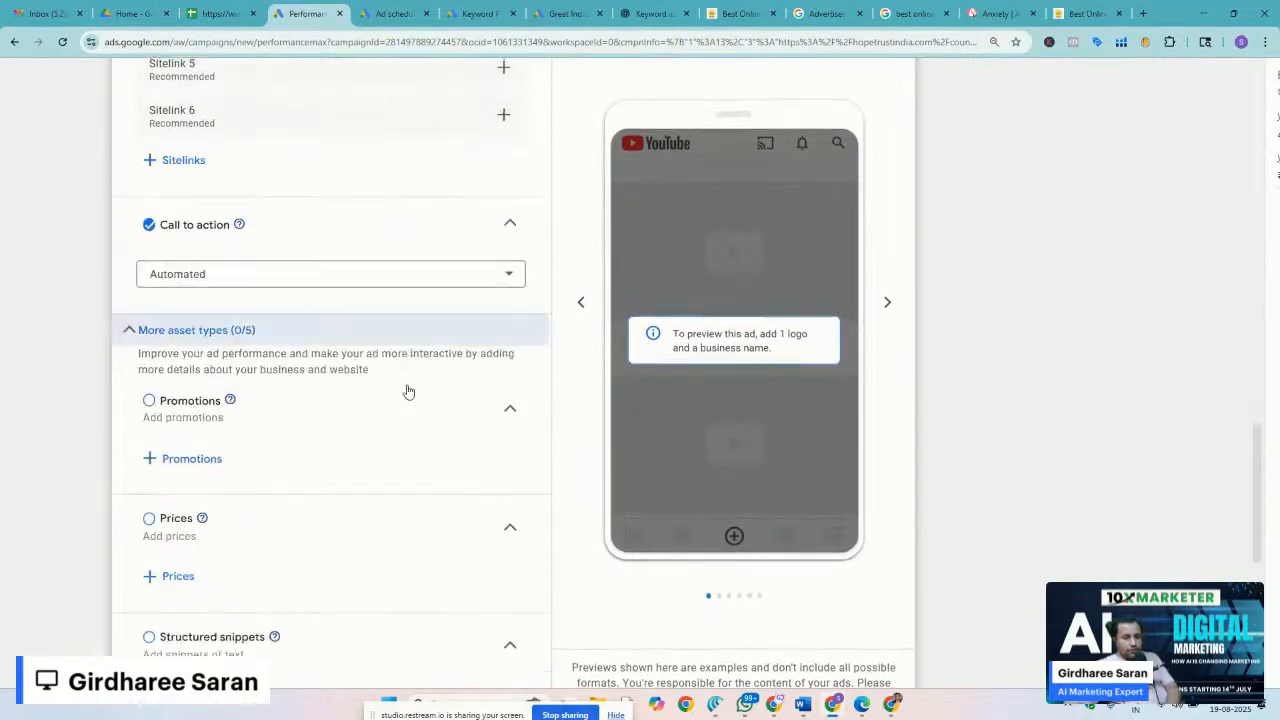
scroll(407, 390, "down", 2)
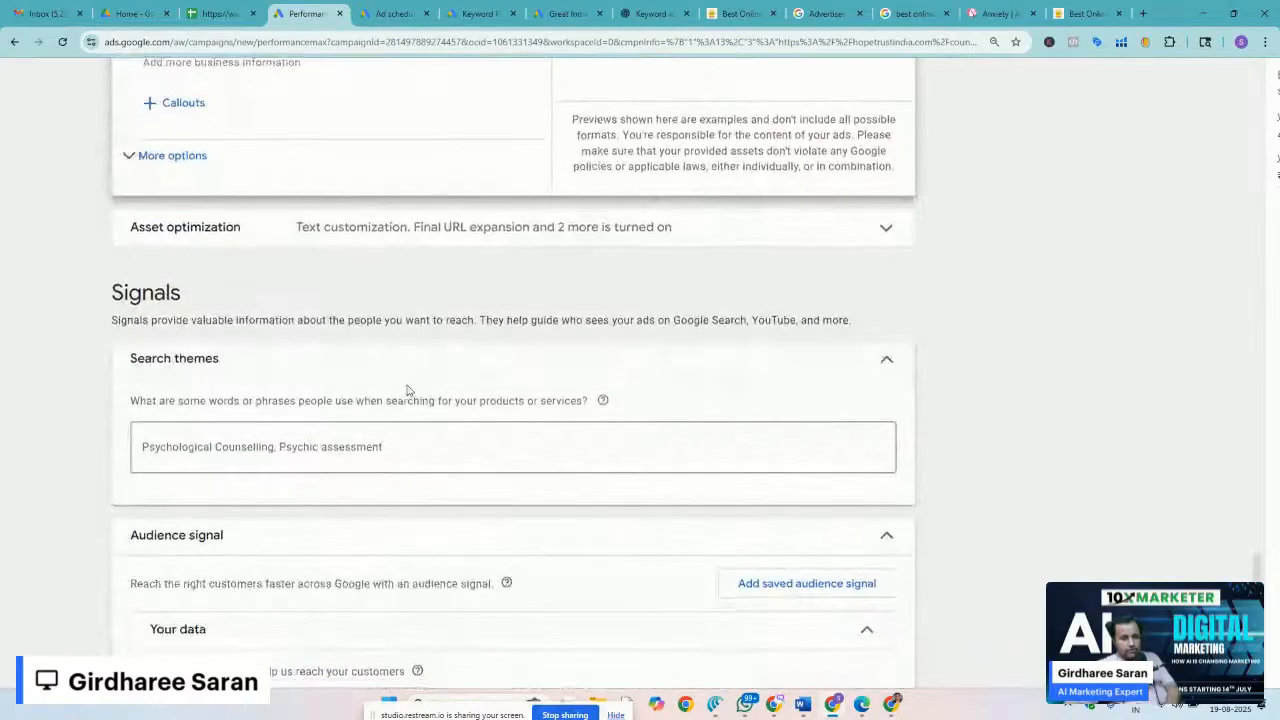
scroll(407, 390, "down", 3)
scroll(407, 390, "down", 2)
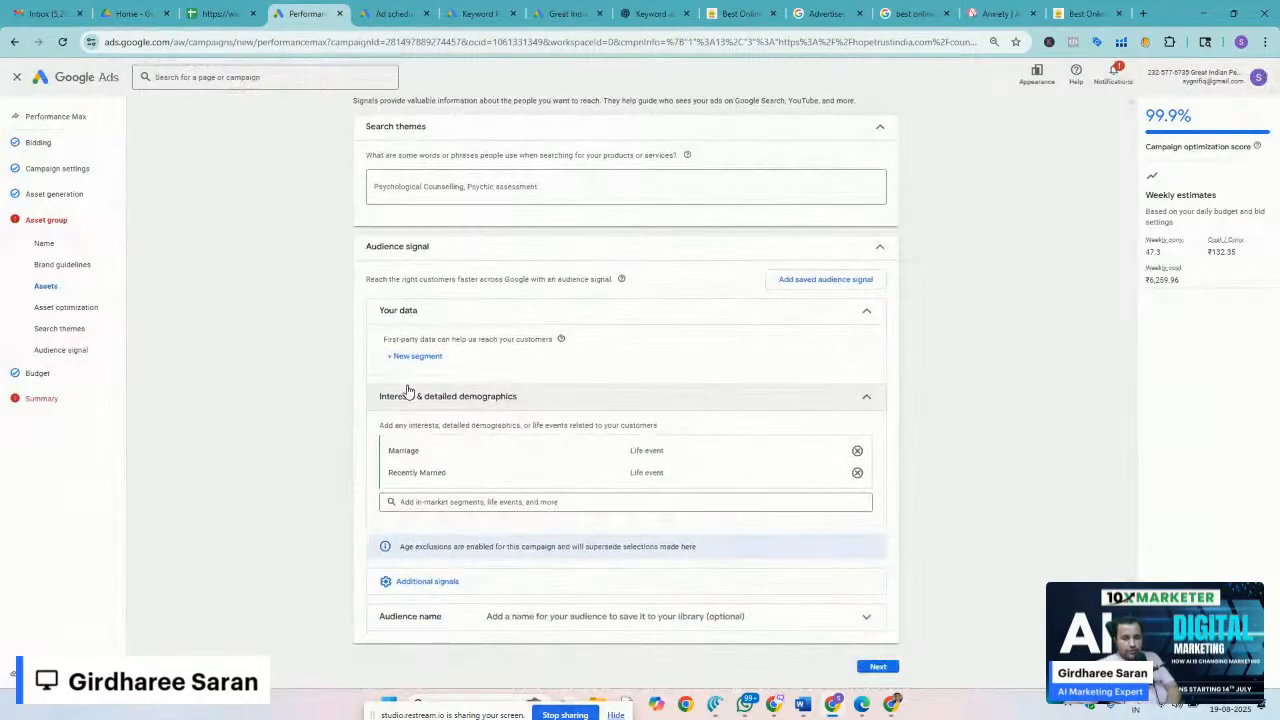
scroll(490, 528, "up", 10)
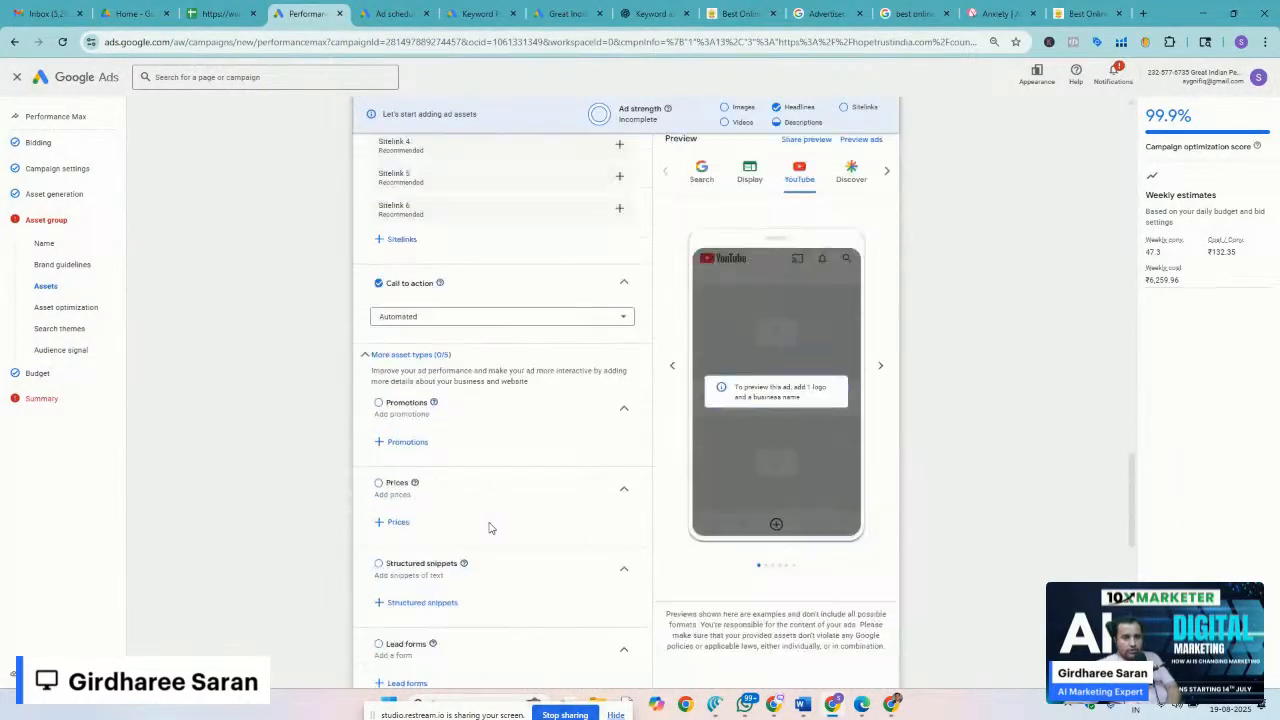
Exit the Performance Max campaign setup, discard the unsaved asset group changes, and stop sharing the screen
left_click(16, 79)
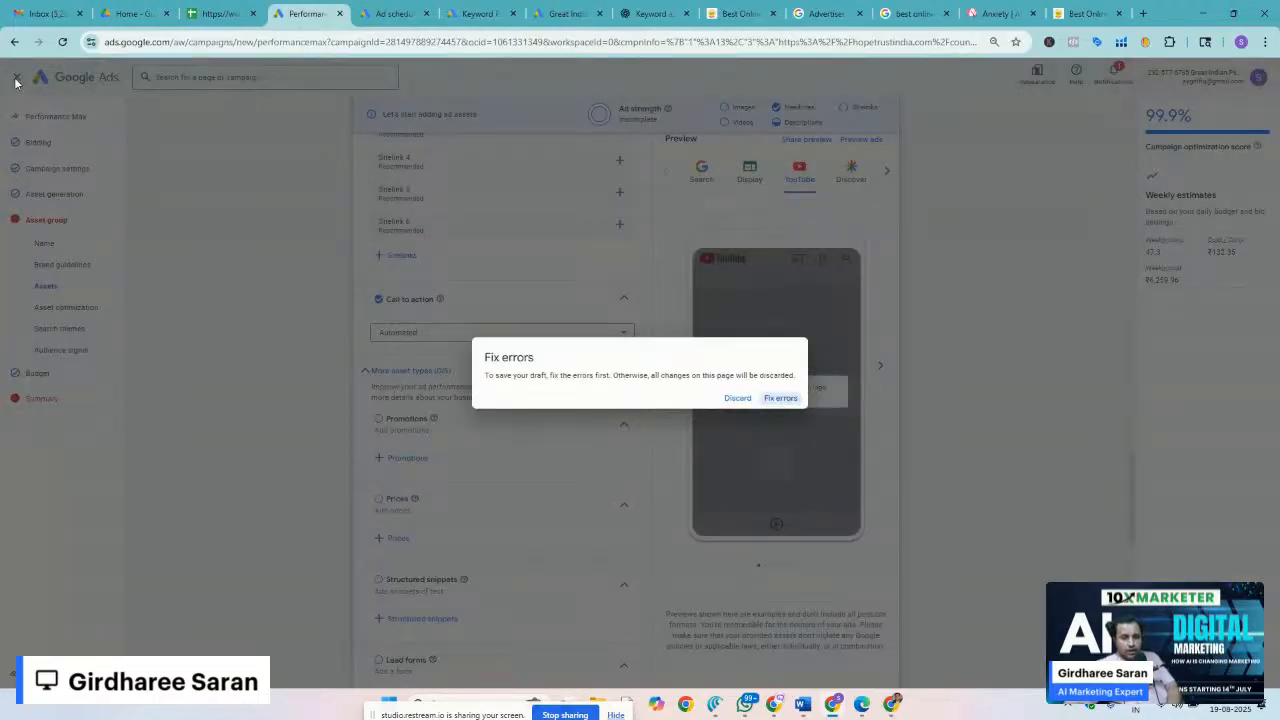
left_click(739, 399)
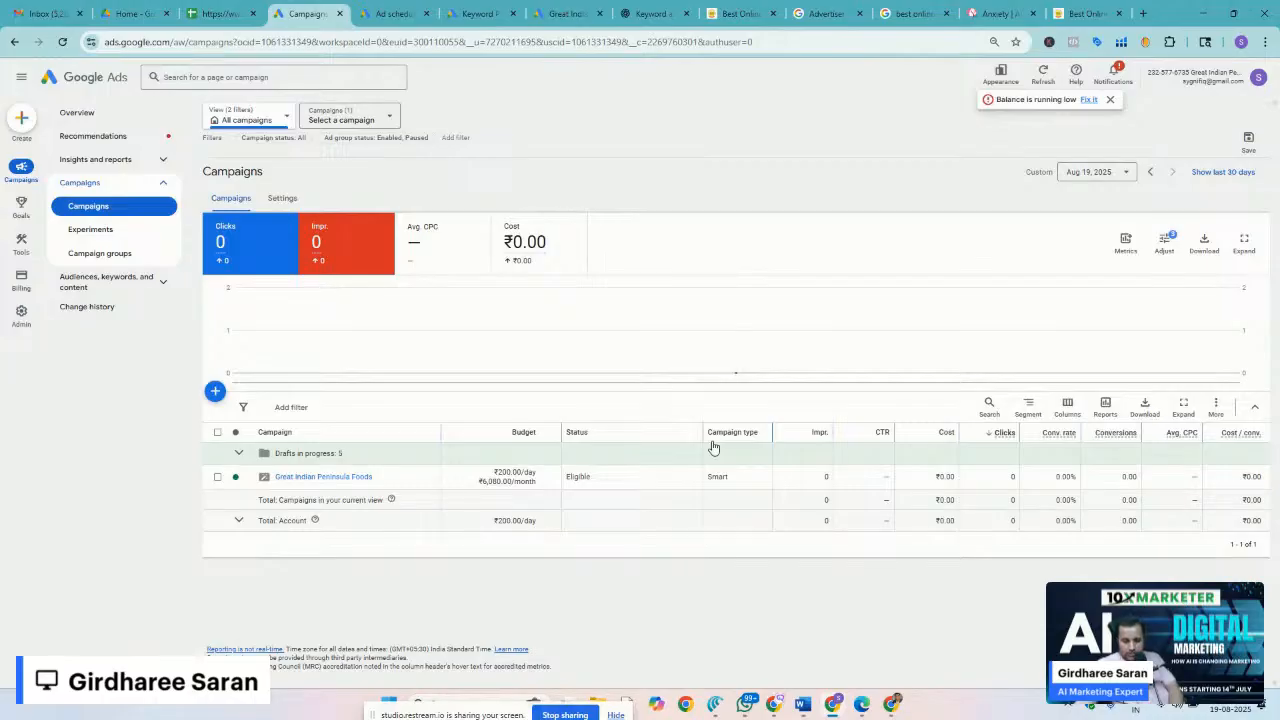
left_click(578, 714)
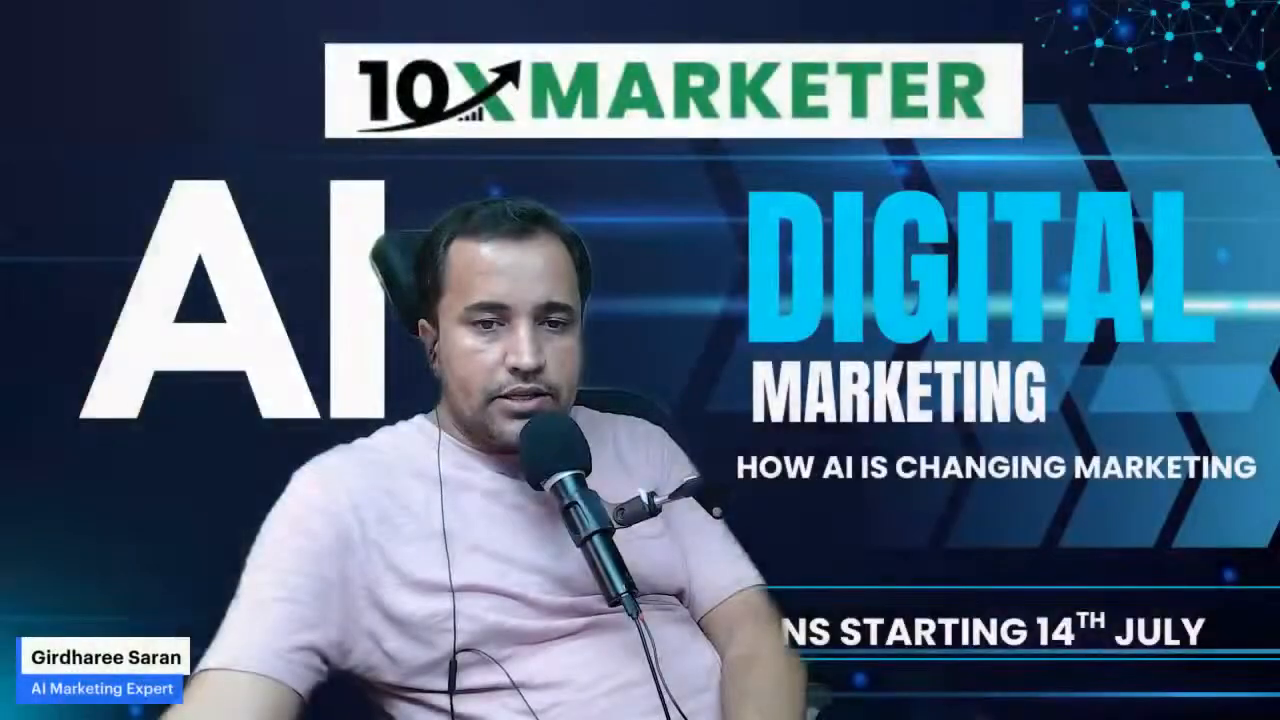